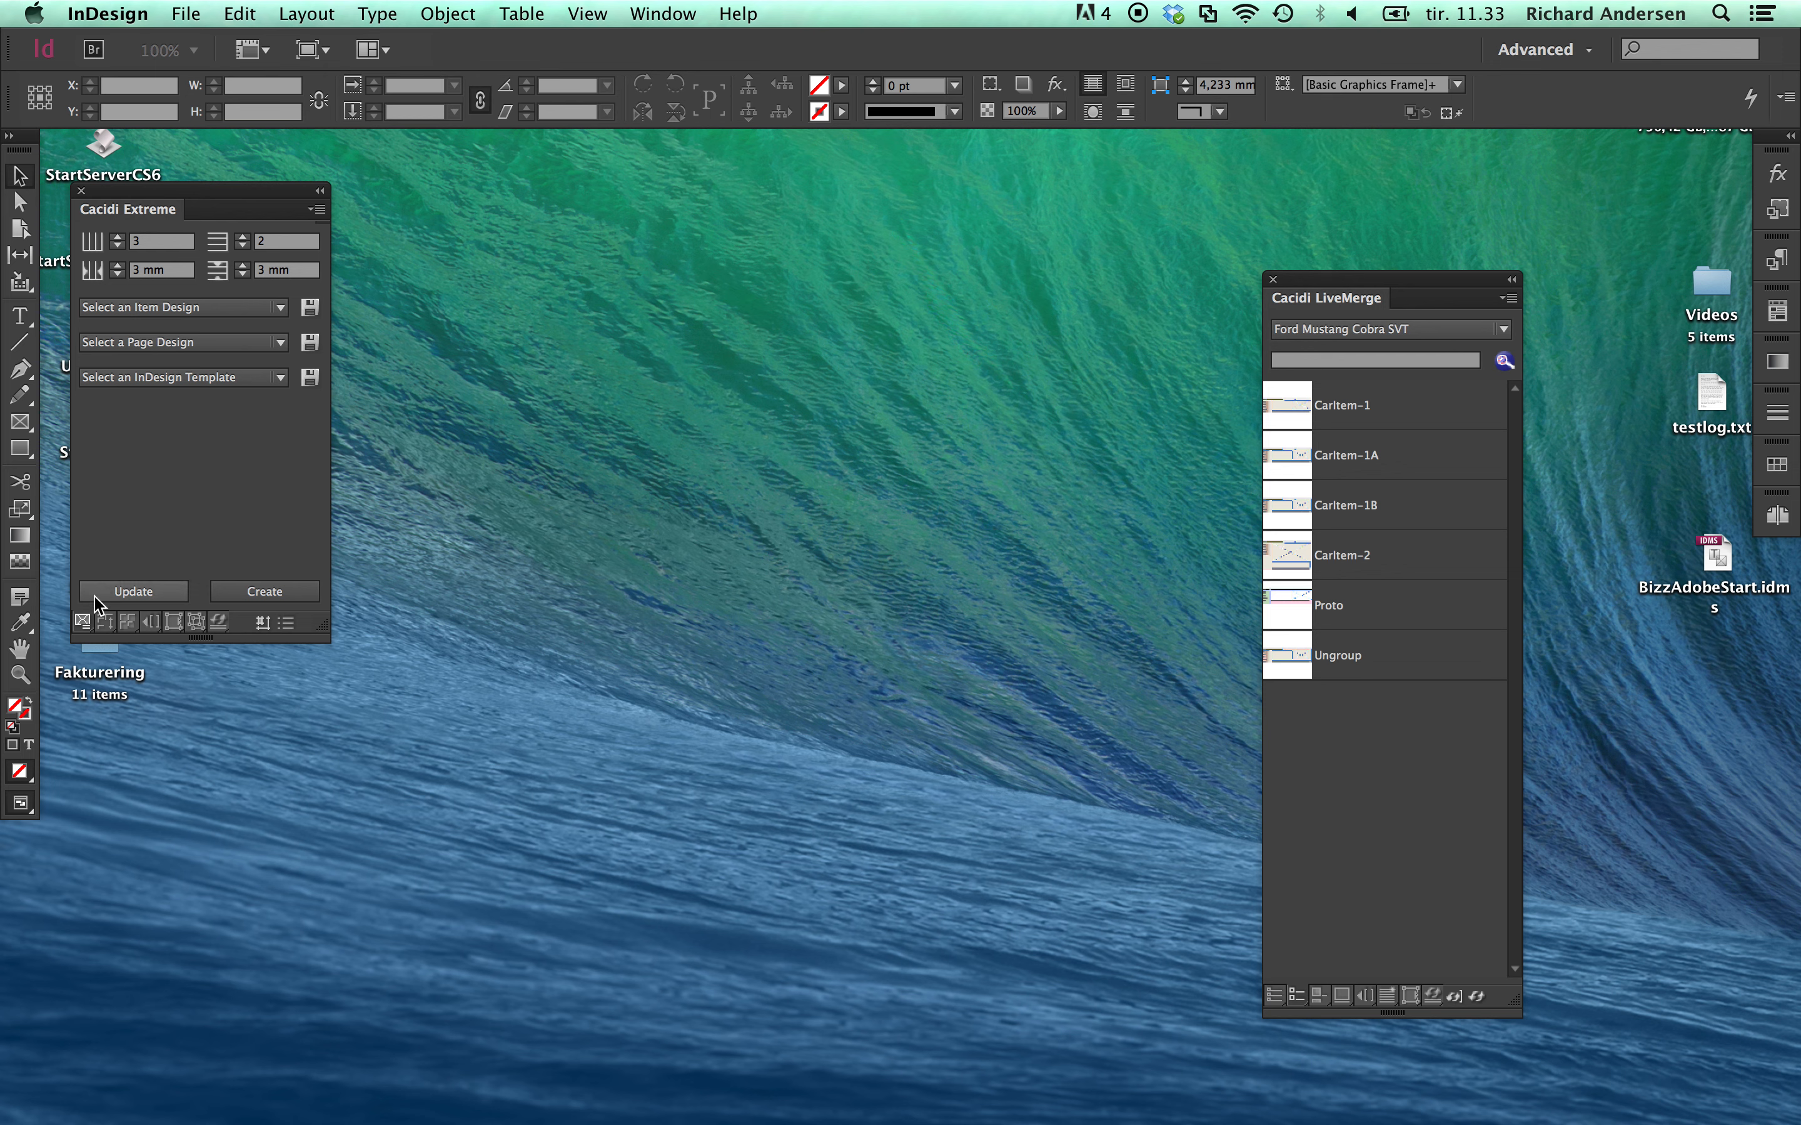
Review the available calculation types in Cacidi Extreme without choosing one.
left_click(104, 622)
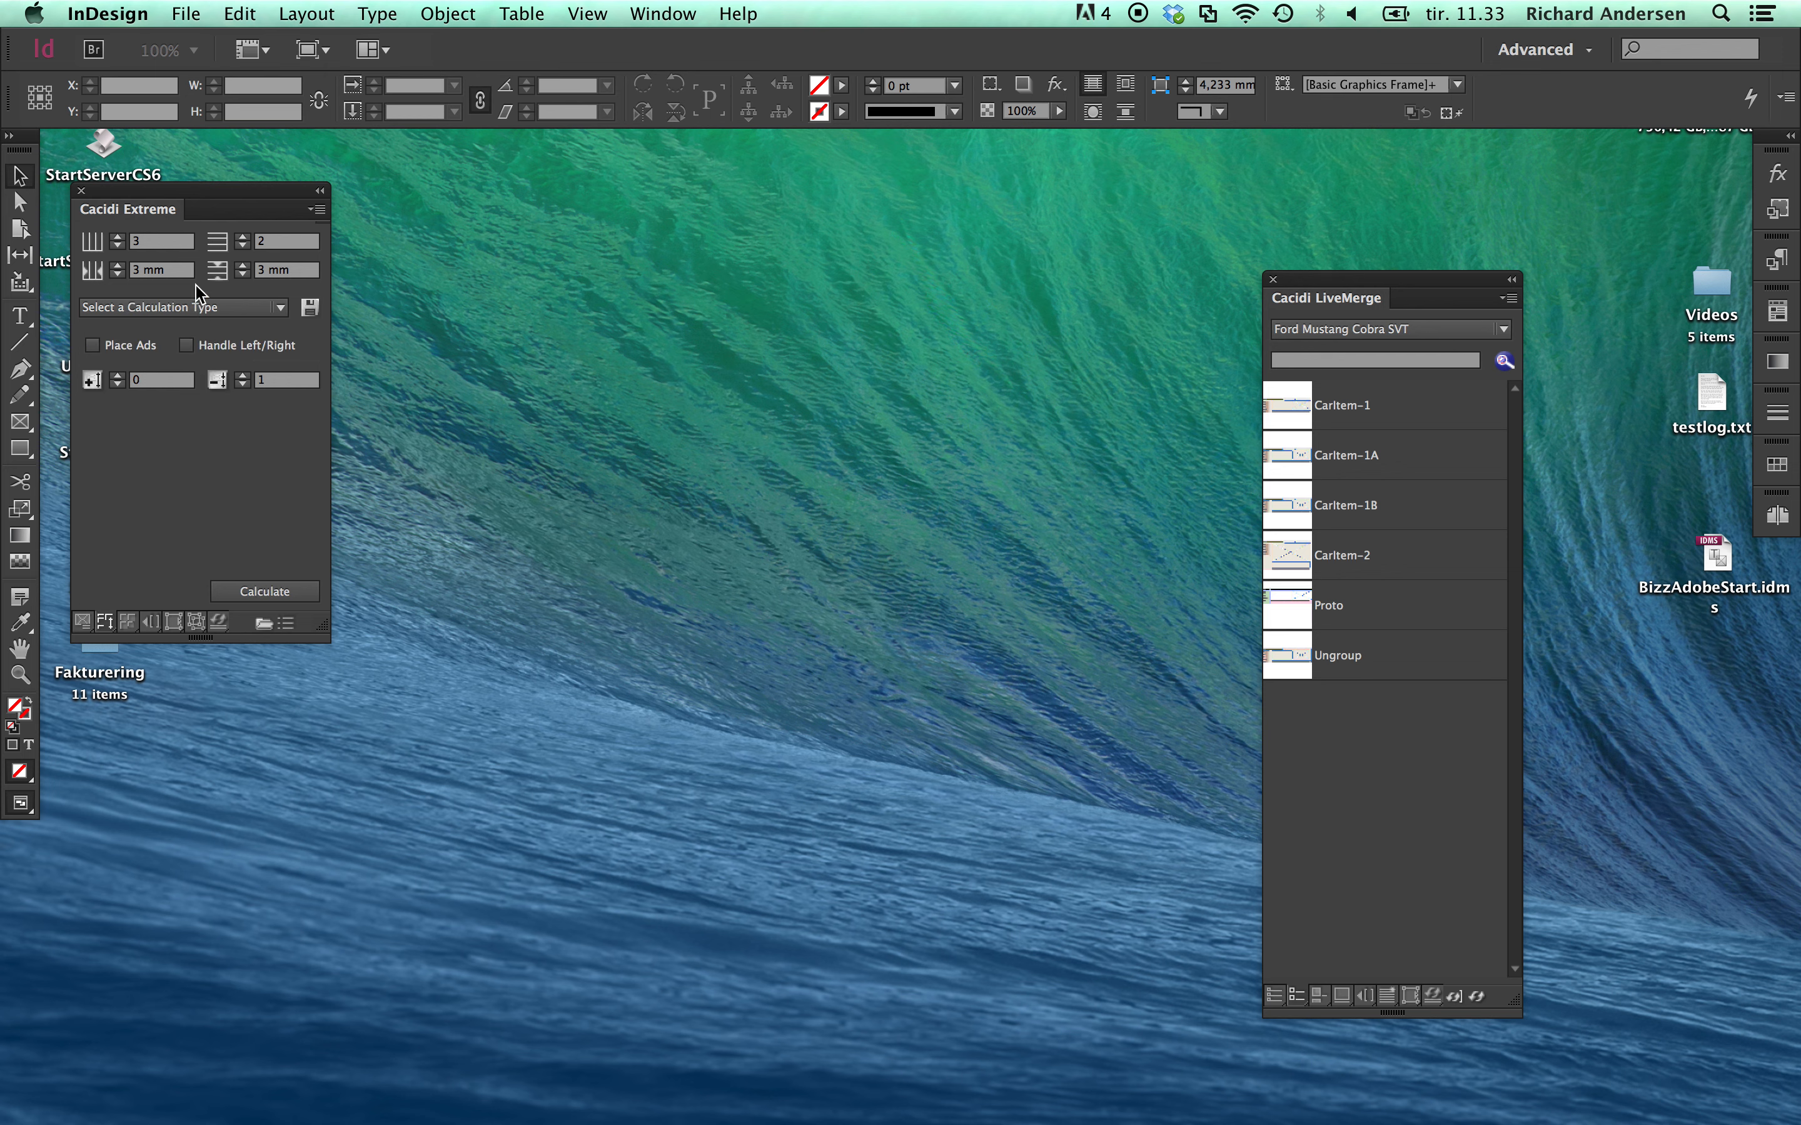
left_click(197, 308)
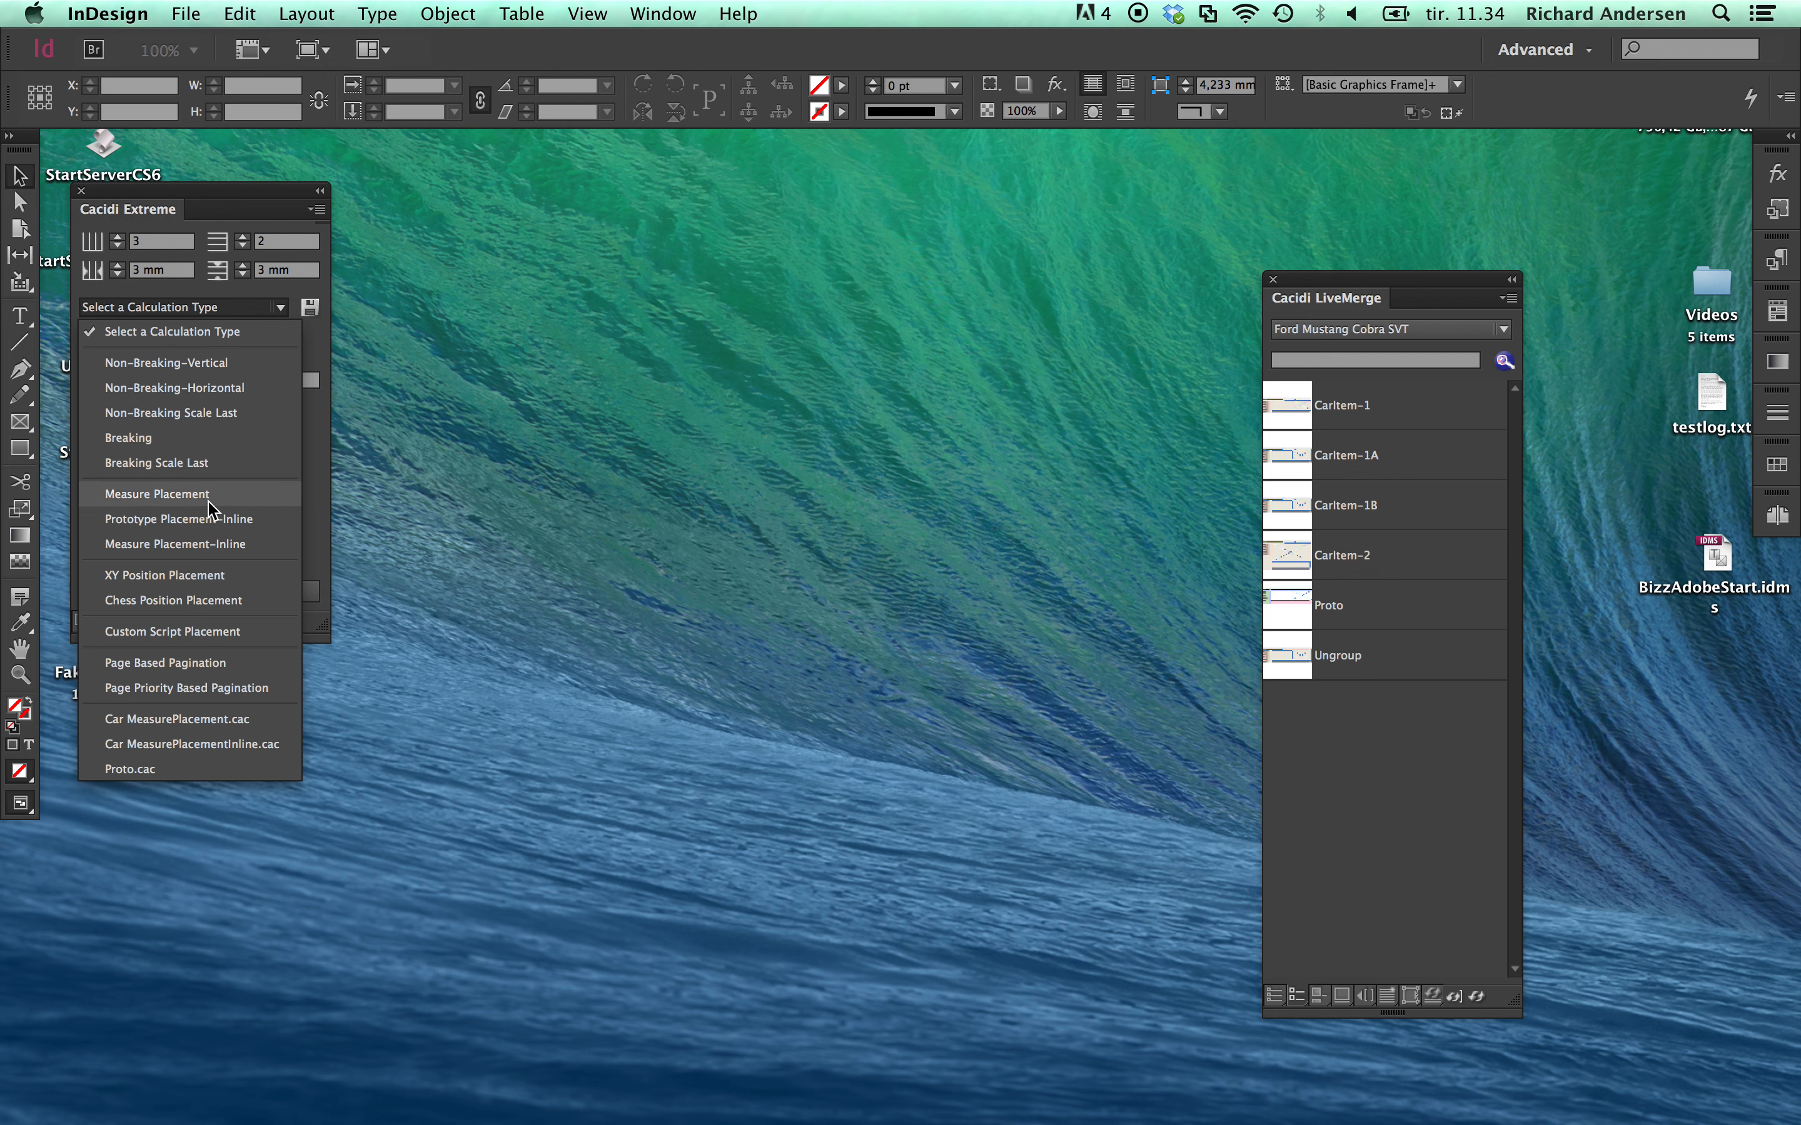
left_click(328, 512)
Open the CarCC.indd InDesign template from the Cacidi Extreme design settings.
left_click(82, 621)
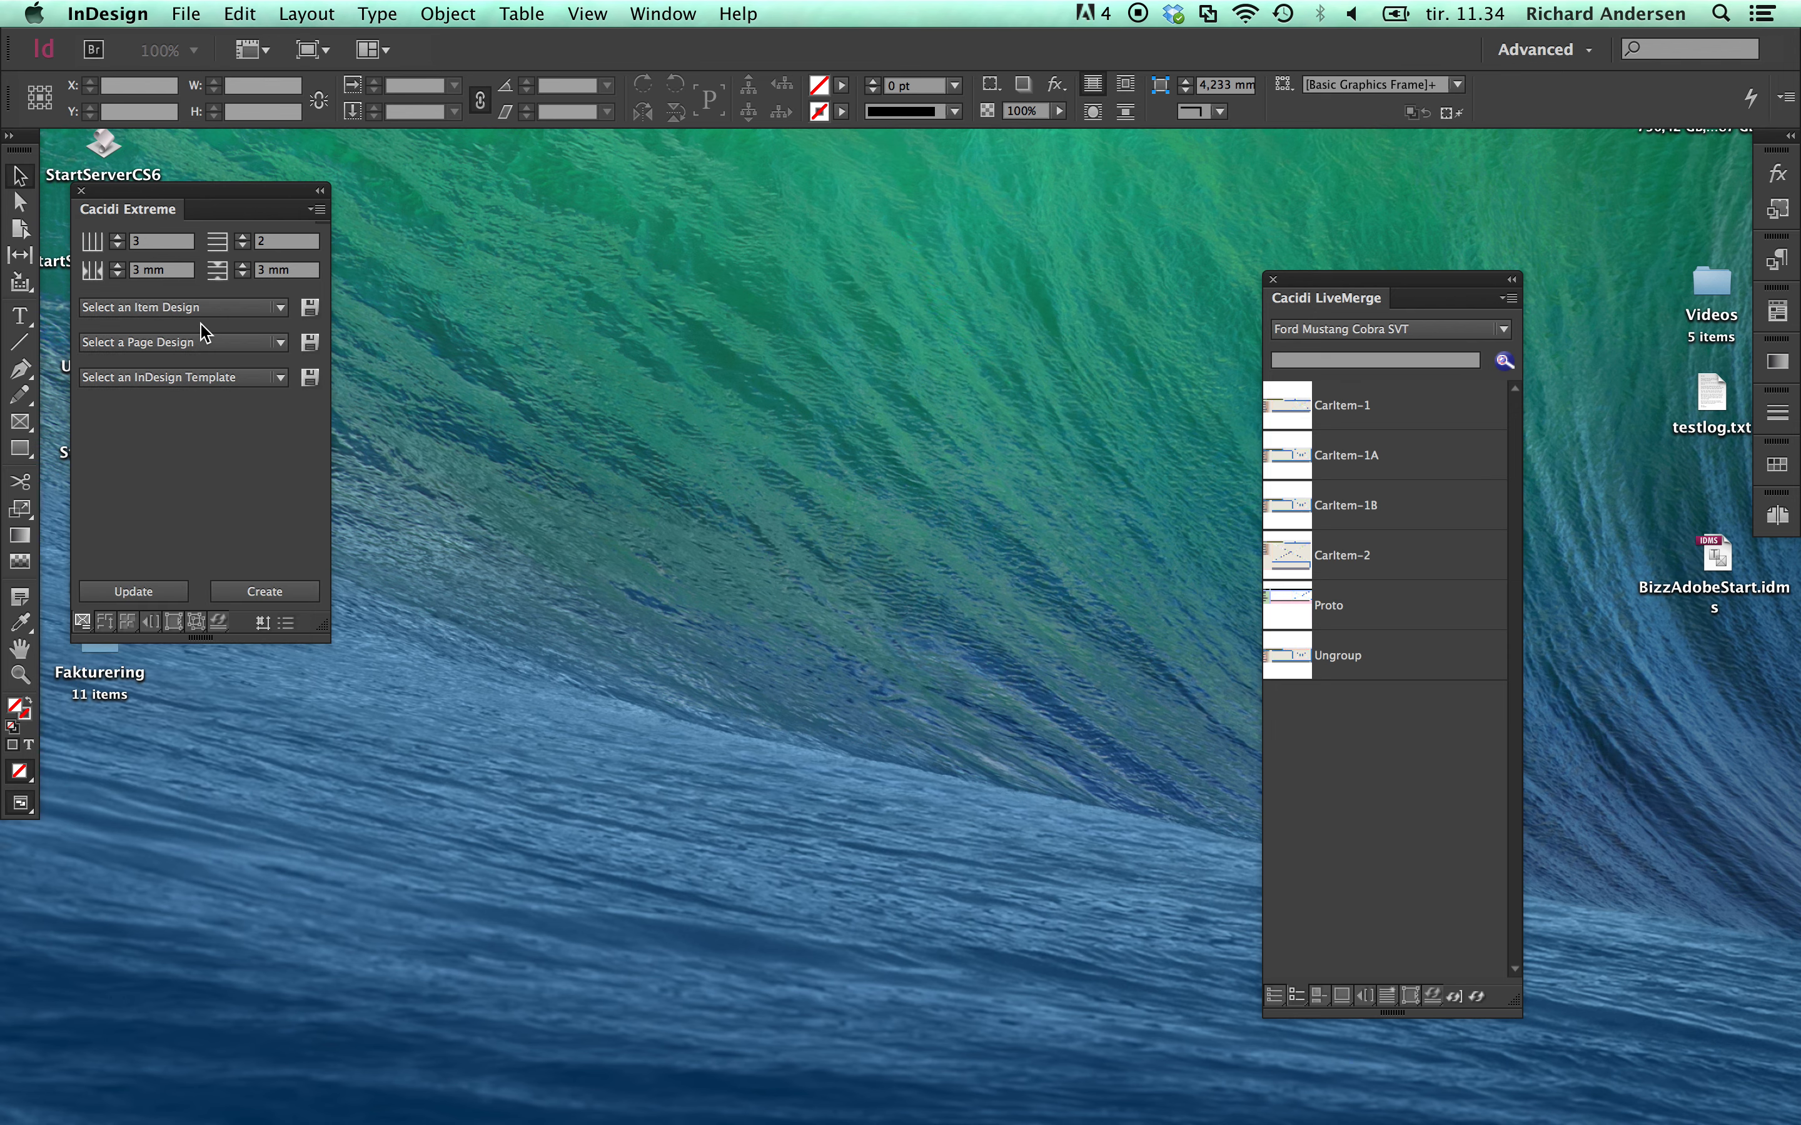
left_click(197, 376)
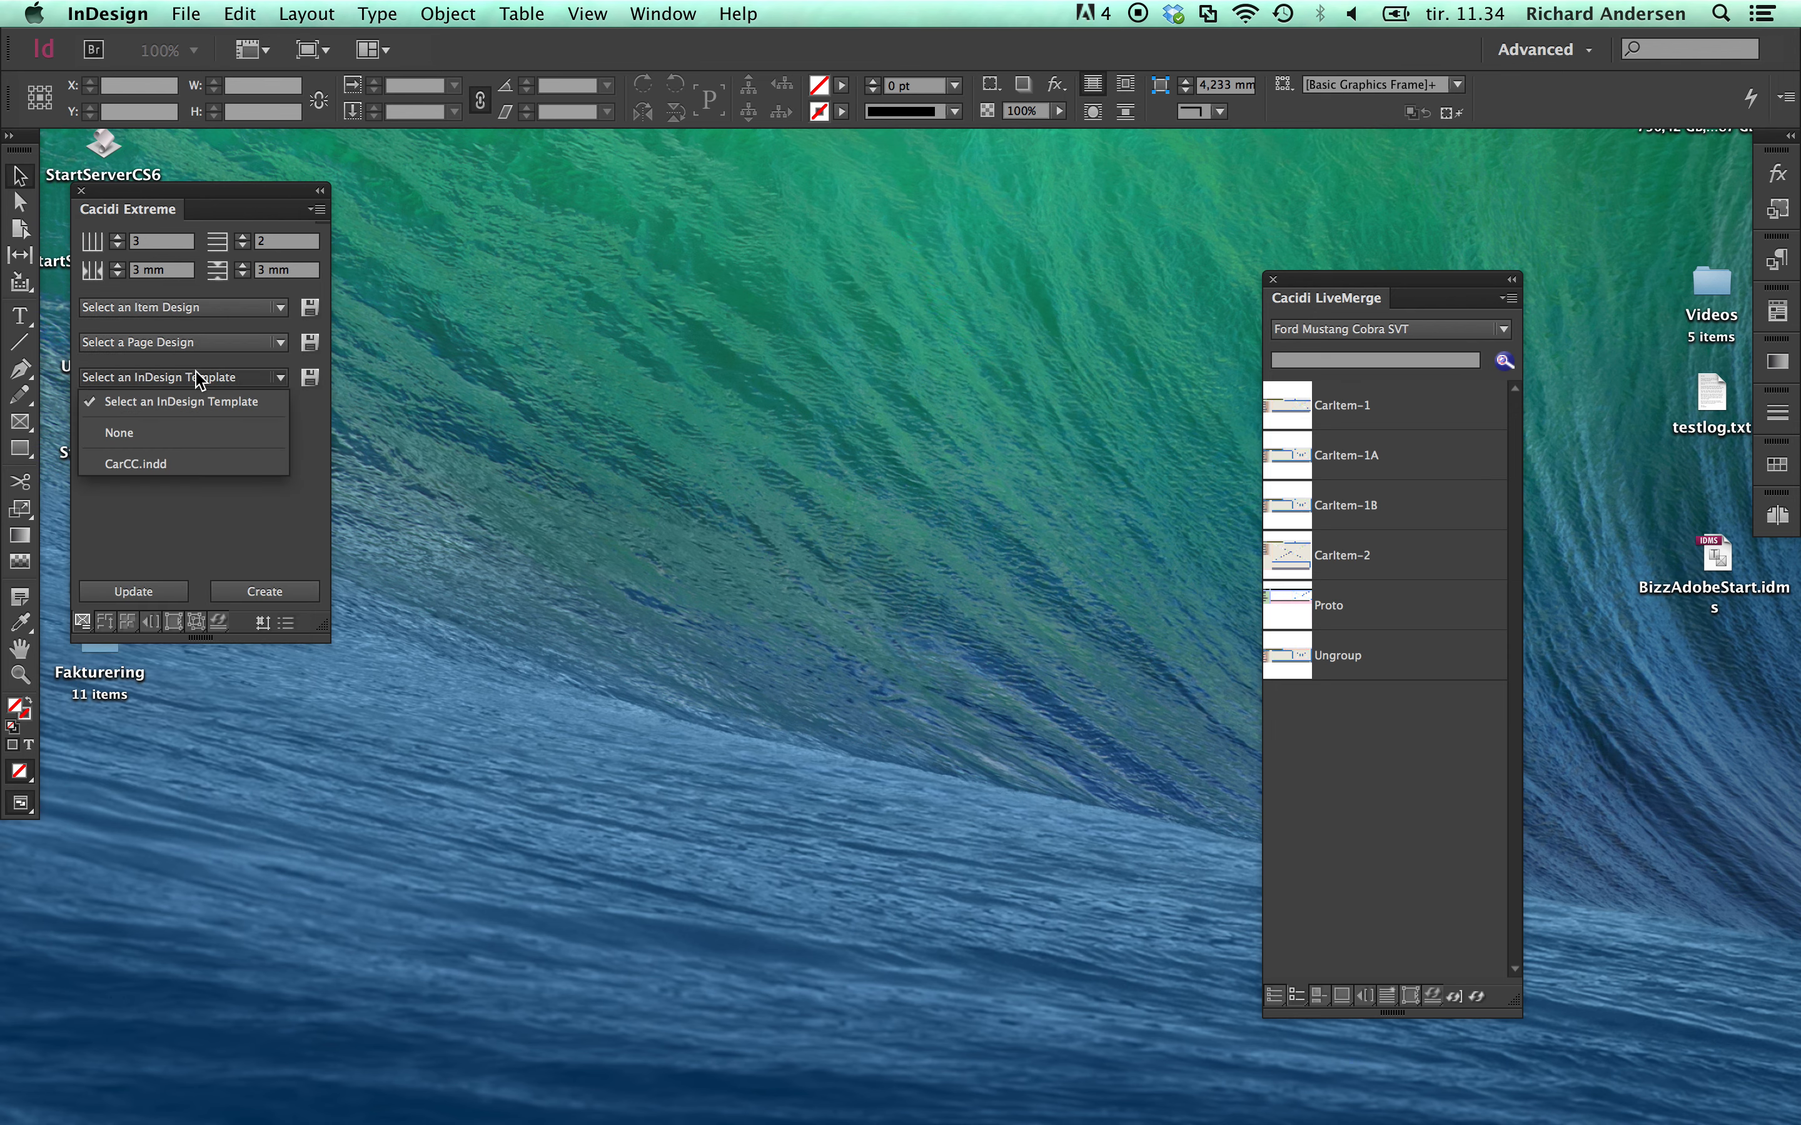
left_click(176, 463)
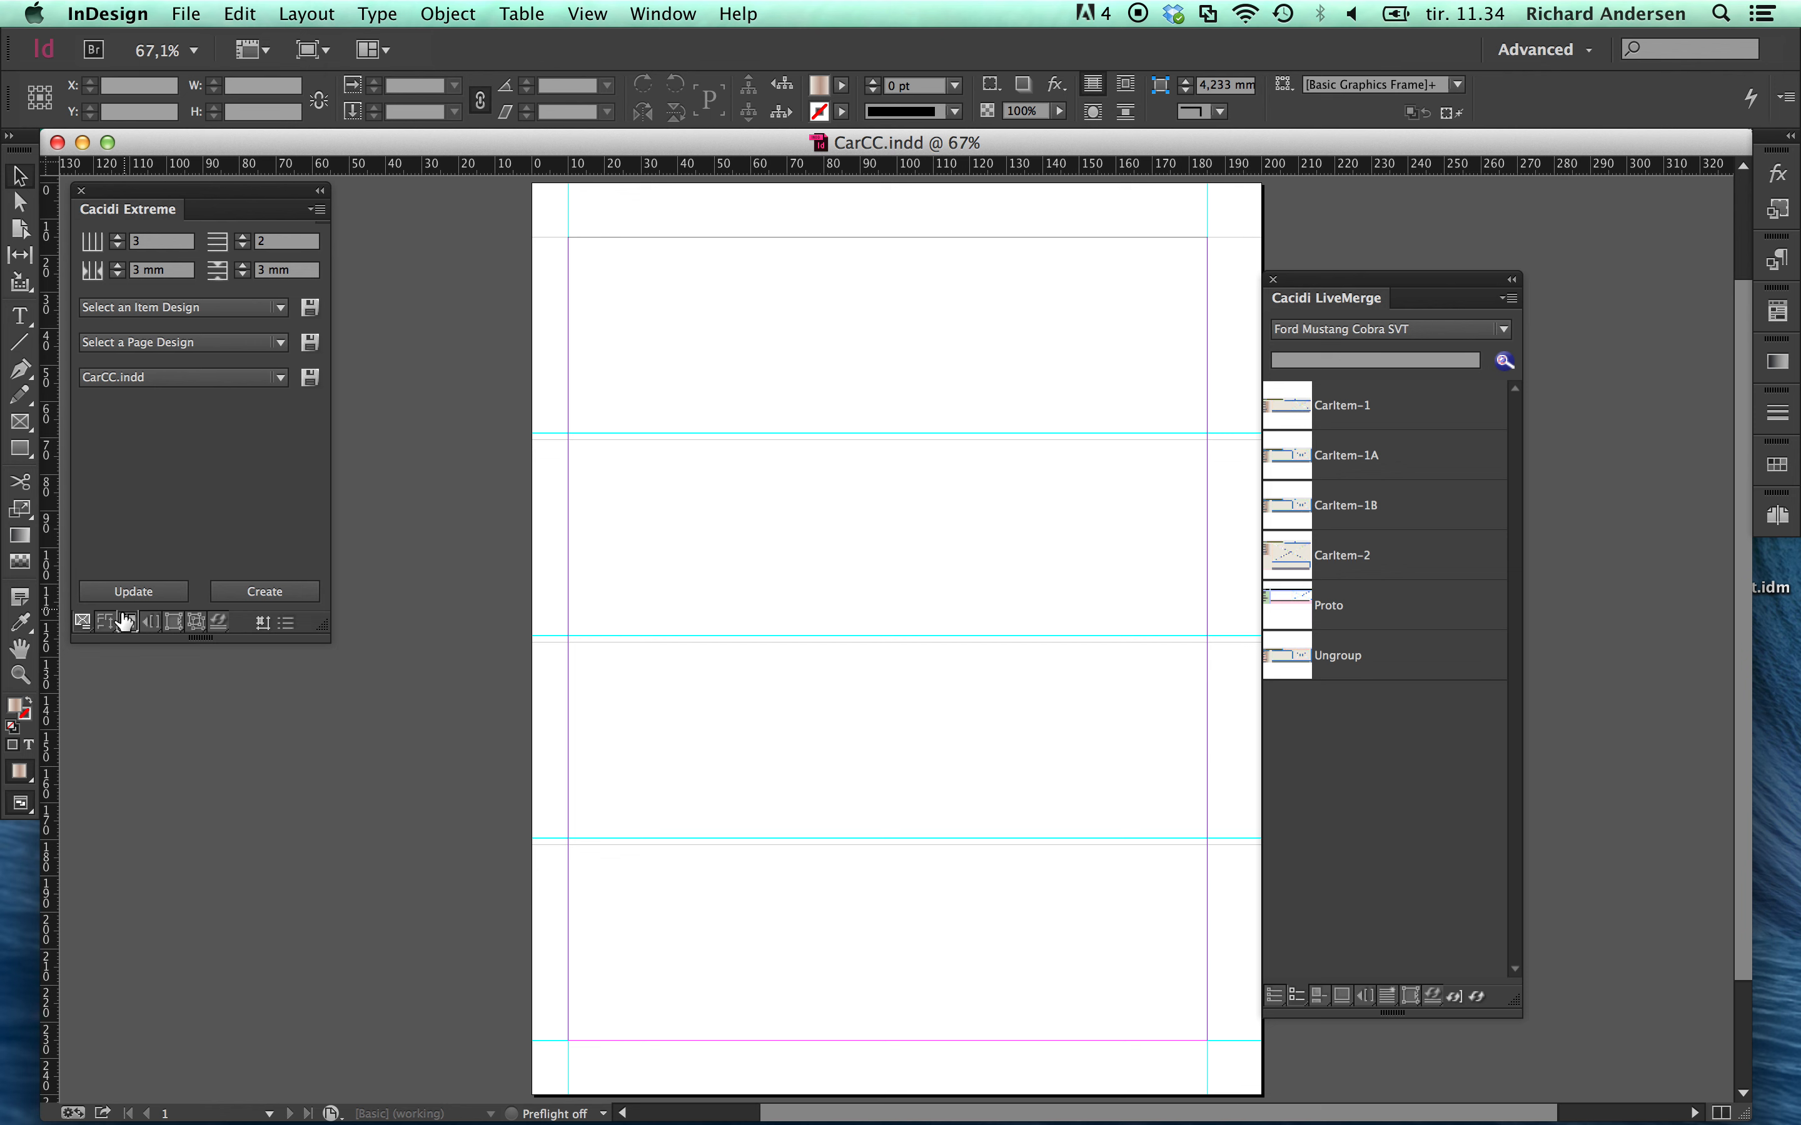
Set the calculation type for the open document to Car MeasurePlacement.cac.
left_click(105, 622)
left_click(236, 309)
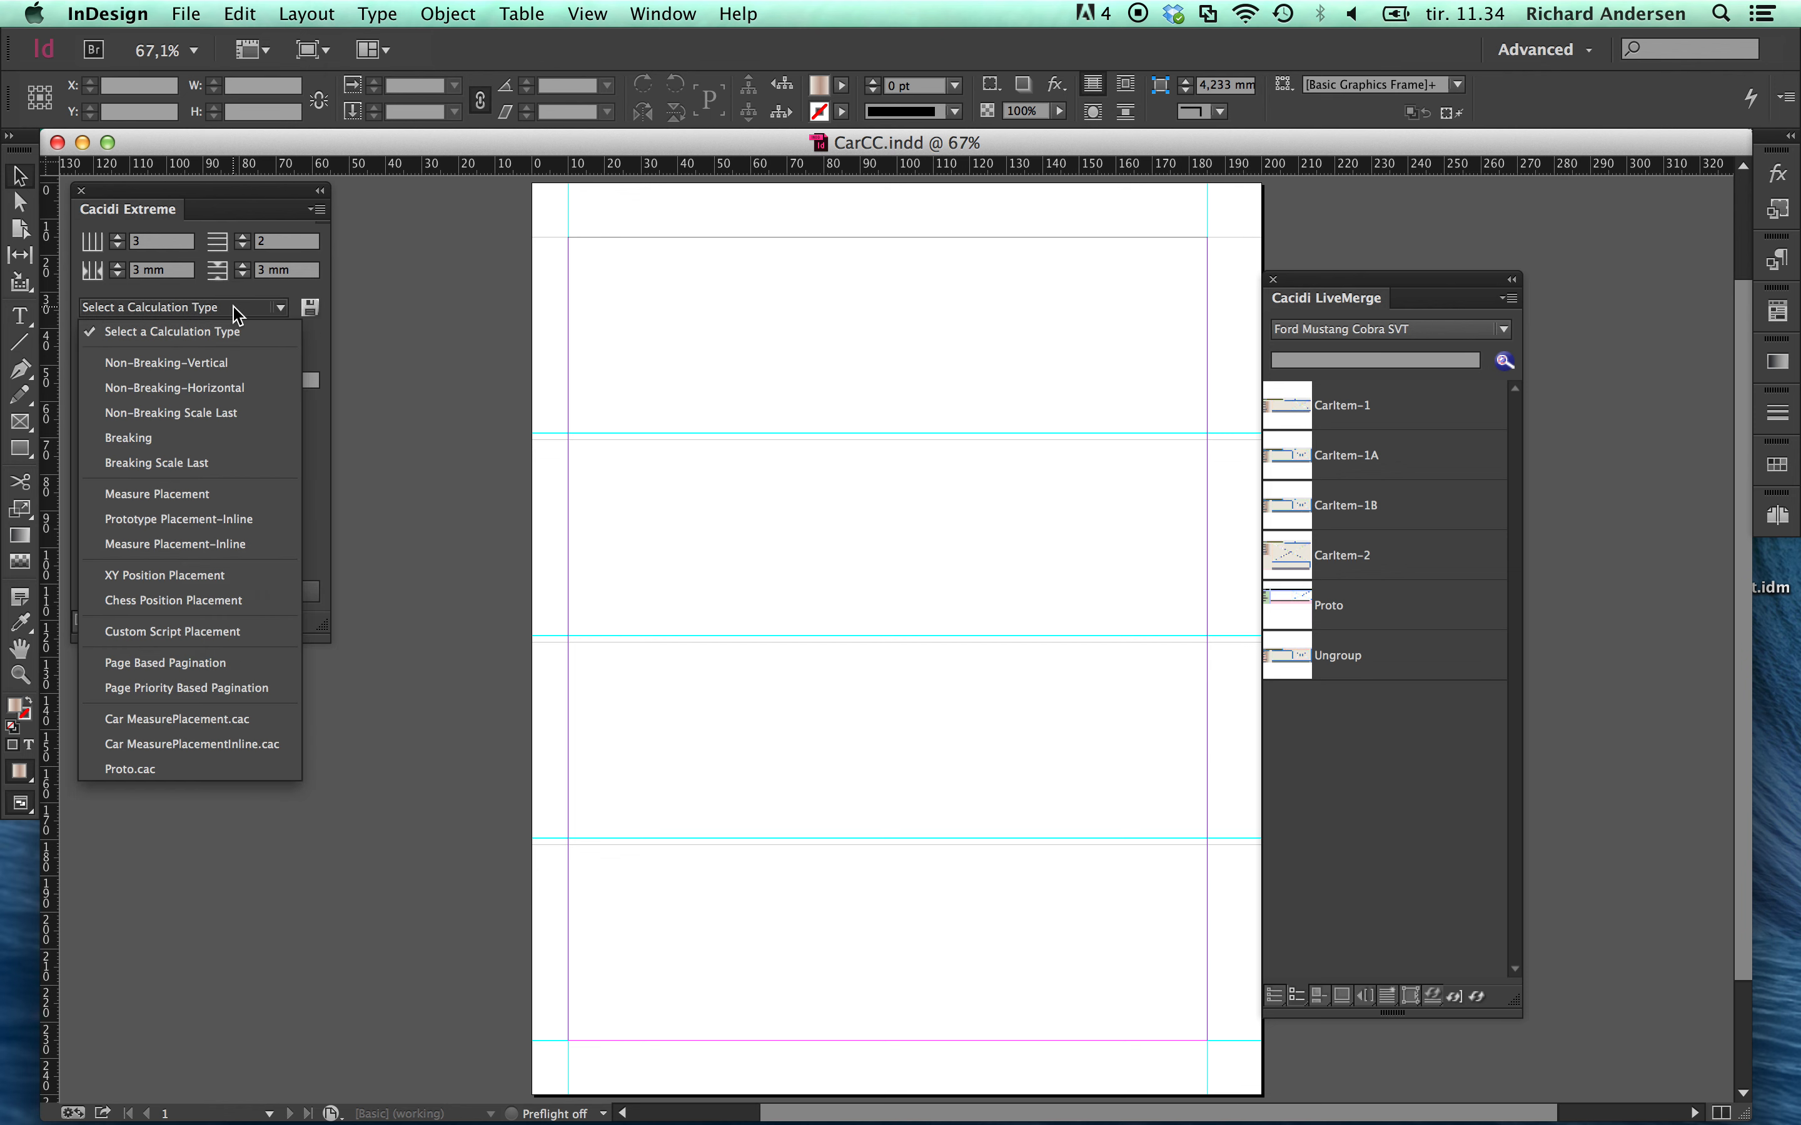
left_click(253, 720)
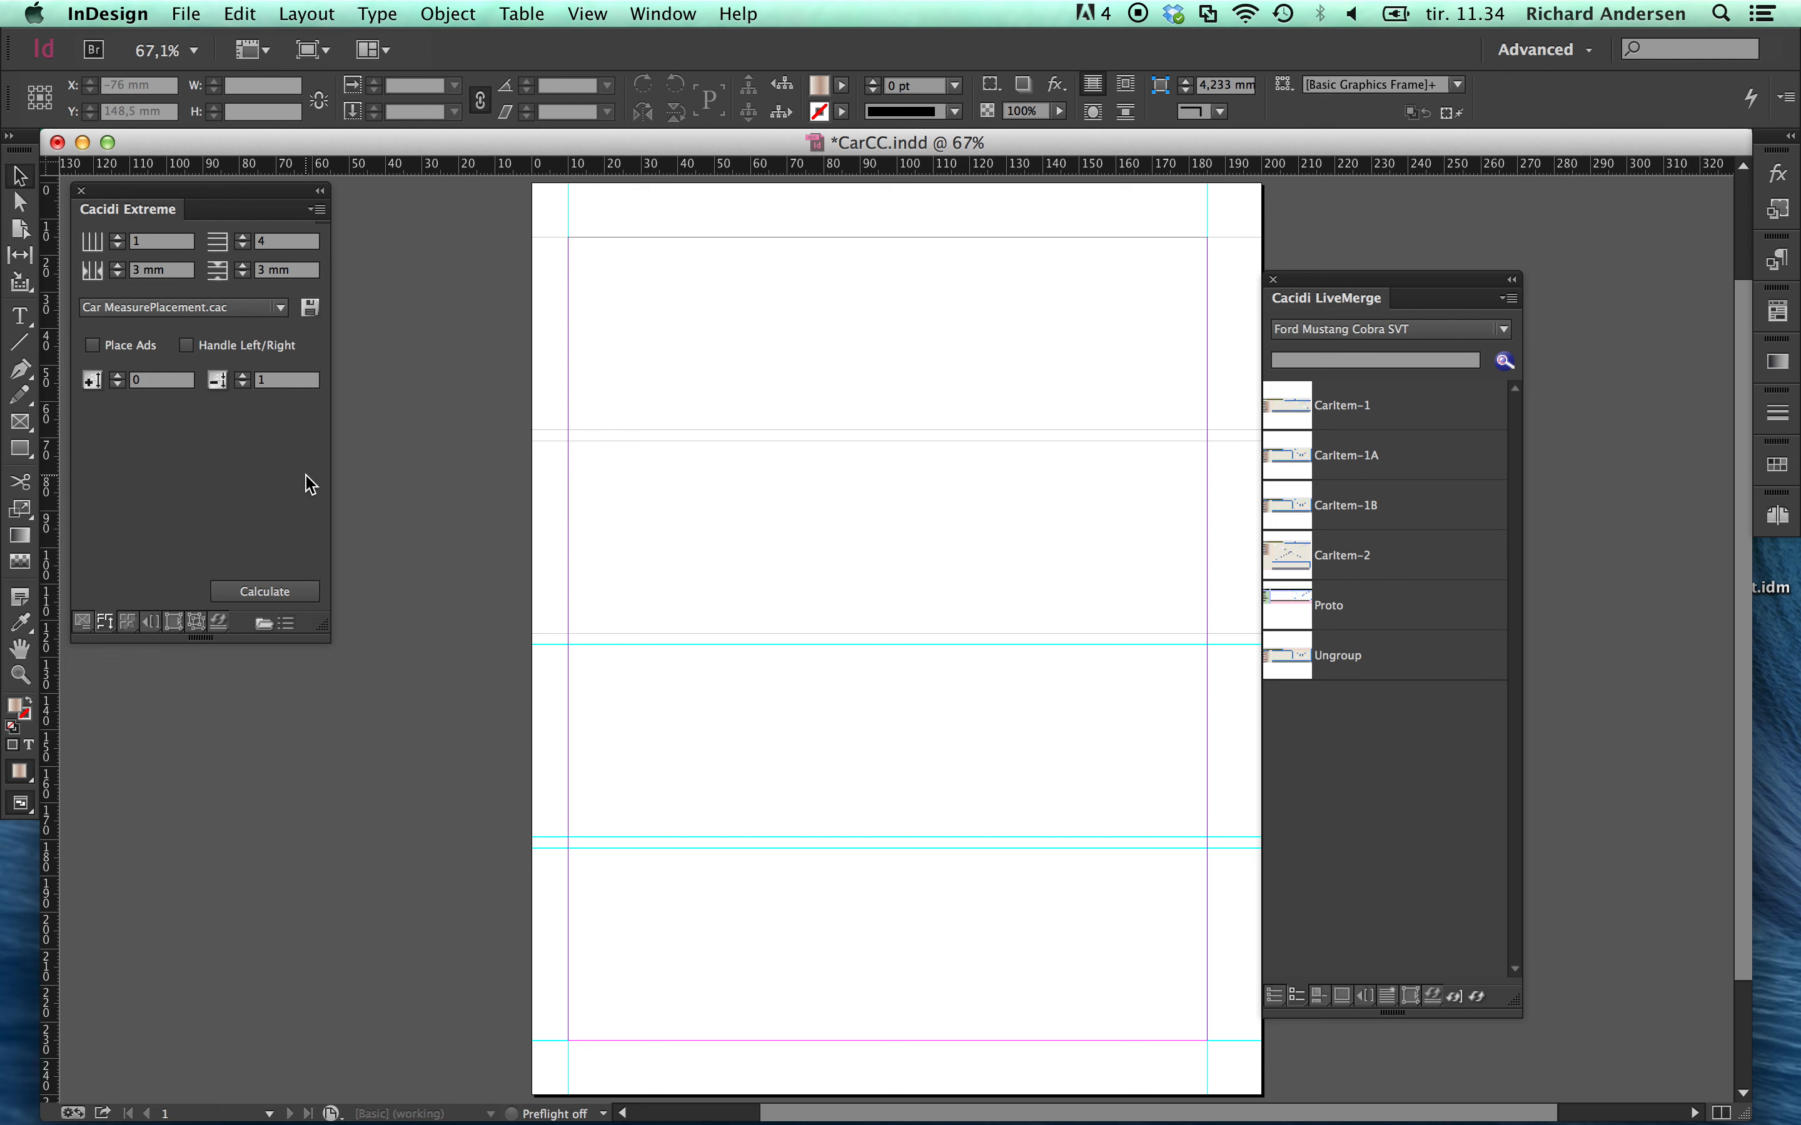
Inspect the Cacidi Extreme data field settings, focusing on the entry that uses the [Item] field.
left_click(152, 622)
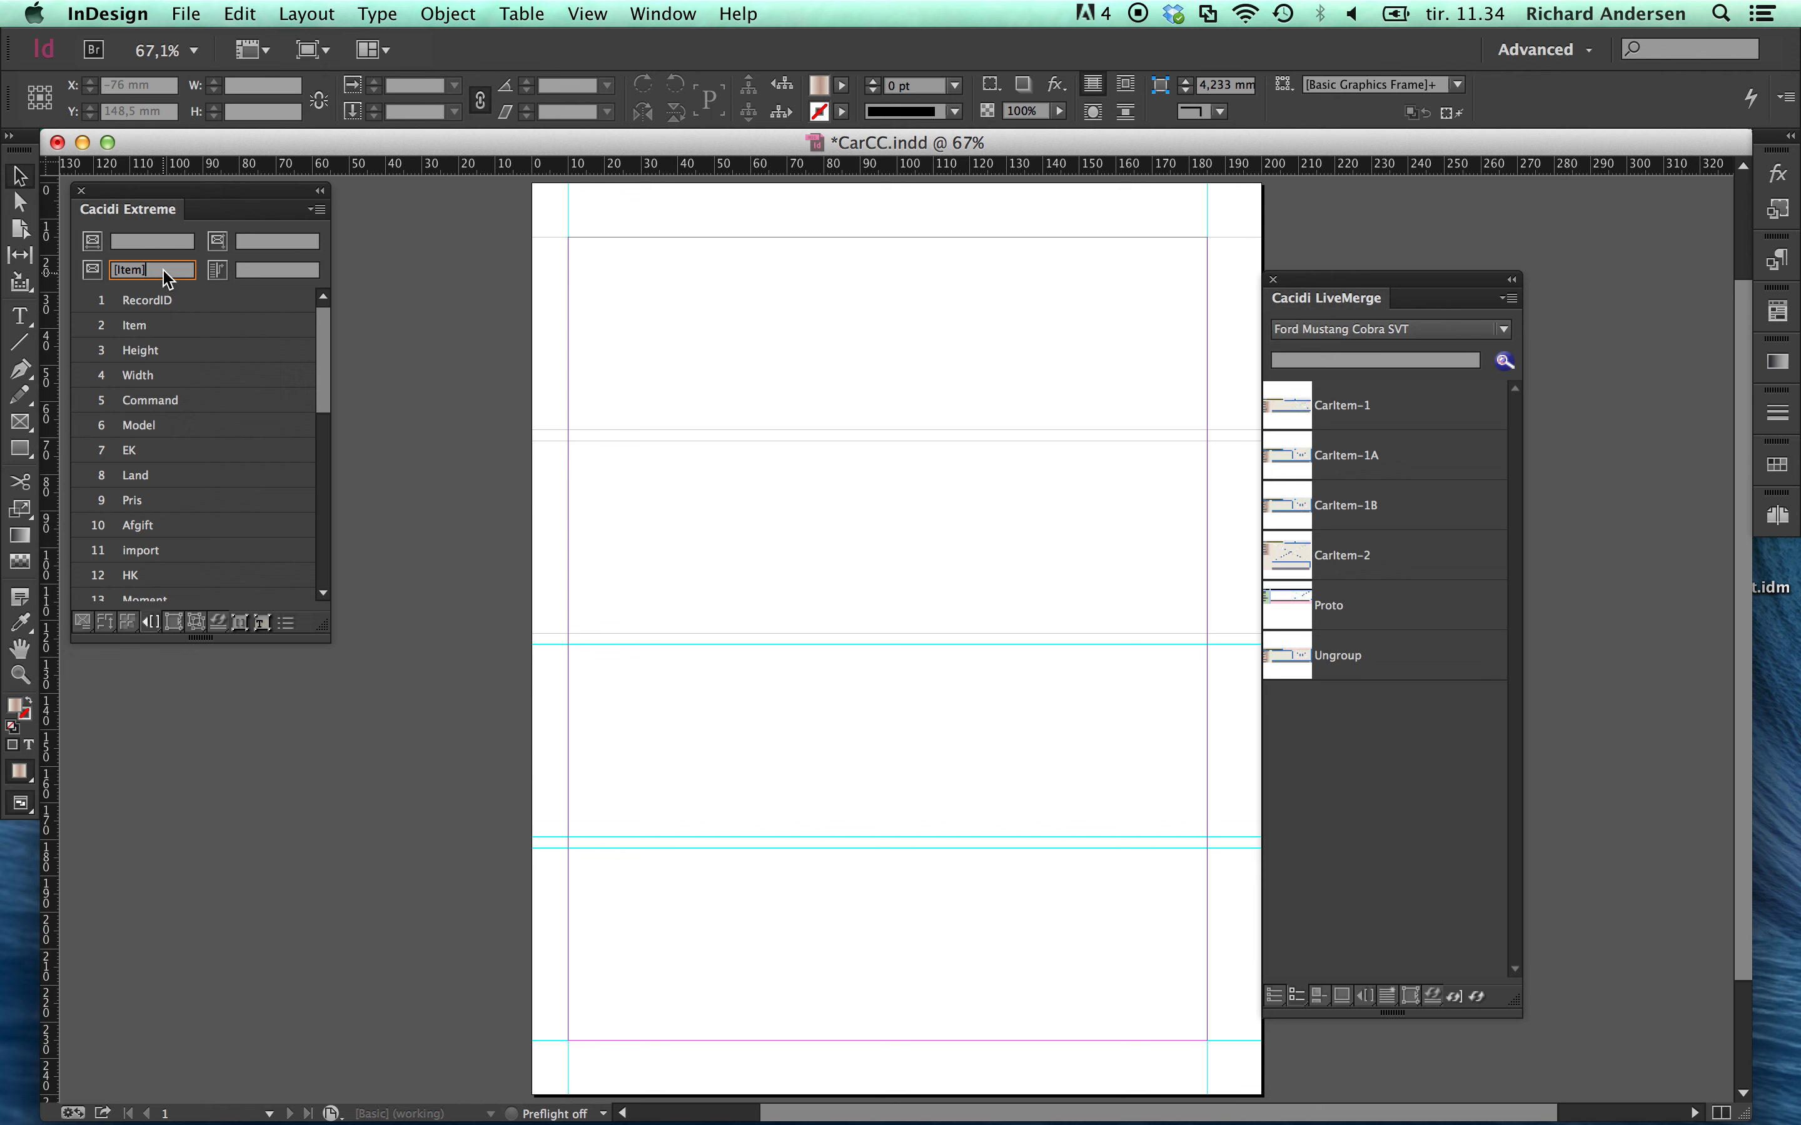
left_click(131, 269)
Switch to the Car-UTF8 spreadsheet in Numbers and examine the Item column's design names, including the Ford Excursion and Ford Mustang GT rows.
mouse_move(894, 1120)
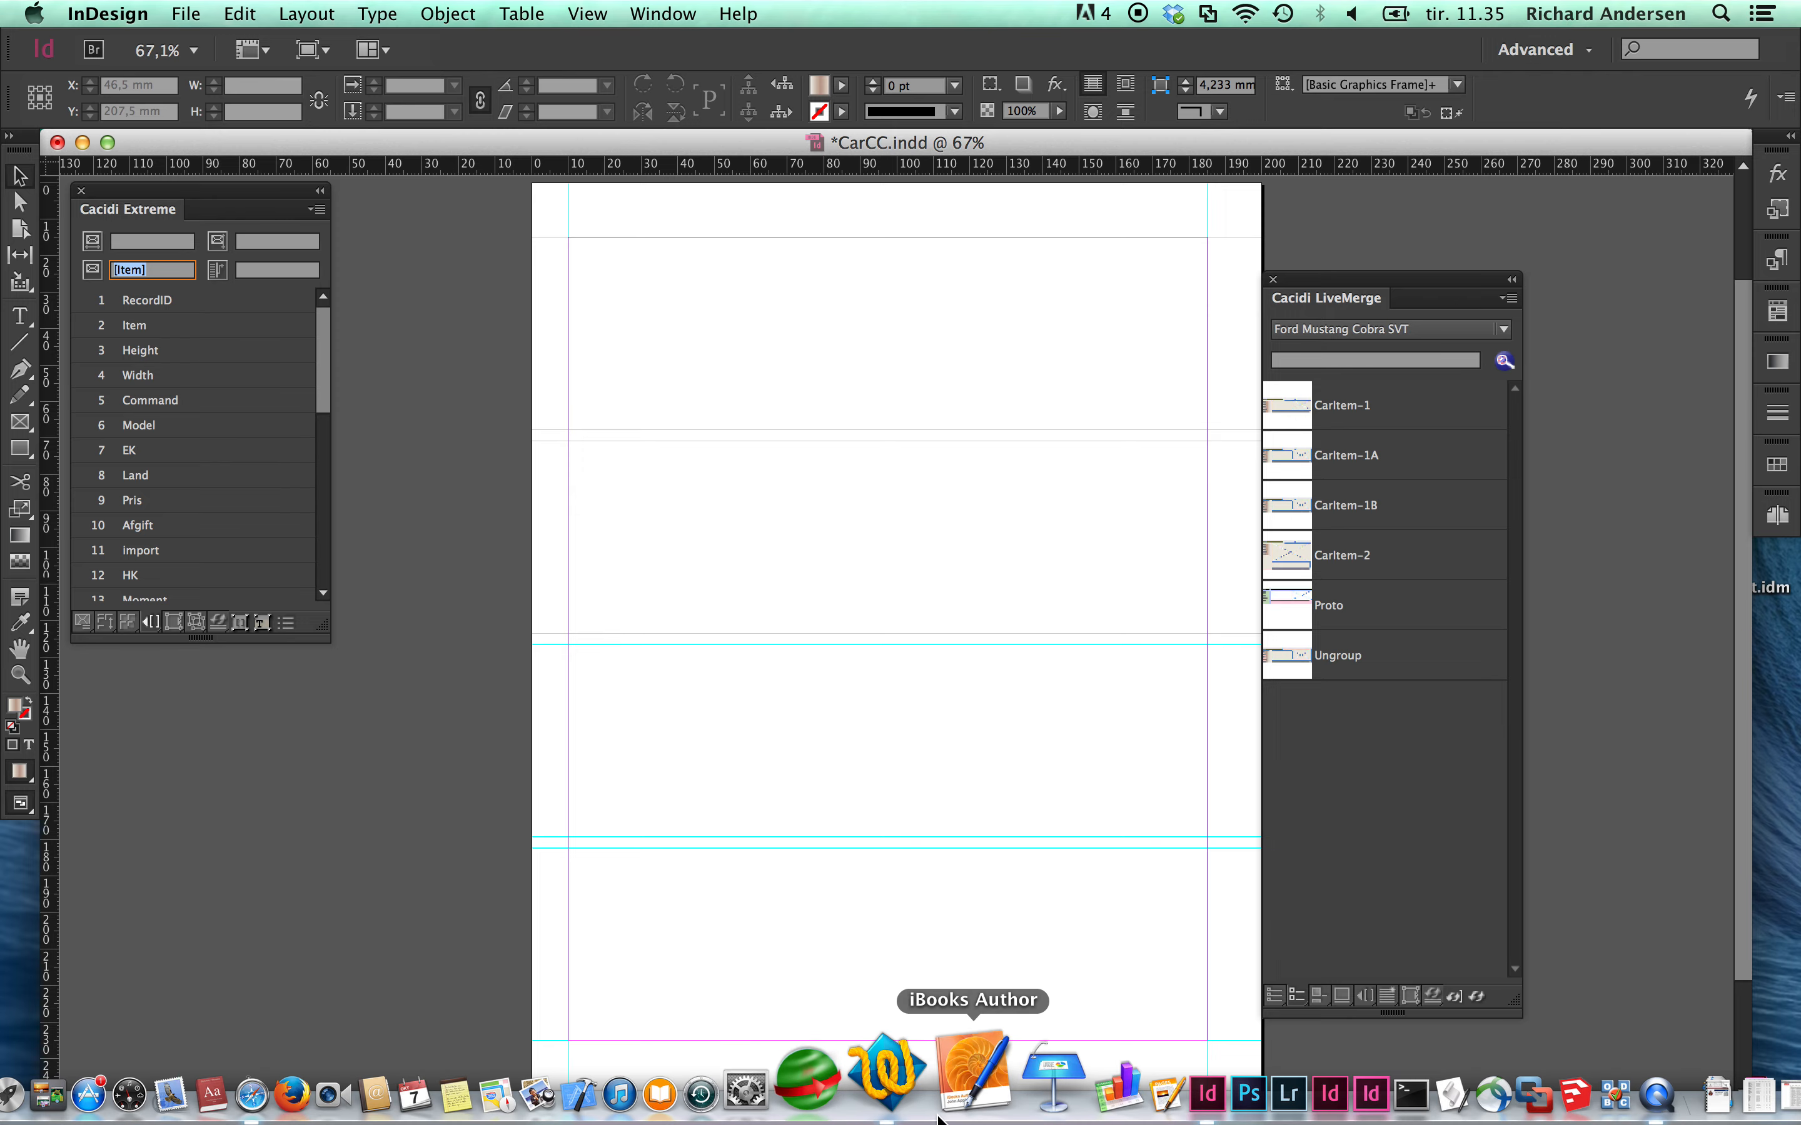
left_click(1026, 1111)
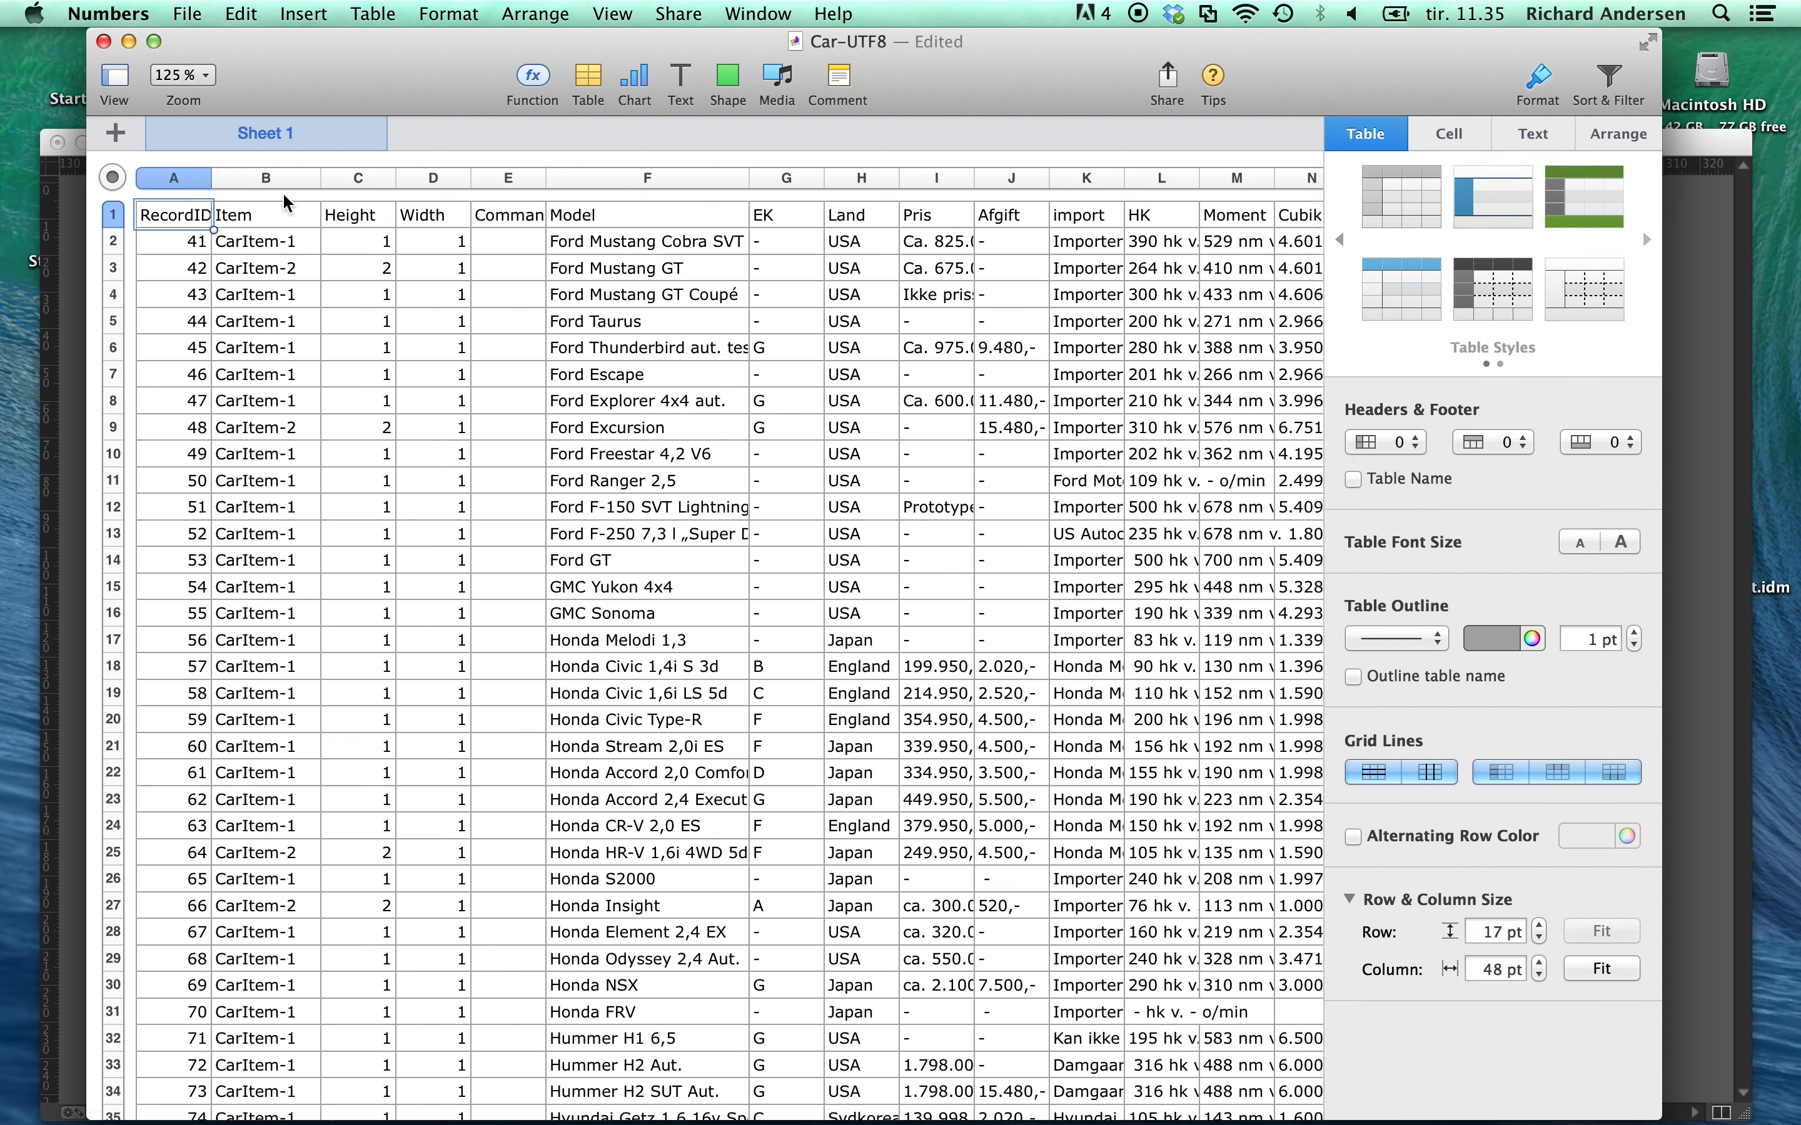
left_click(272, 178)
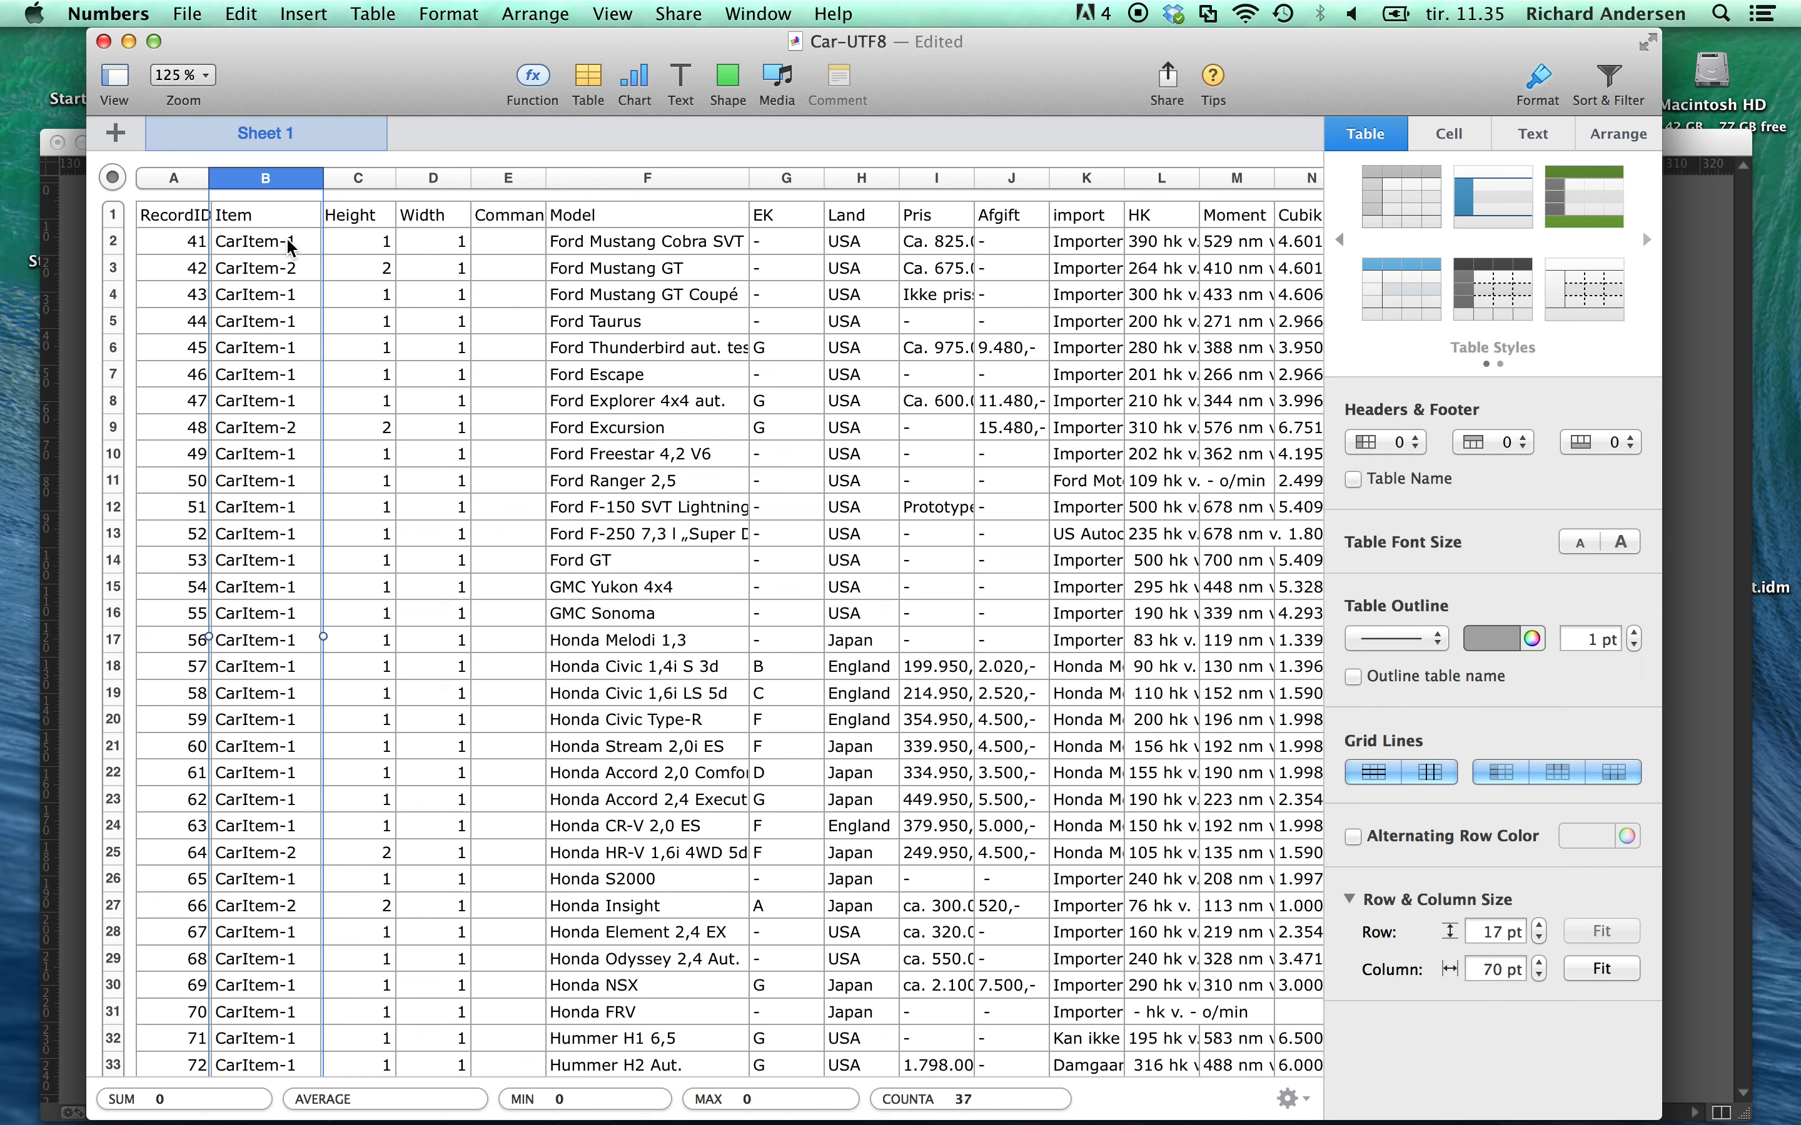
left_click(296, 430)
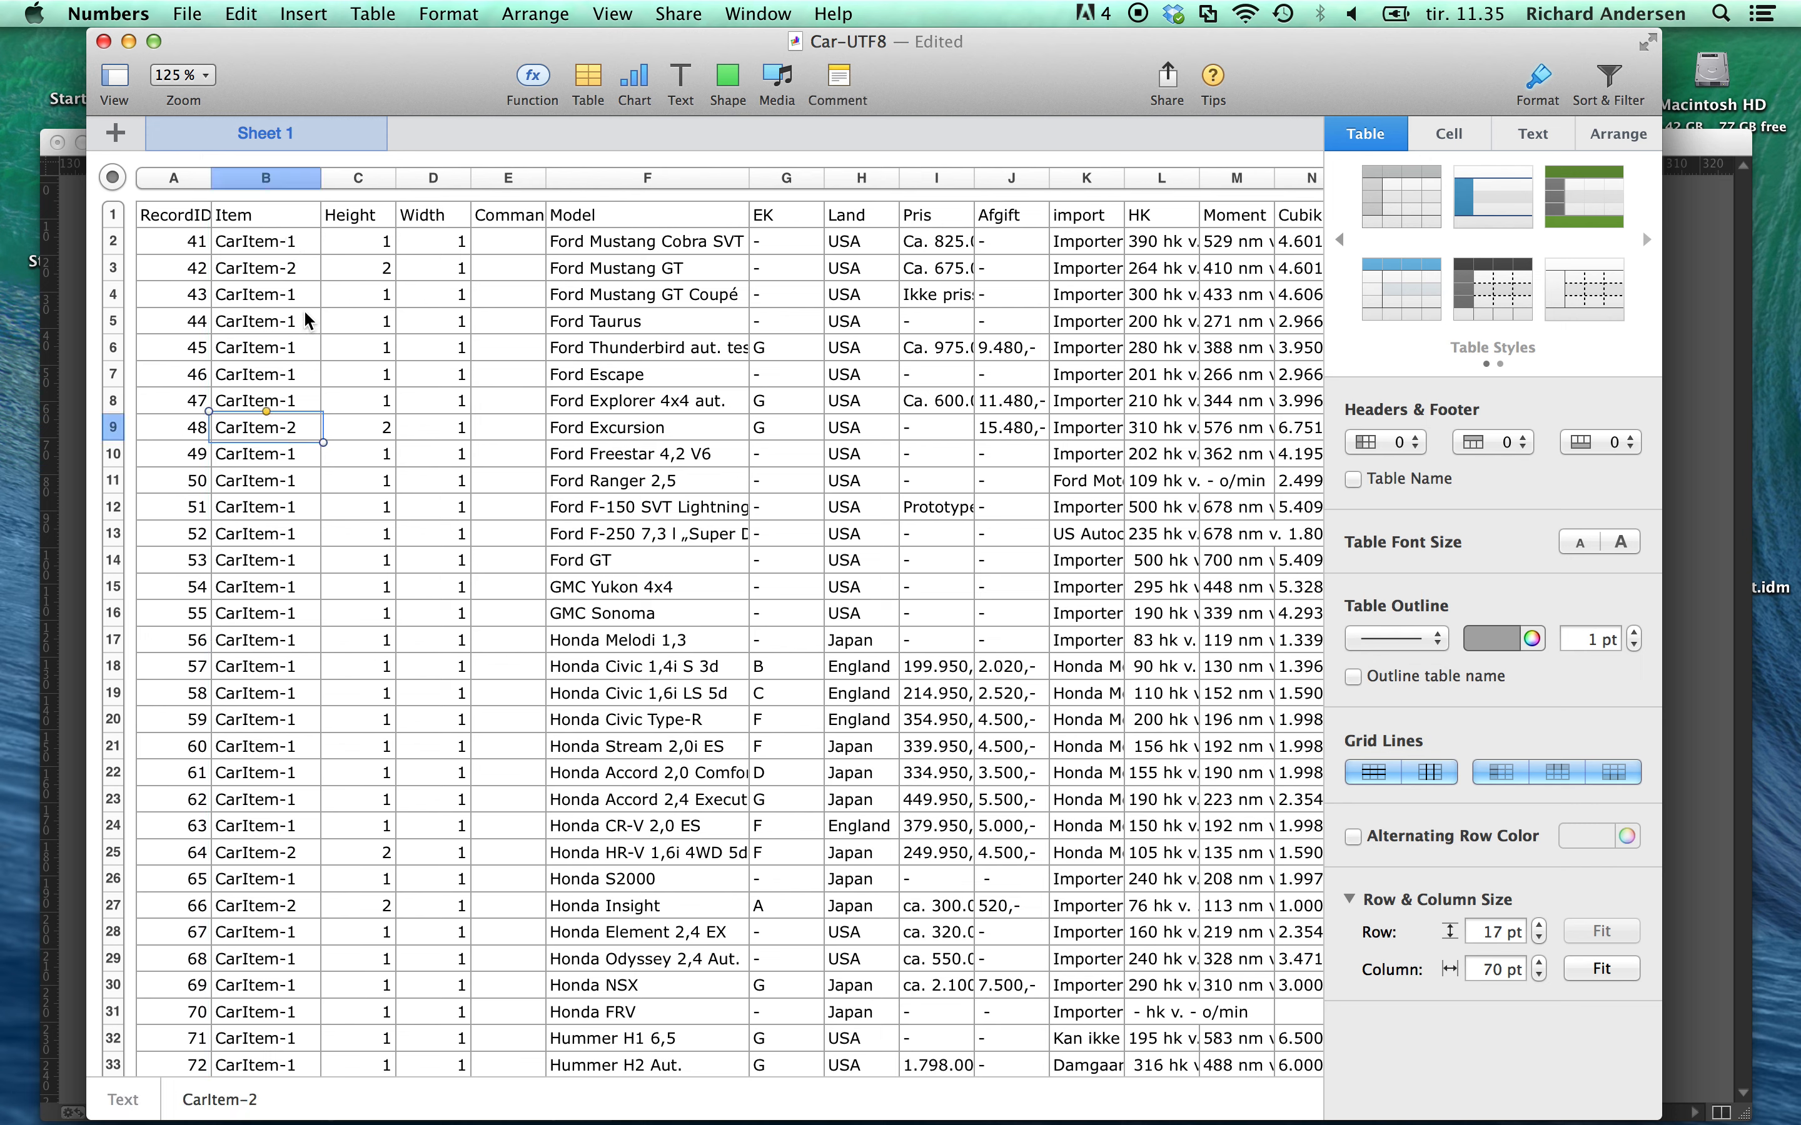
left_click(297, 269)
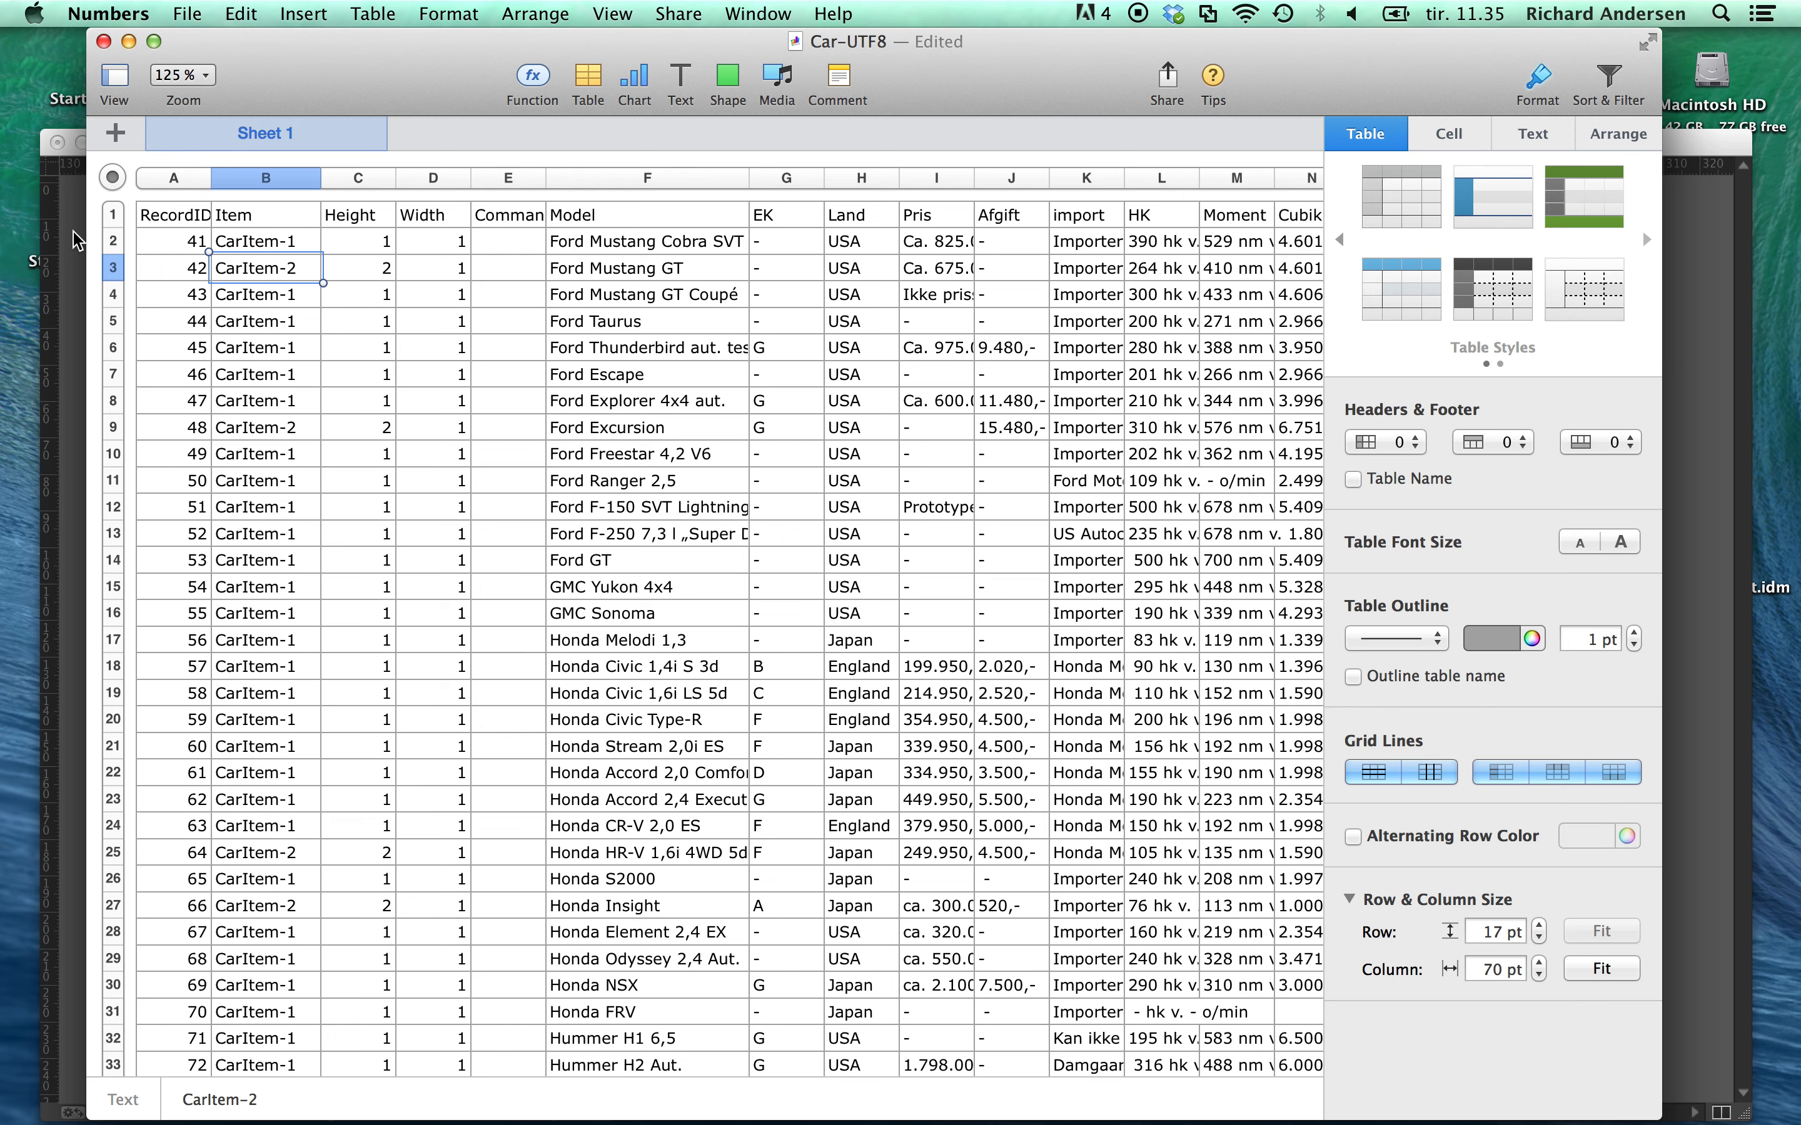
Close the Car-UTF8 spreadsheet and return to the CarCC.indd document in InDesign.
key("super+w")
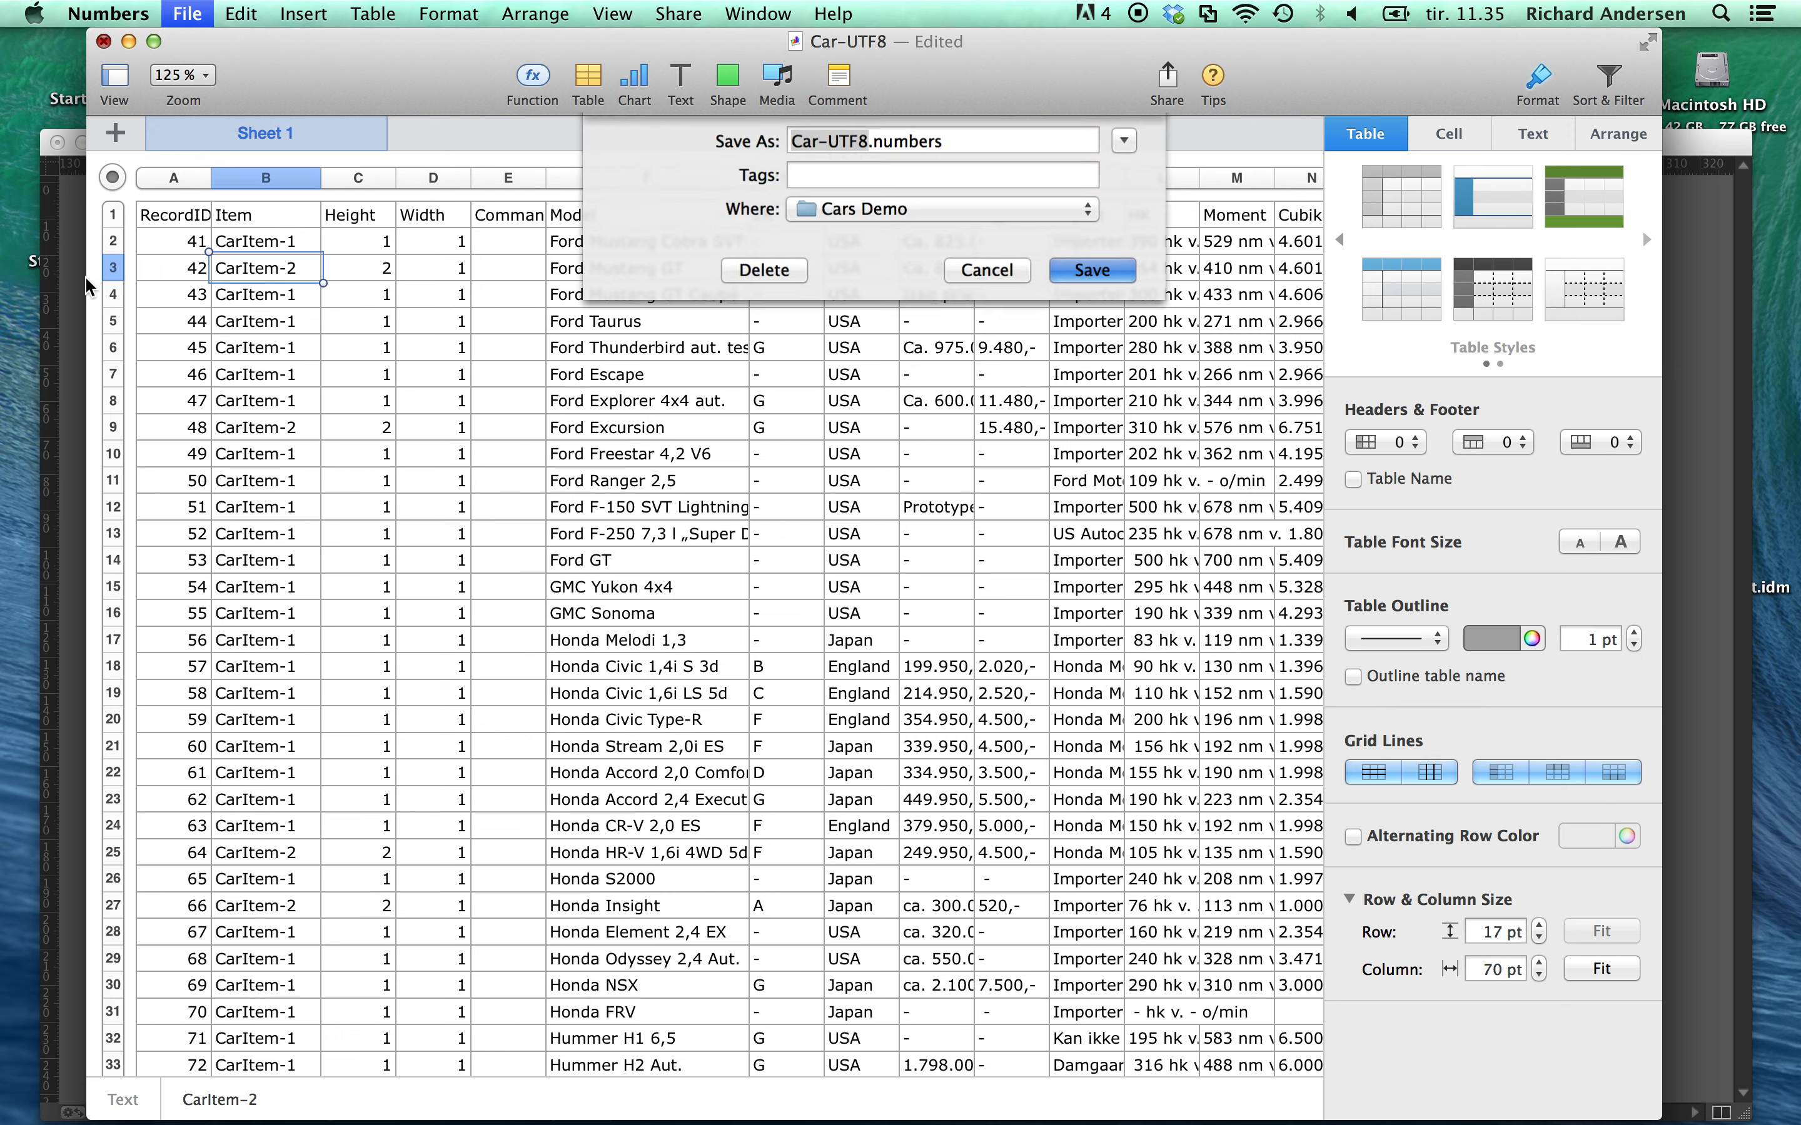
left_click(794, 411)
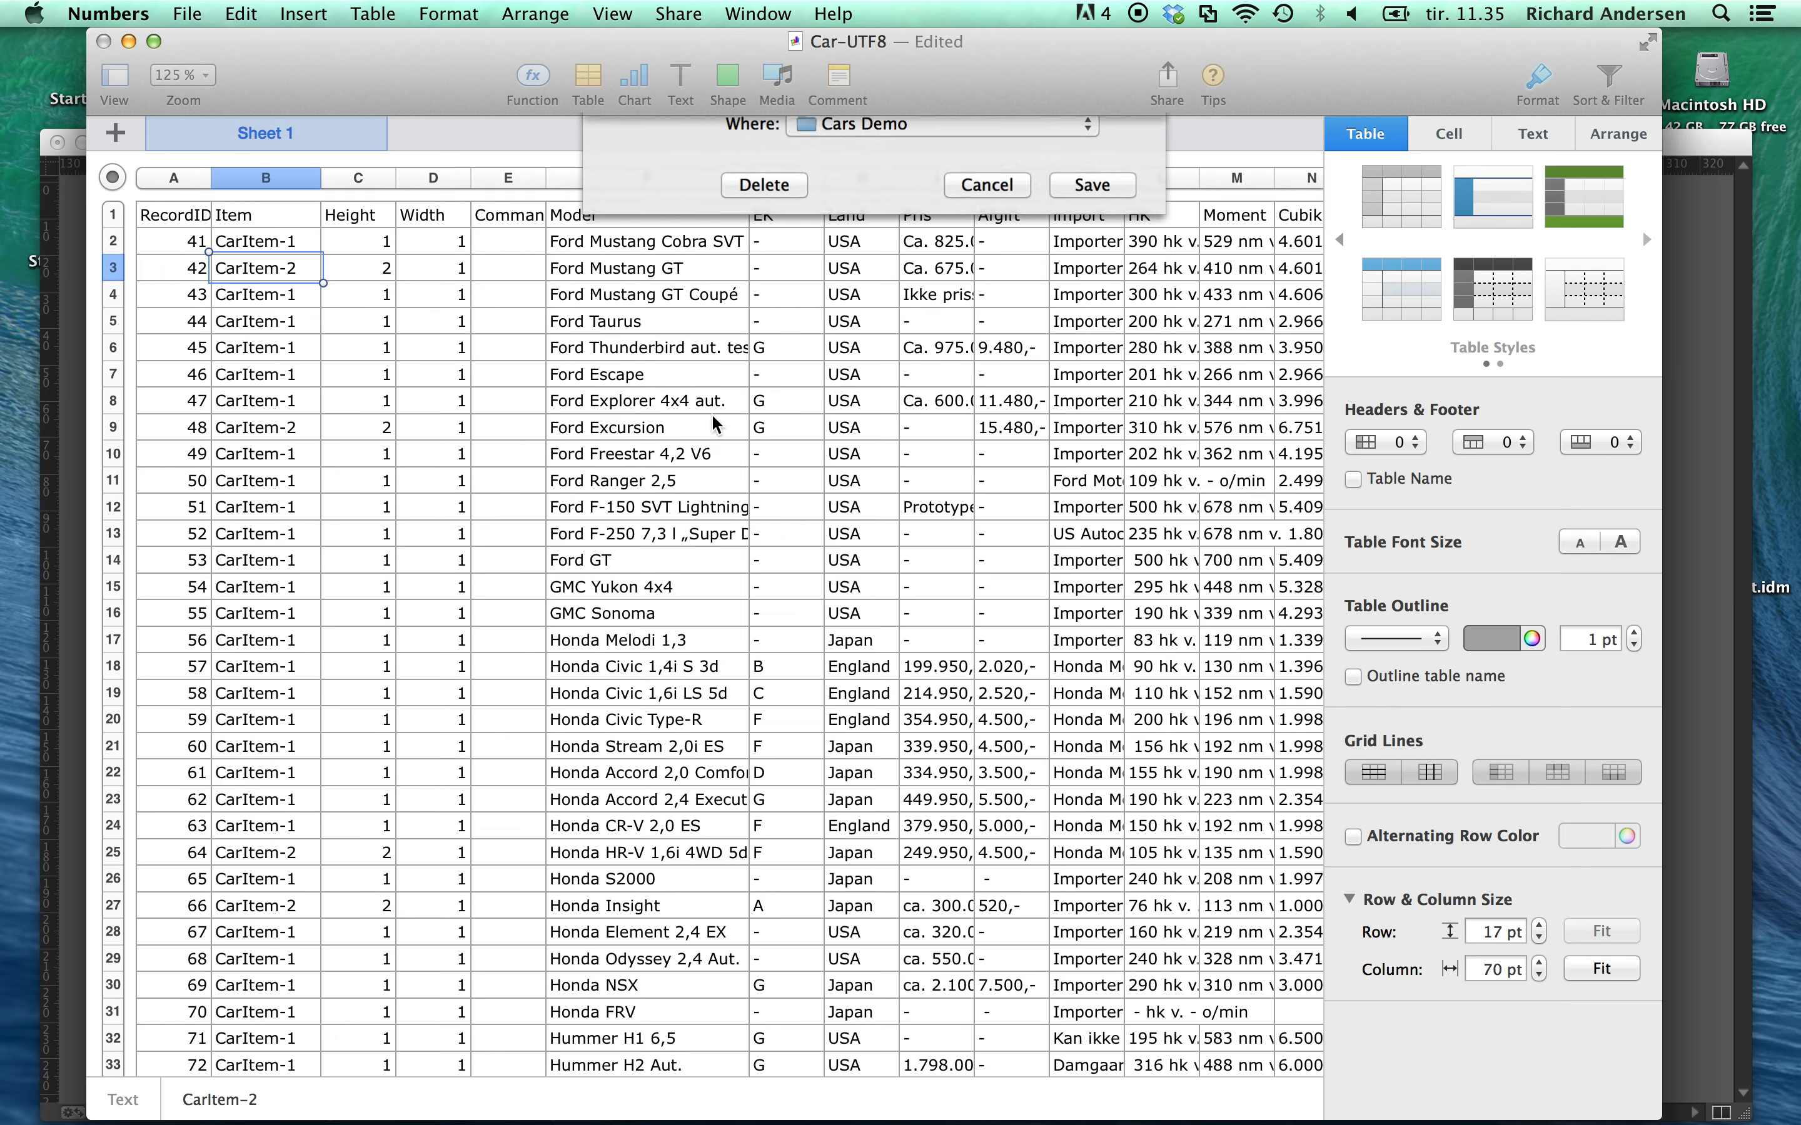
left_click(119, 331)
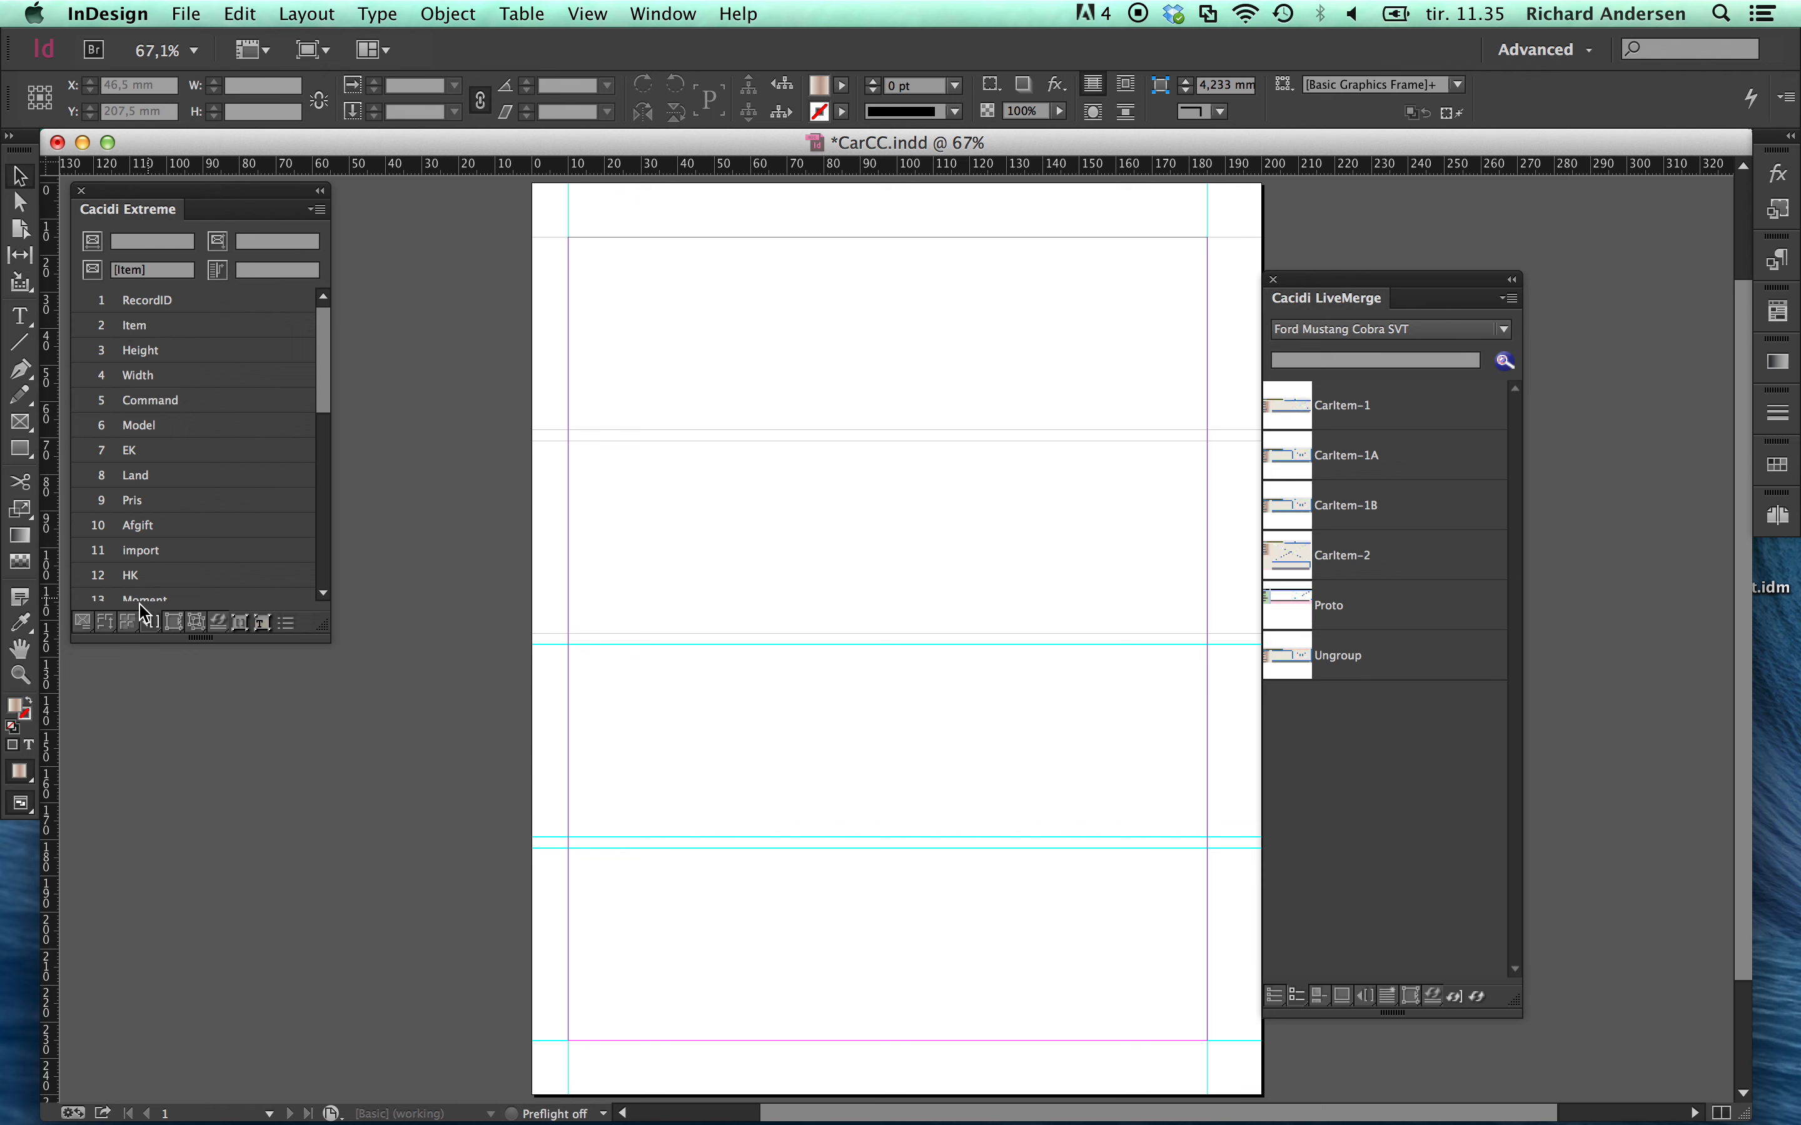
Calculate the car catalogue pages using the Car MeasurePlacement.cac settings.
left_click(105, 622)
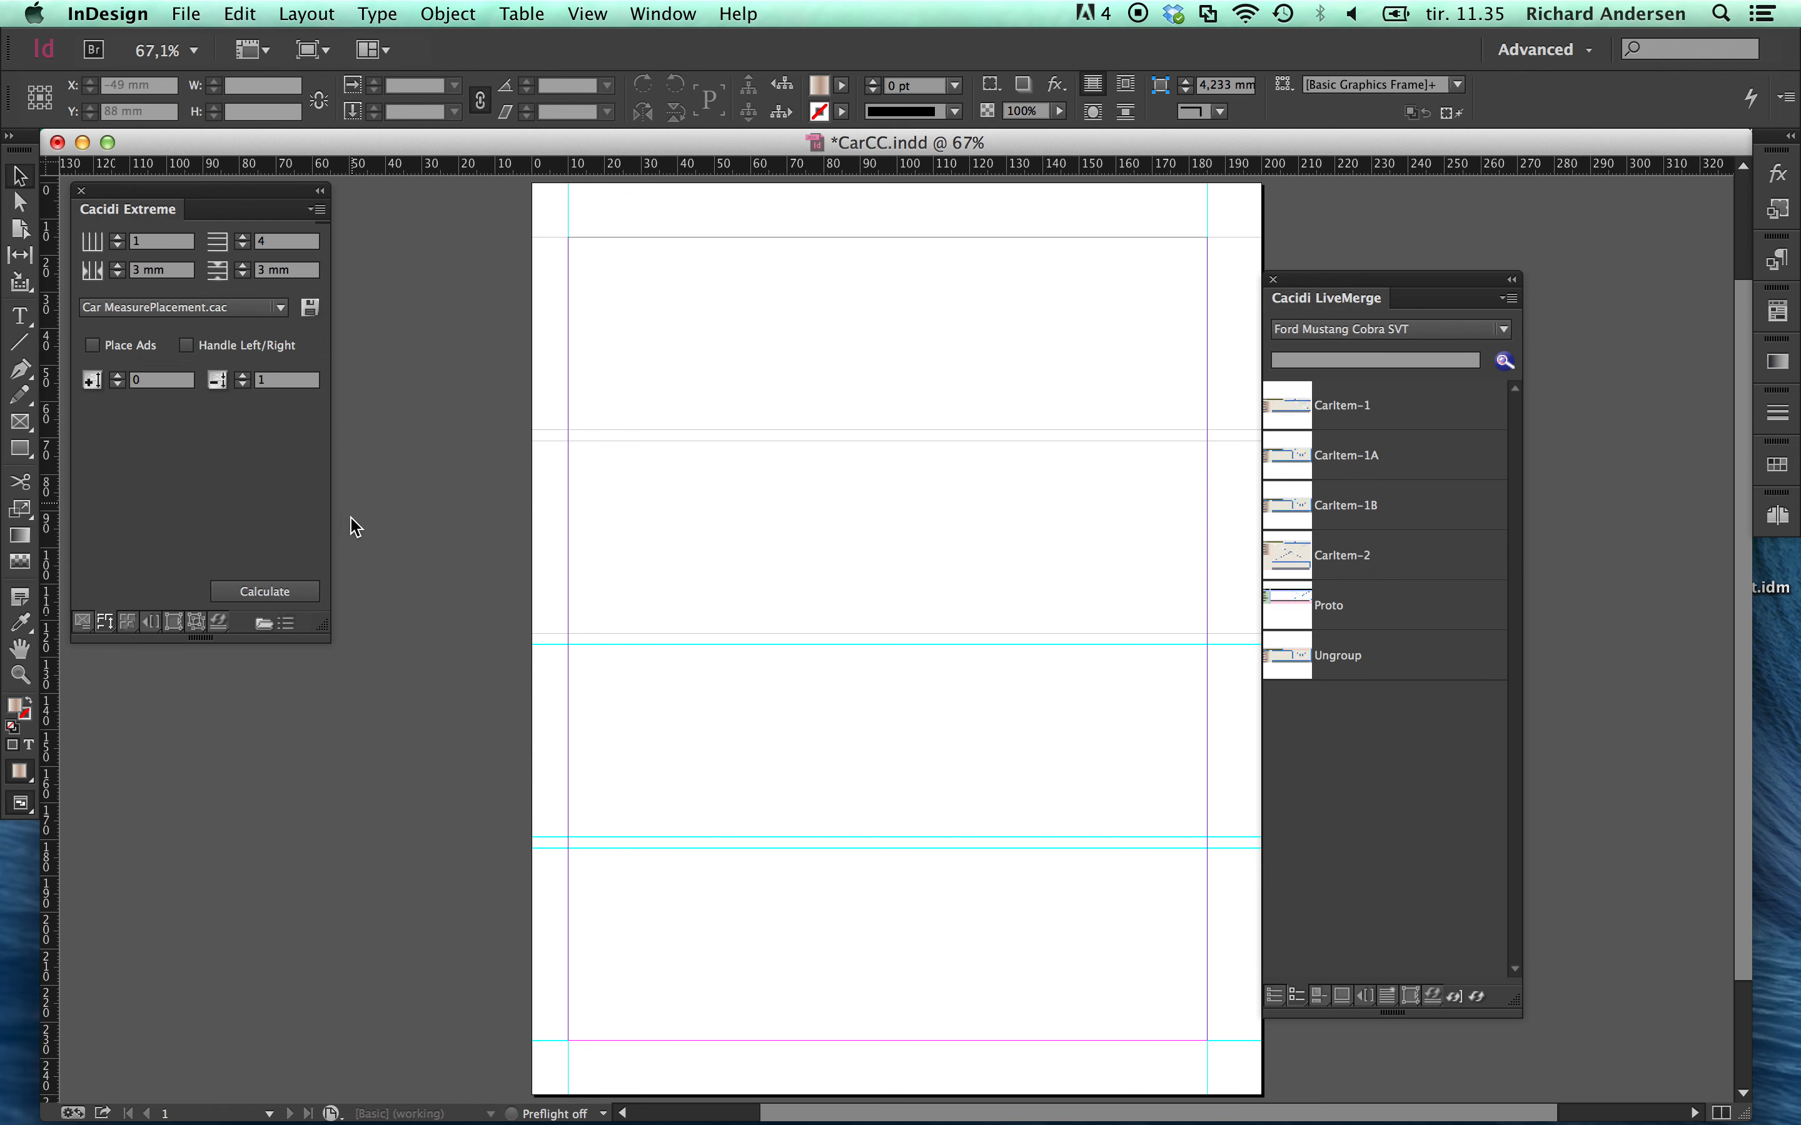
left_click(287, 593)
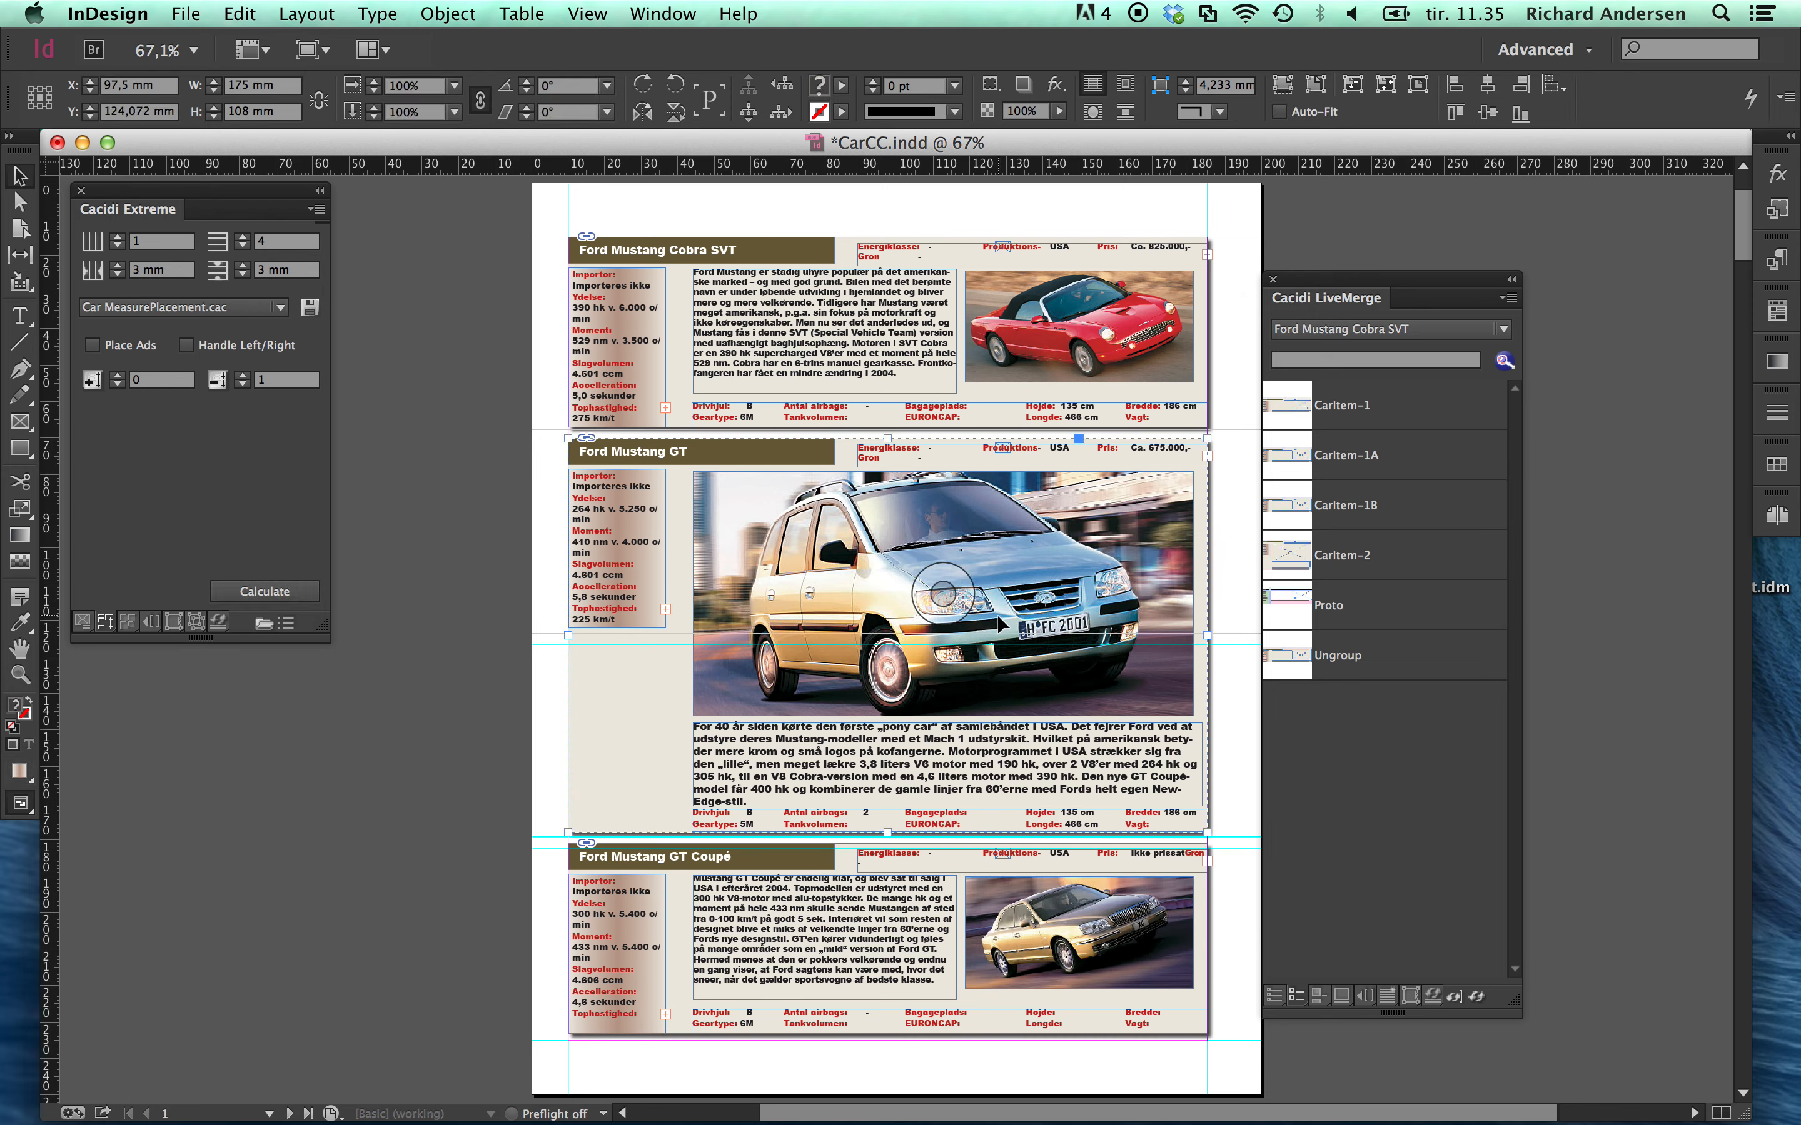
Swap the Ford Mustang GT and Ford Mustang Cobra SVT items on page 1 so the Mustang GT comes first.
left_click(1174, 449)
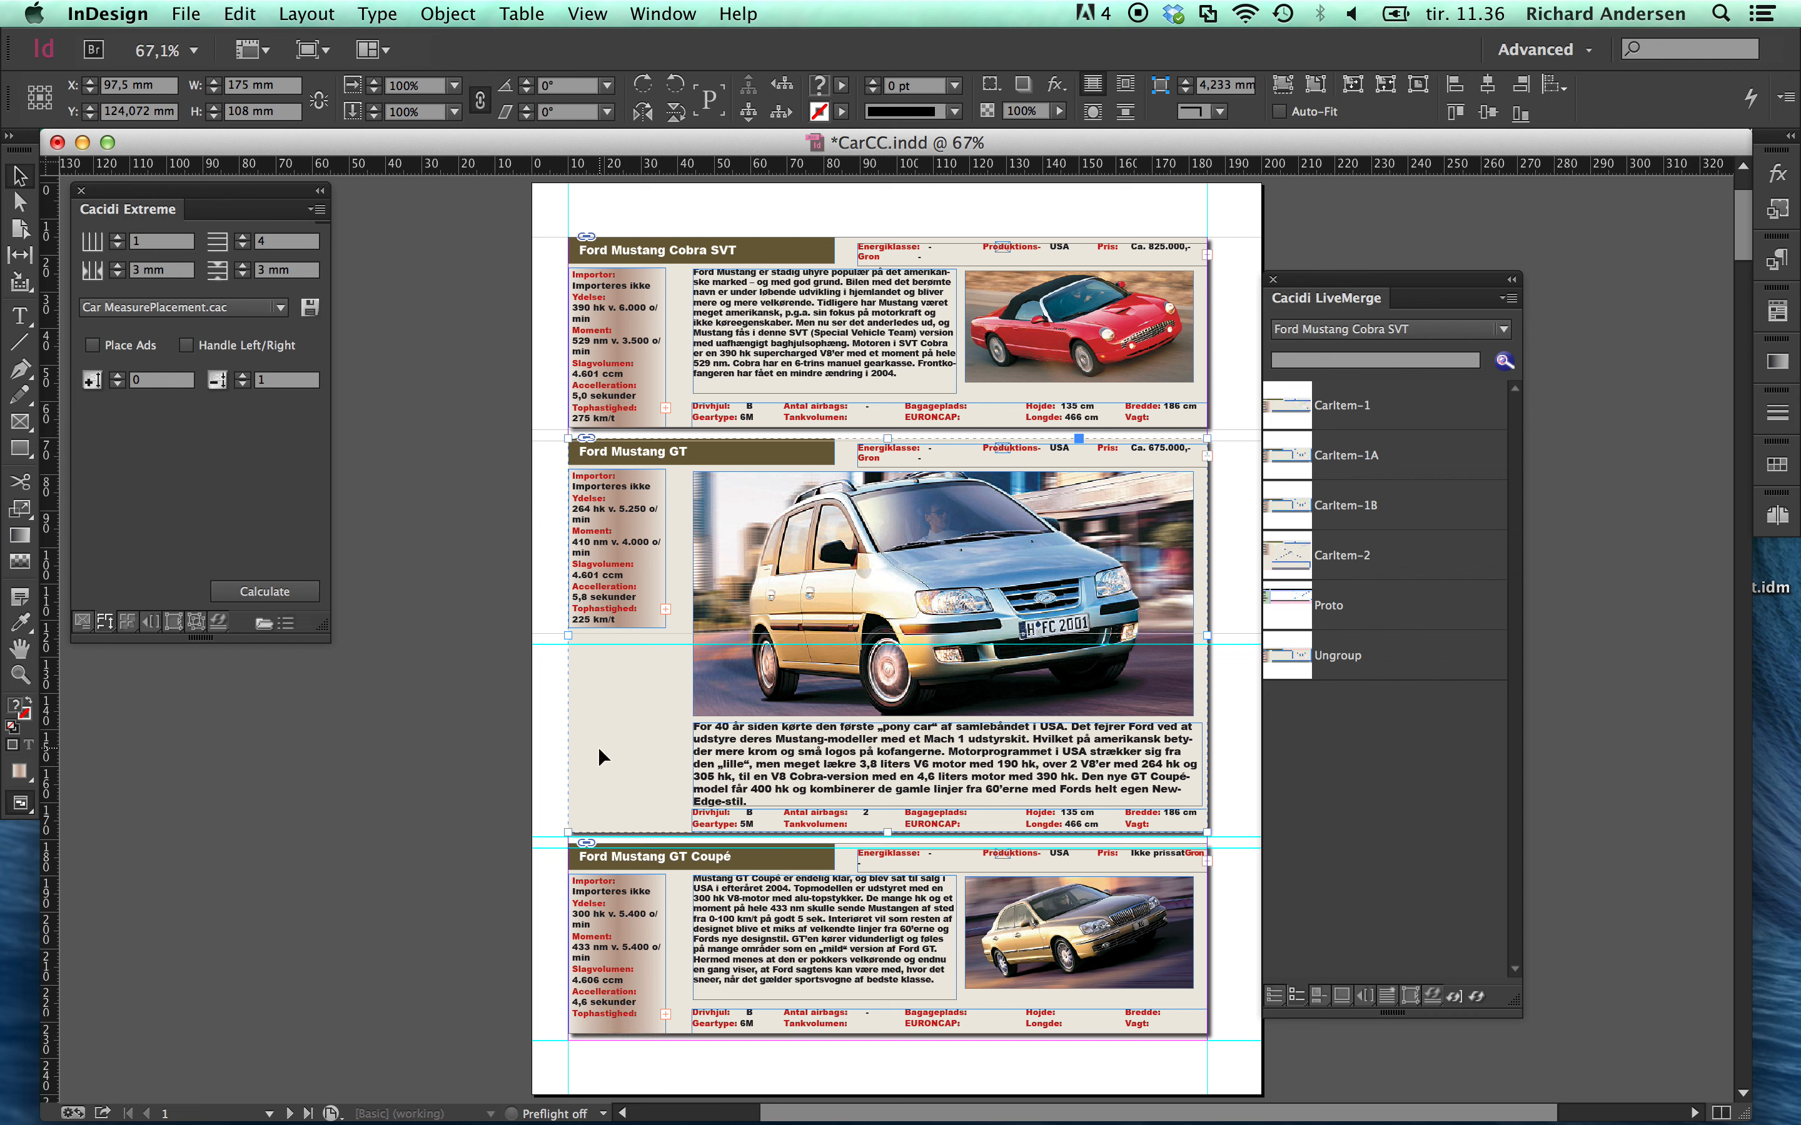
left_click_drag(1395, 280, 1517, 233)
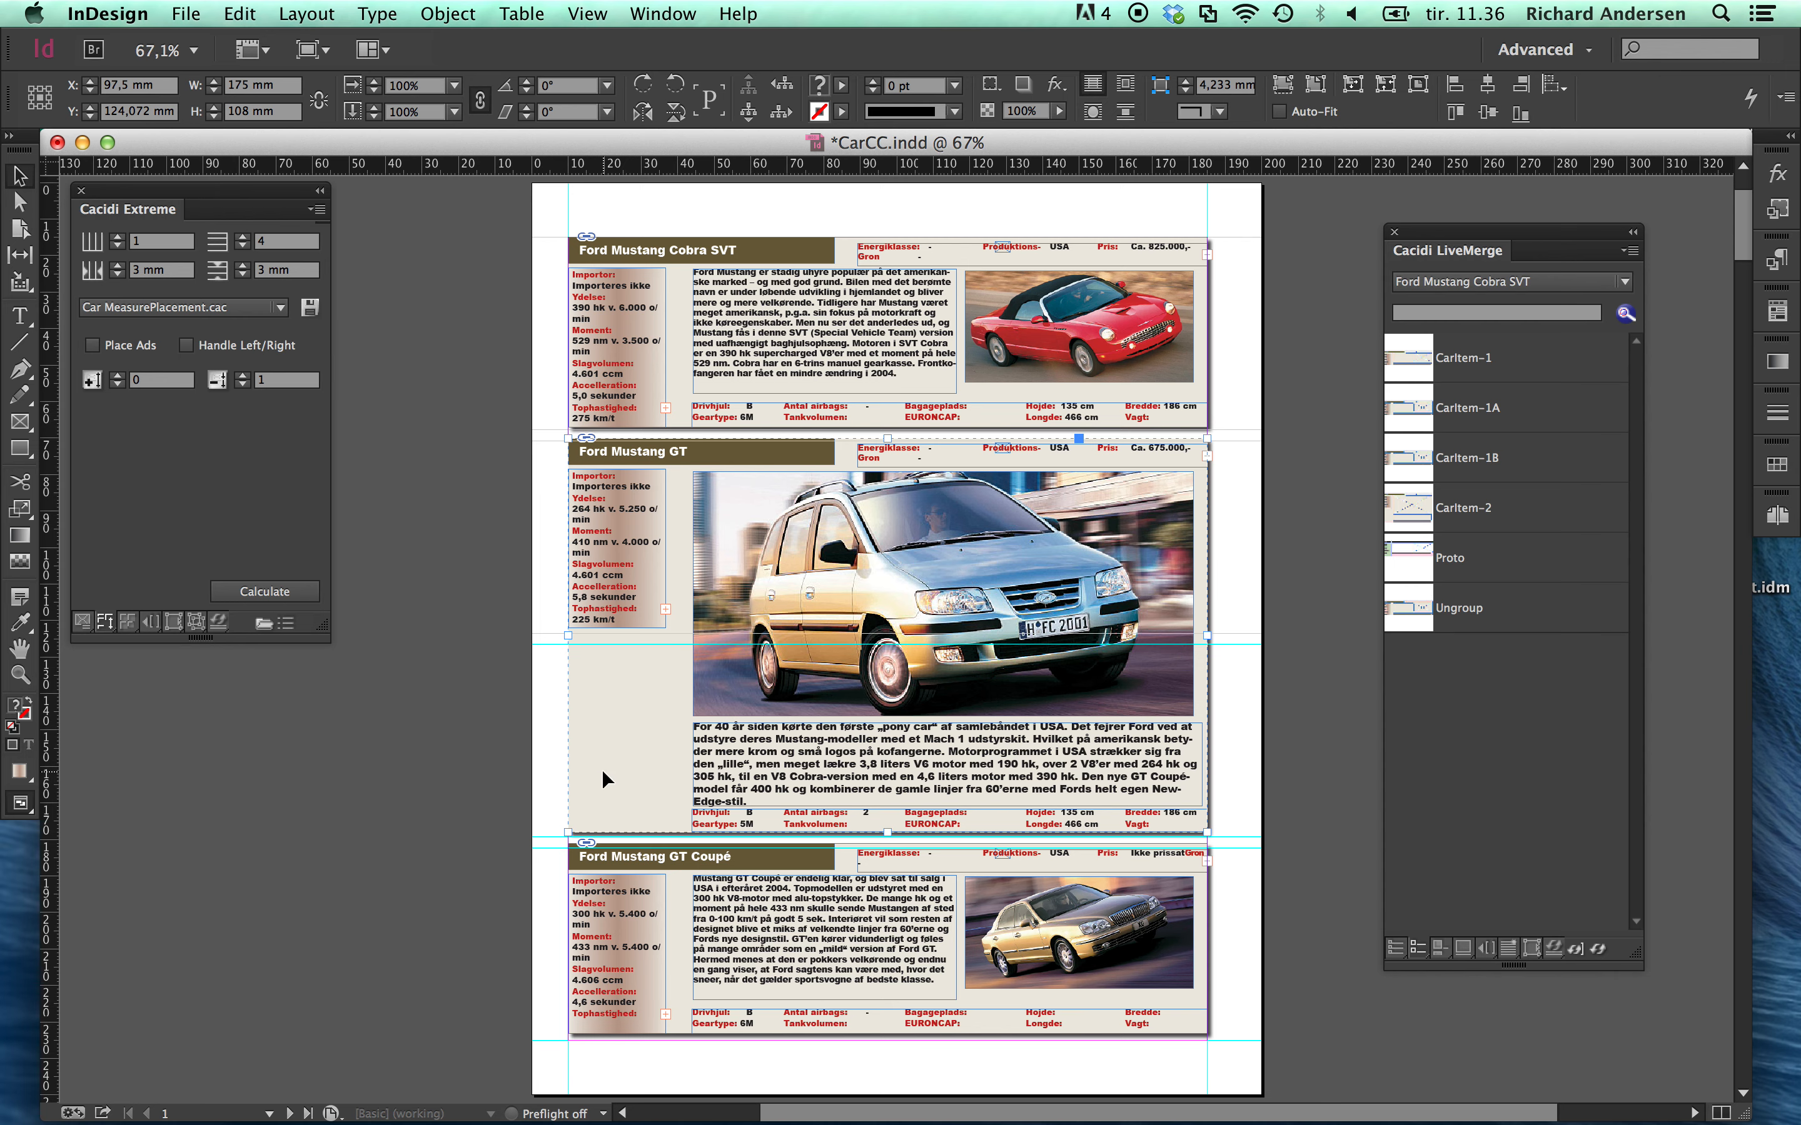
left_click_drag(607, 778, 539, 753)
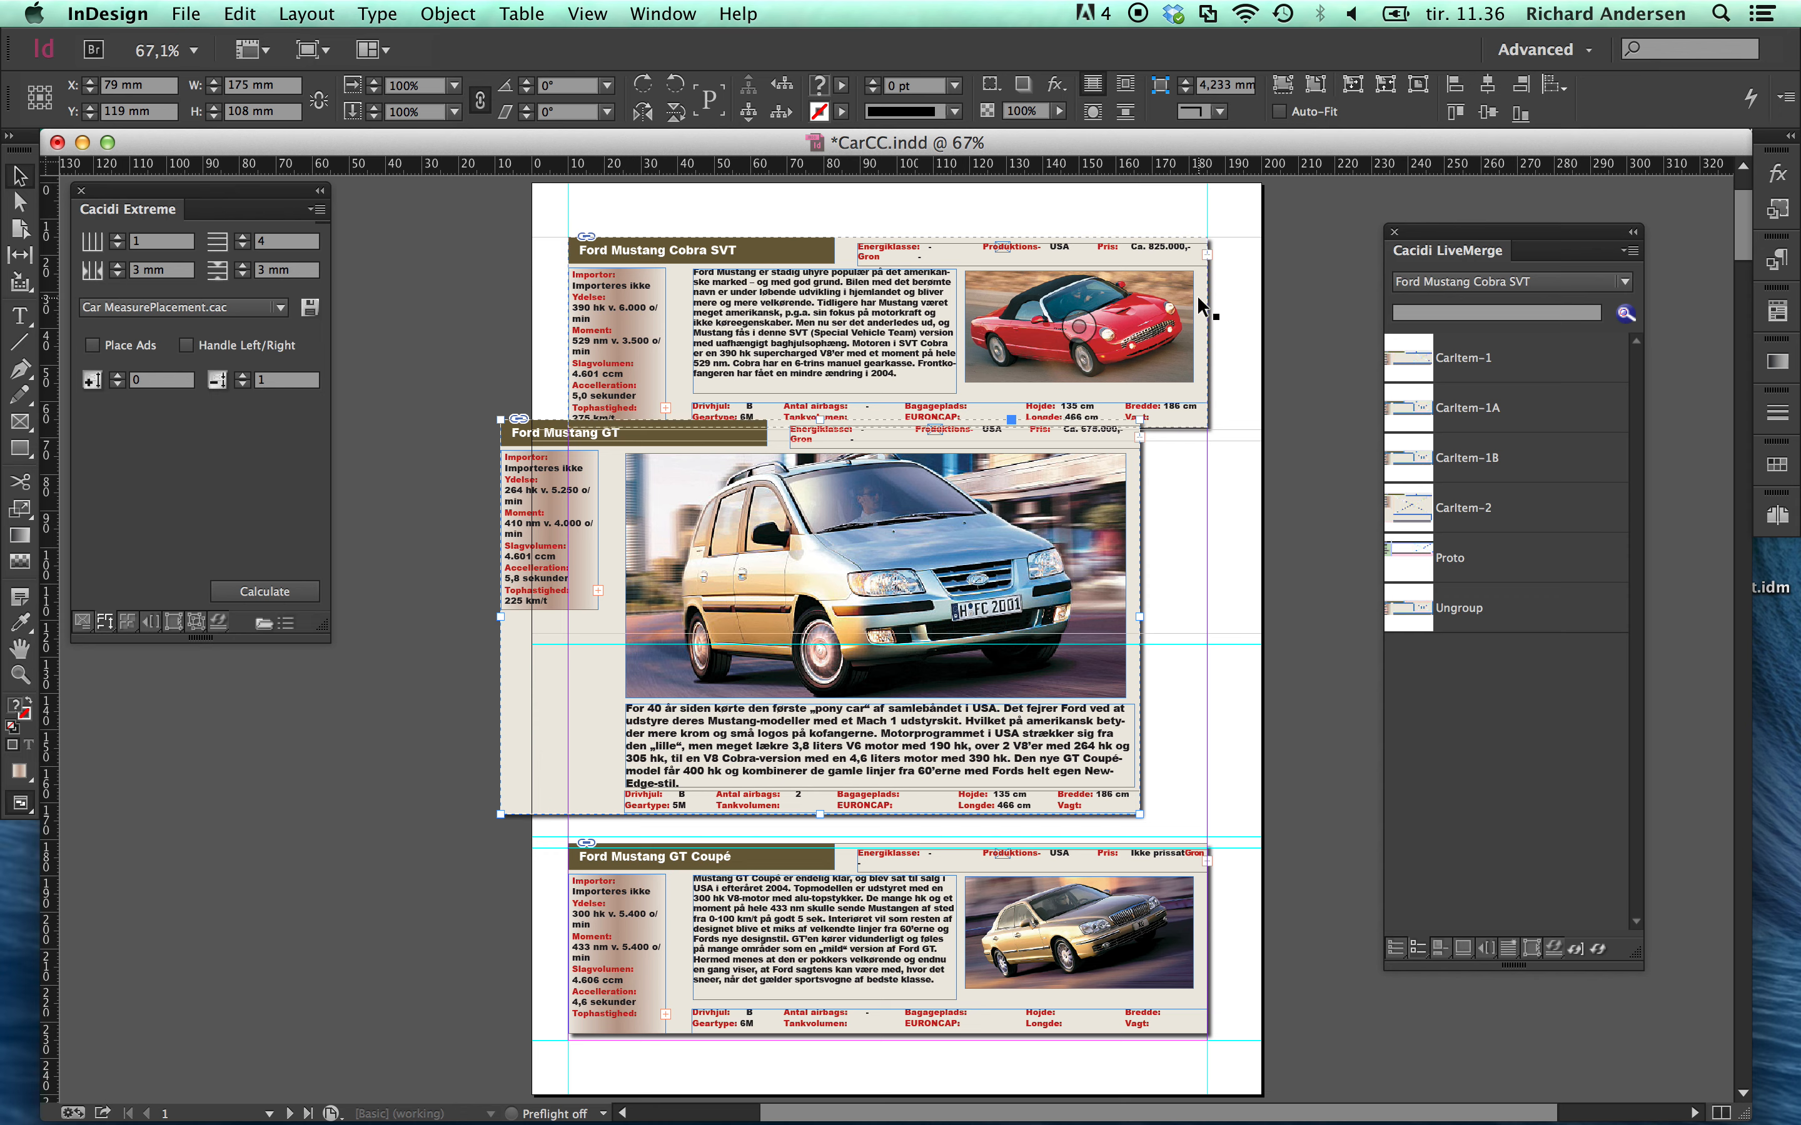
left_click_drag(1197, 294, 1199, 719)
left_click_drag(557, 704, 623, 532)
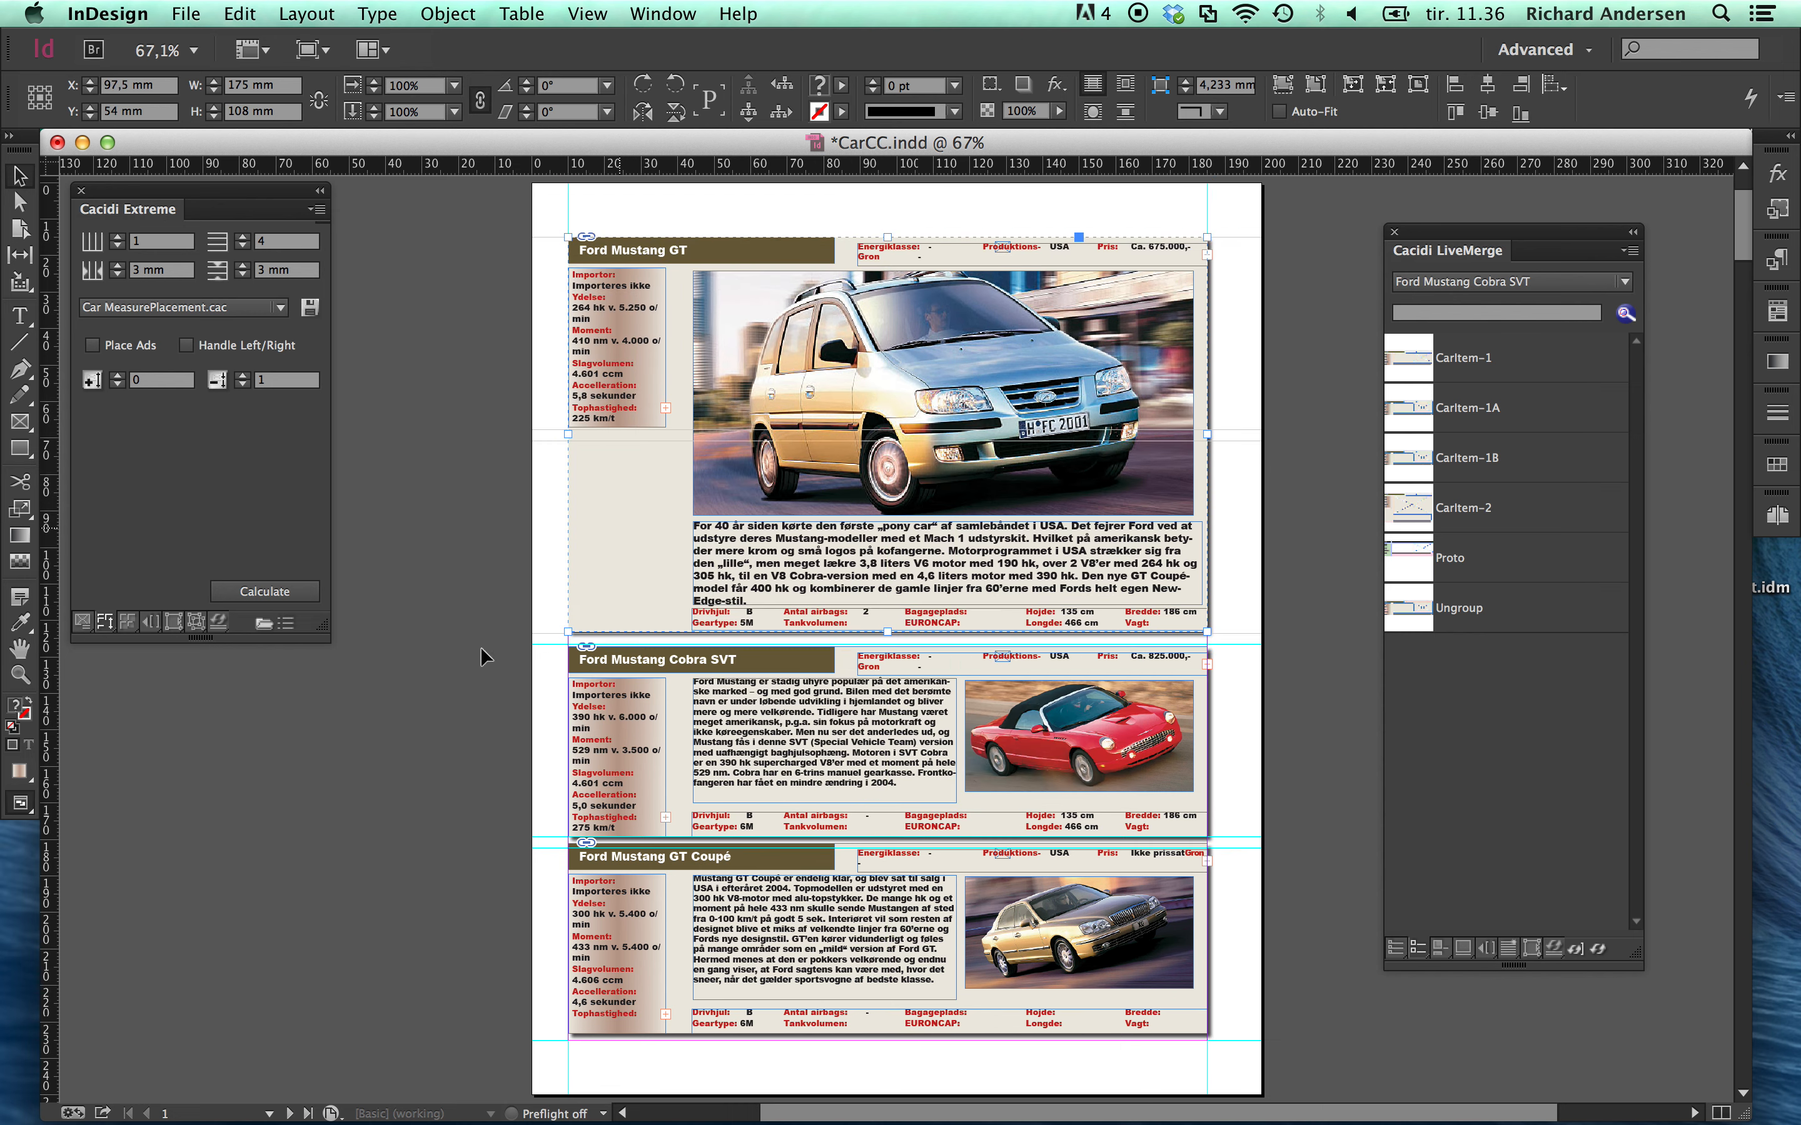
Look through the generated catalogue pages from page 1 to page 3 and return to page 2.
left_click(432, 684)
scroll(803, 886, "down", 20)
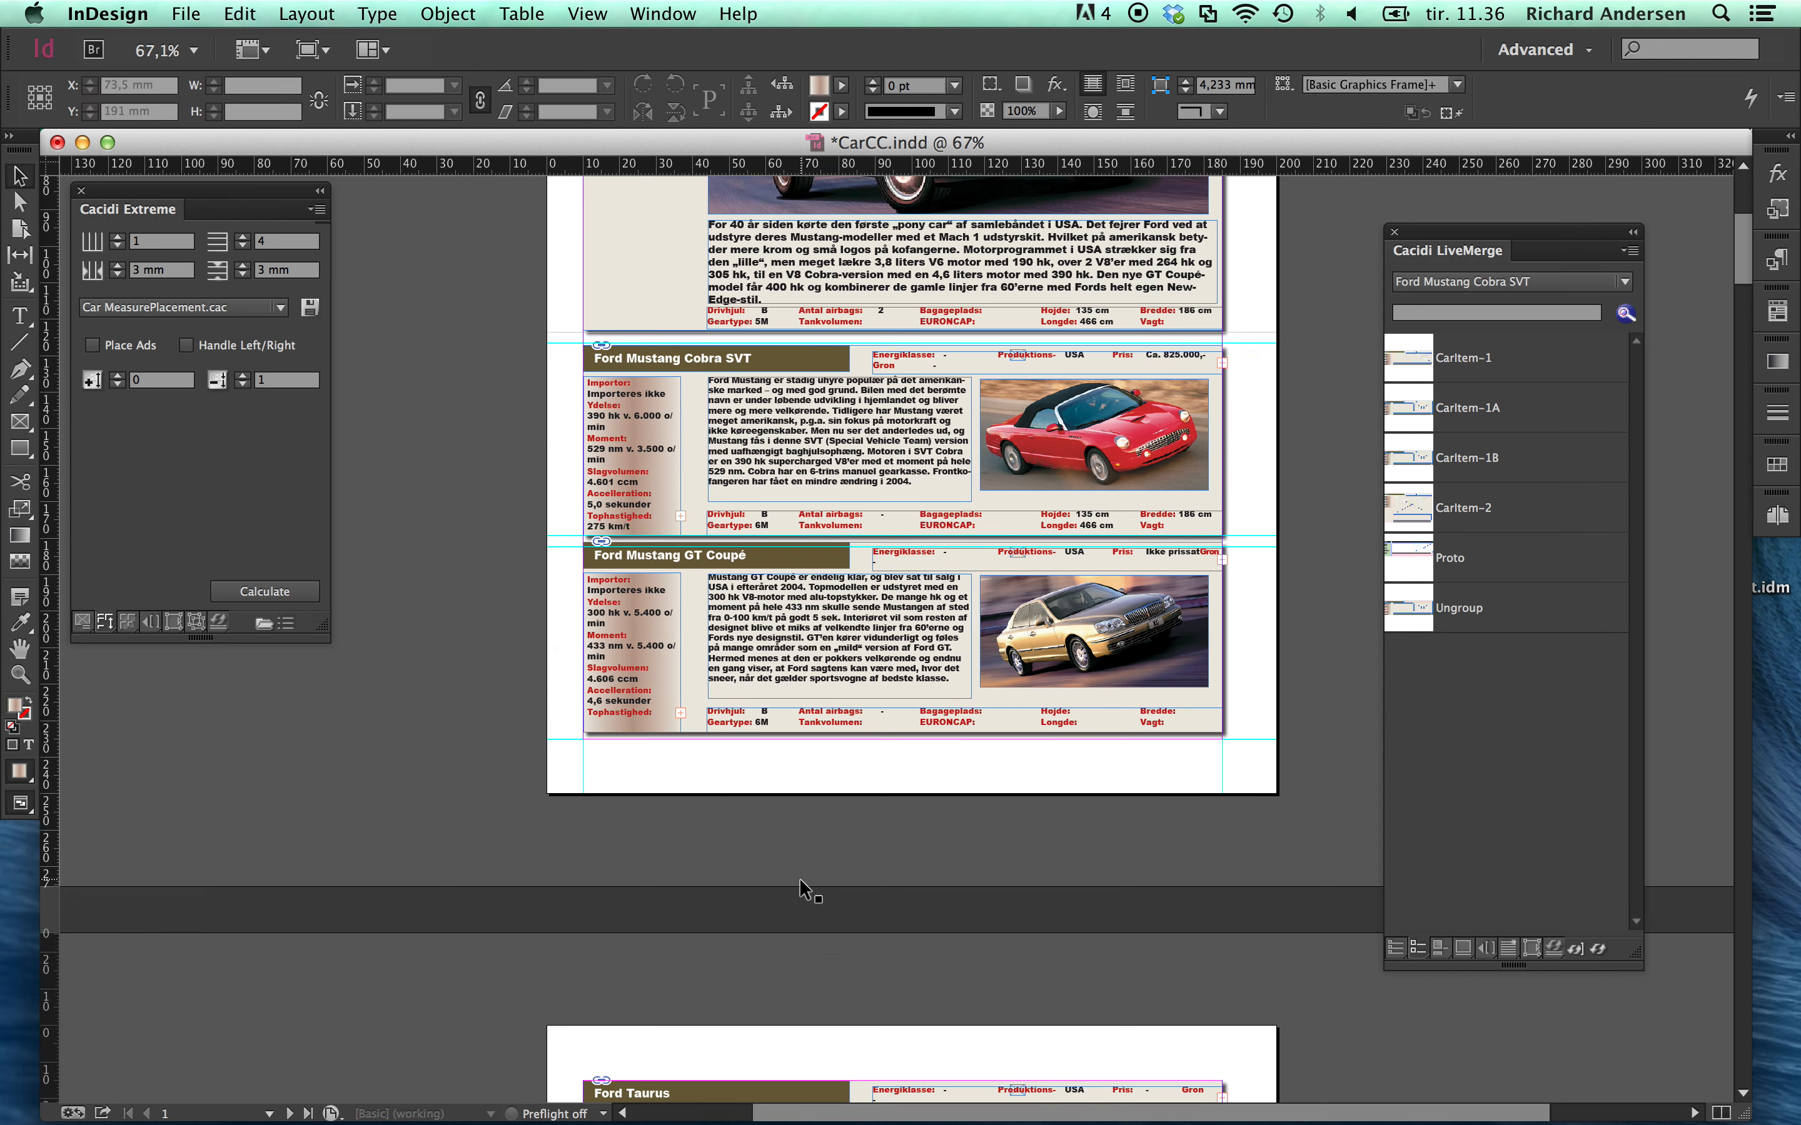
scroll(801, 884, "down", 10)
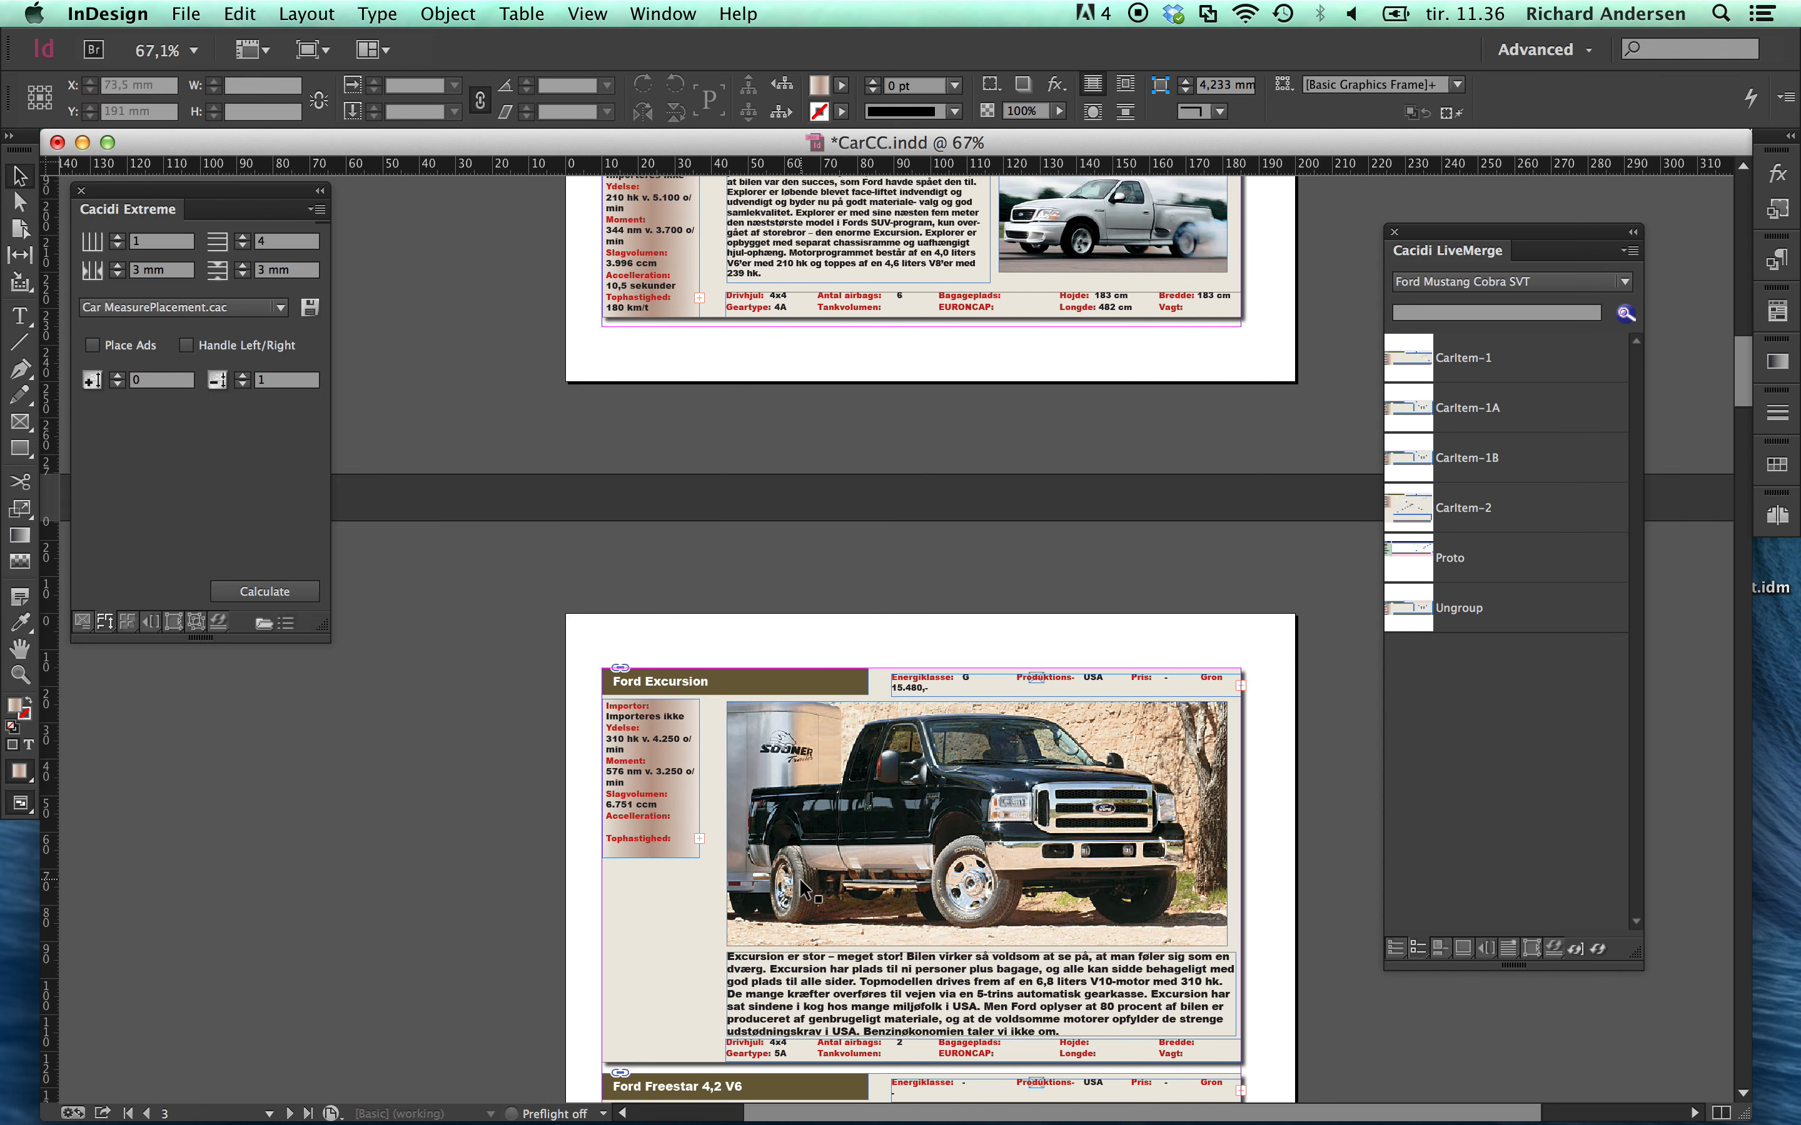
scroll(802, 887, "up", 15)
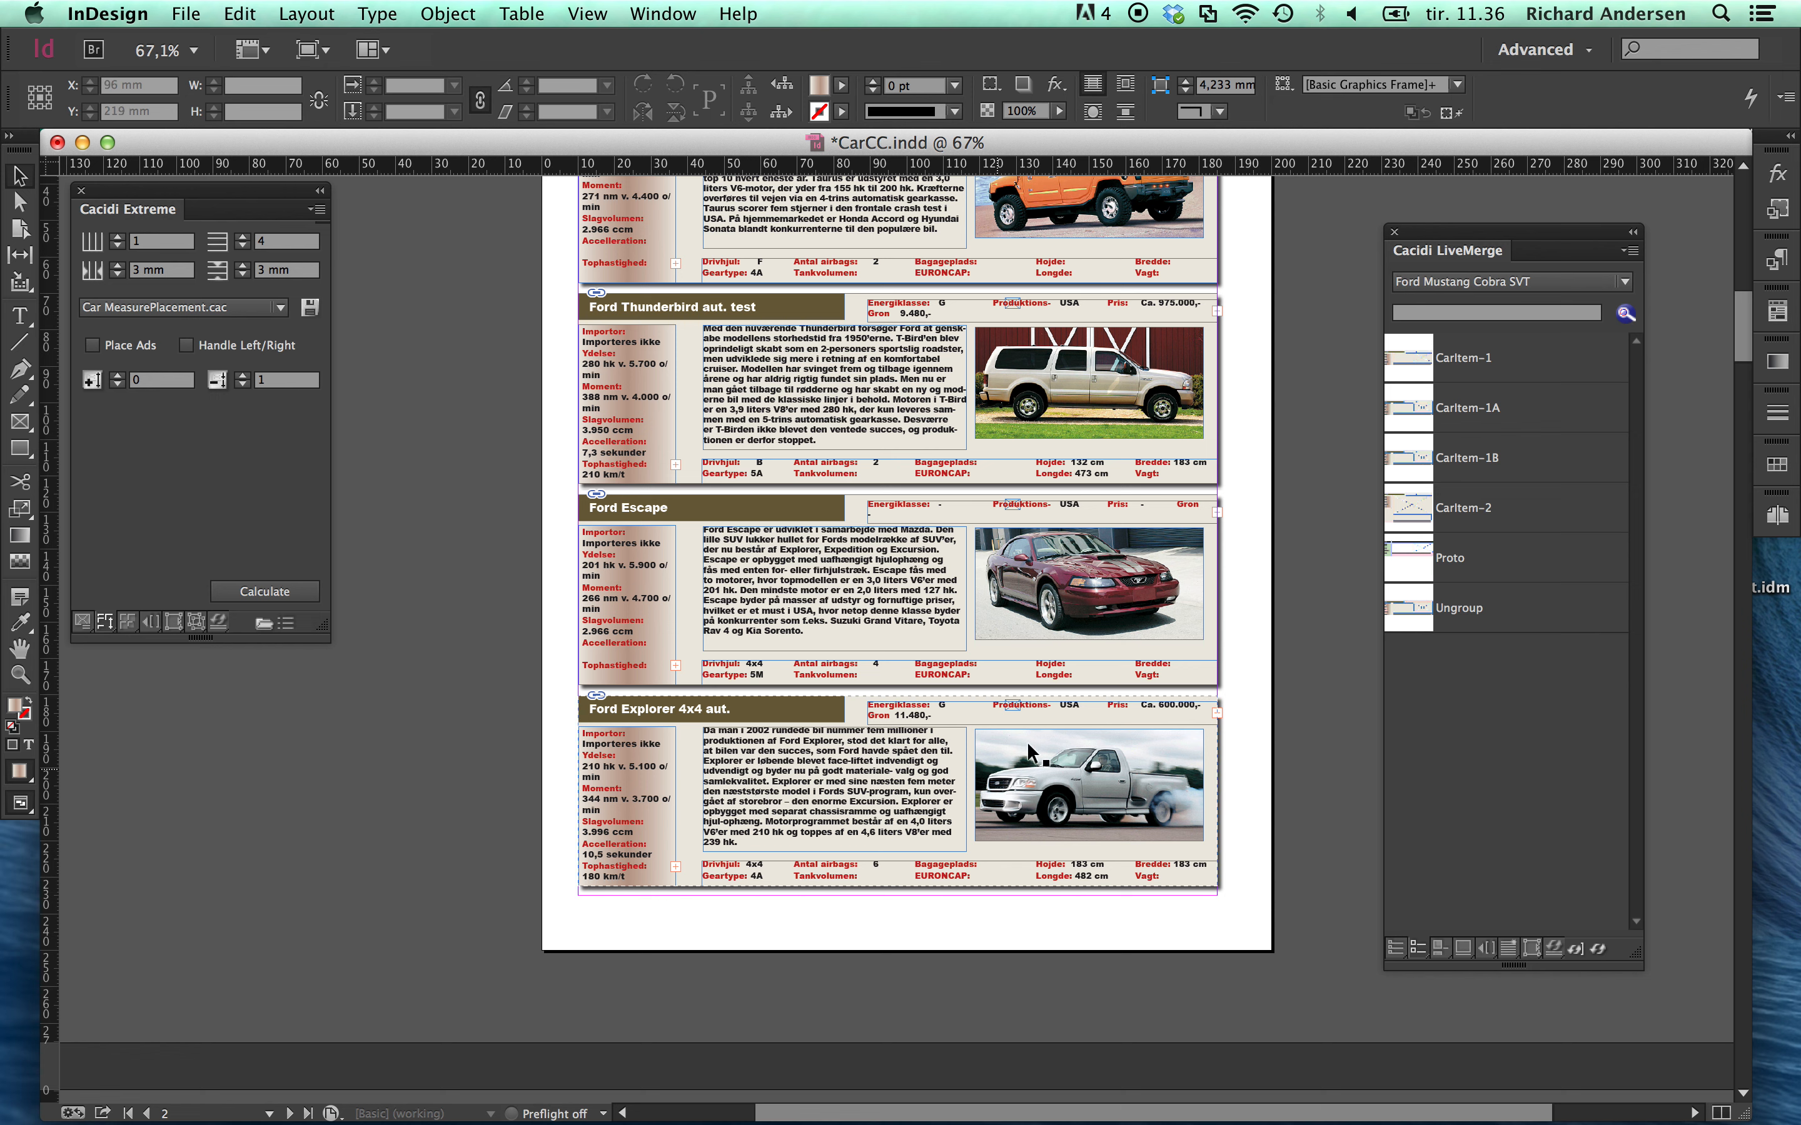
Apply the CarItem-2 design to the Ford Escape item on page 2 and move it partly off the page's left edge.
left_click(932, 590)
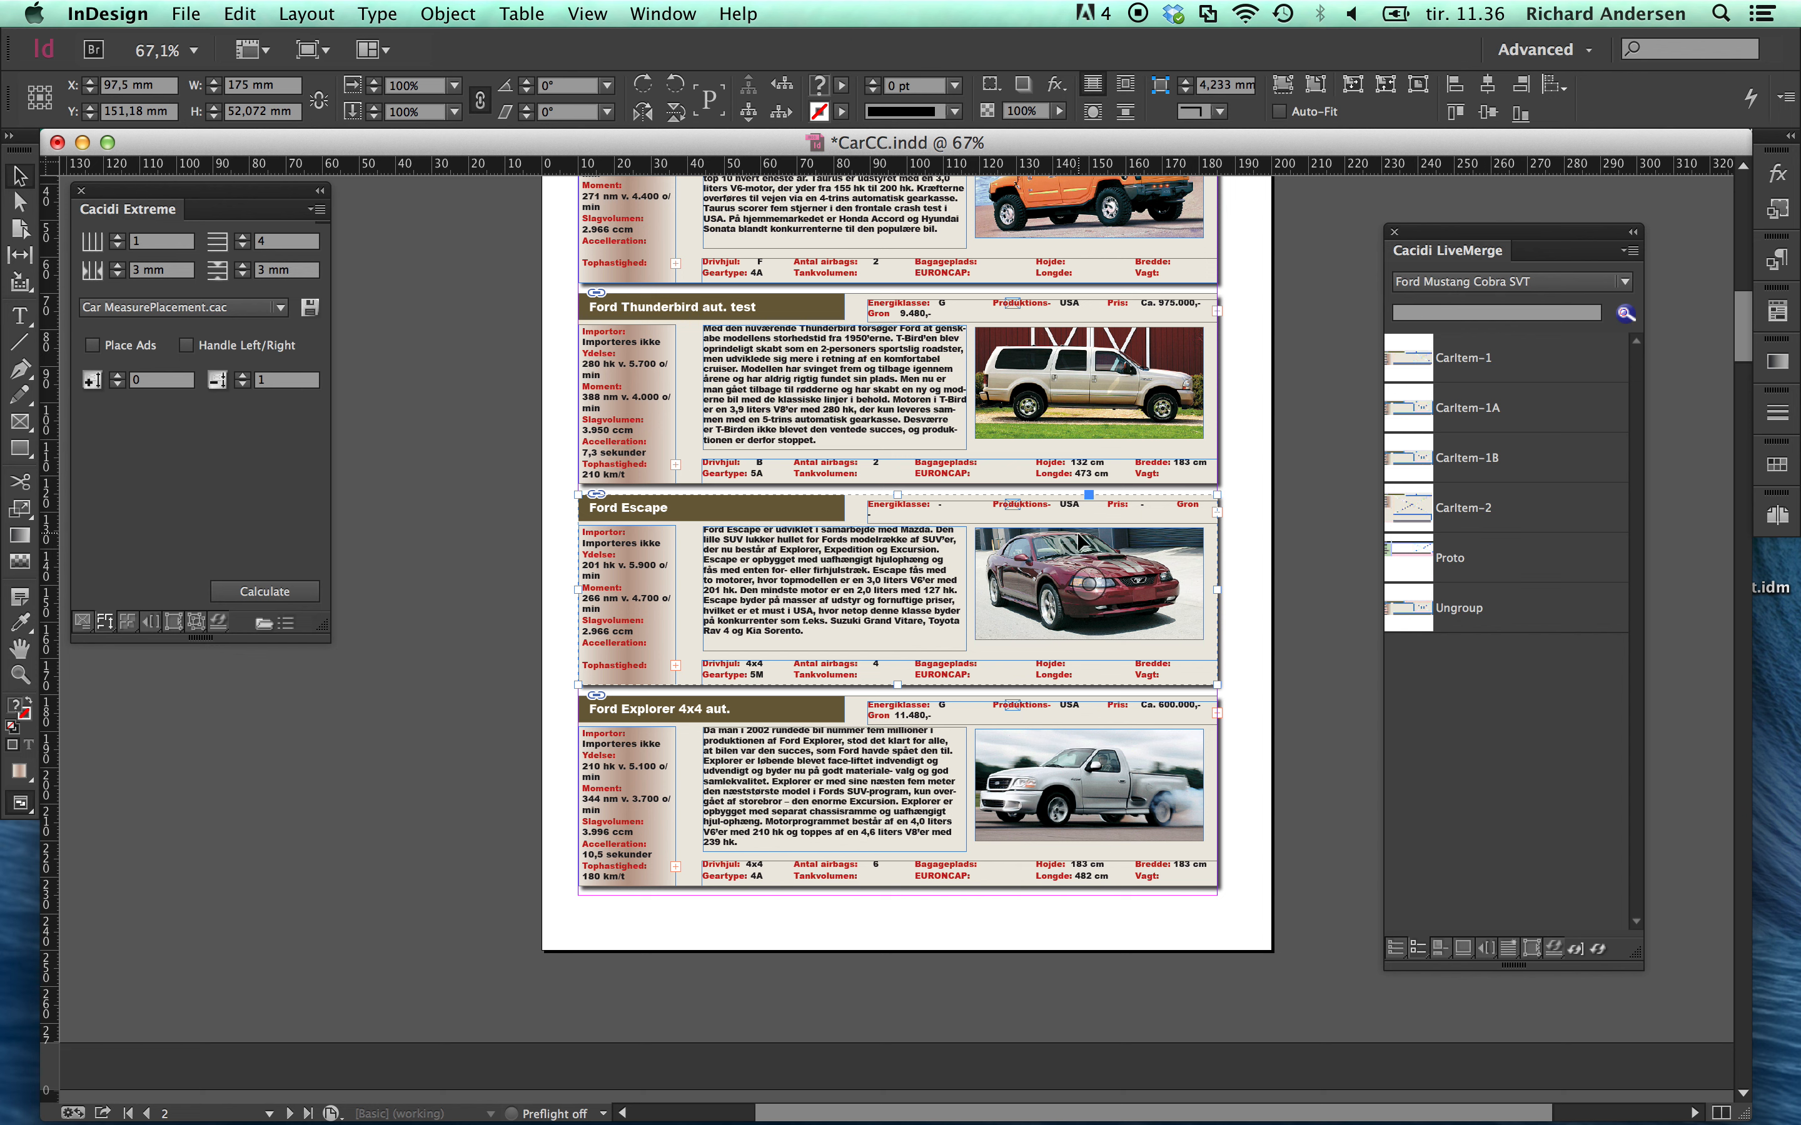
left_click(1488, 514)
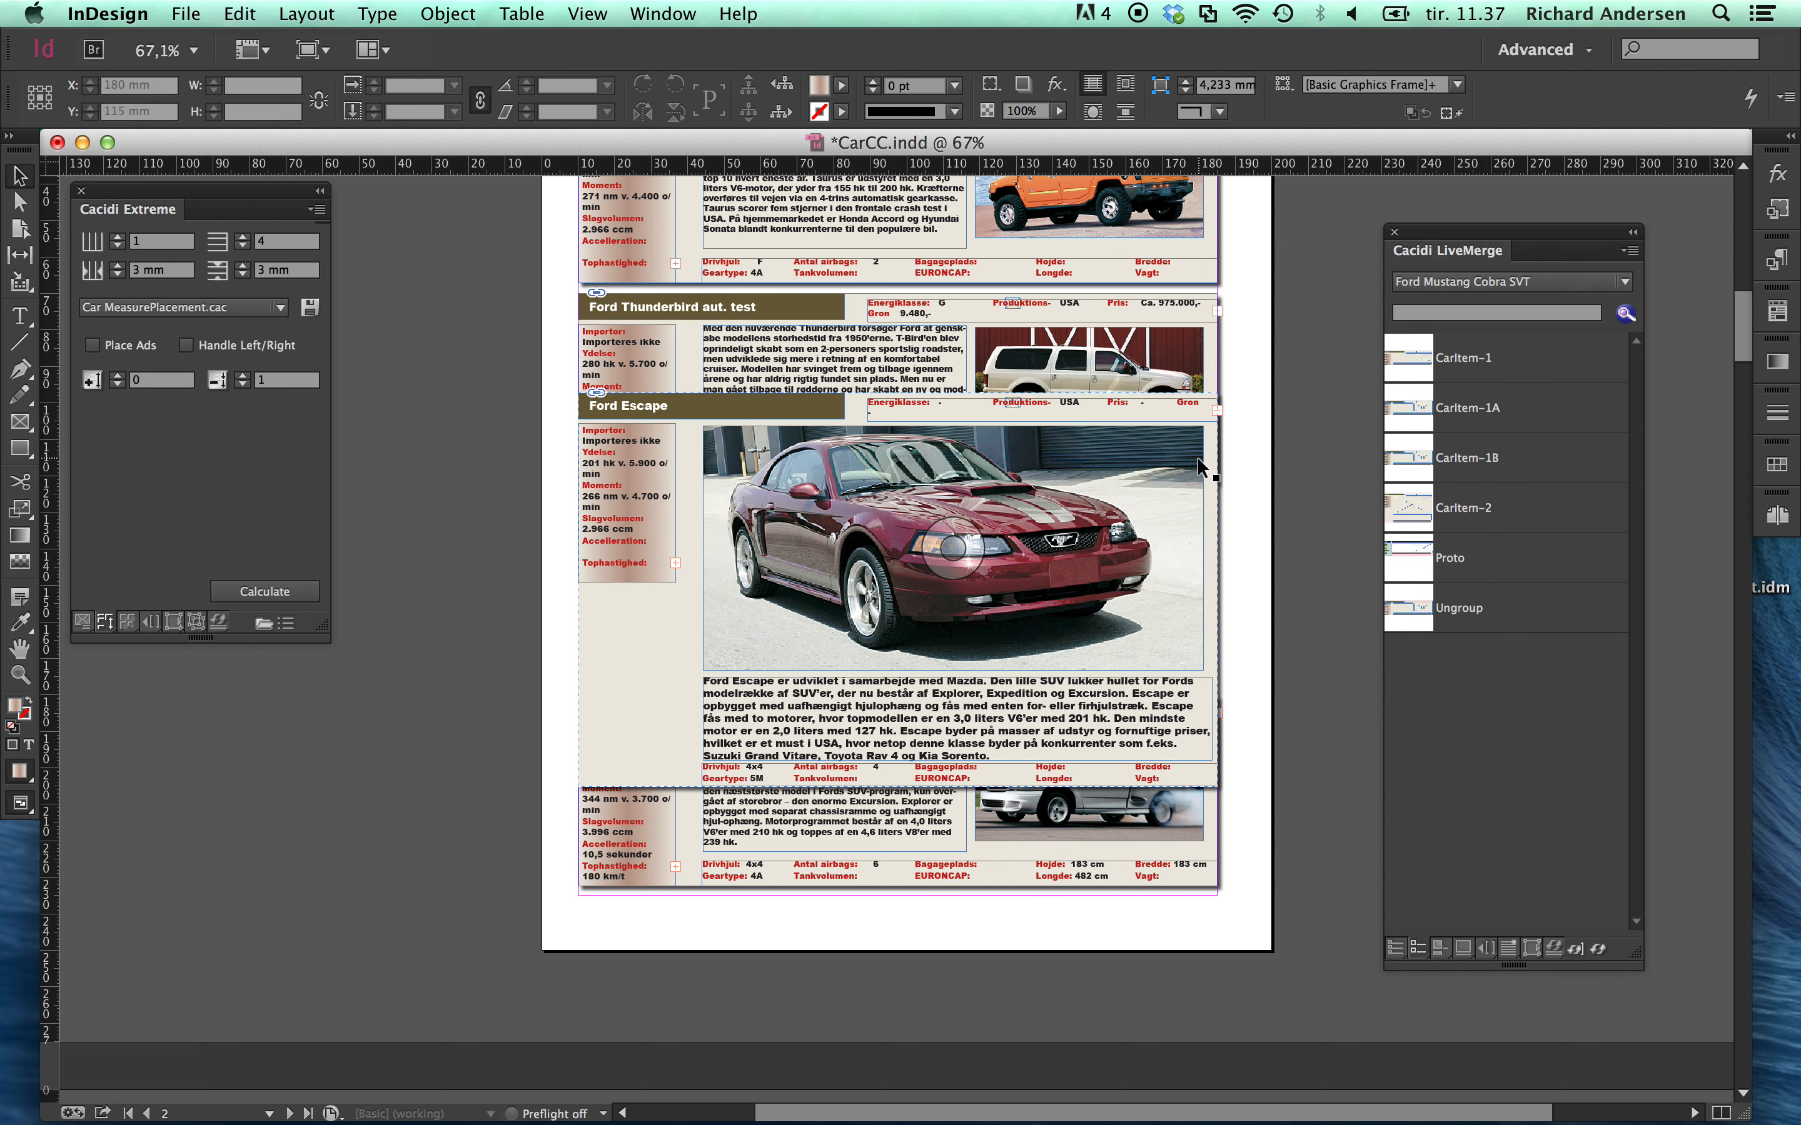
left_click_drag(1199, 468, 860, 652)
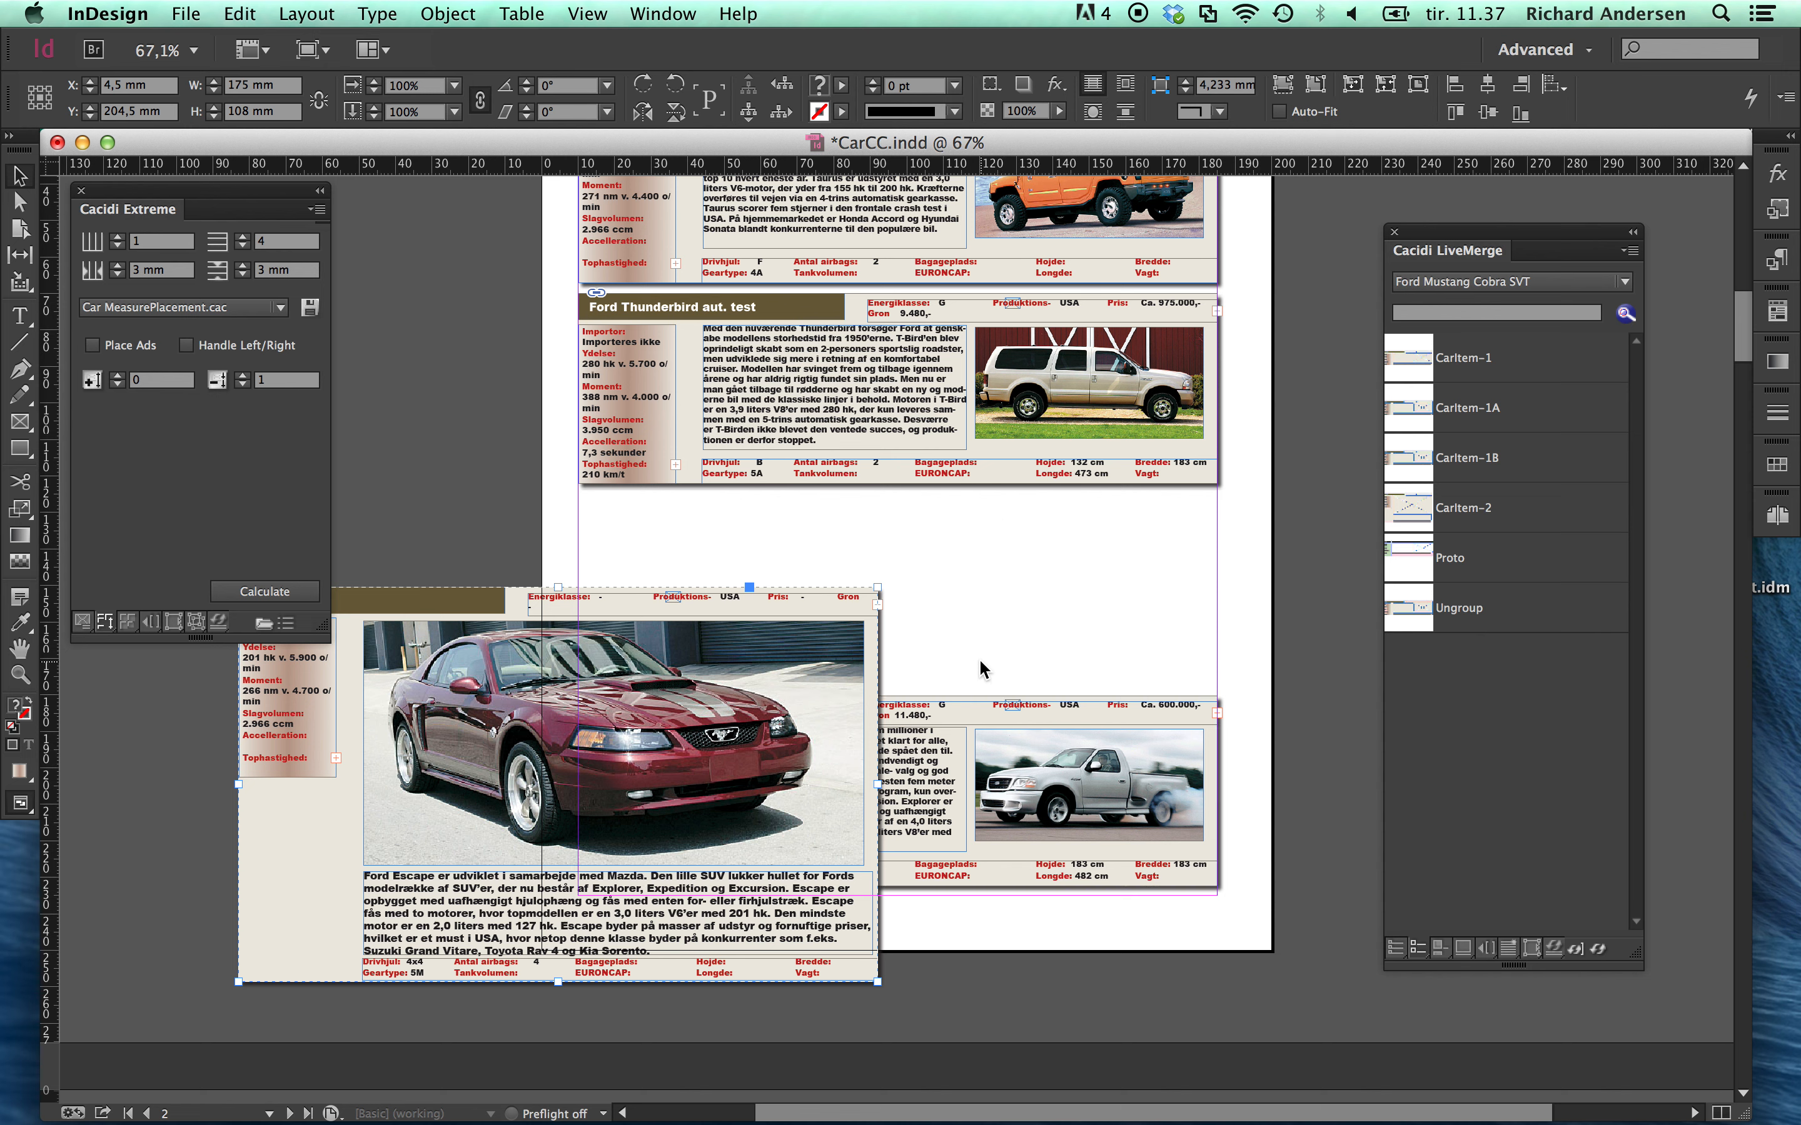
left_click(1055, 579)
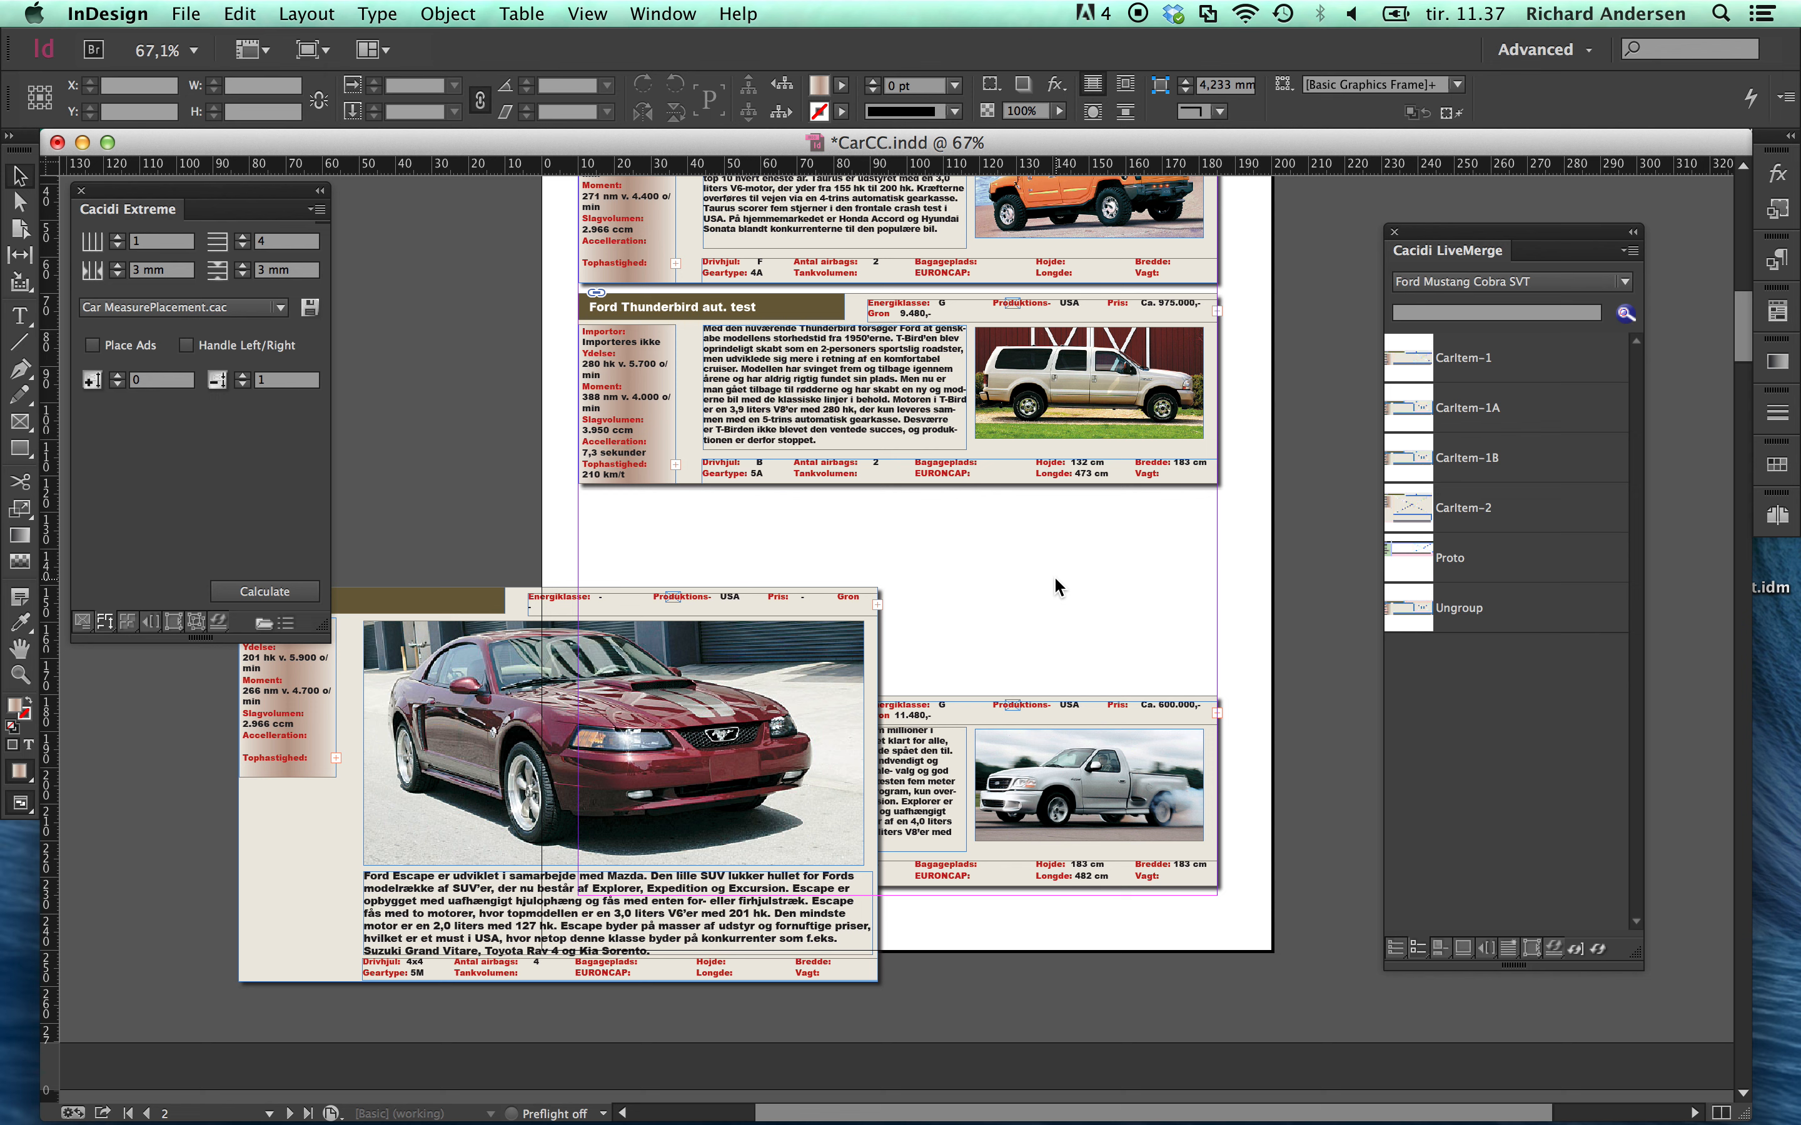
Close CarCC.indd without saving and open a fresh copy of the CarCC.indd template.
key("super+w")
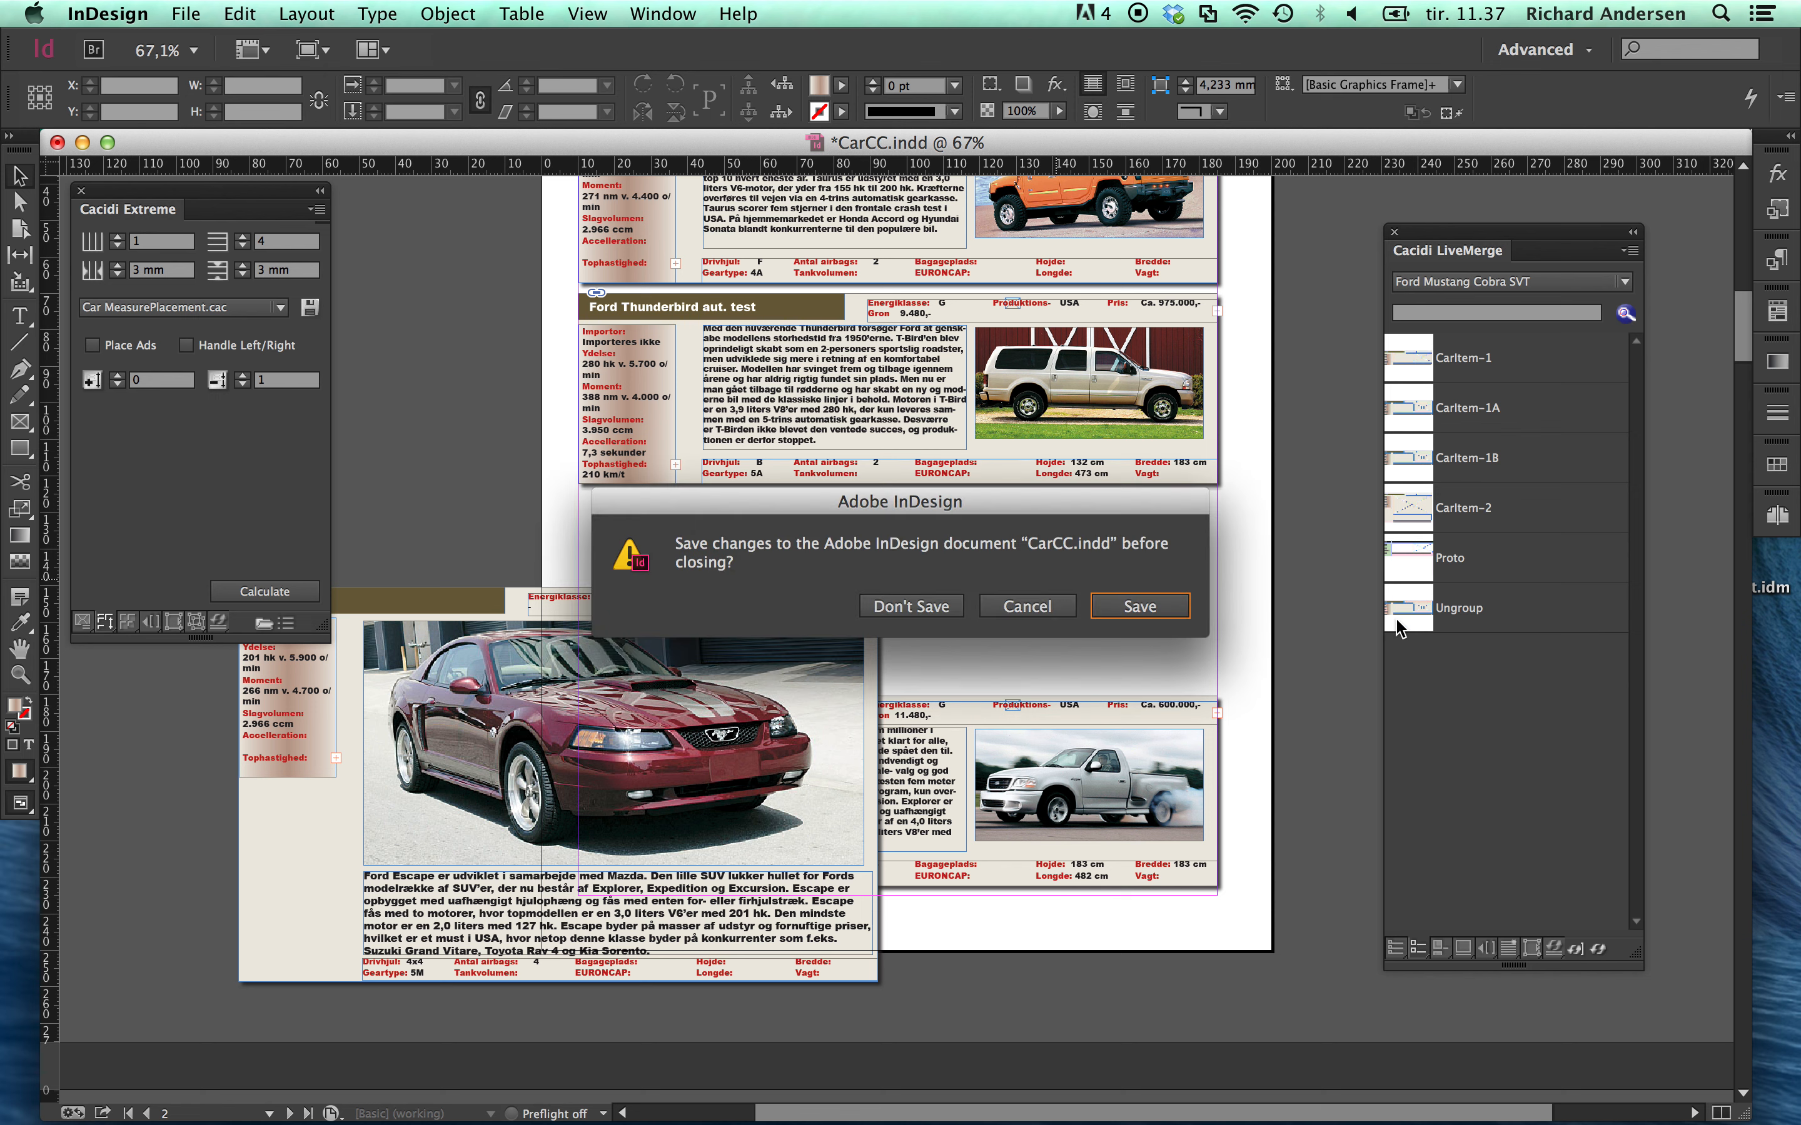
left_click(948, 607)
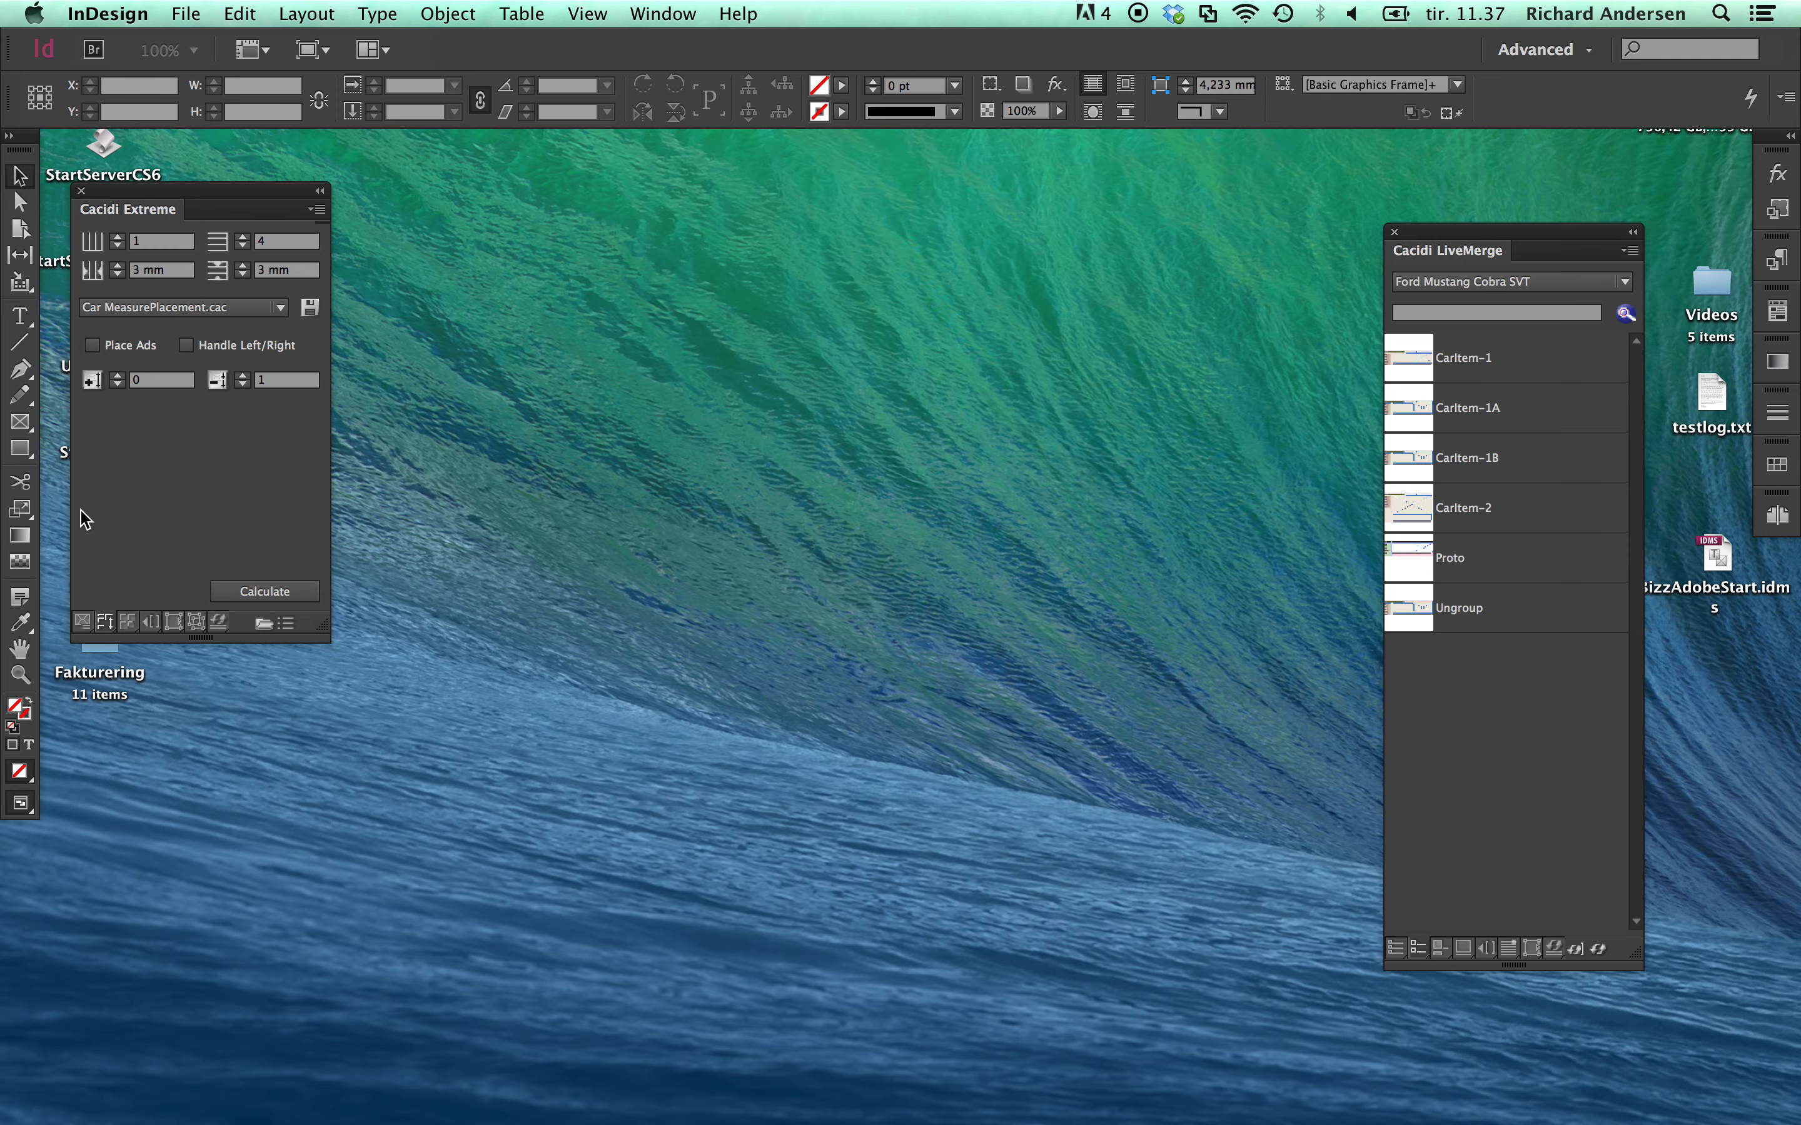
left_click(83, 623)
left_click(179, 377)
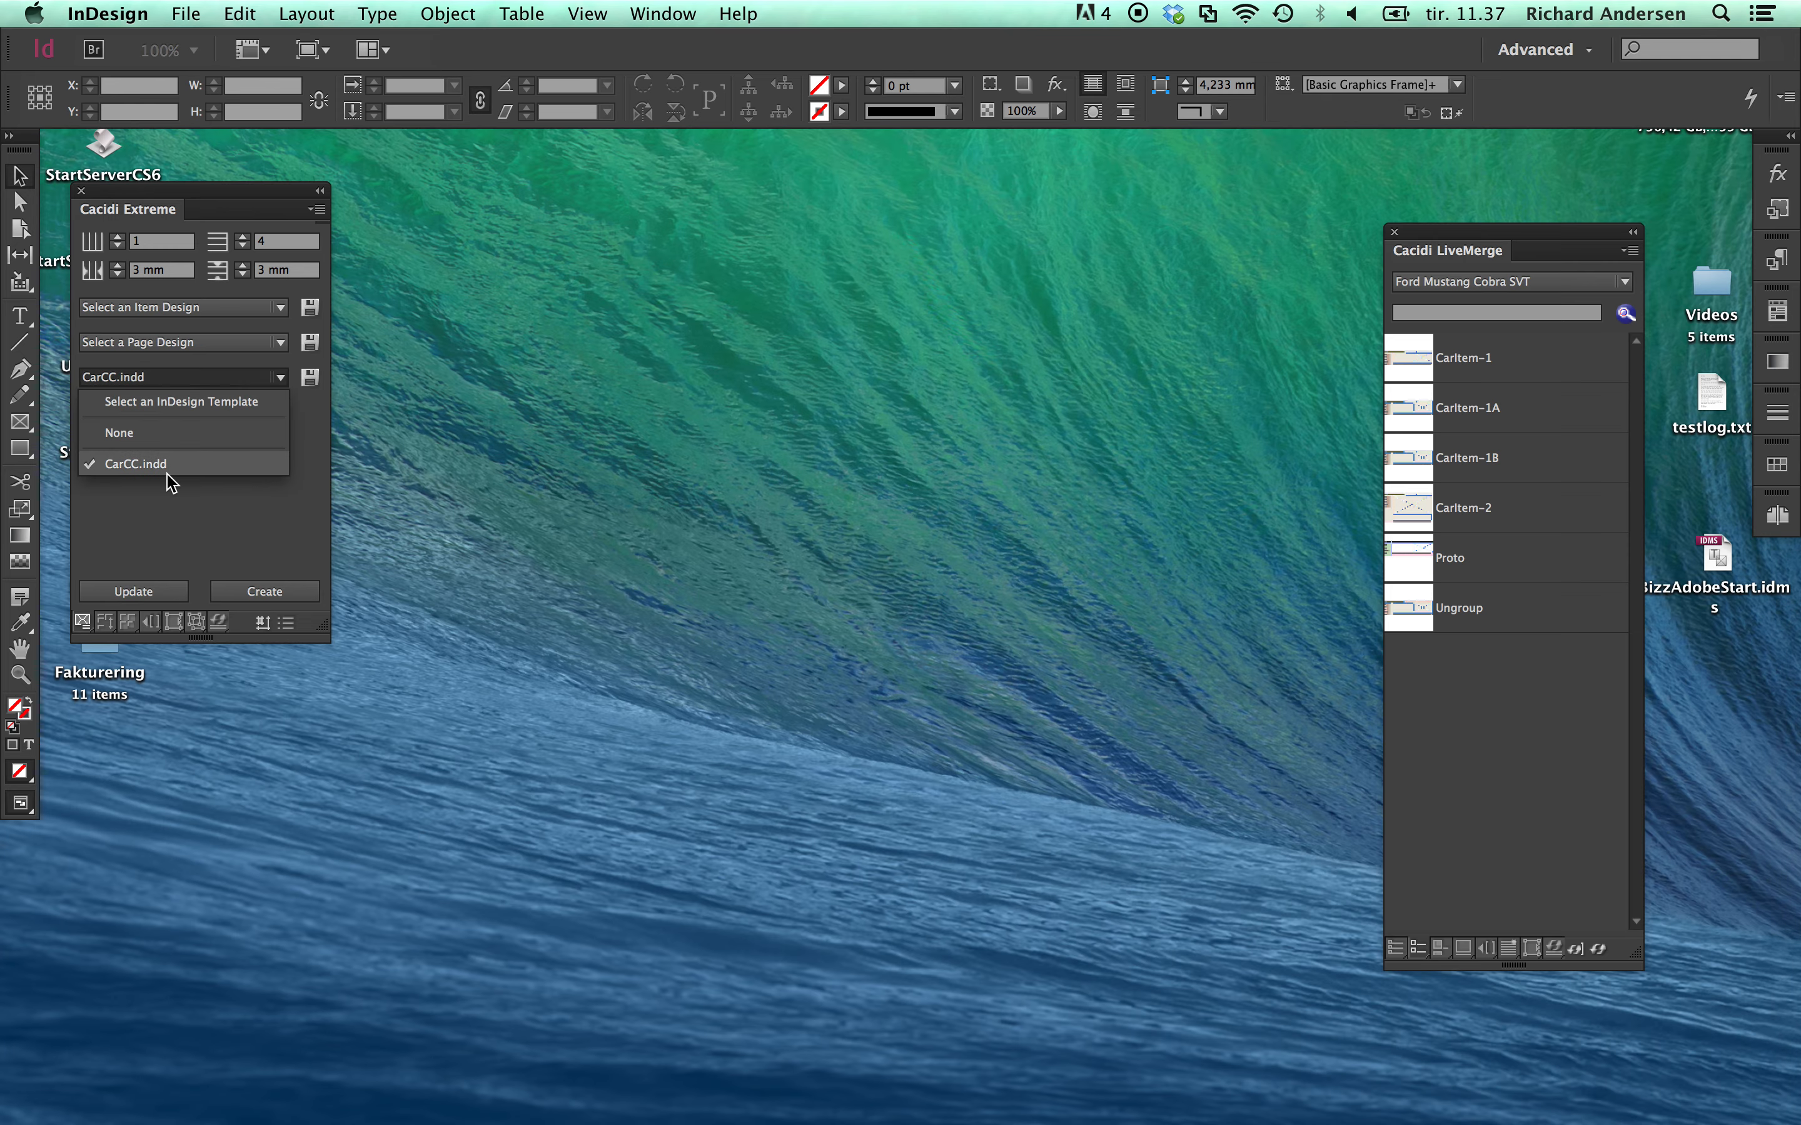
left_click(170, 476)
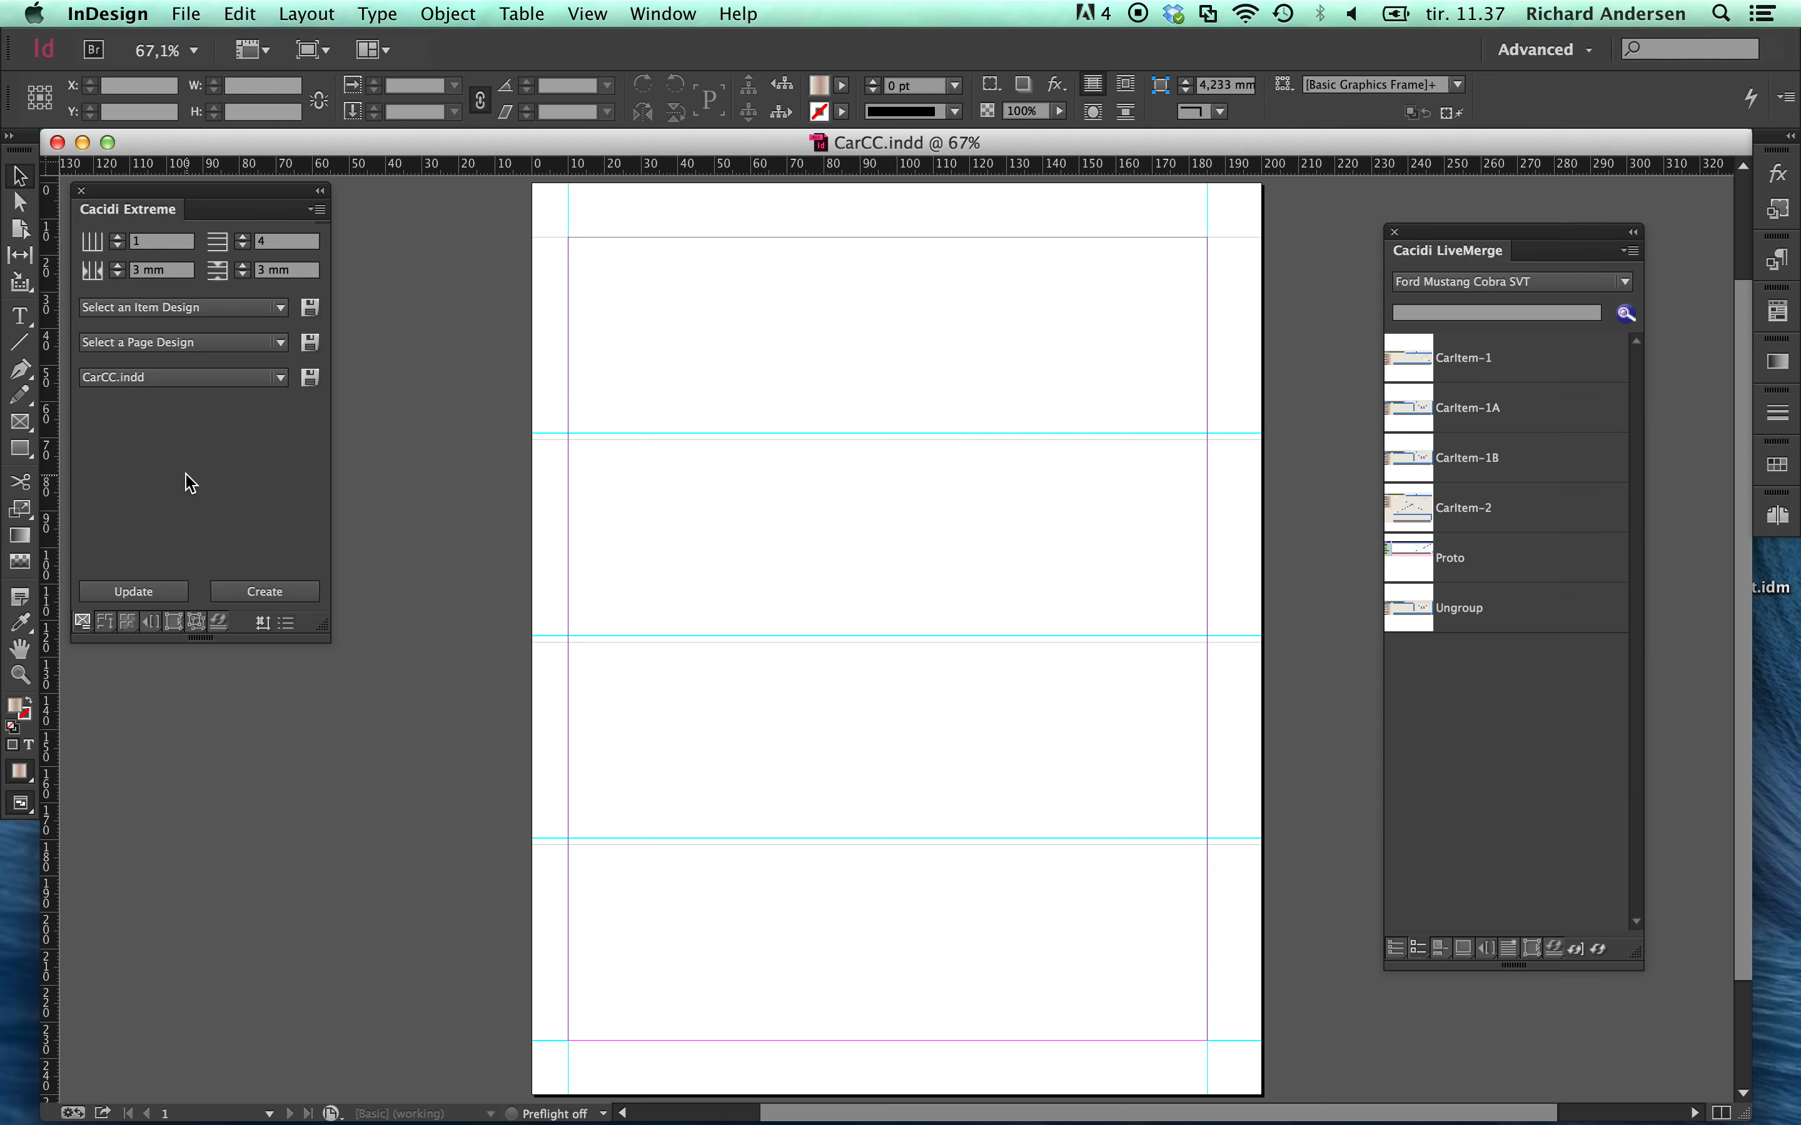
Change the calculation type for the fresh document to Car MeasurePlacementInline.cac.
left_click(105, 622)
left_click(165, 308)
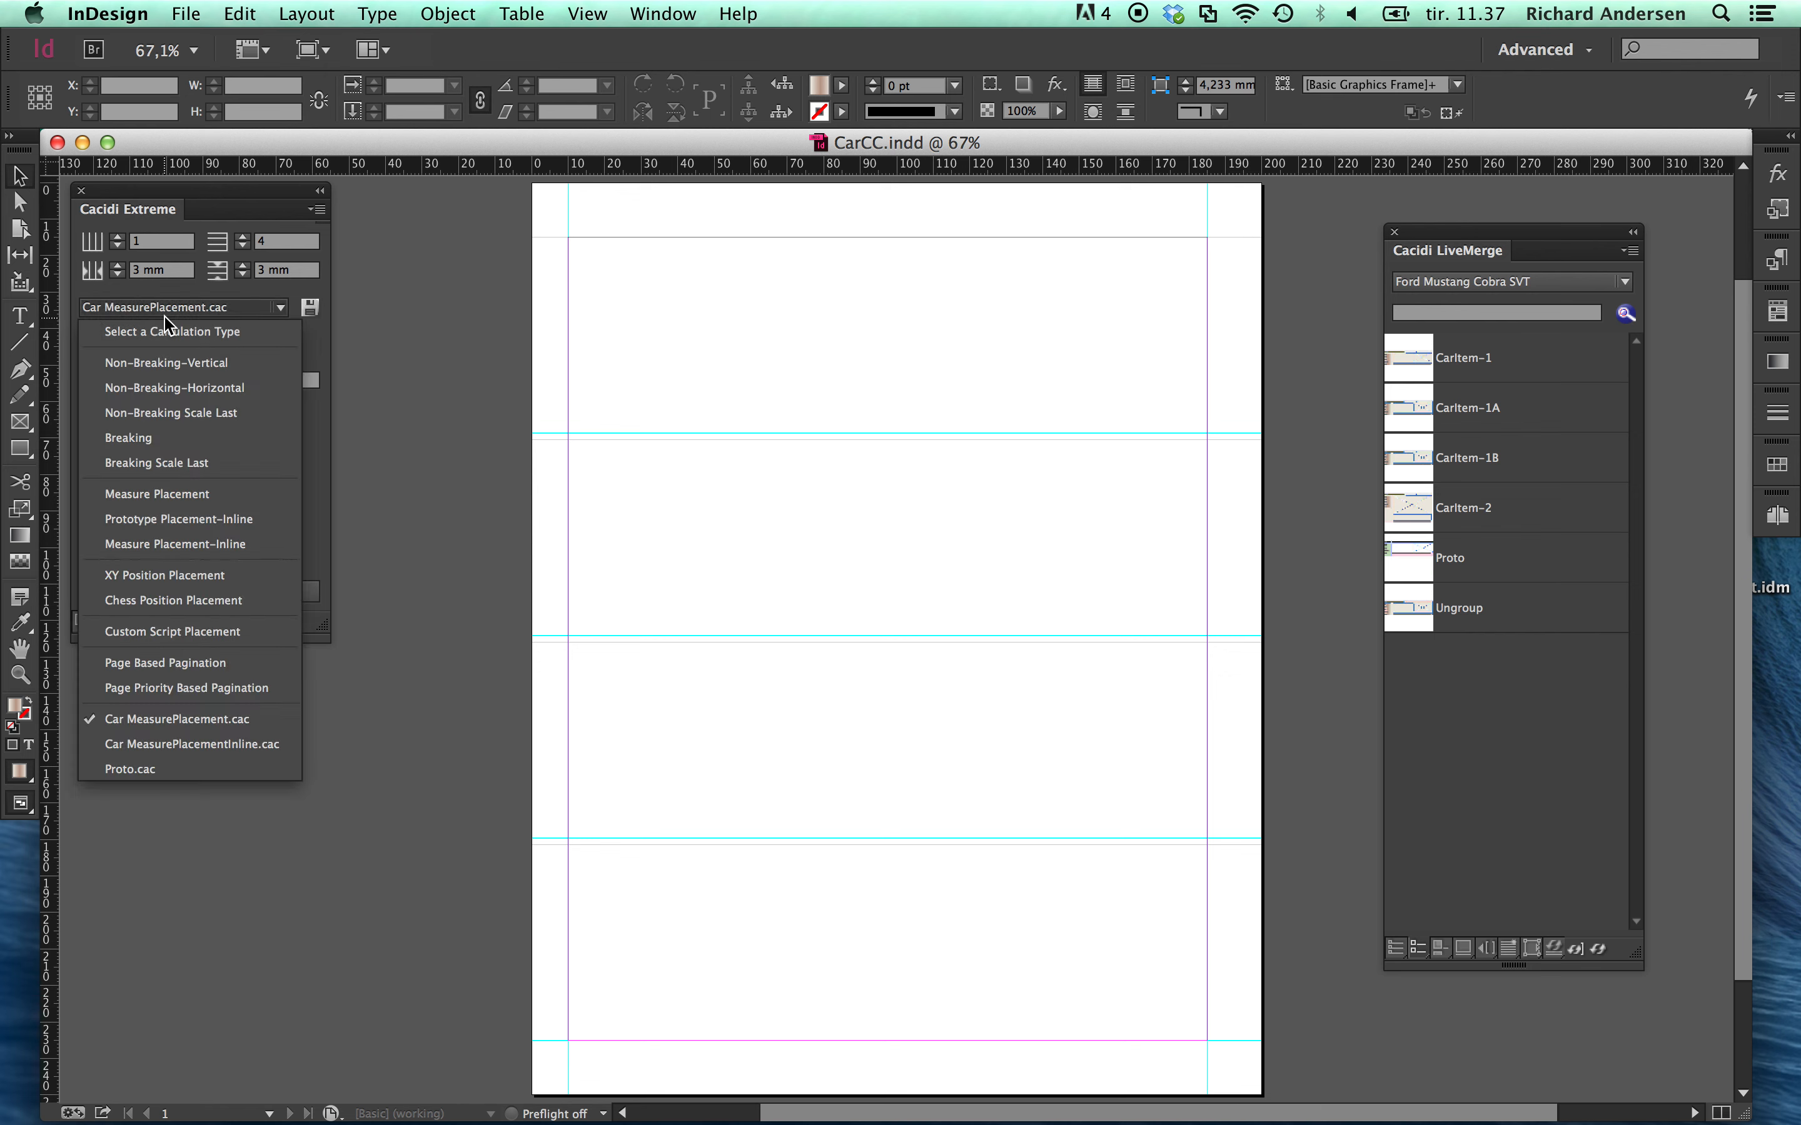
left_click(171, 744)
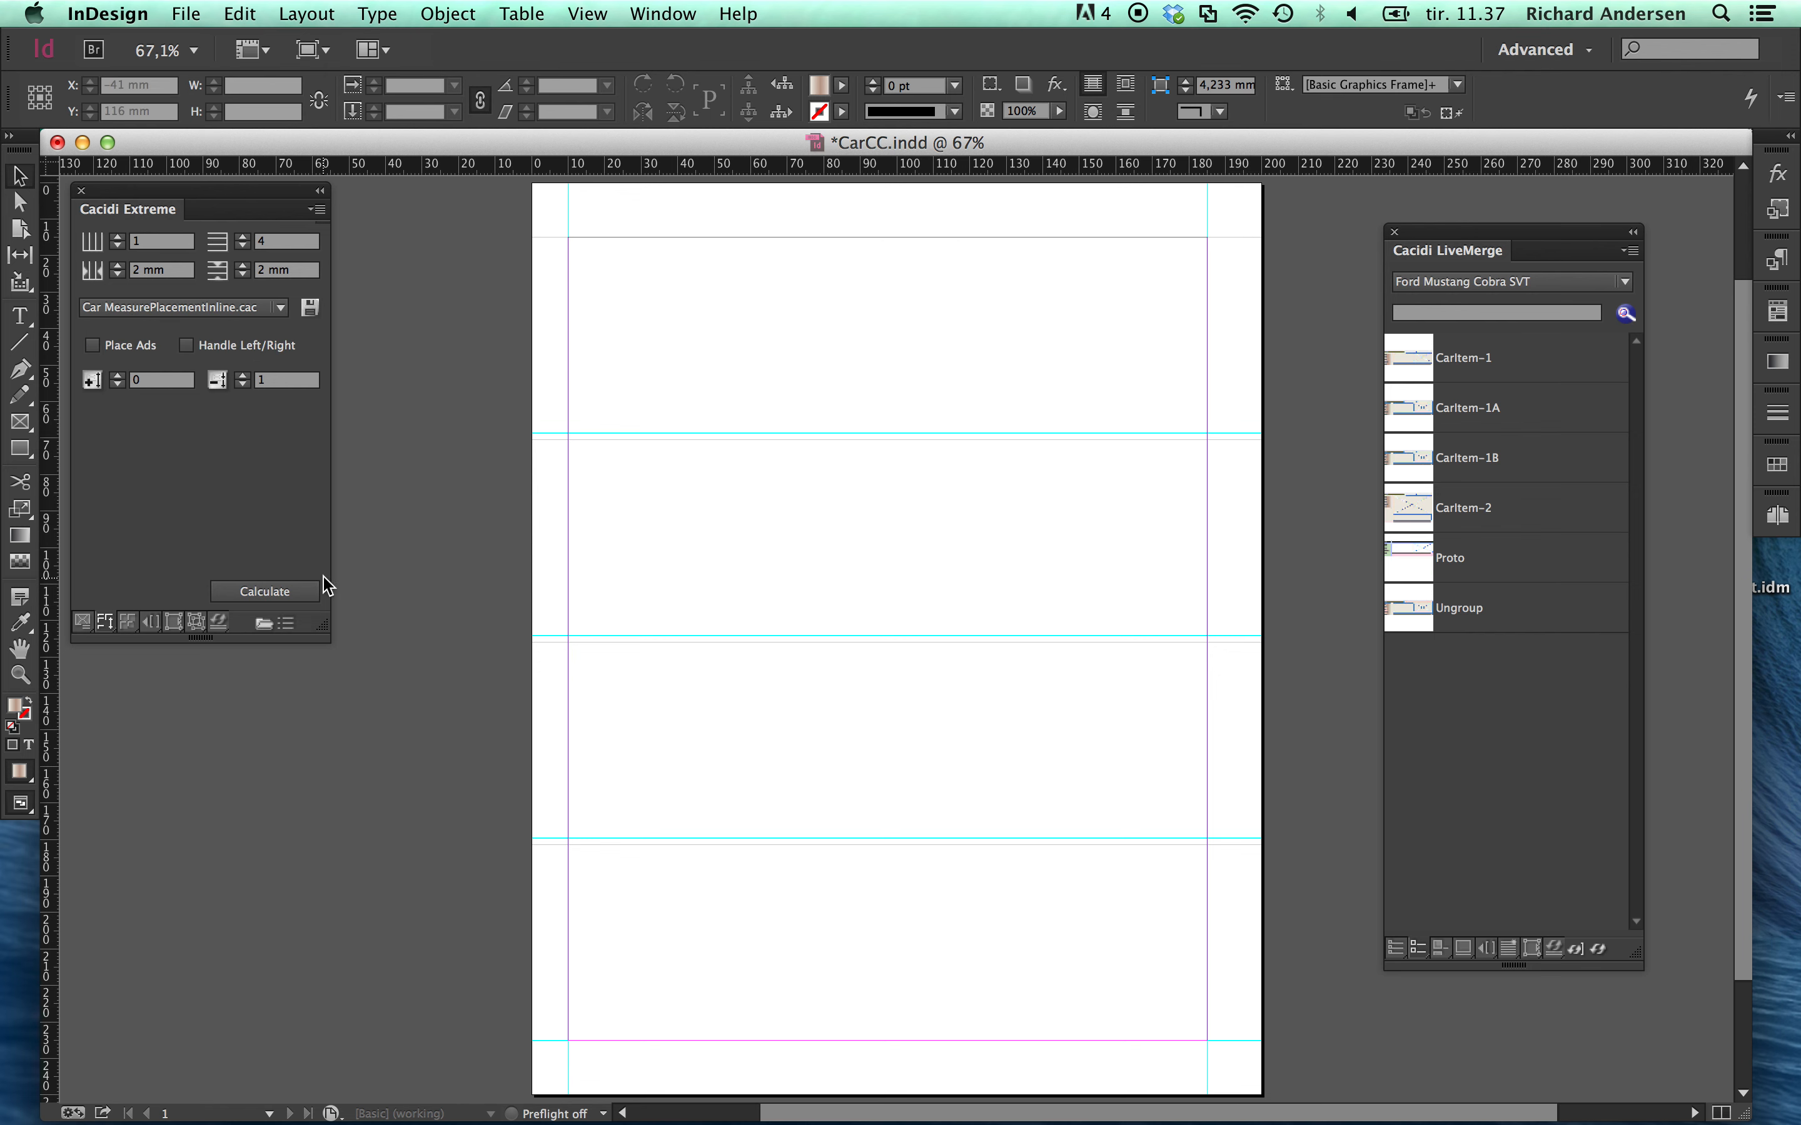
Calculate the catalogue with the inline measure placement and select everything in the main text frame on page 1.
left_click(310, 593)
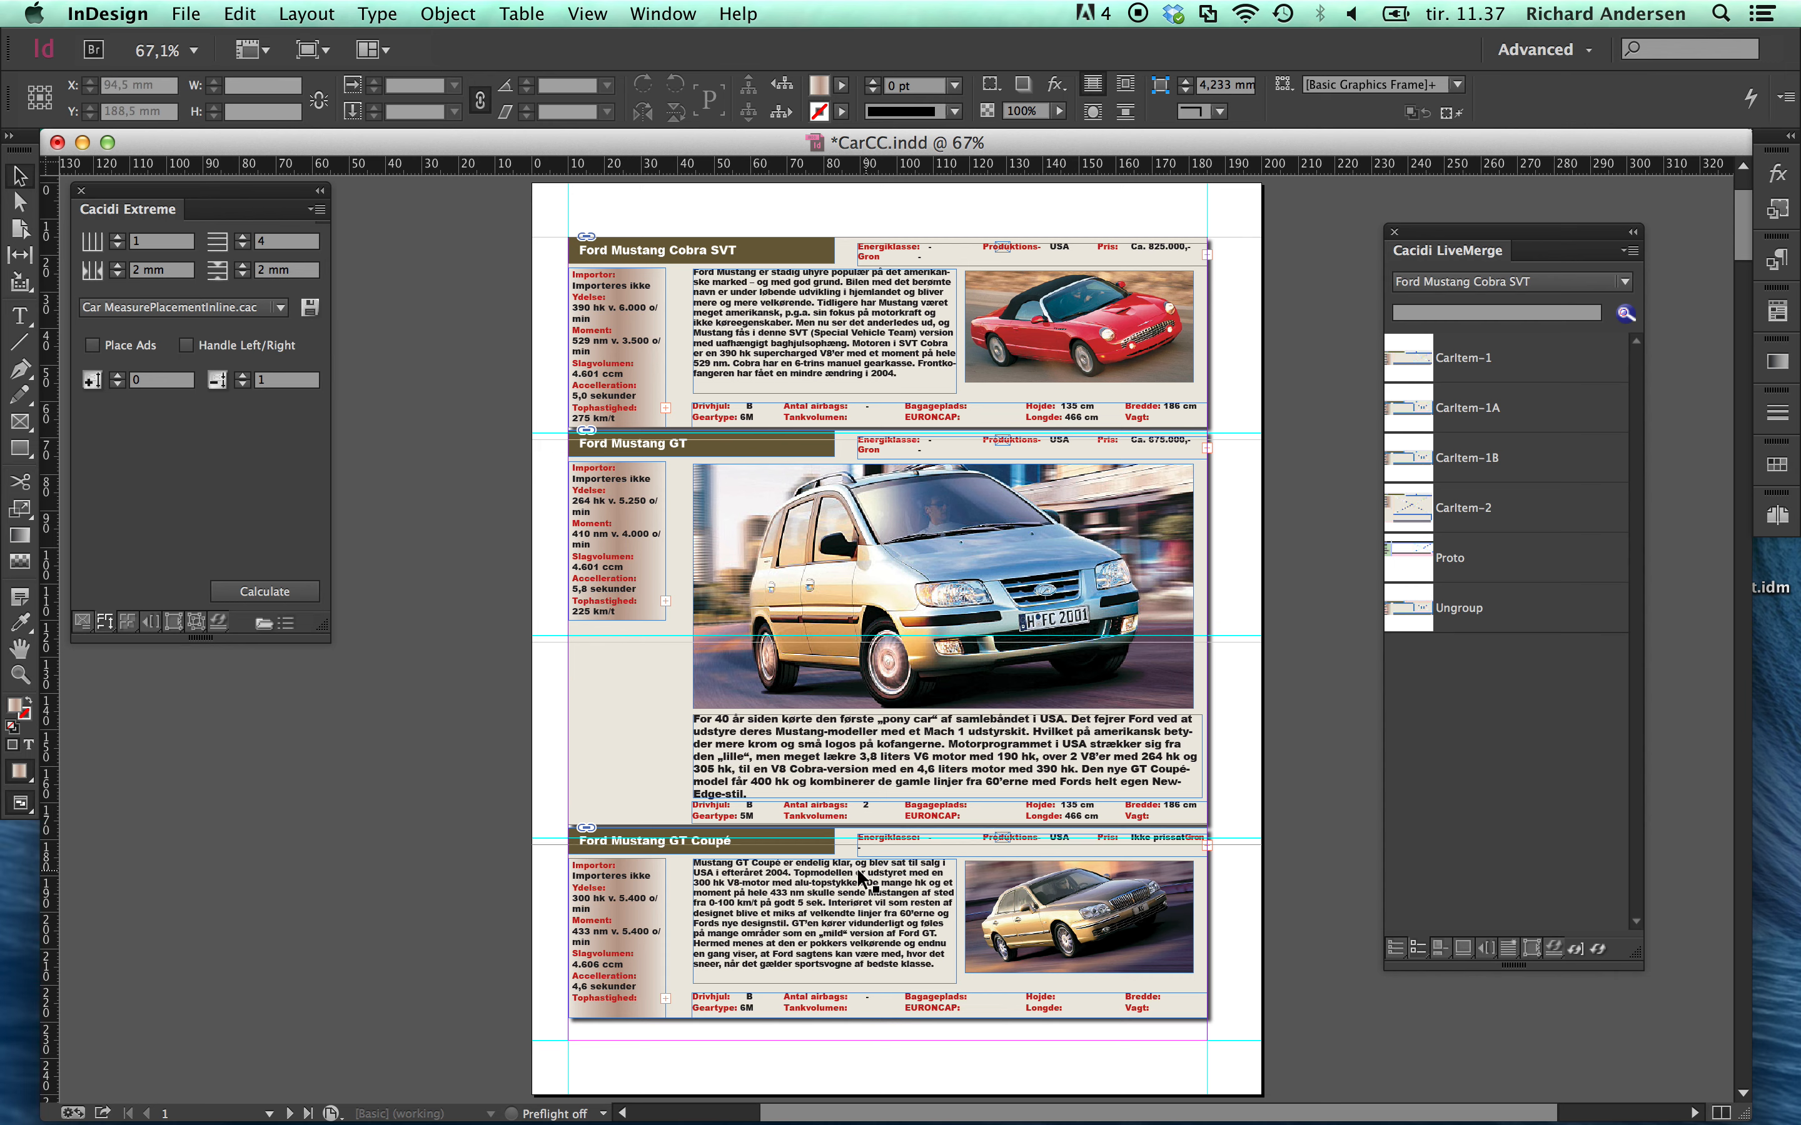
double_click(804, 1039)
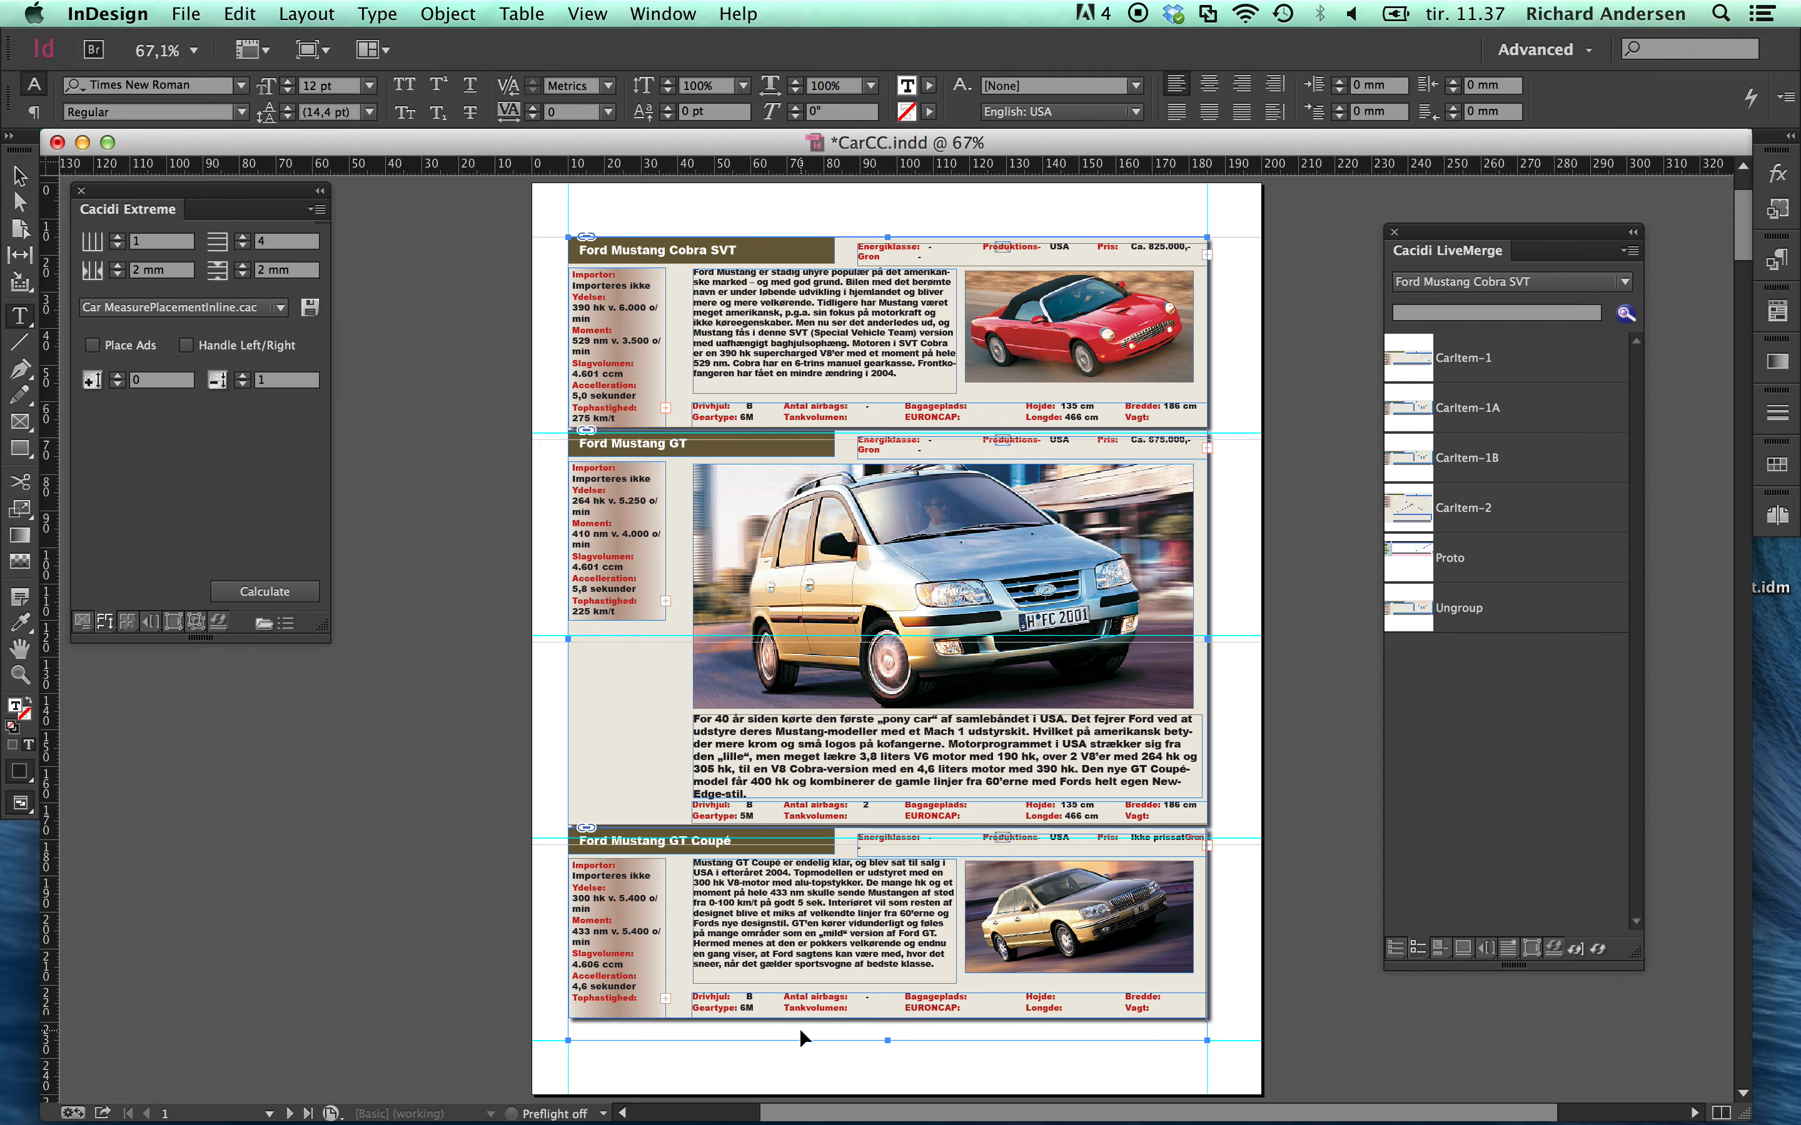
key("super+a")
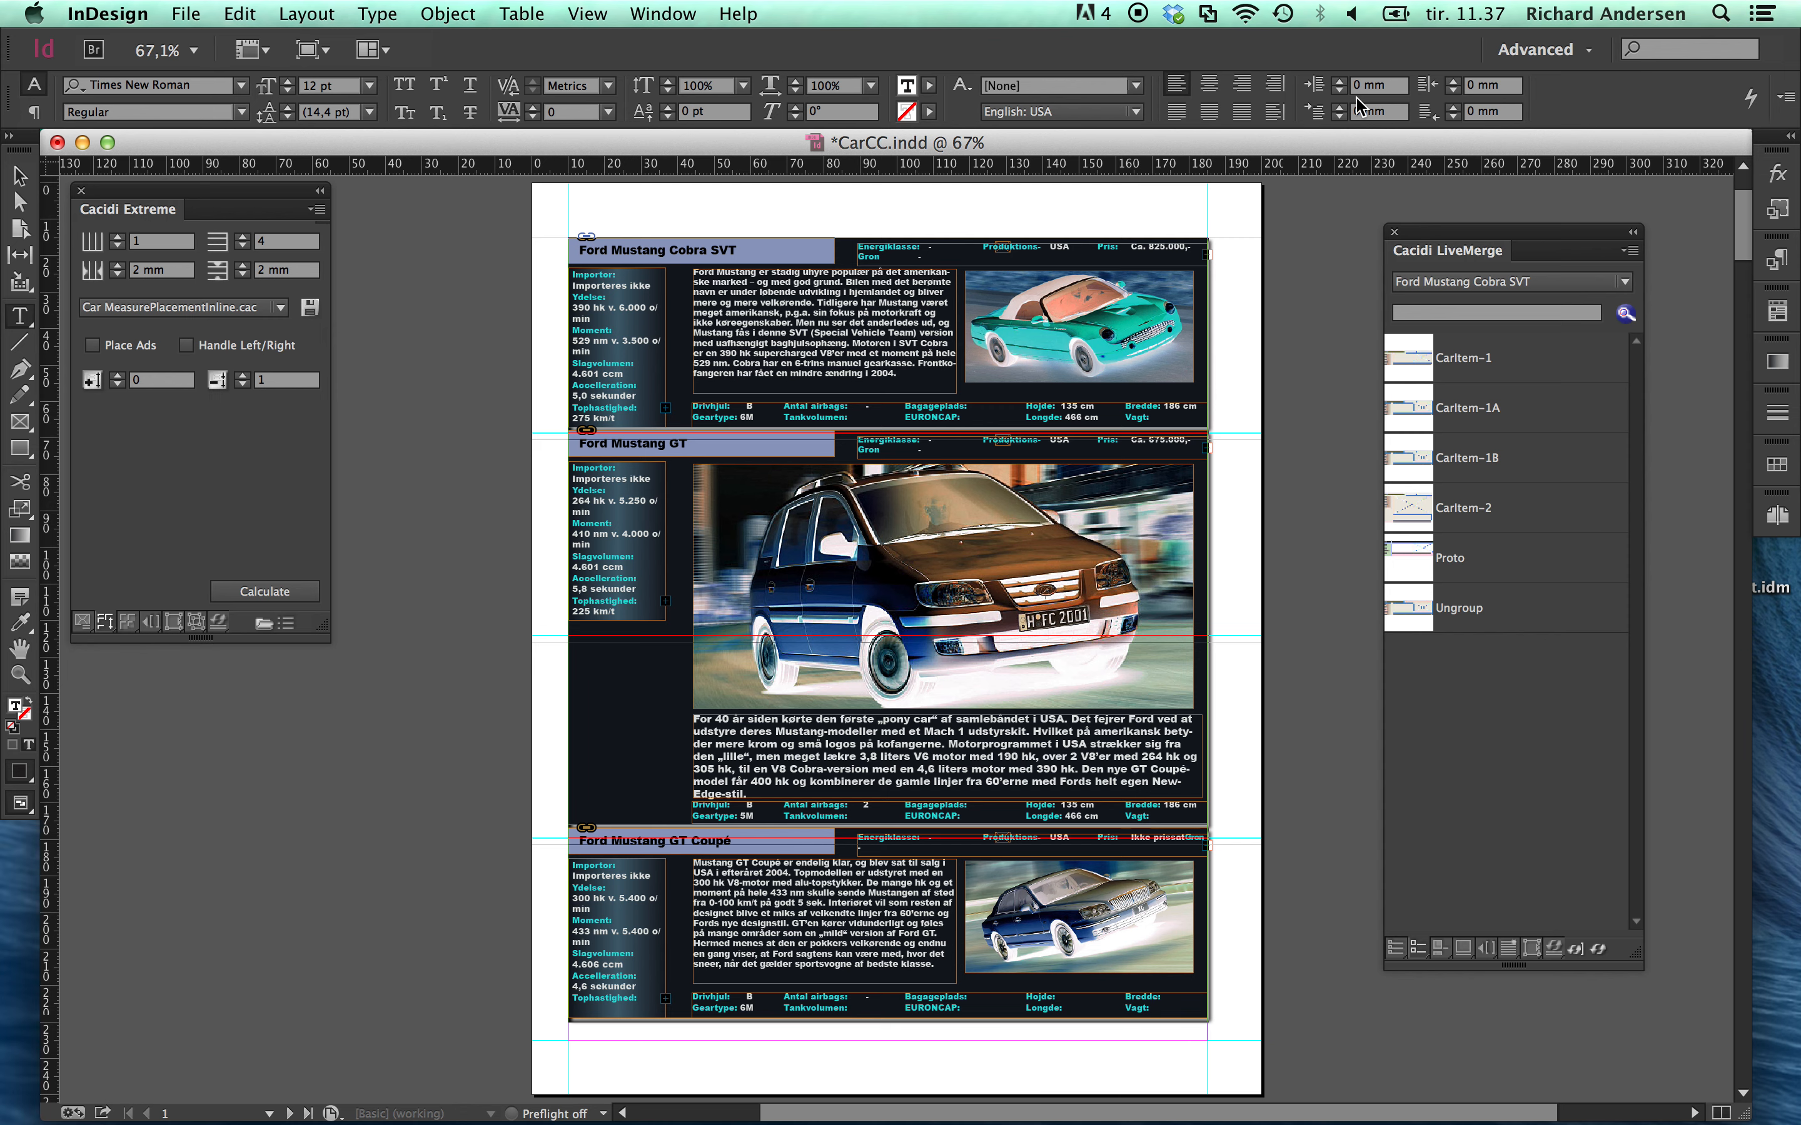
Test paragraph indents on the selected inline items, leaving left at 0 mm, right at 1 mm and last-line right at 2 mm.
left_click(1342, 82)
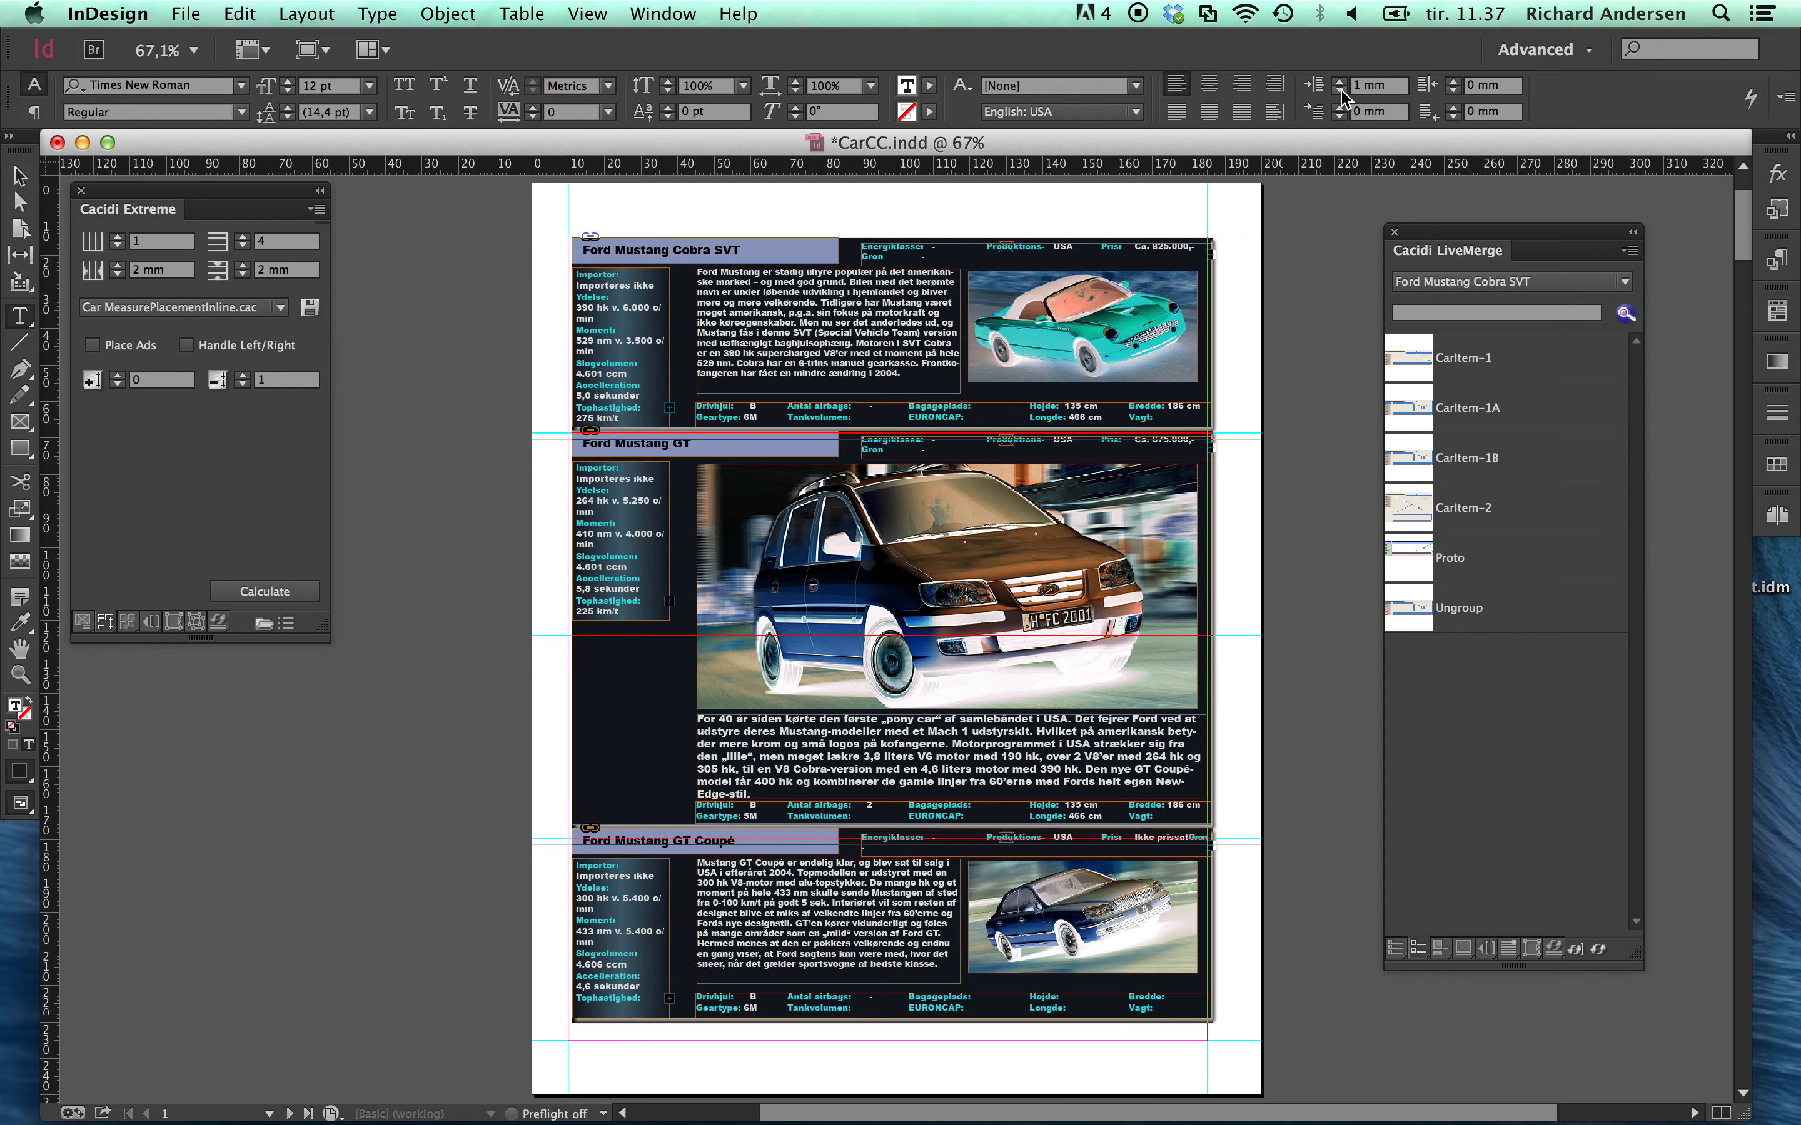
left_click(1340, 90)
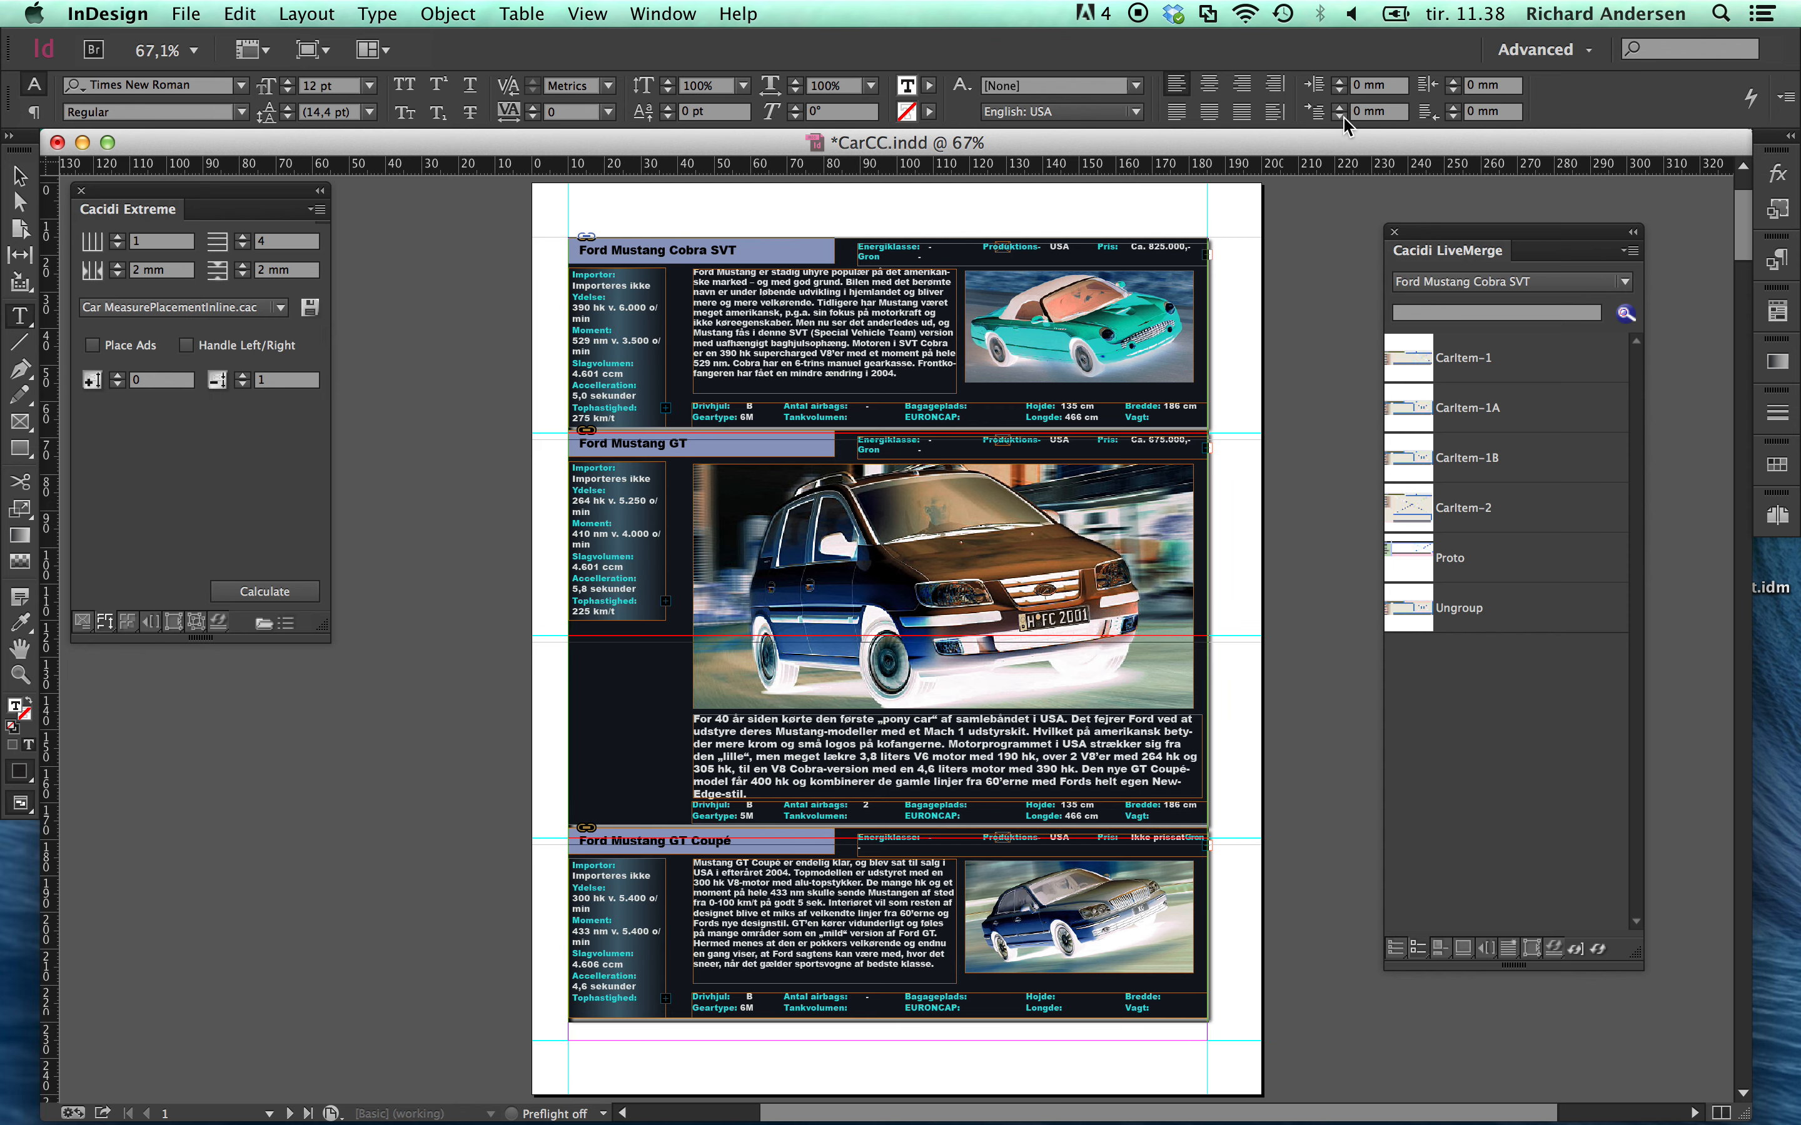
left_click(1453, 106)
left_click(1453, 107)
left_click(1342, 106)
Show the Paragraph settings and set the space before the selected inline items to 2 mm.
left_click(469, 12)
mouse_move(449, 416)
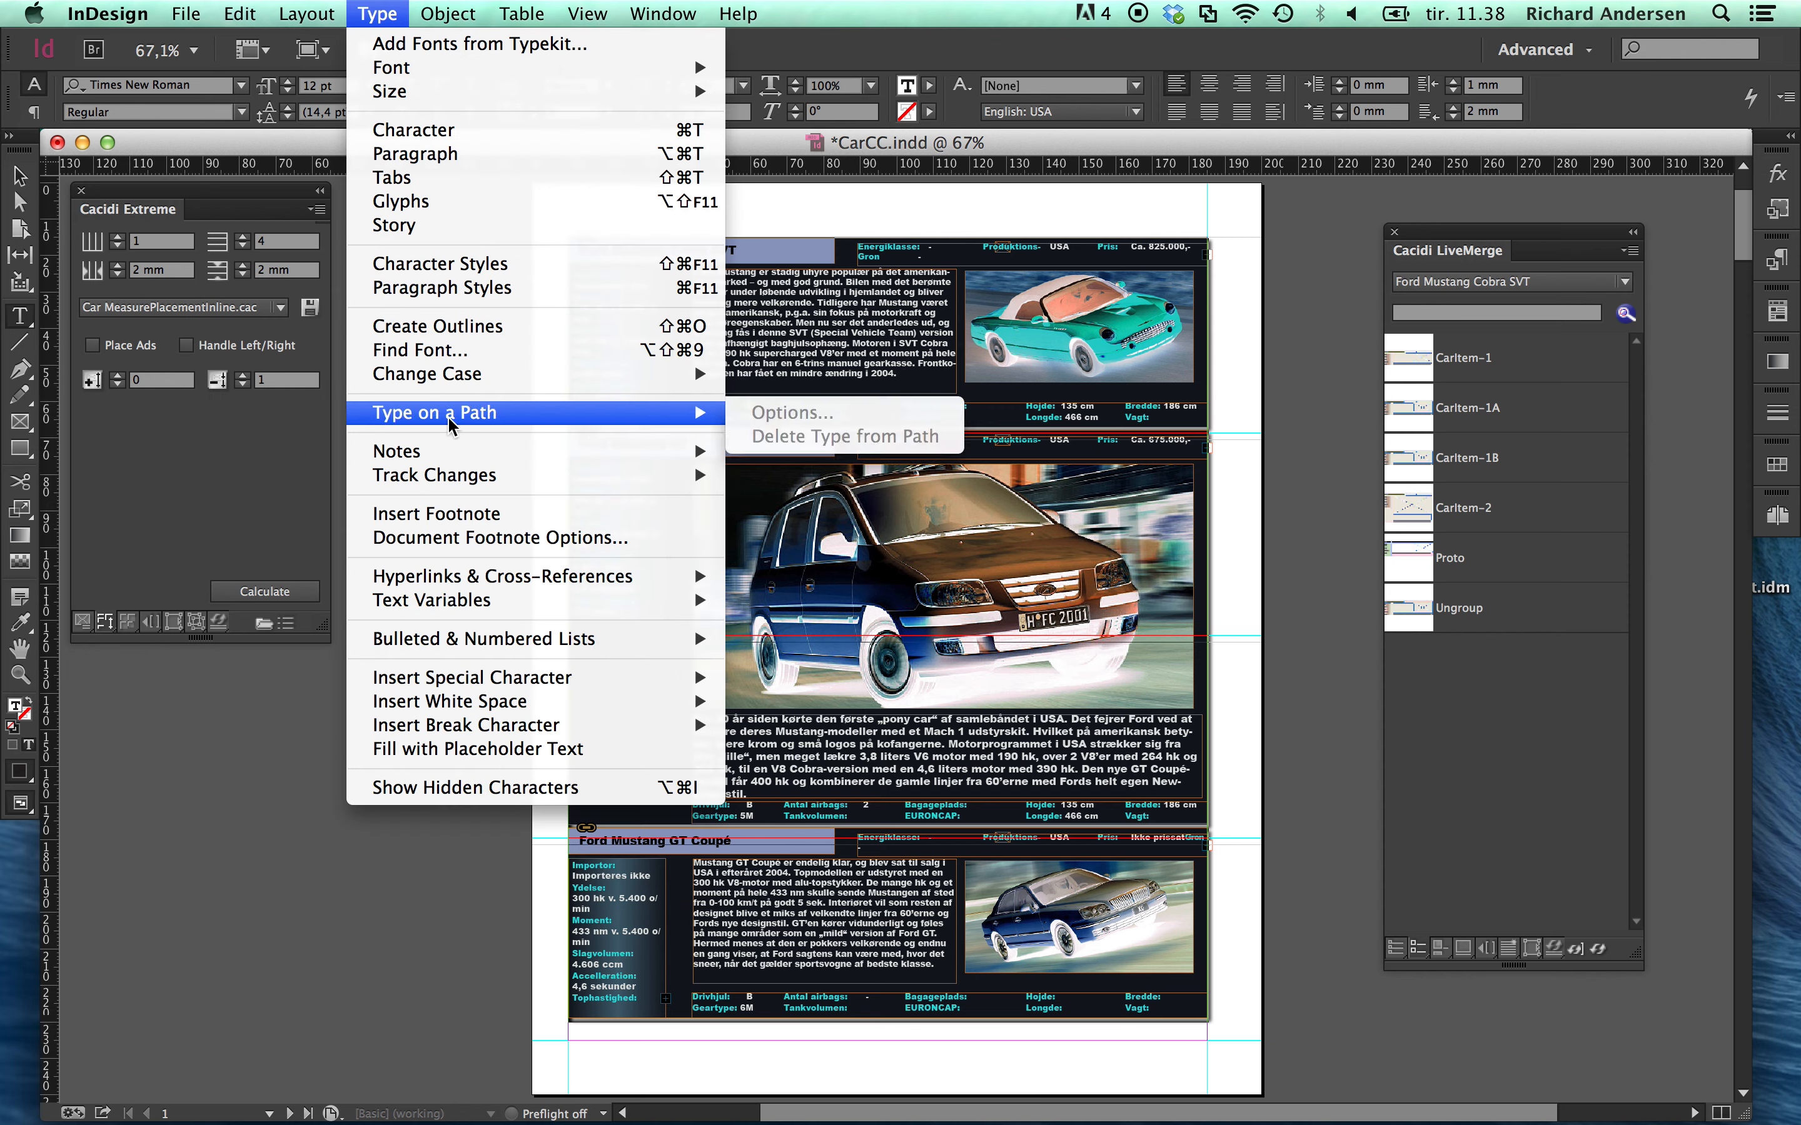
left_click(476, 153)
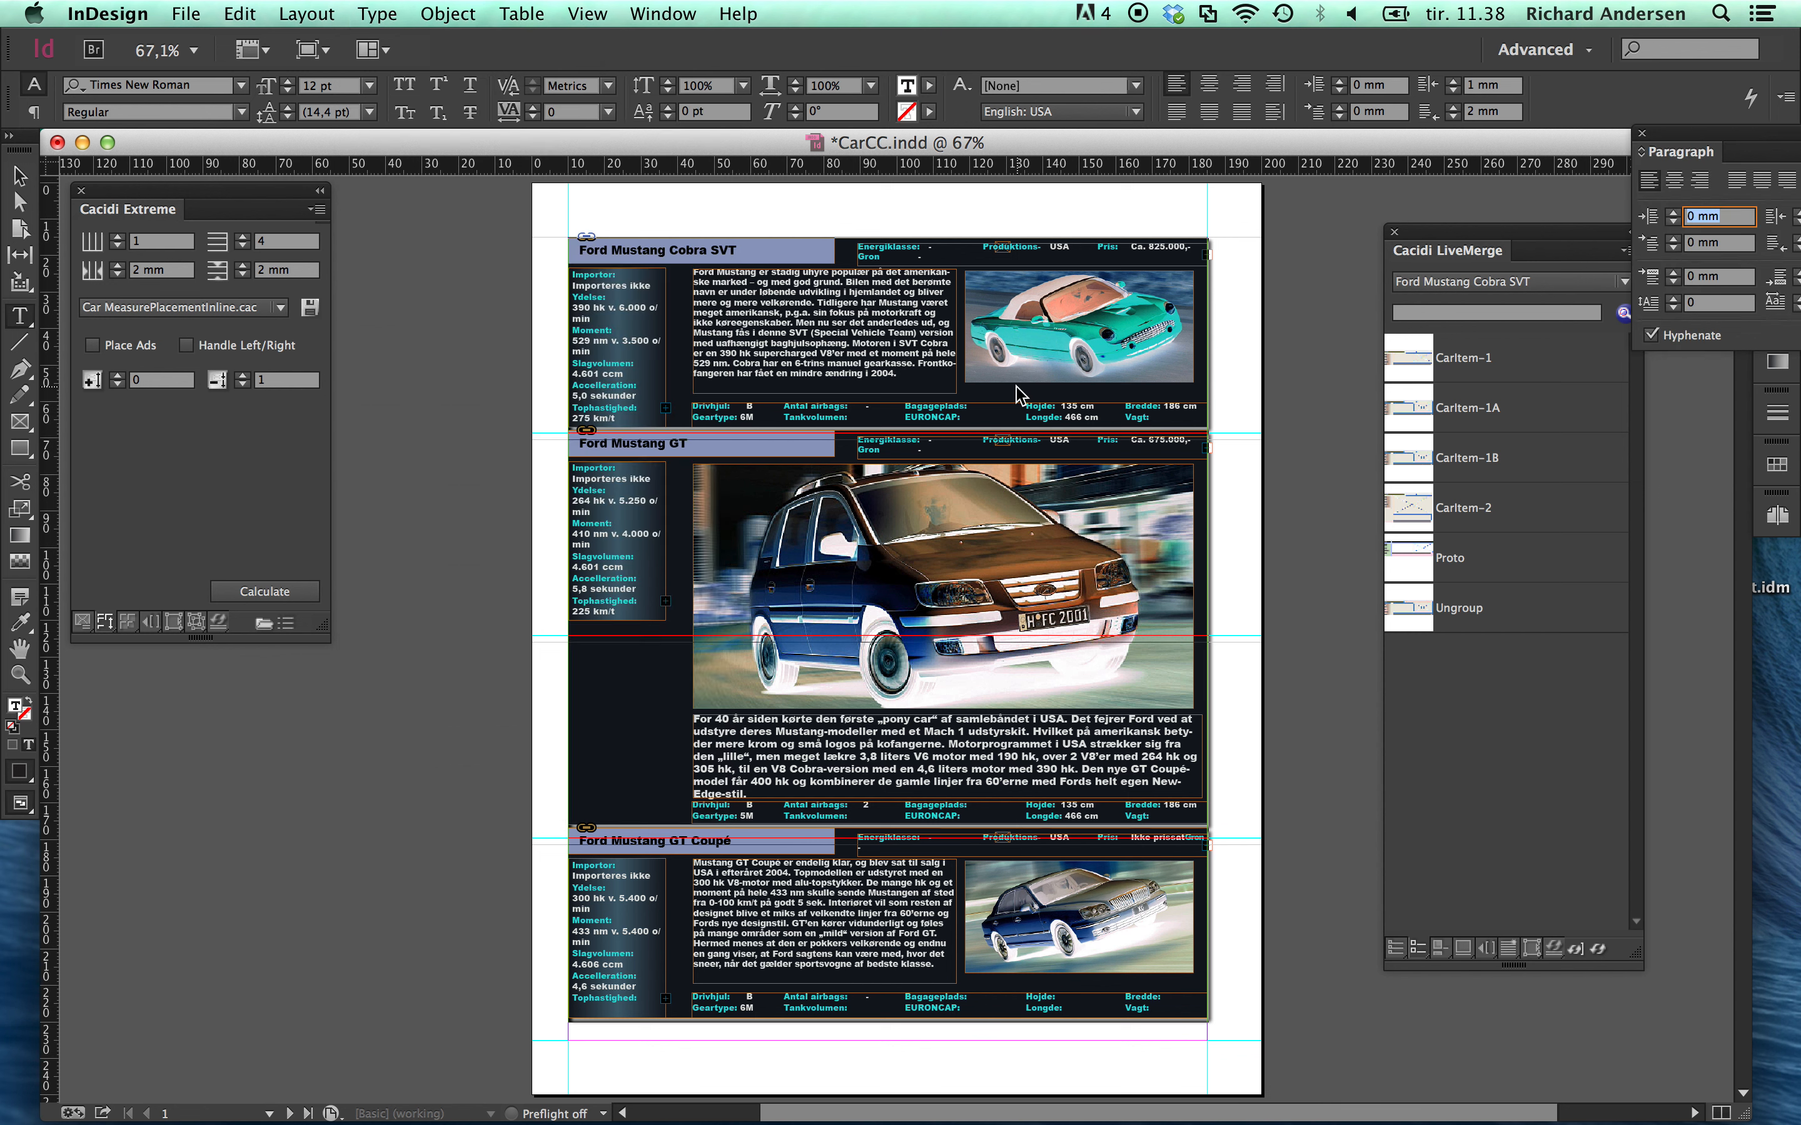
left_click_drag(1777, 151, 1378, 503)
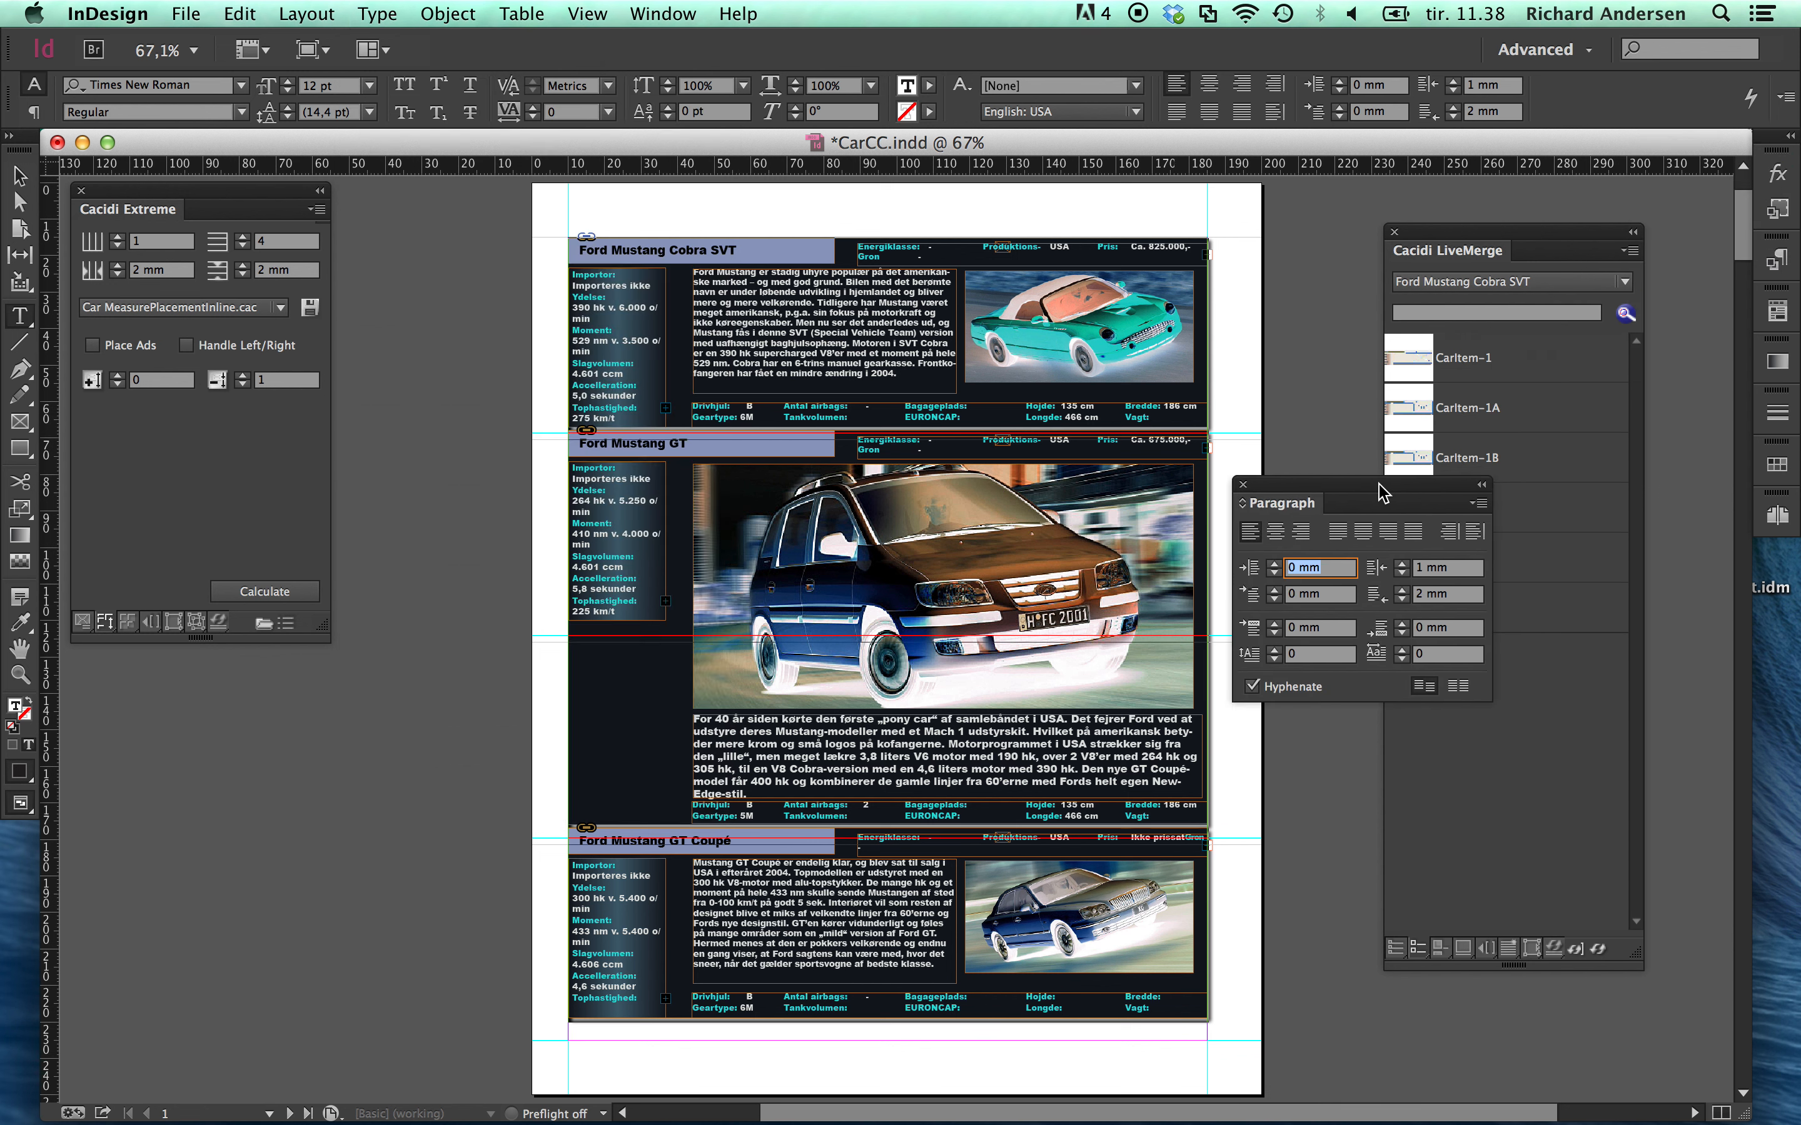
left_click(1275, 623)
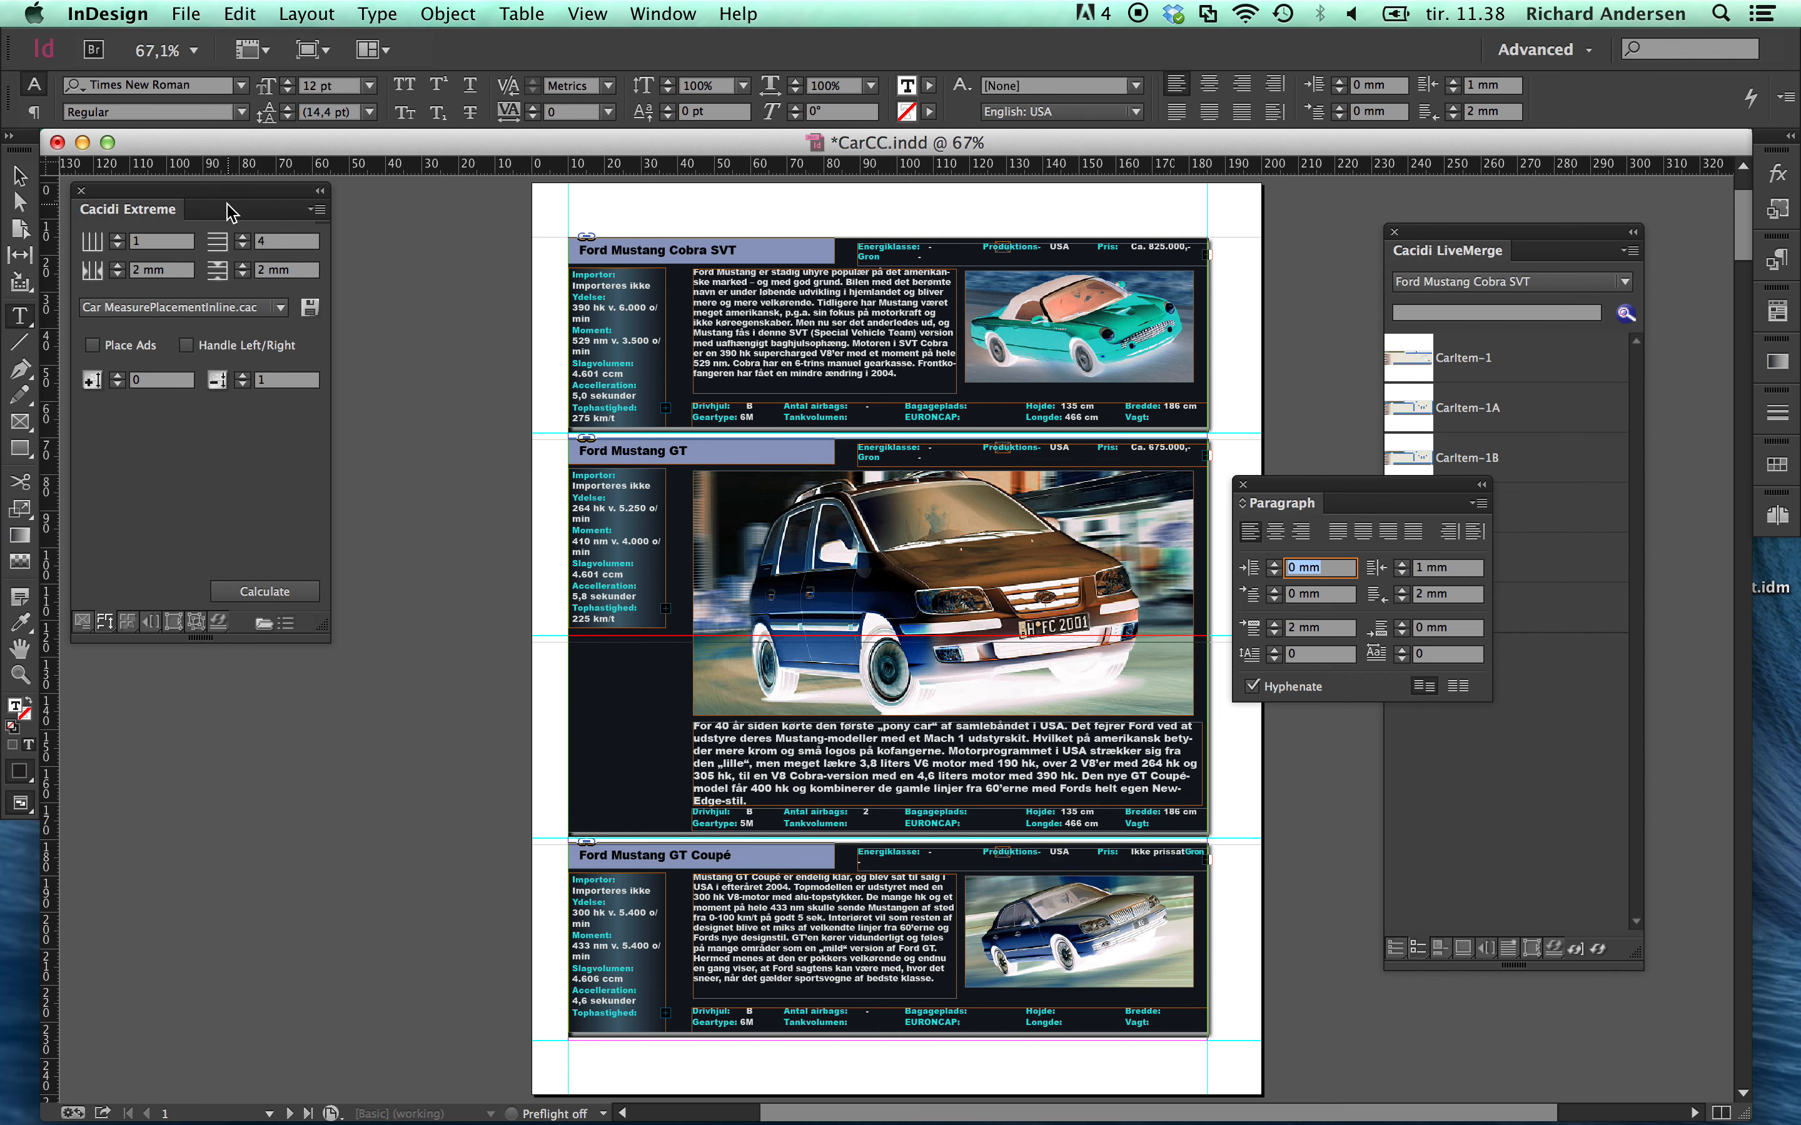
Shorten the main text frame on page 1 to 201 mm high and extend it back to 220 mm.
left_click(19, 176)
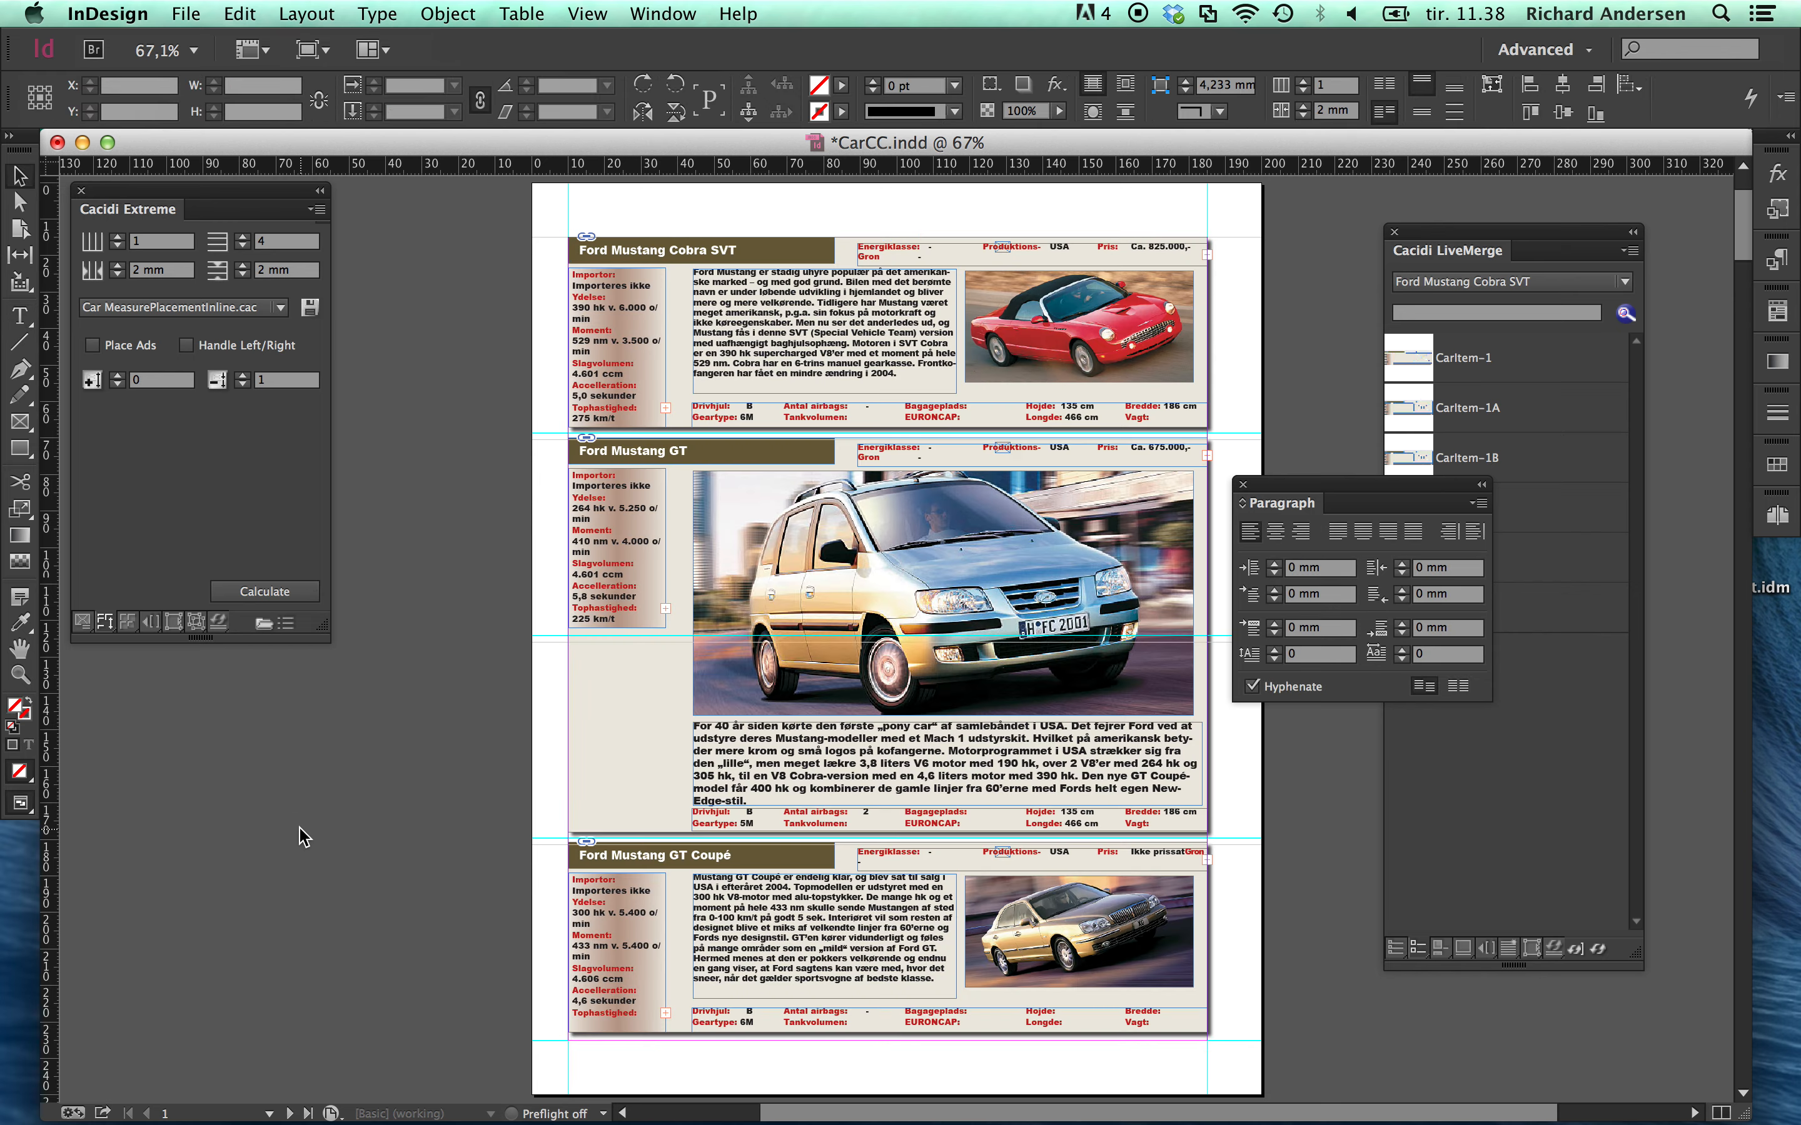
scroll(304, 836, "down", 10)
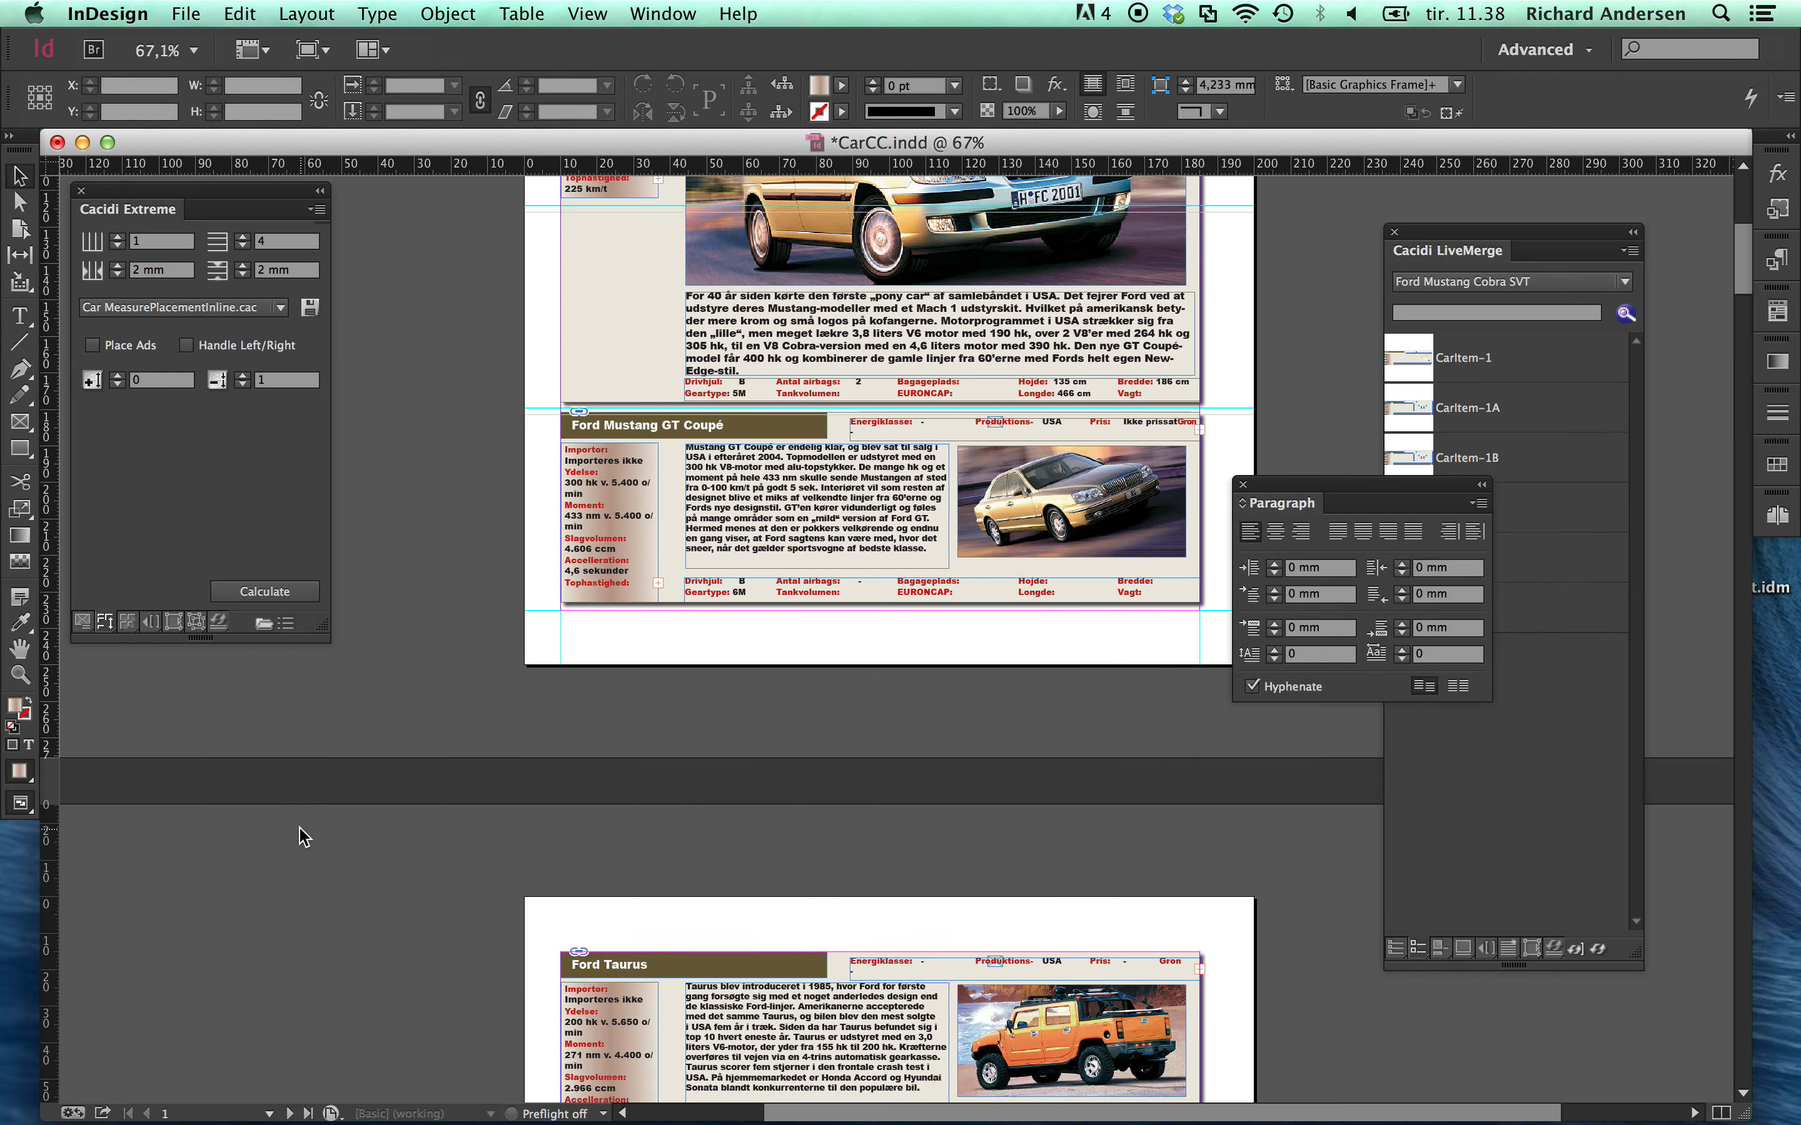
scroll(297, 836, "up", 11)
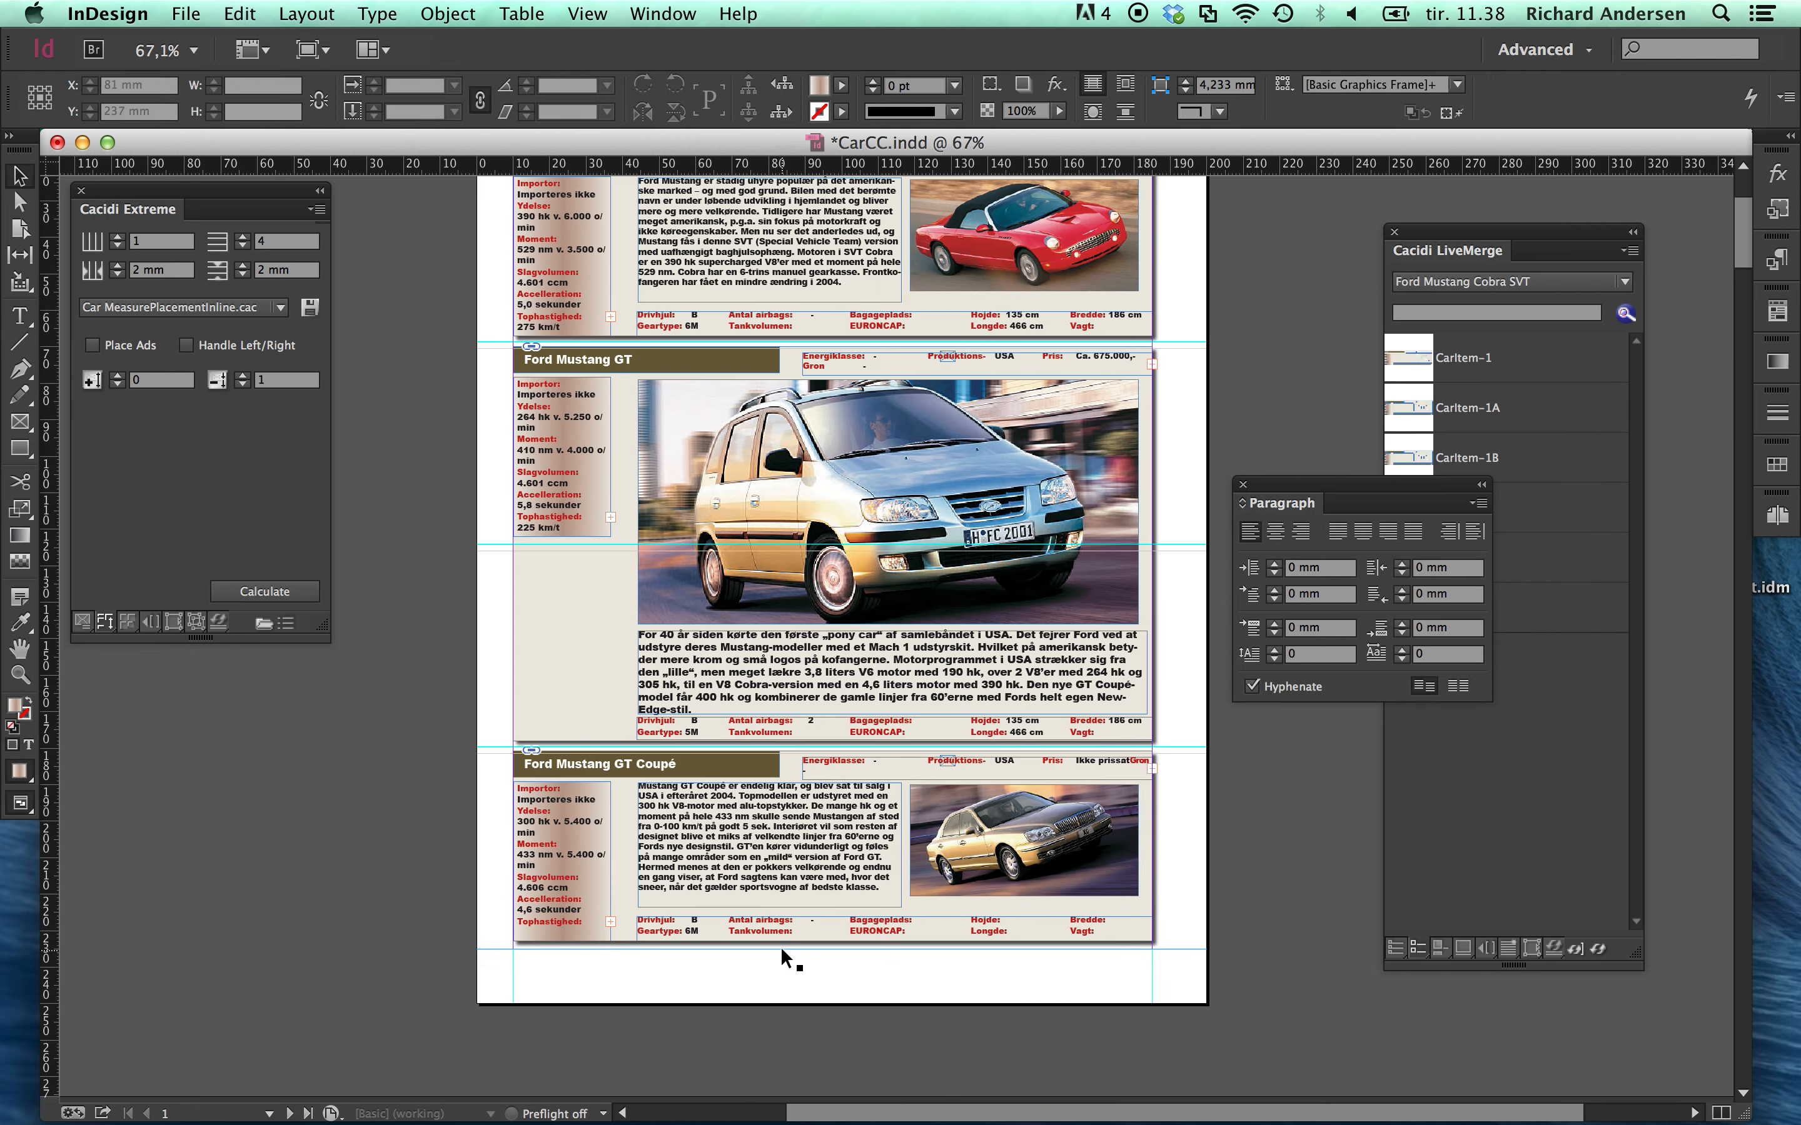
left_click(780, 946)
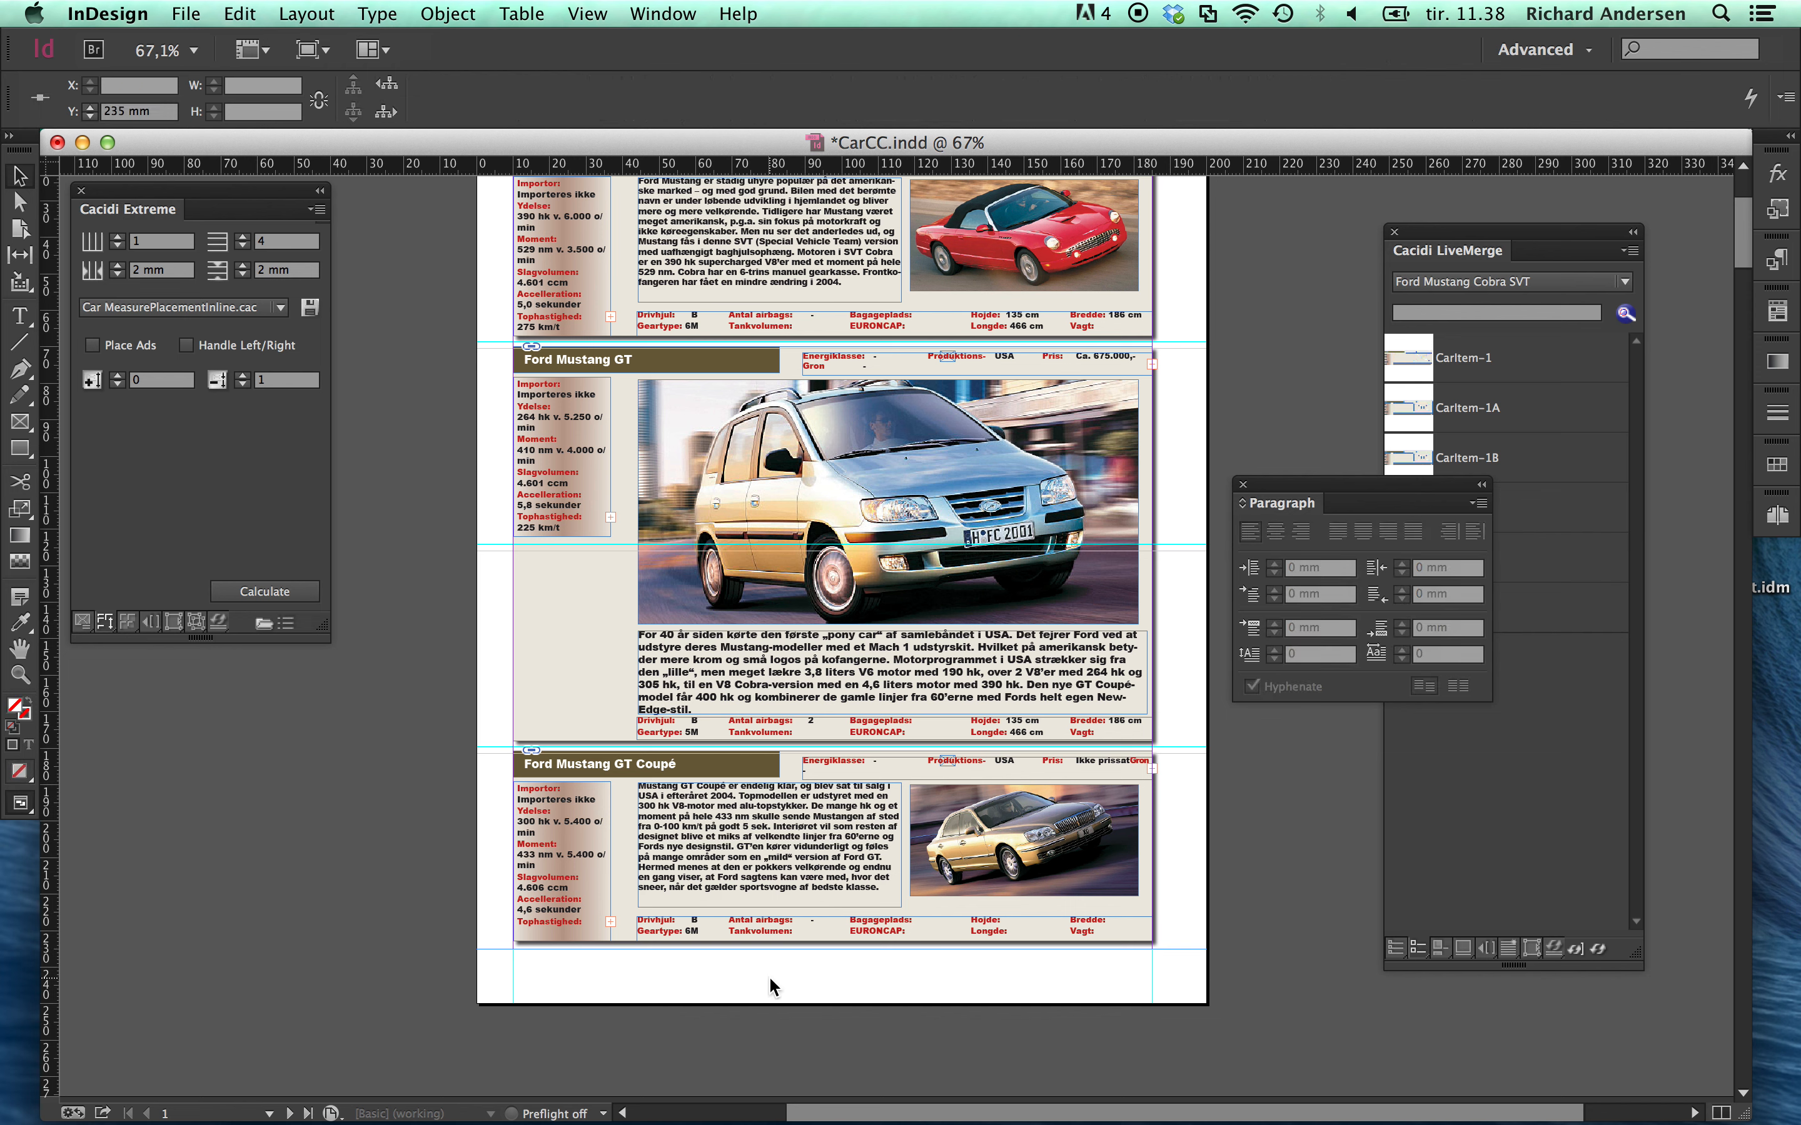
left_click(816, 946)
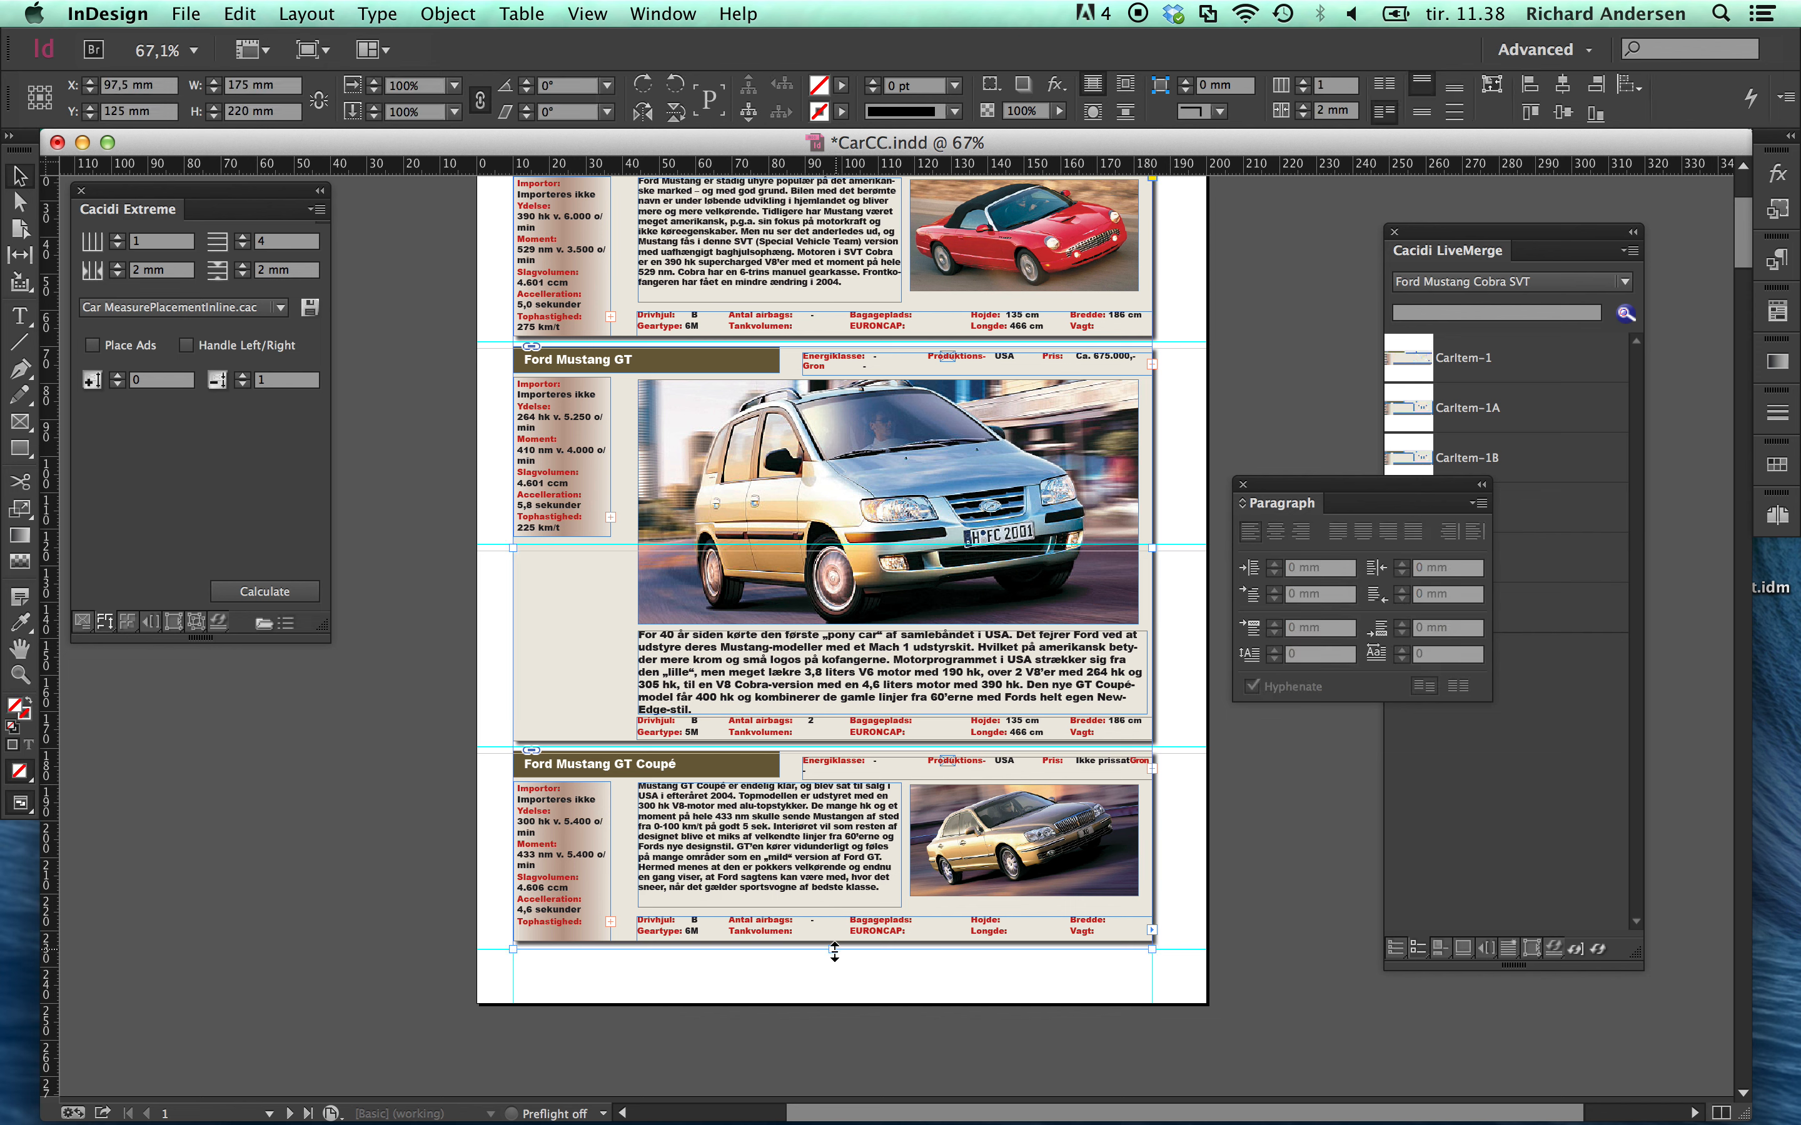
left_click_drag(834, 951, 840, 878)
key("super+minus")
key("super+minus")
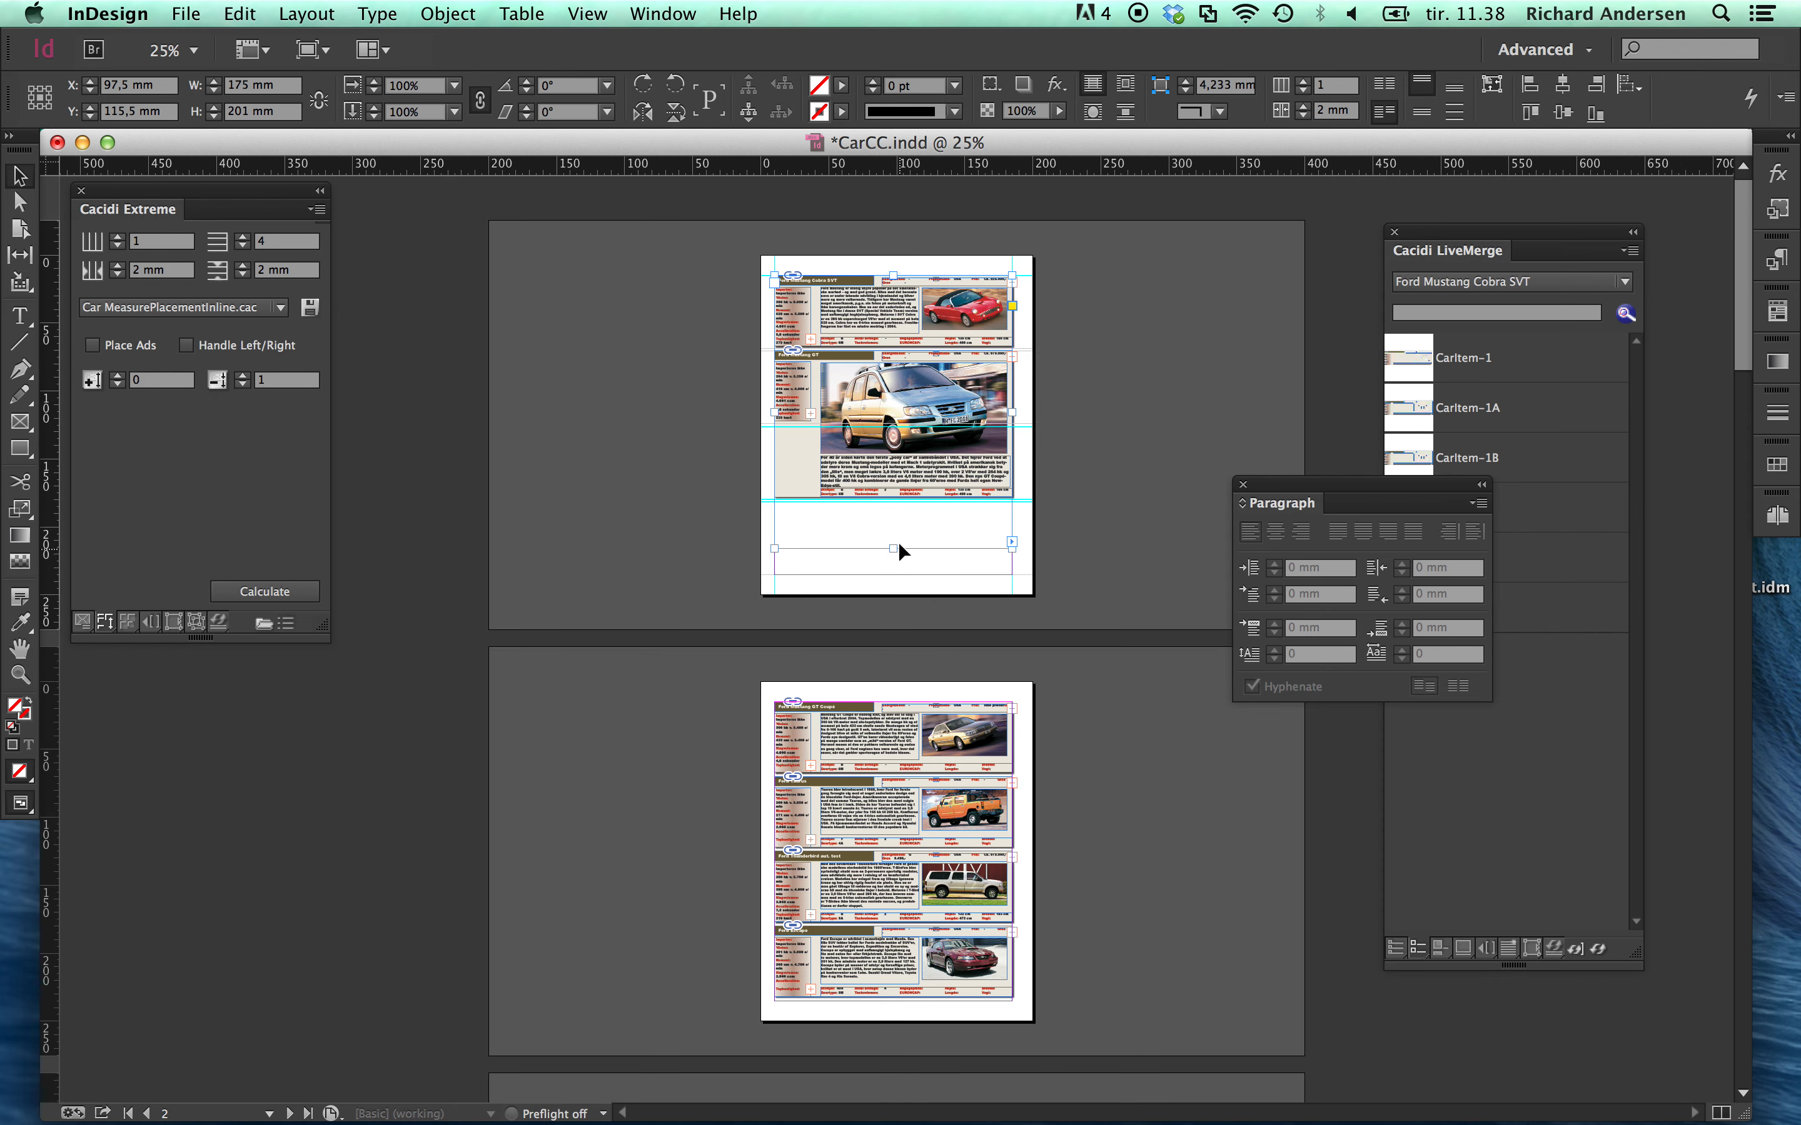
mouse_move(894, 548)
left_mouse_down()
mouse_move(896, 580)
mouse_move(878, 483)
mouse_move(884, 579)
left_mouse_up()
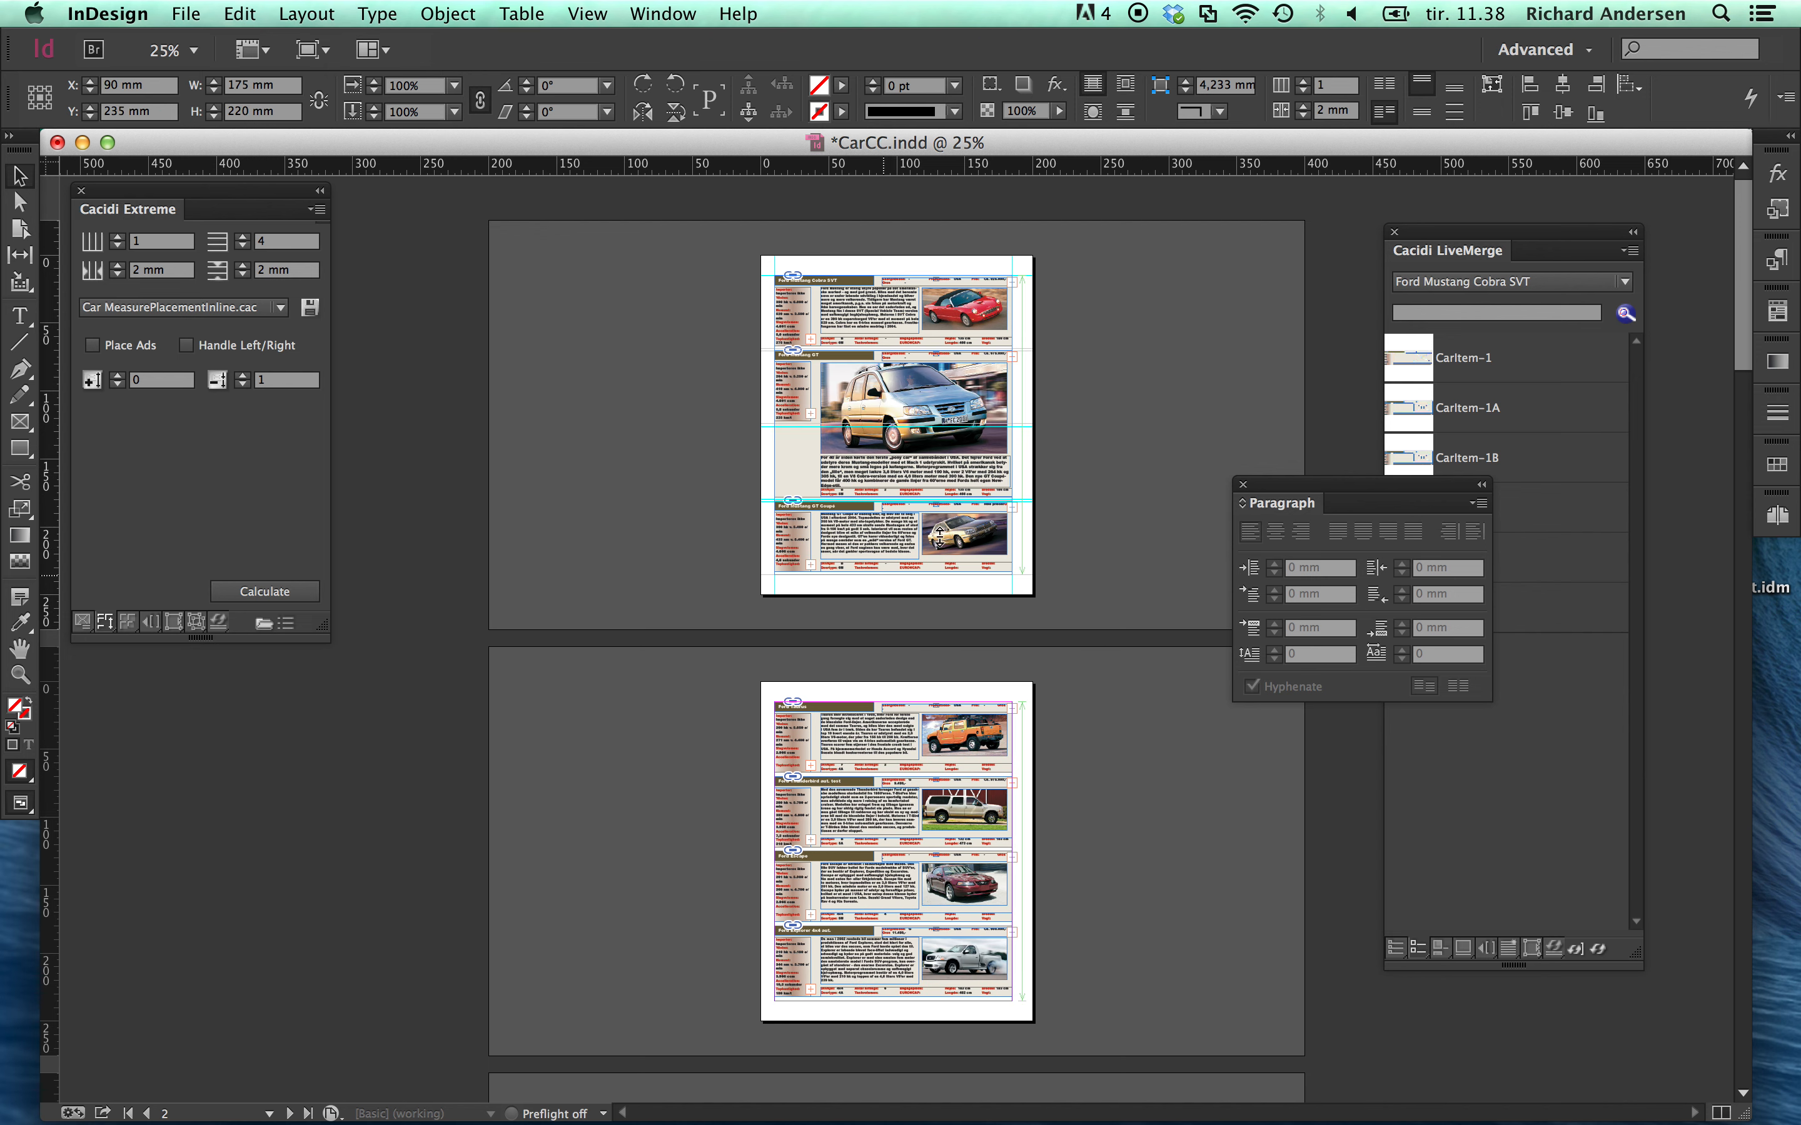
left_click(1062, 494)
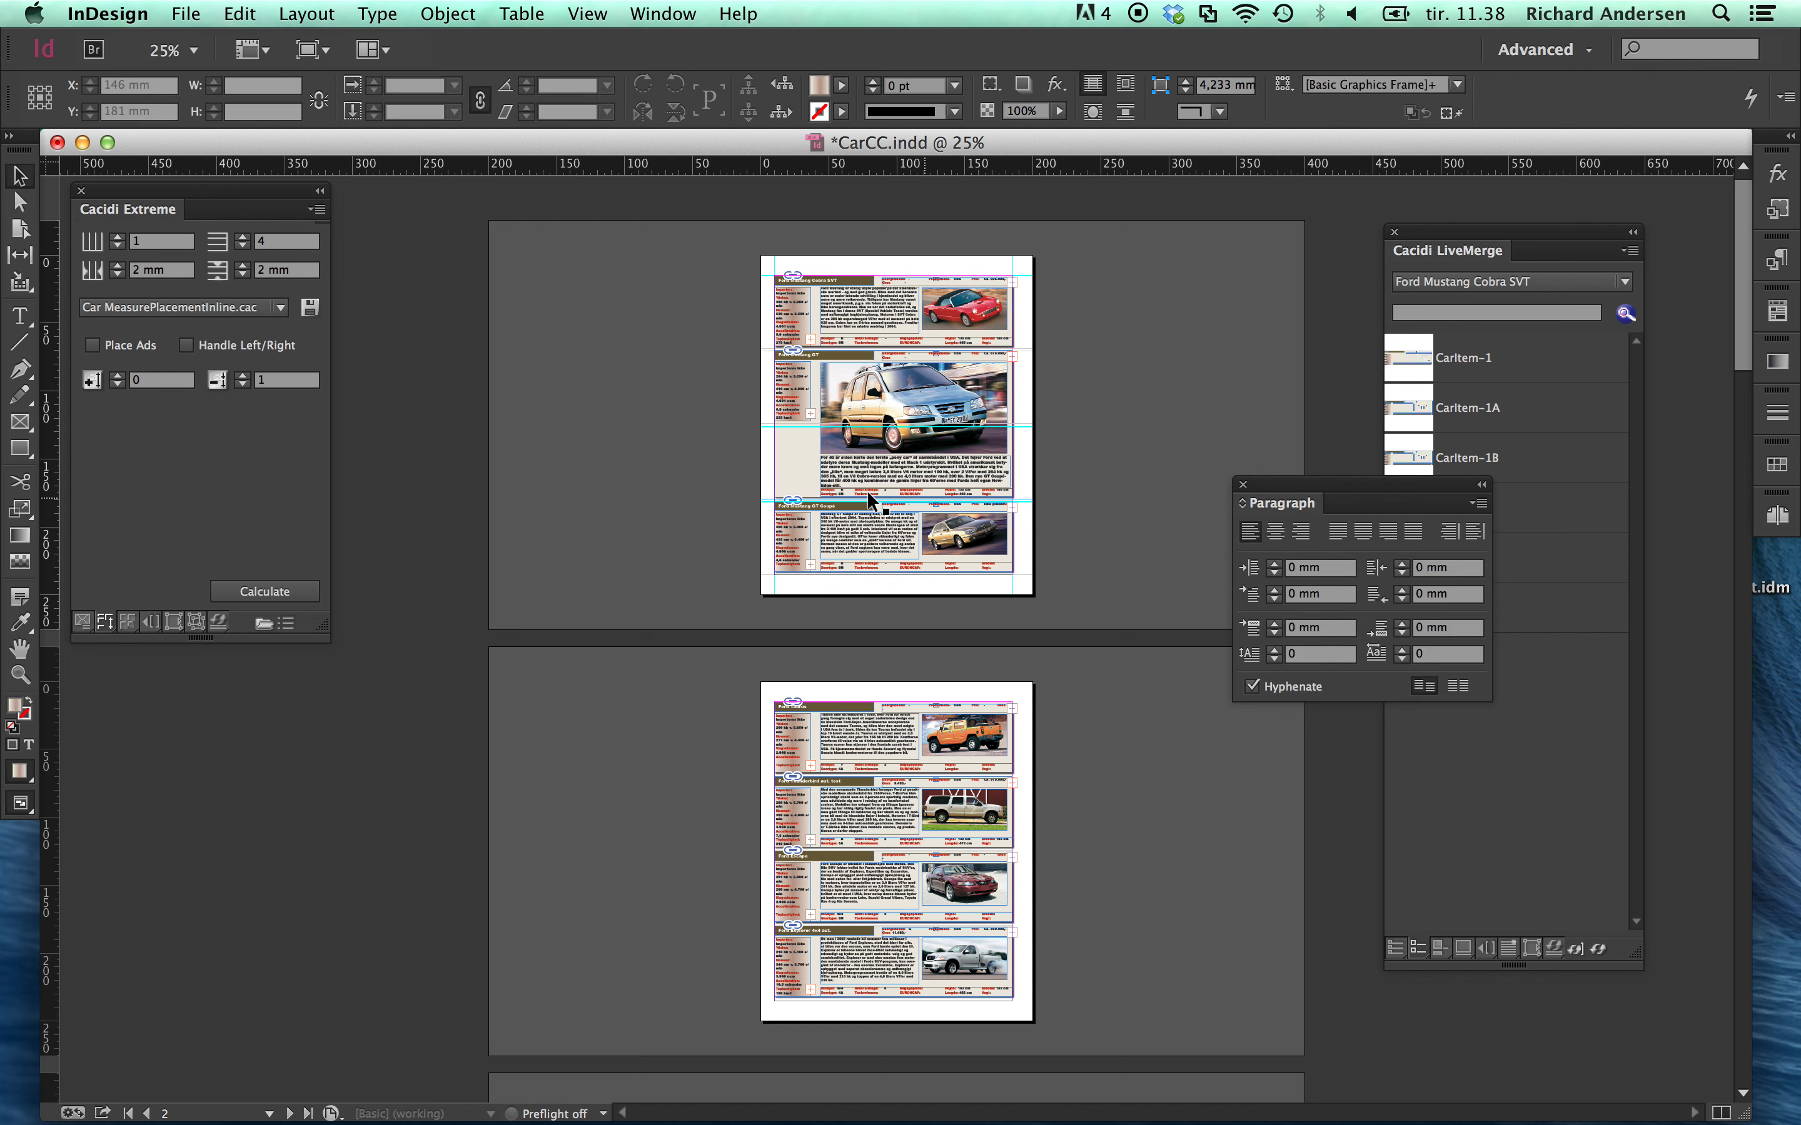
Apply the CarItem-2 design to the second car item on page 2, moving the Paragraph settings out of the way.
left_click(774, 470)
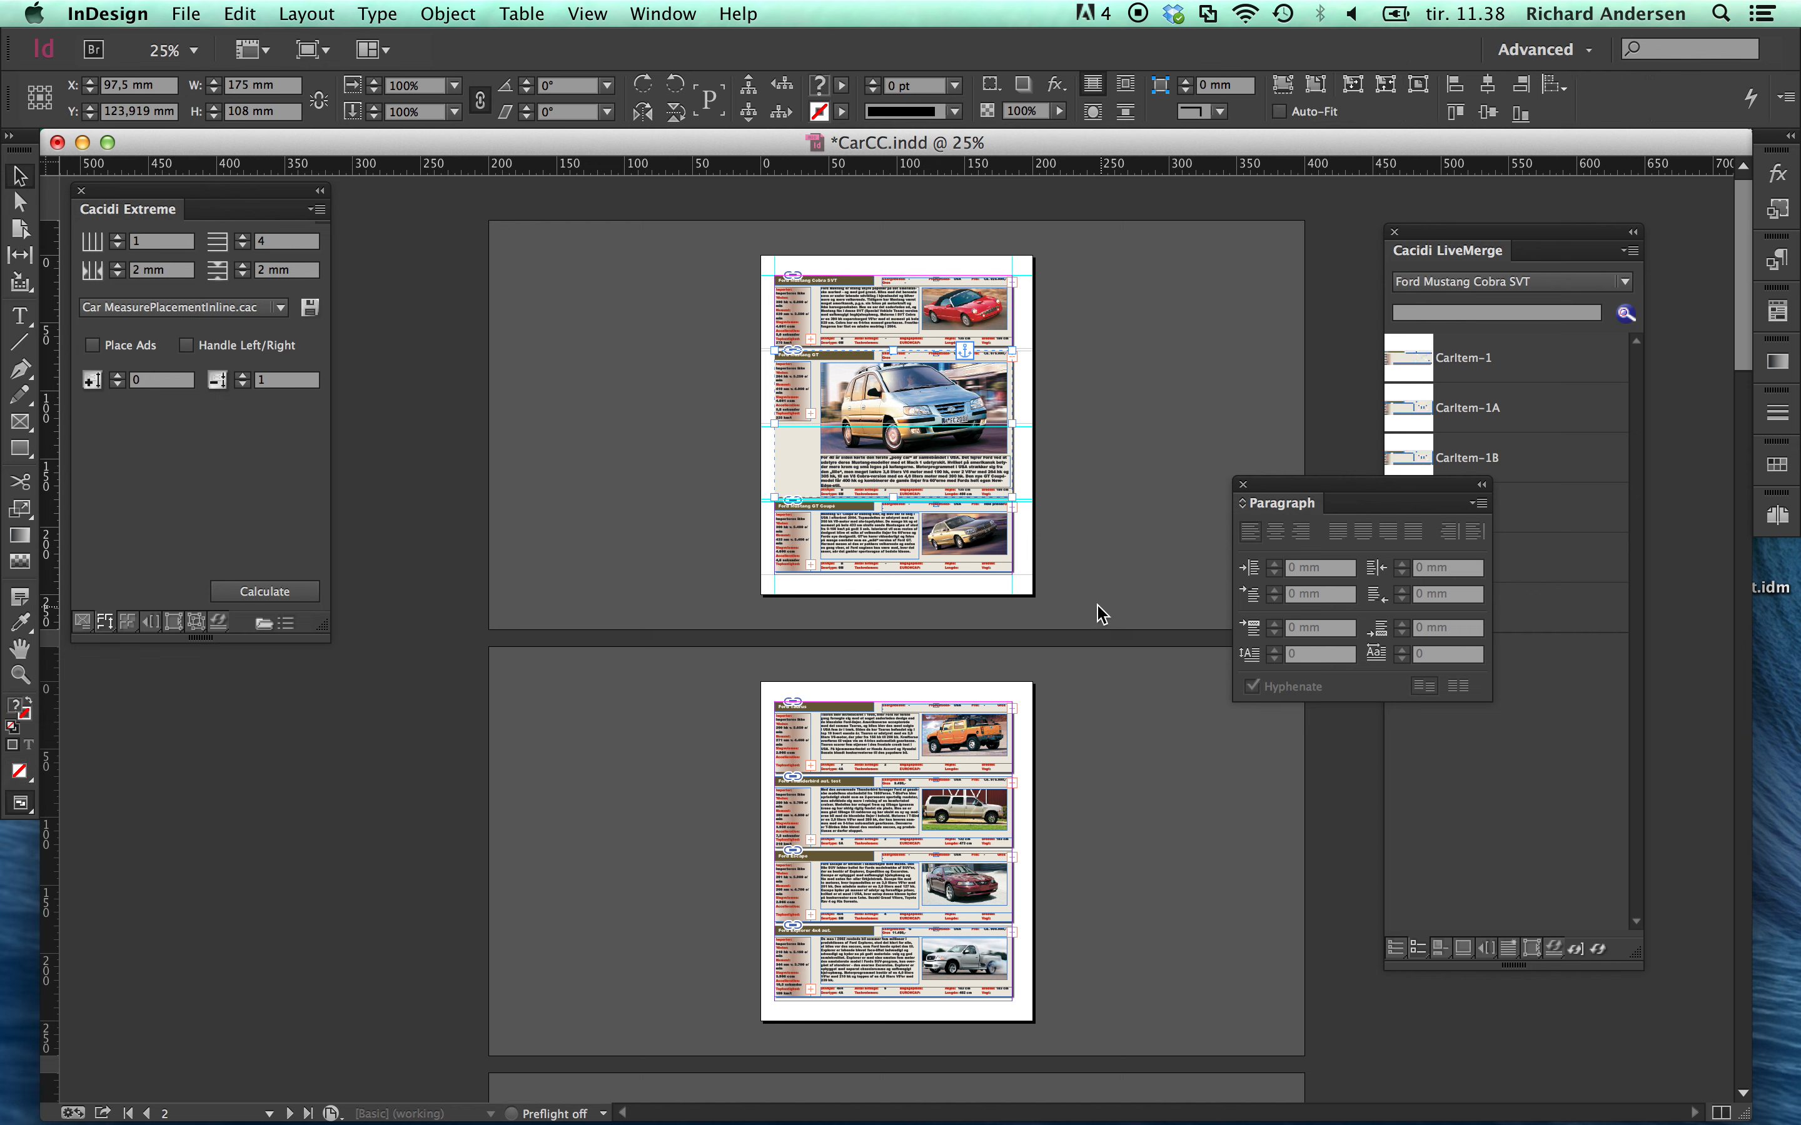
left_click(889, 837)
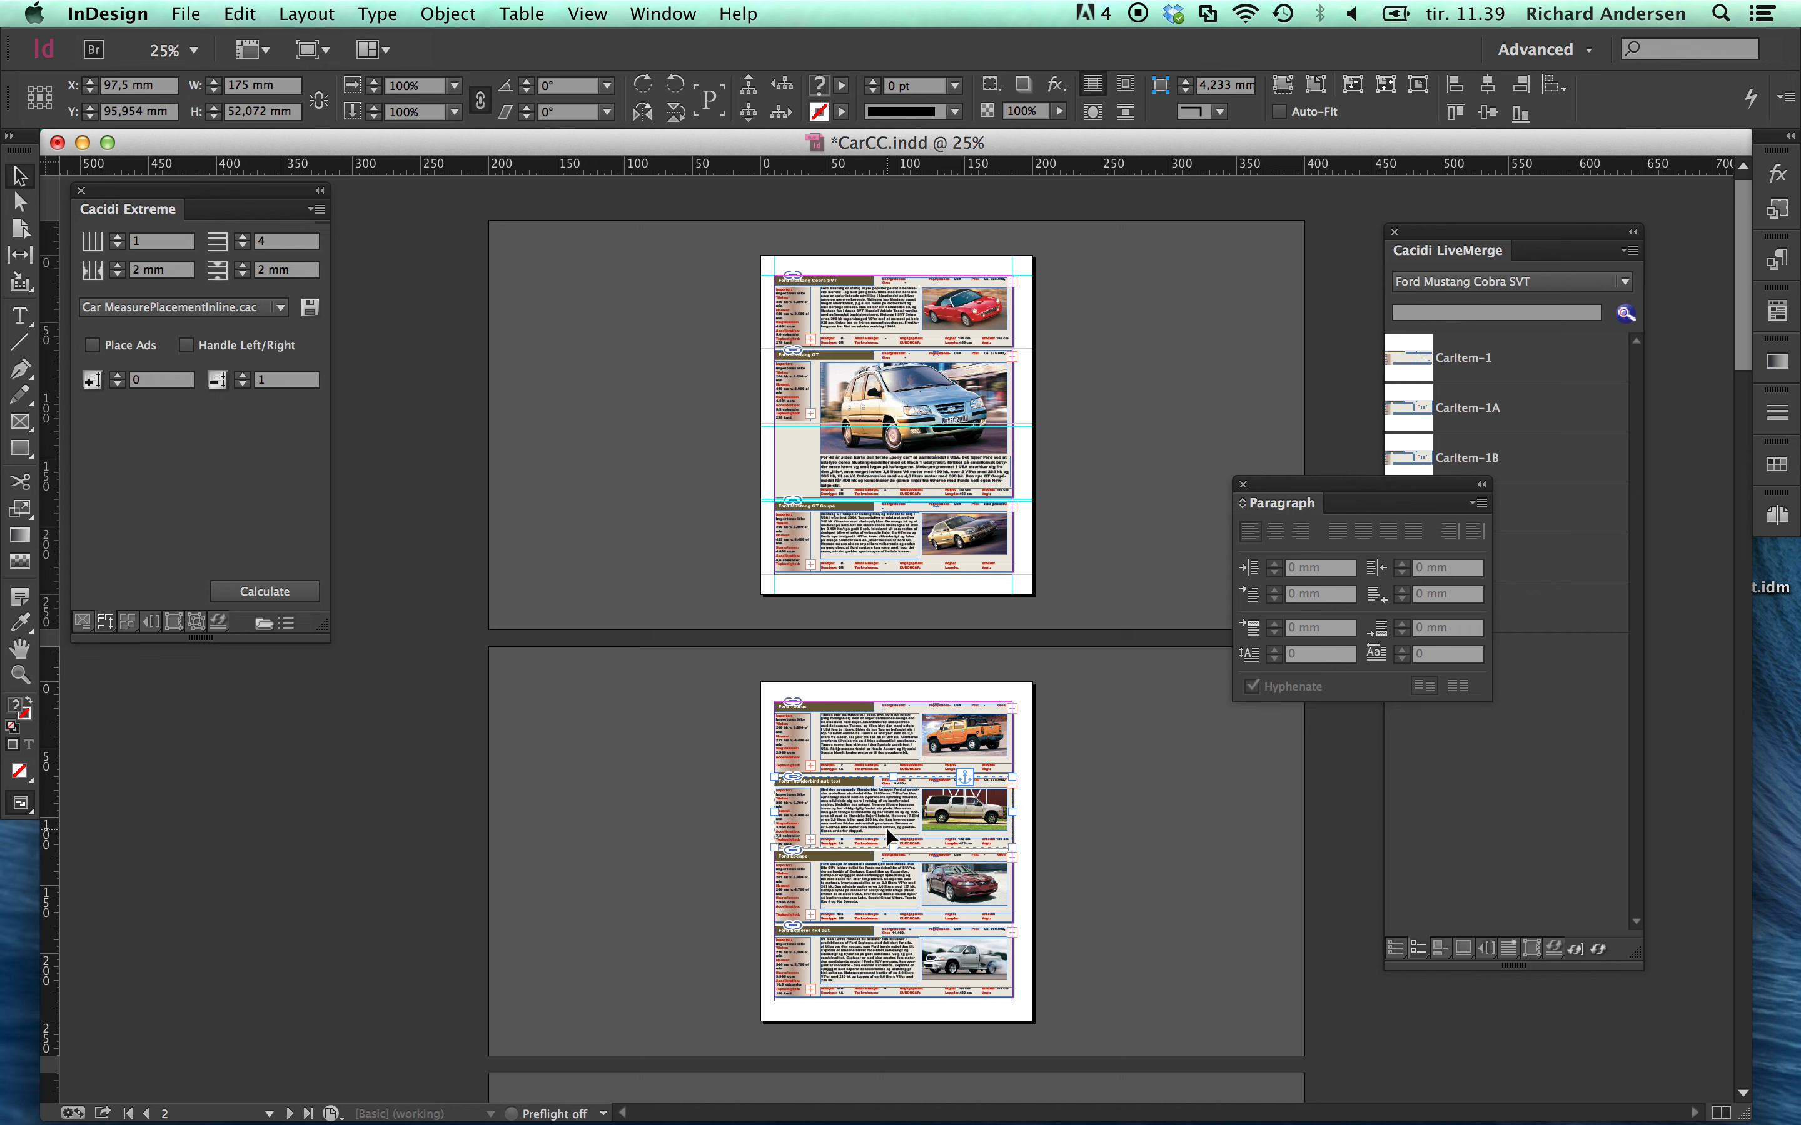
left_click_drag(1386, 488, 1291, 844)
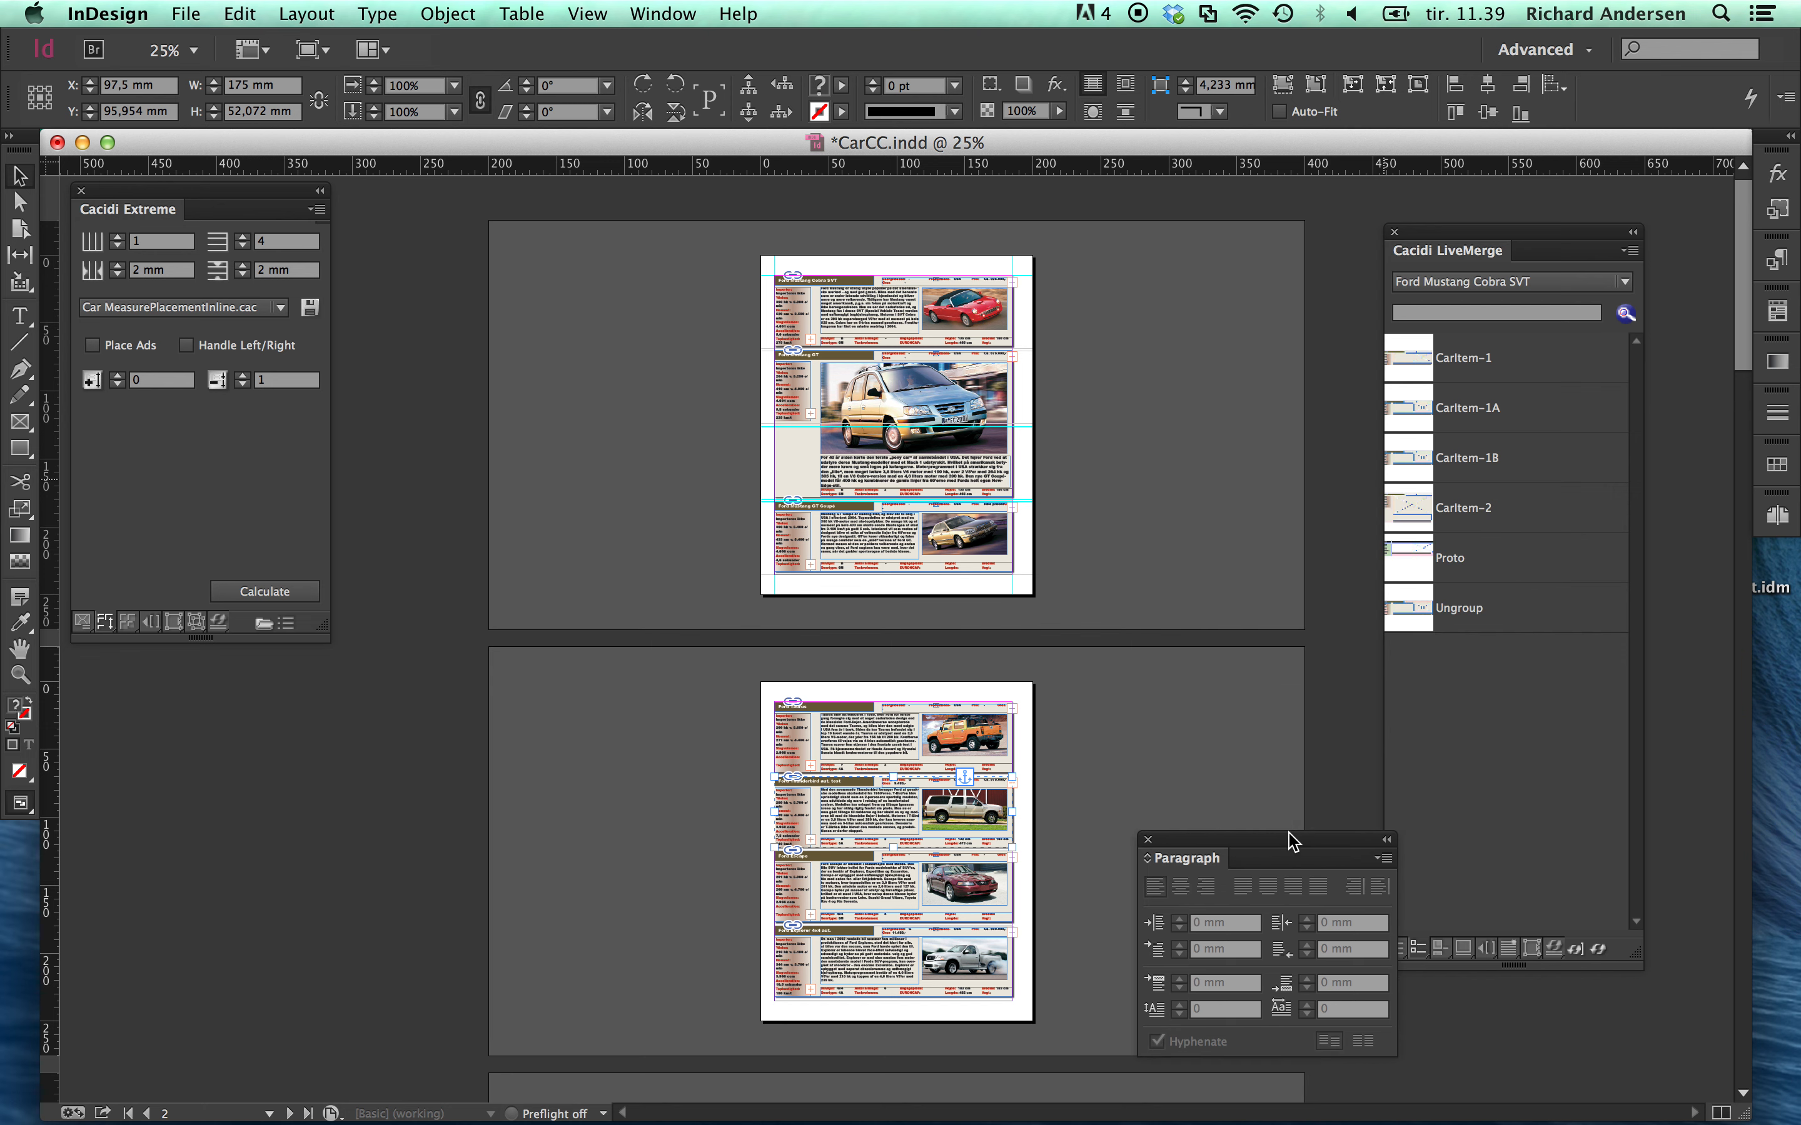
left_click(1493, 509)
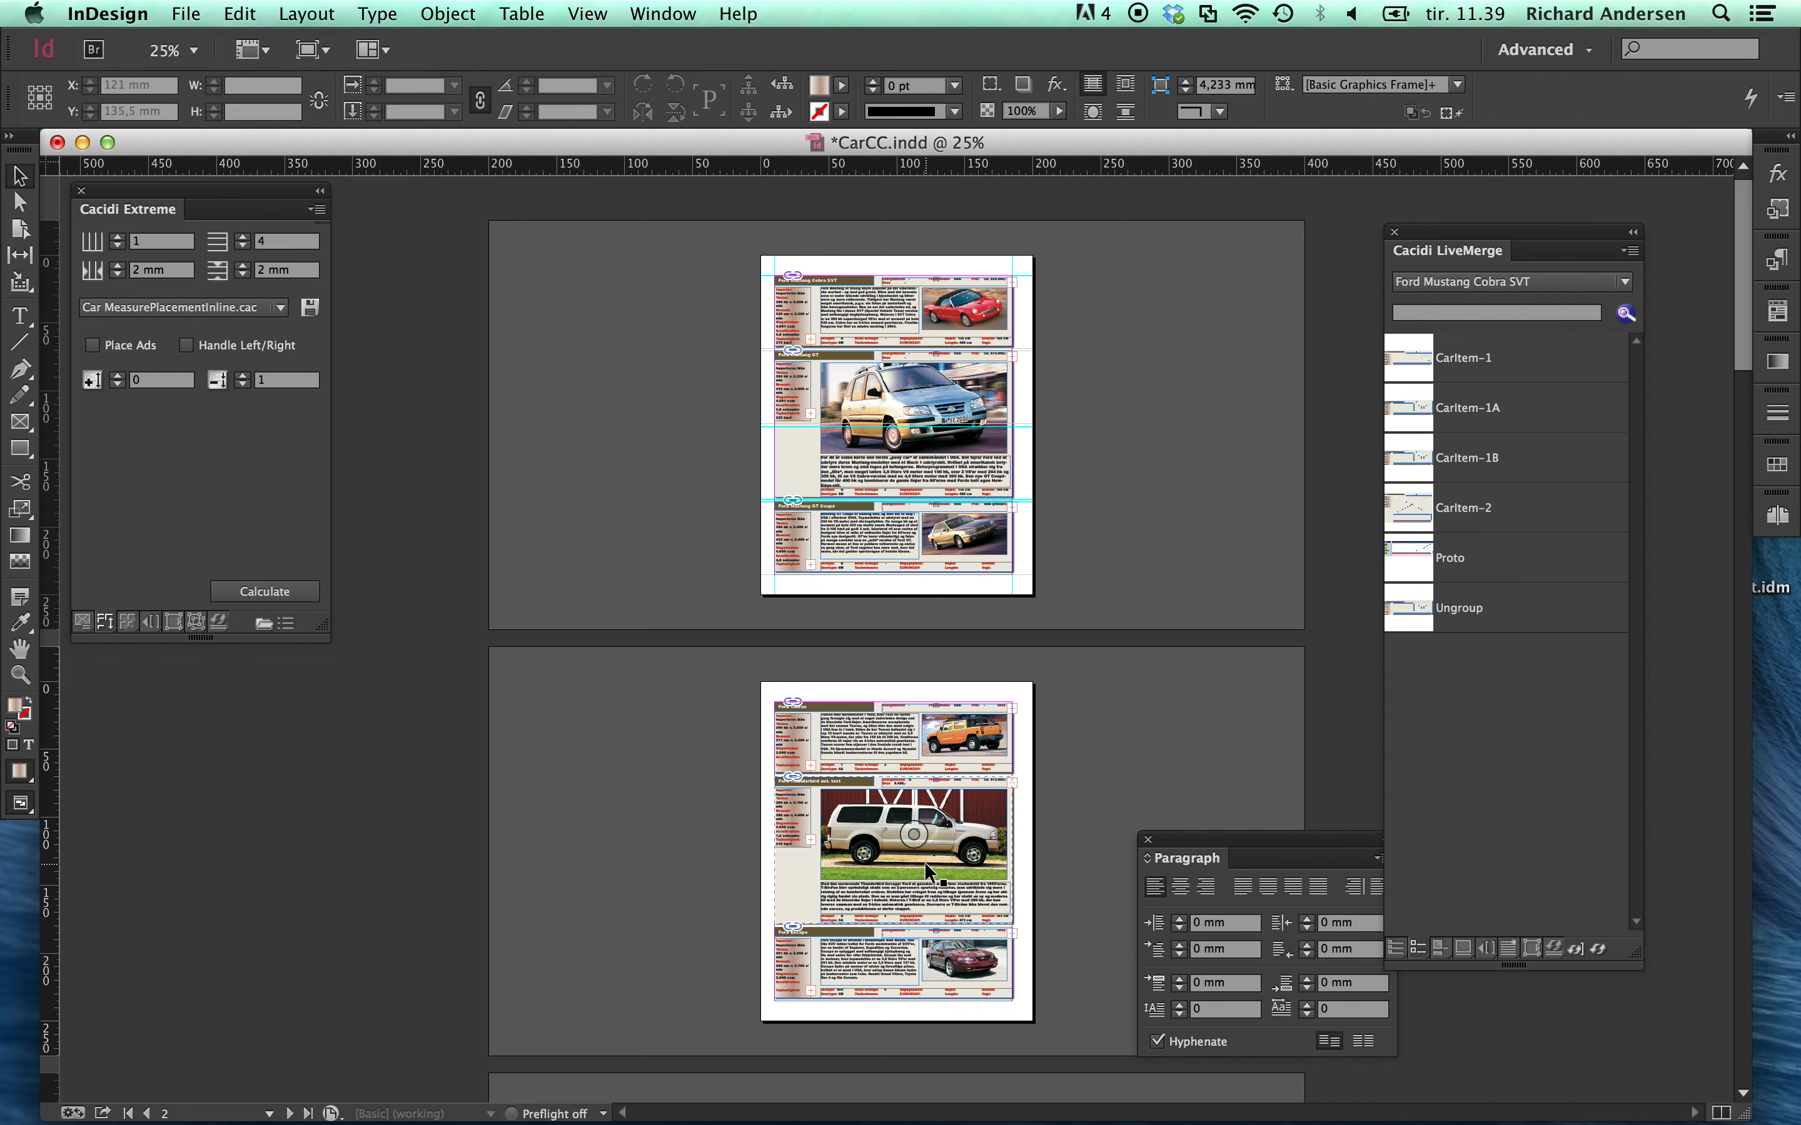
left_click(921, 898)
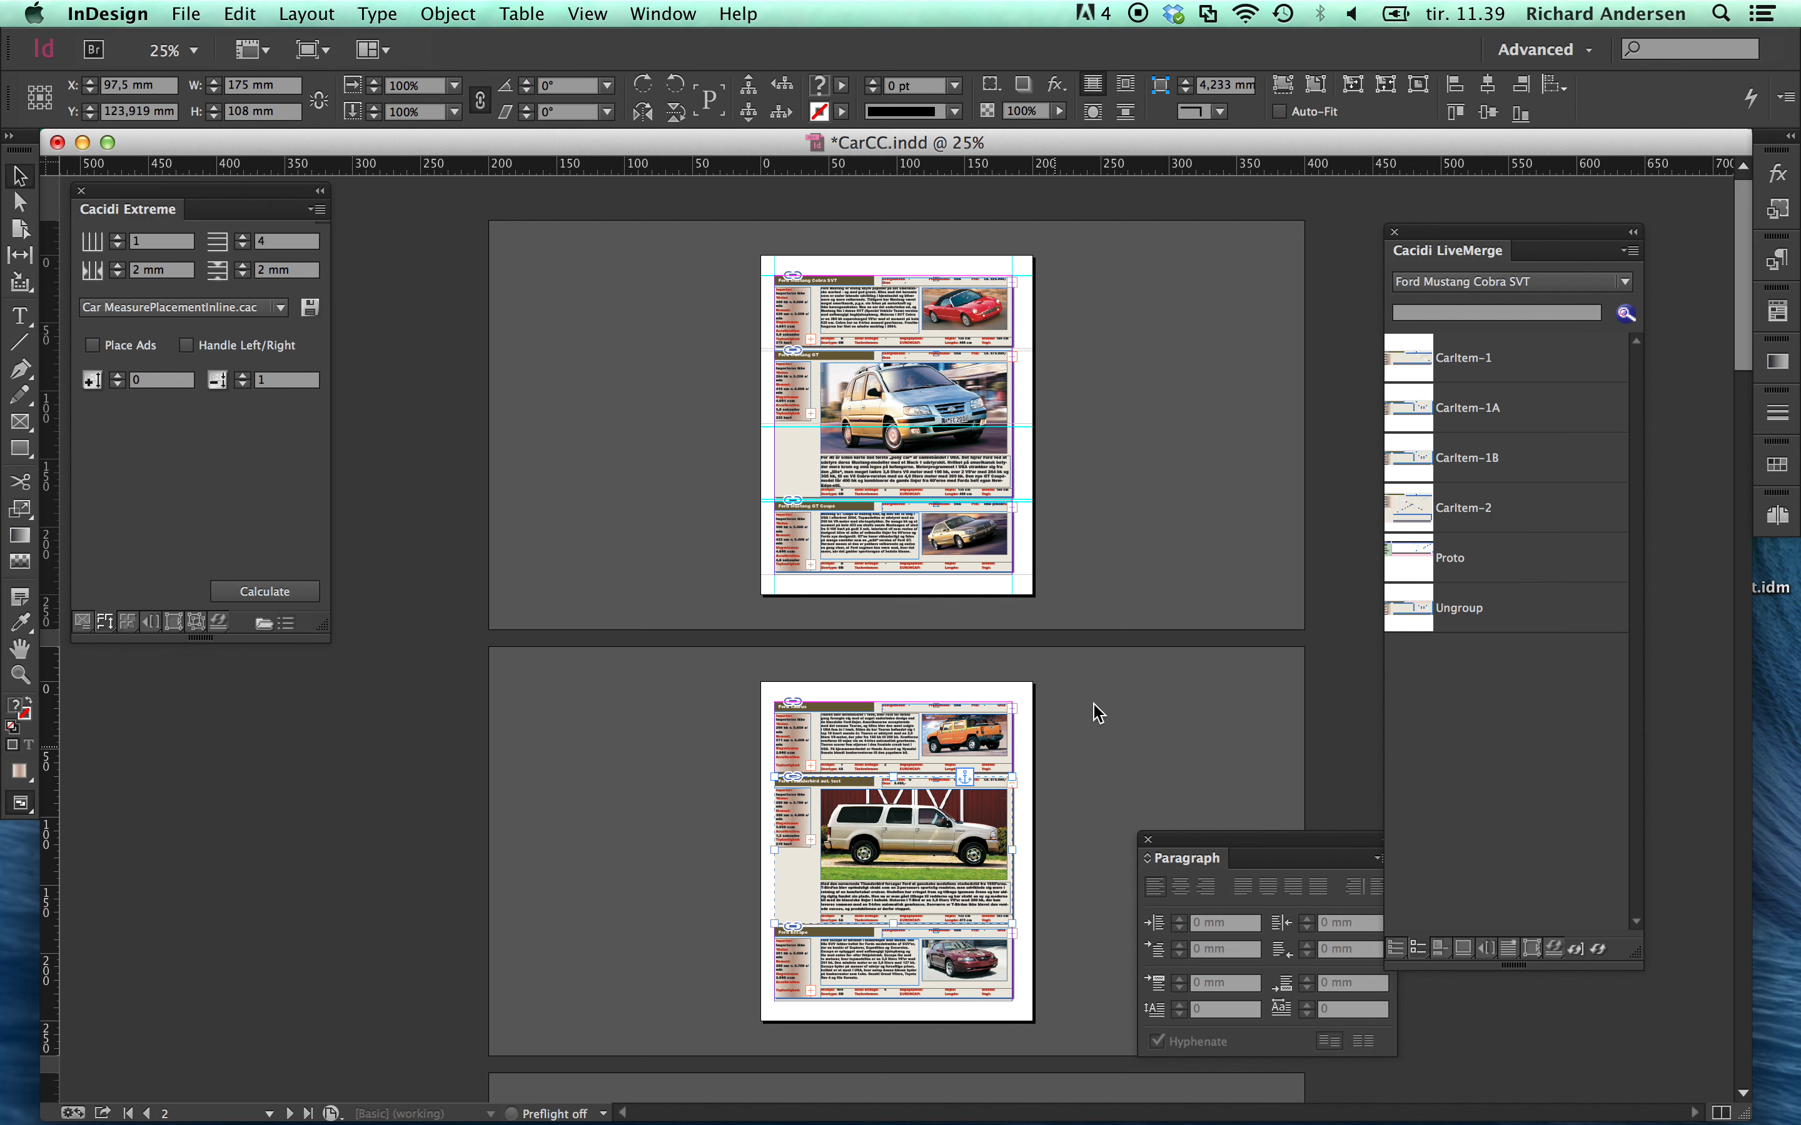
Apply the CarItem-2 design to the red sports car item, second on page 4.
scroll(1102, 711, "down", 1)
scroll(1101, 711, "down", 5)
scroll(1101, 711, "down", 3)
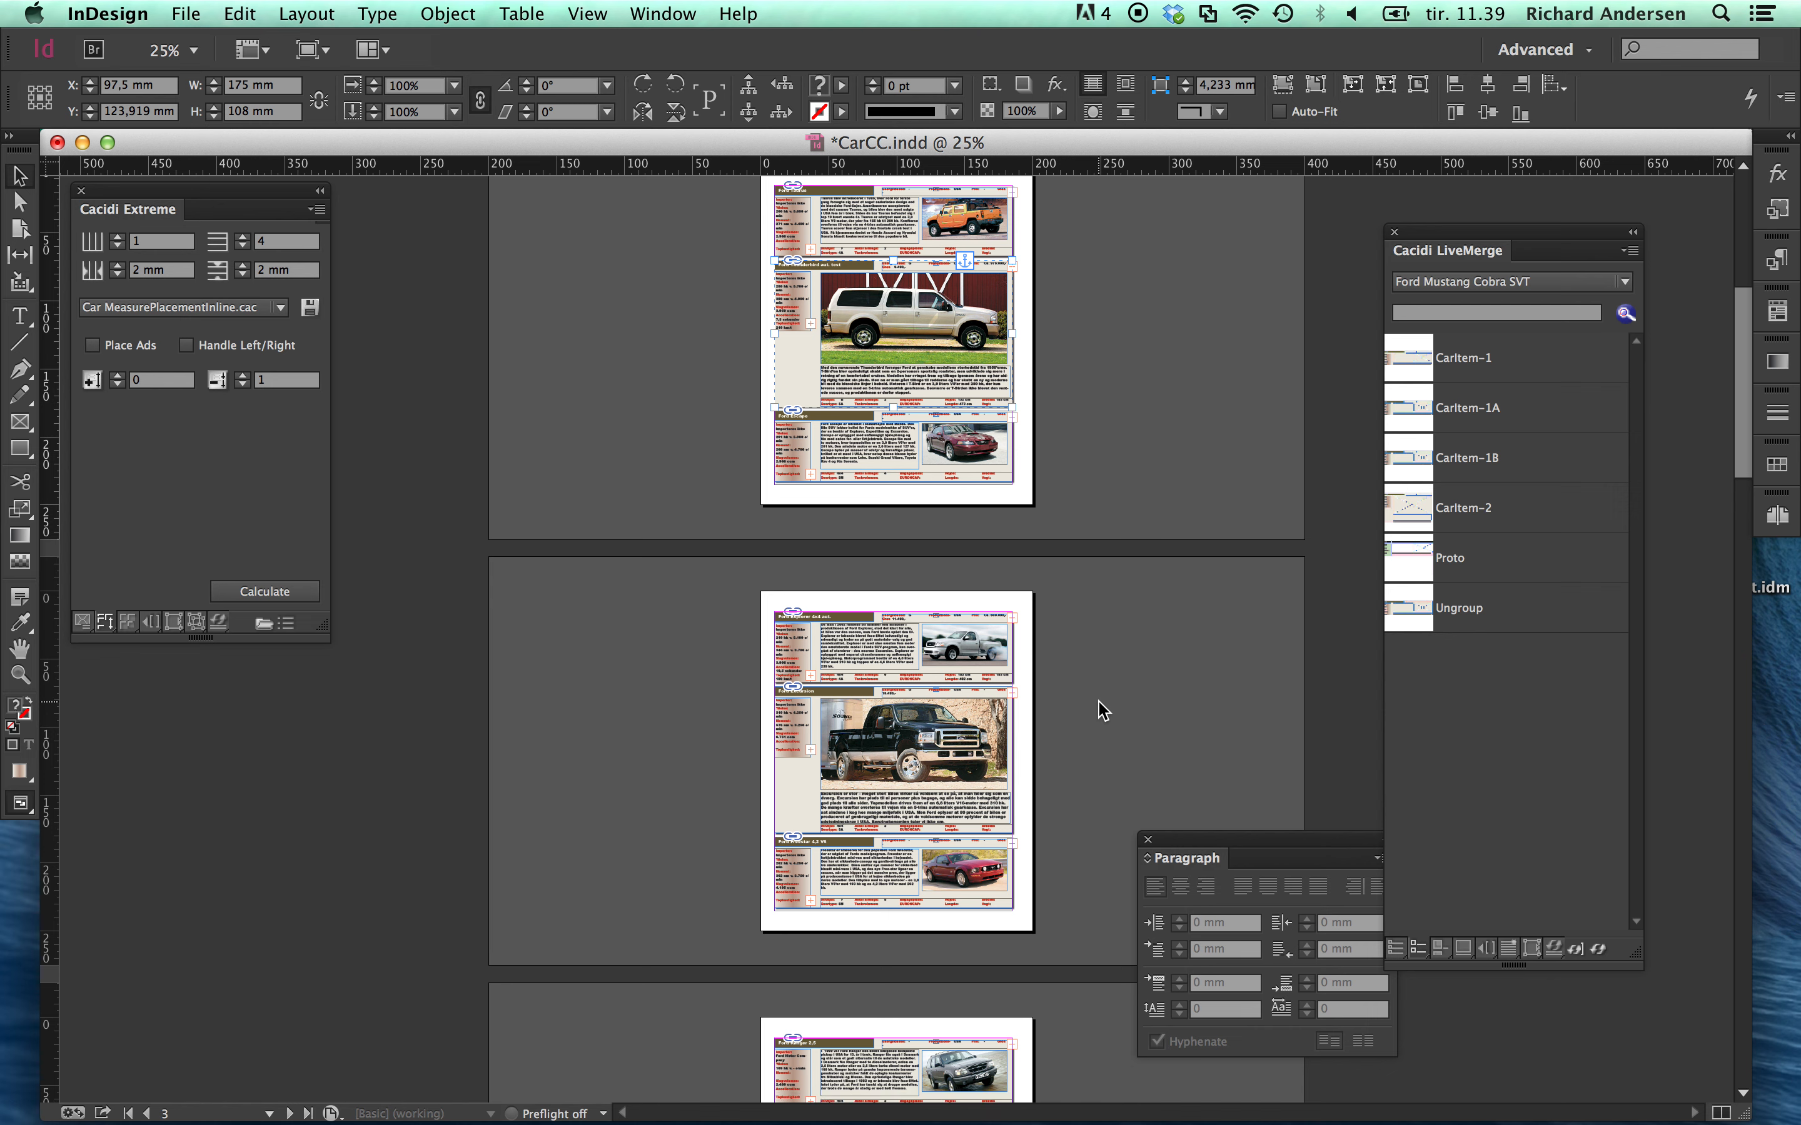
left_click(871, 874)
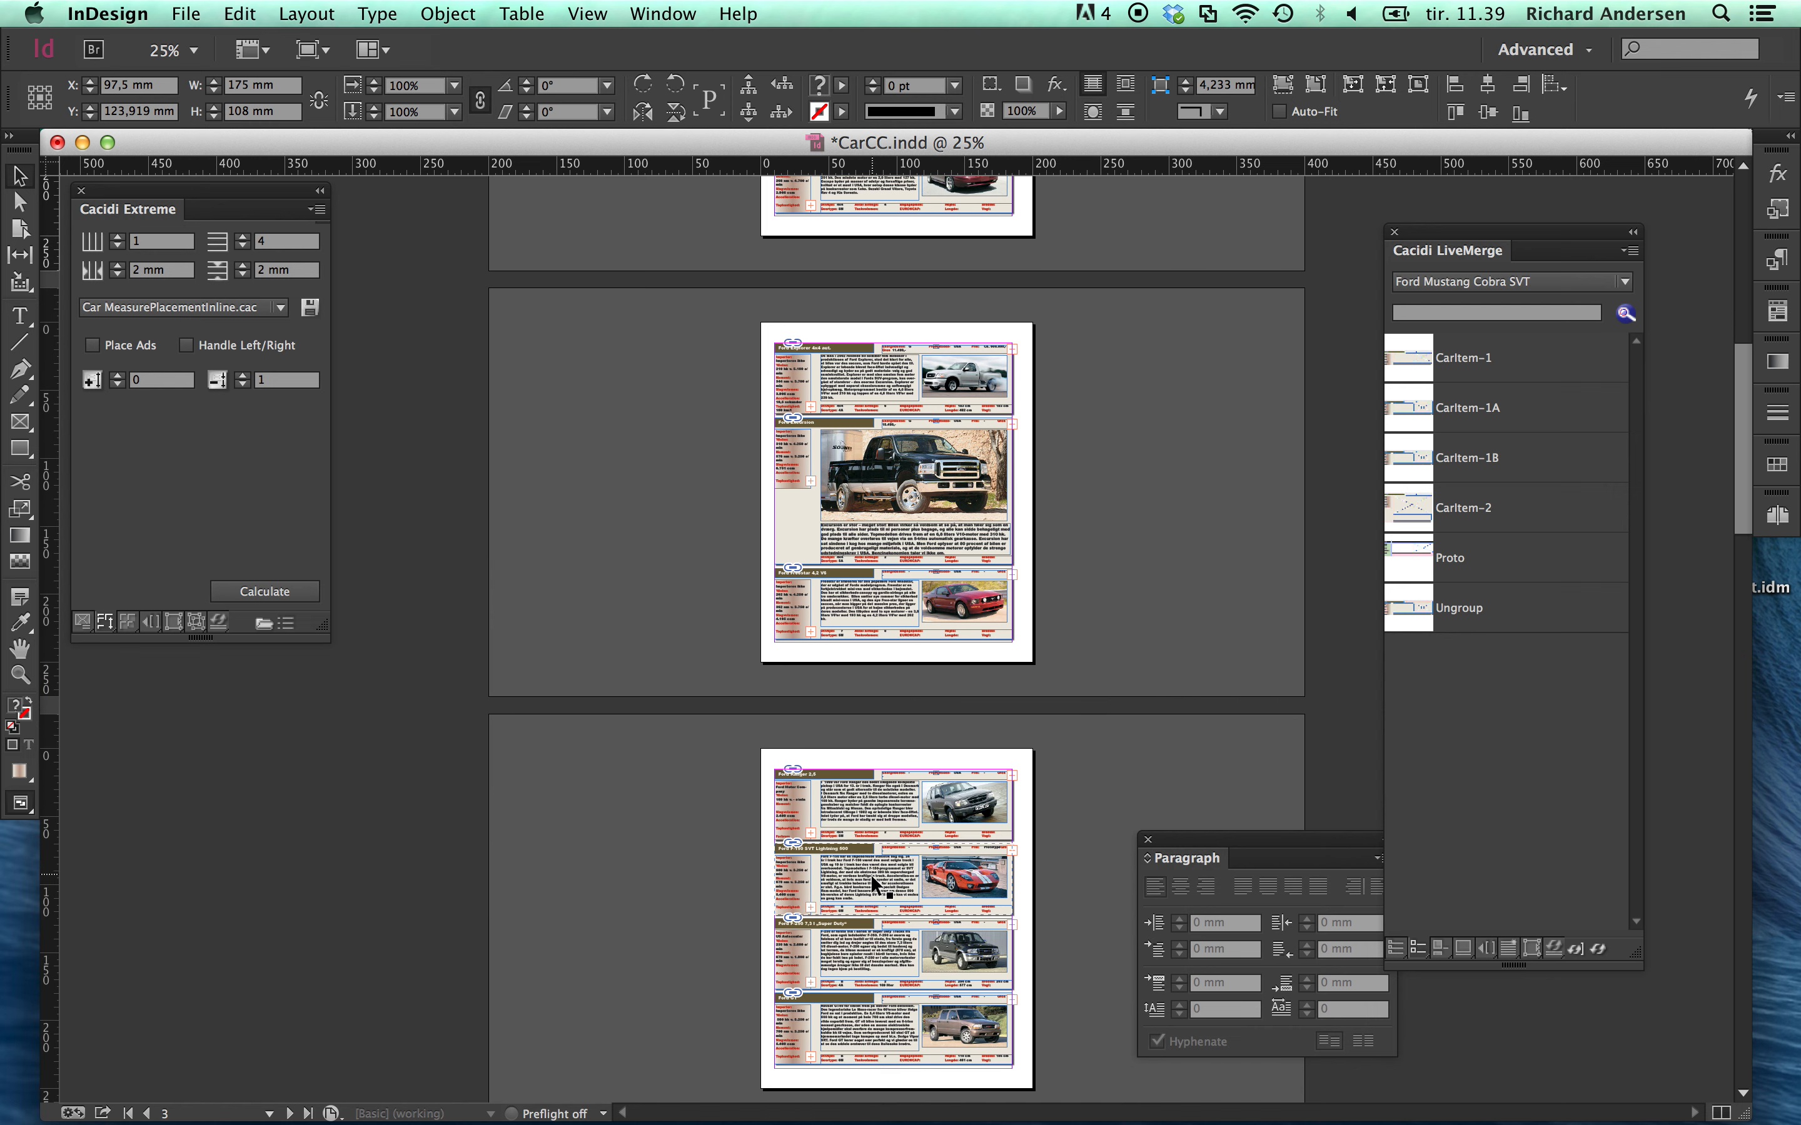
double_click(1492, 513)
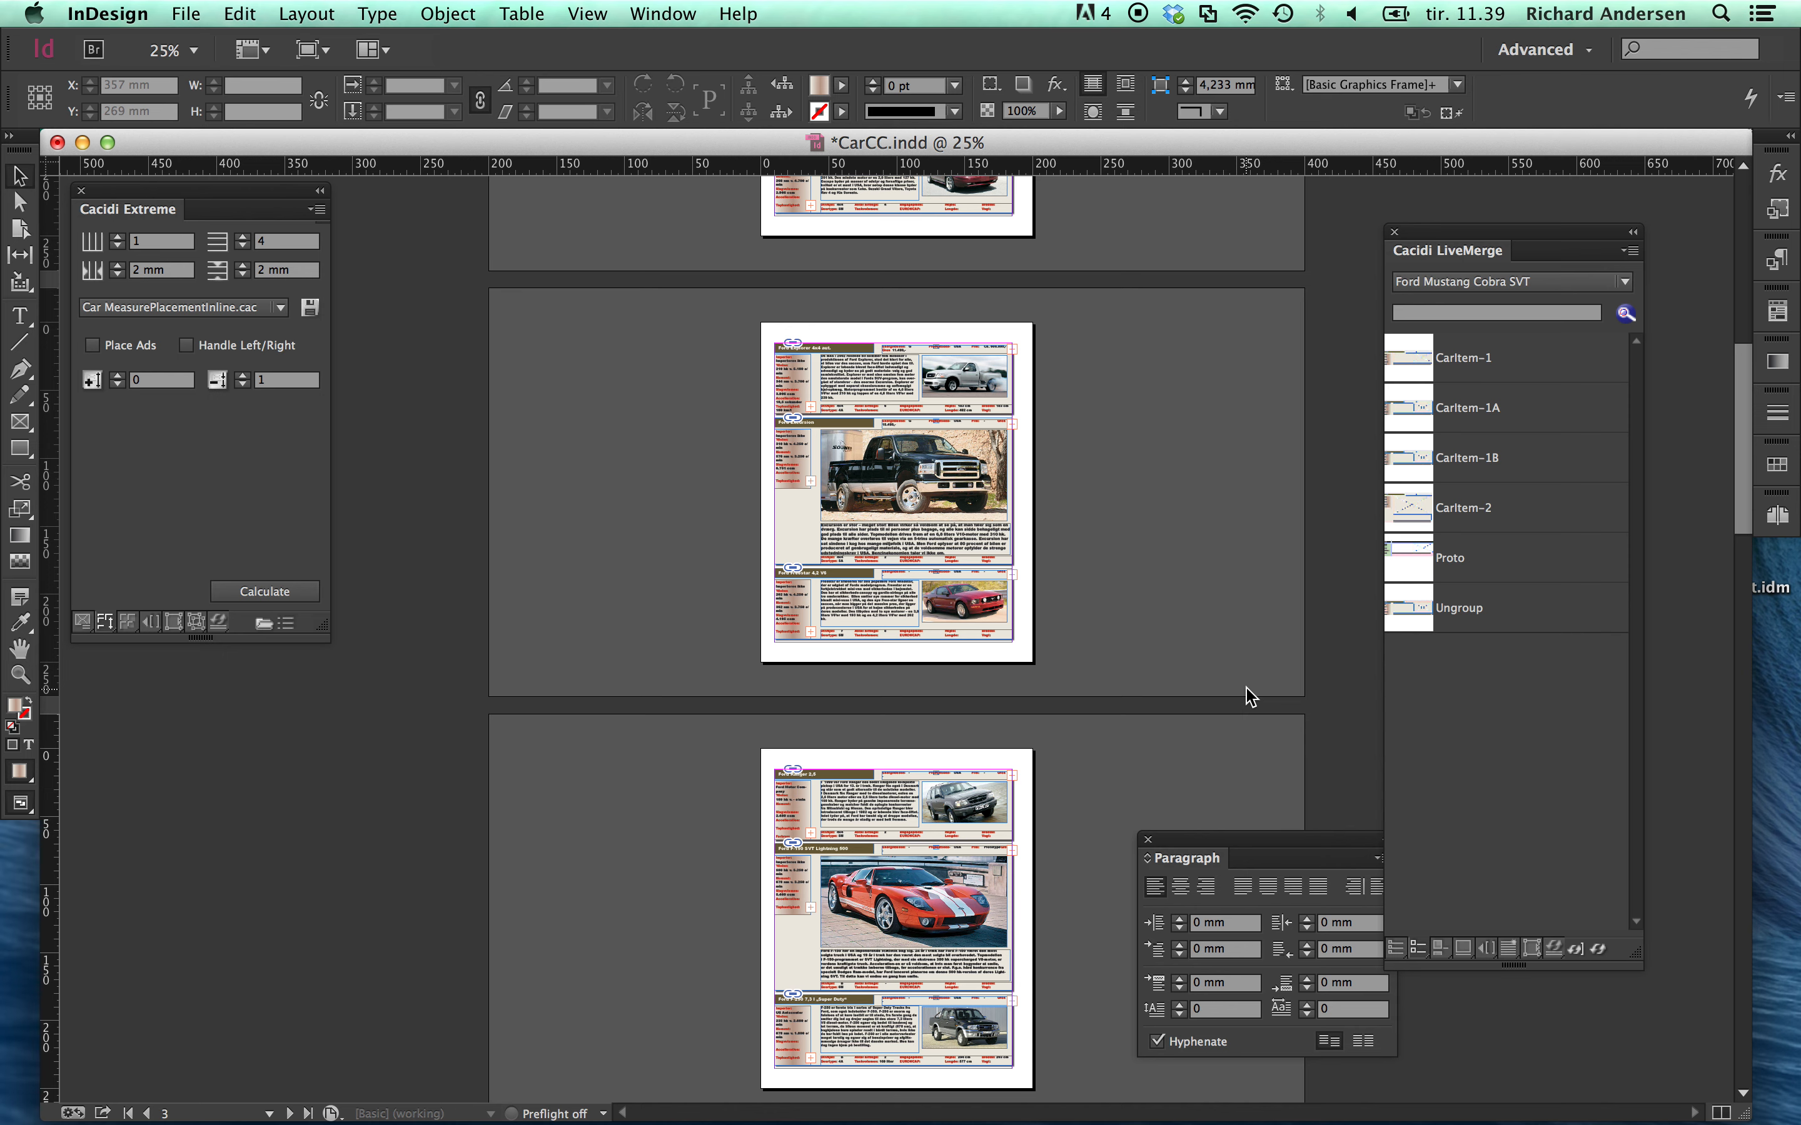
key("super+space")
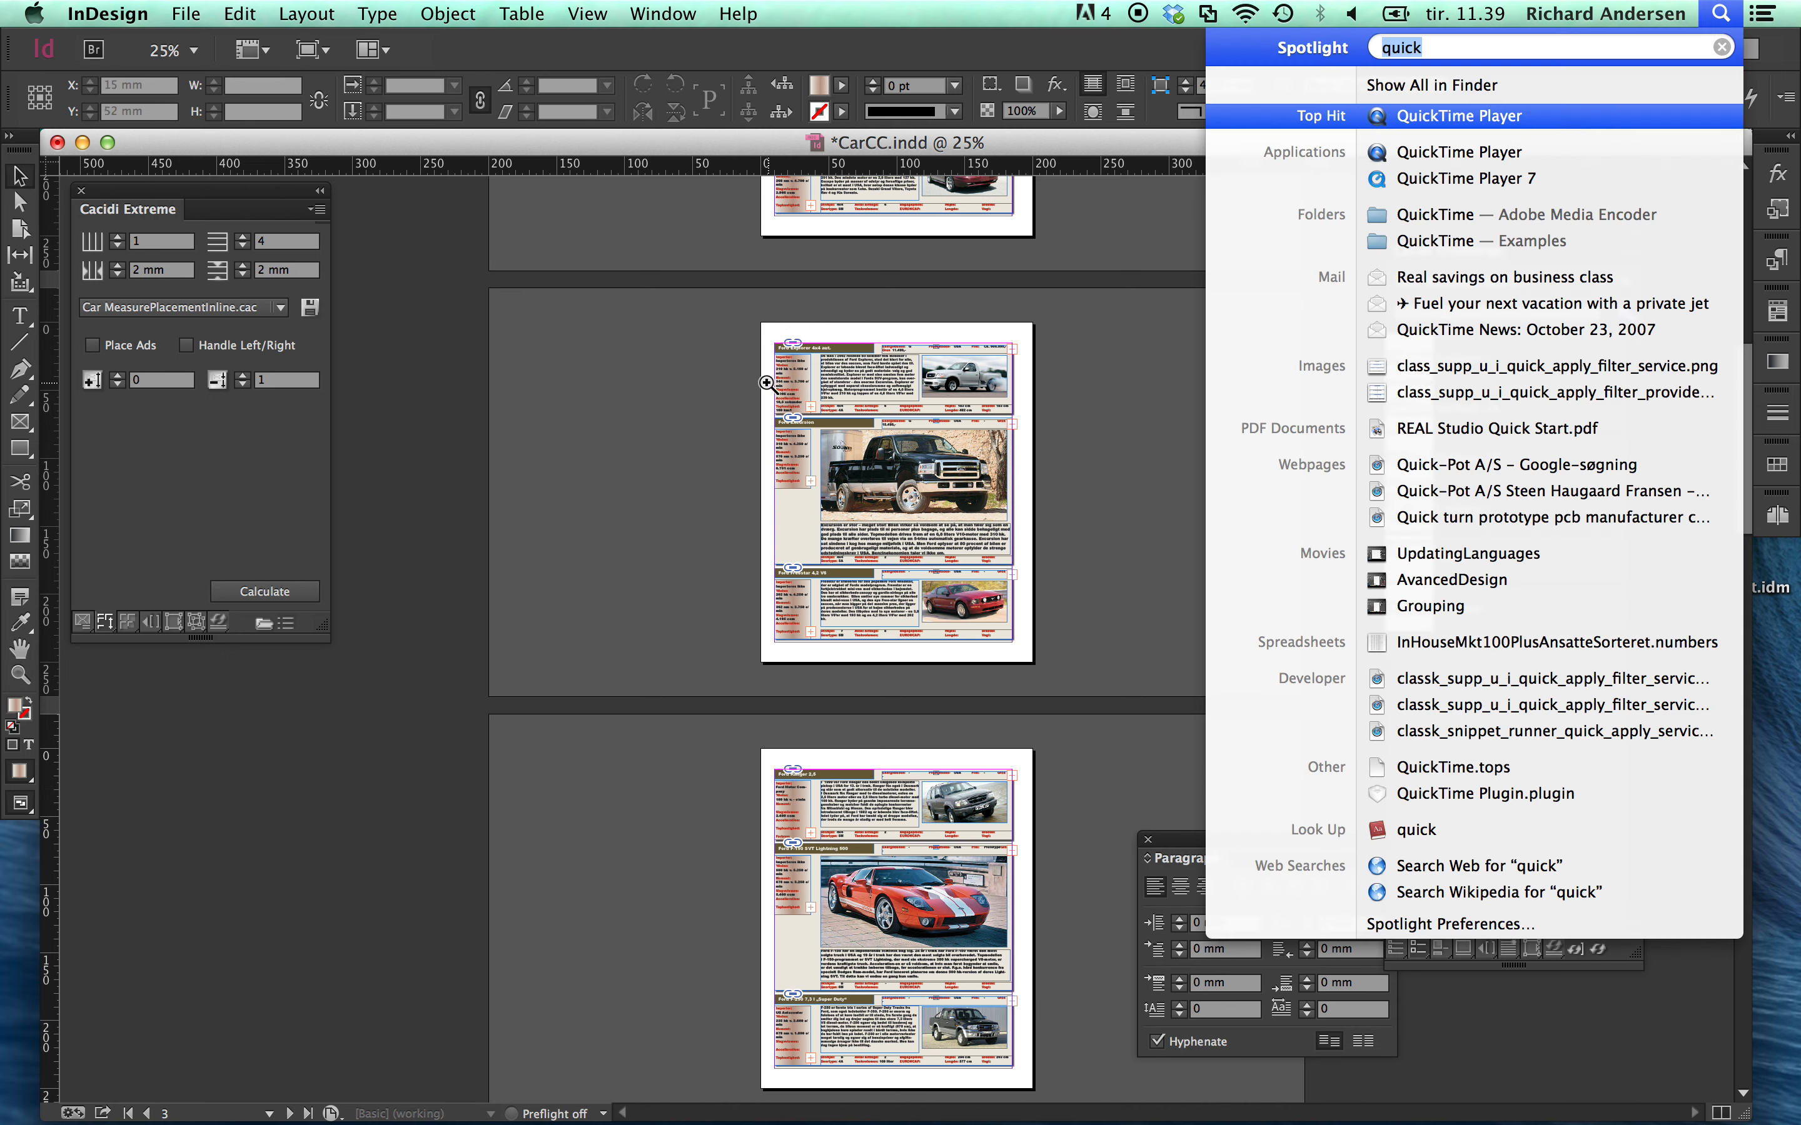
left_click_drag(763, 382, 1061, 626)
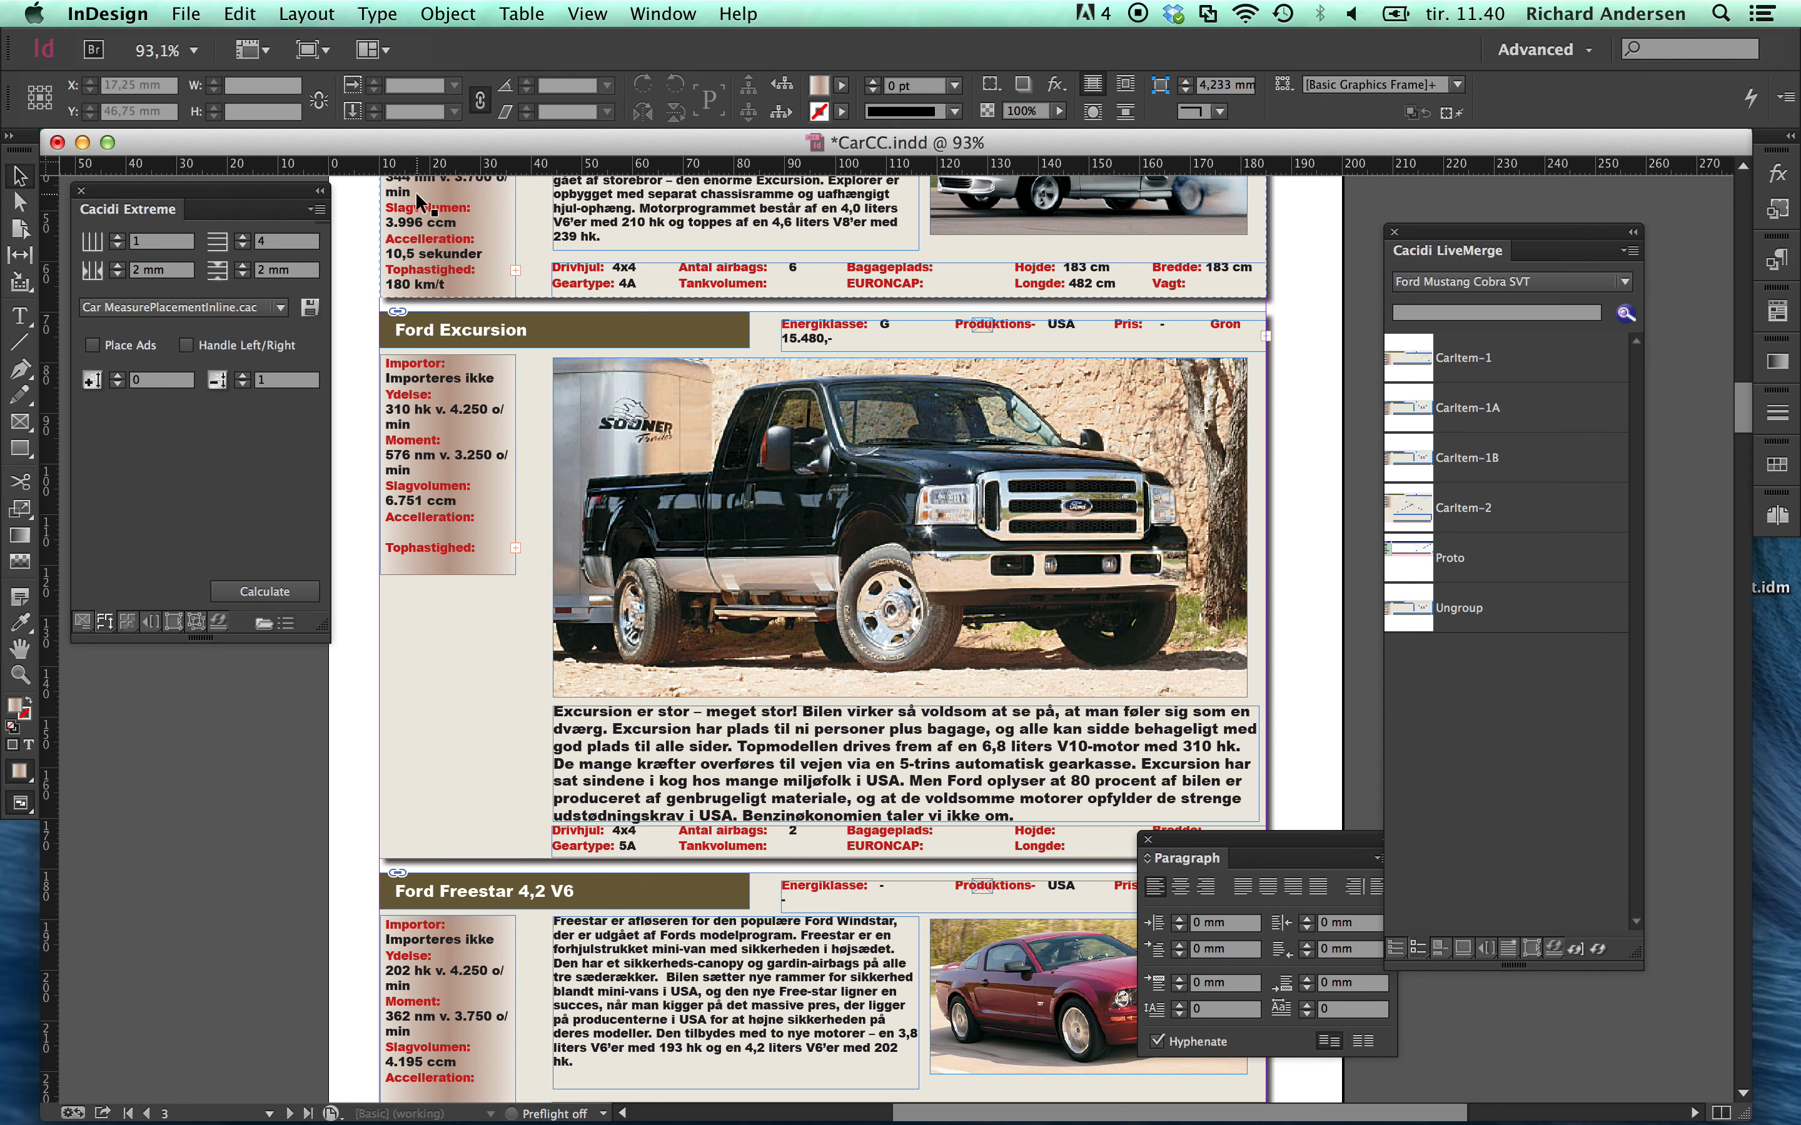
Open the online Cacidi Manual in Safari and look through its "Selecting an AutoCalc Method" section.
left_click(316, 210)
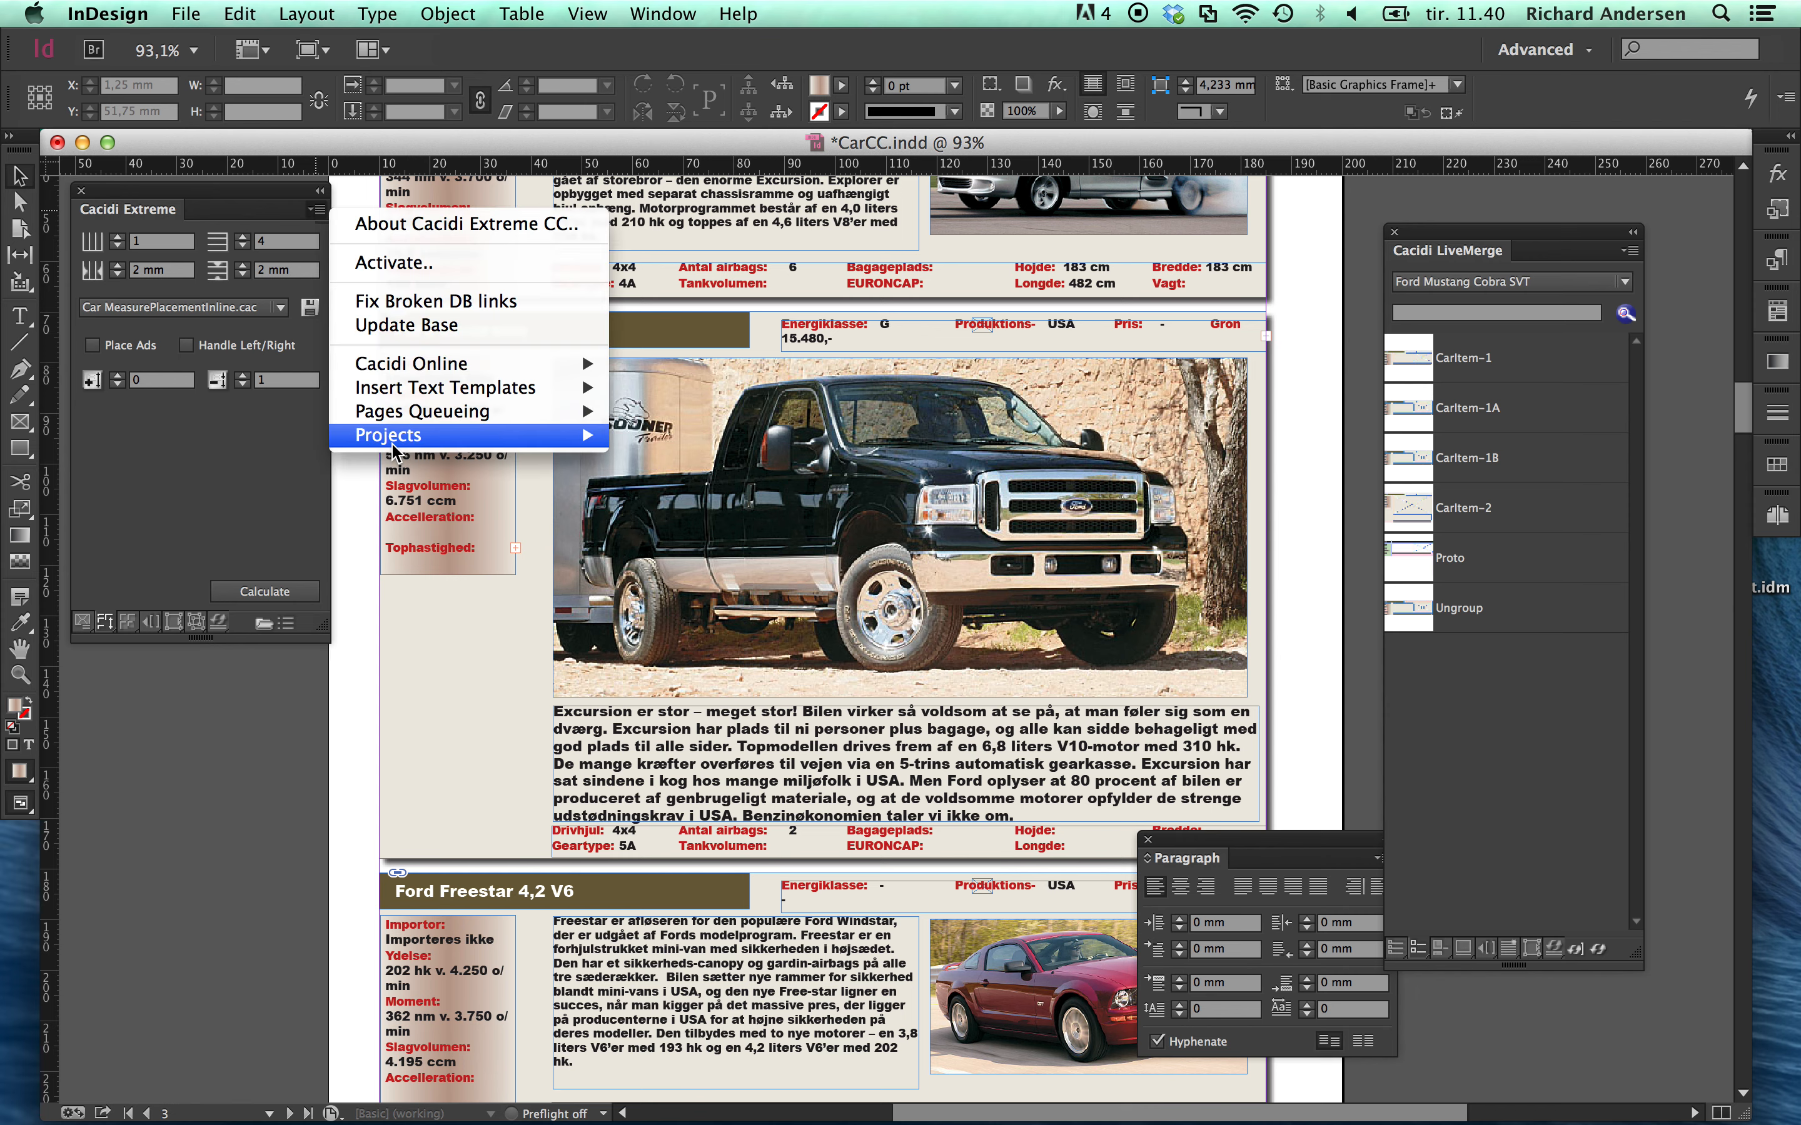
mouse_move(445, 365)
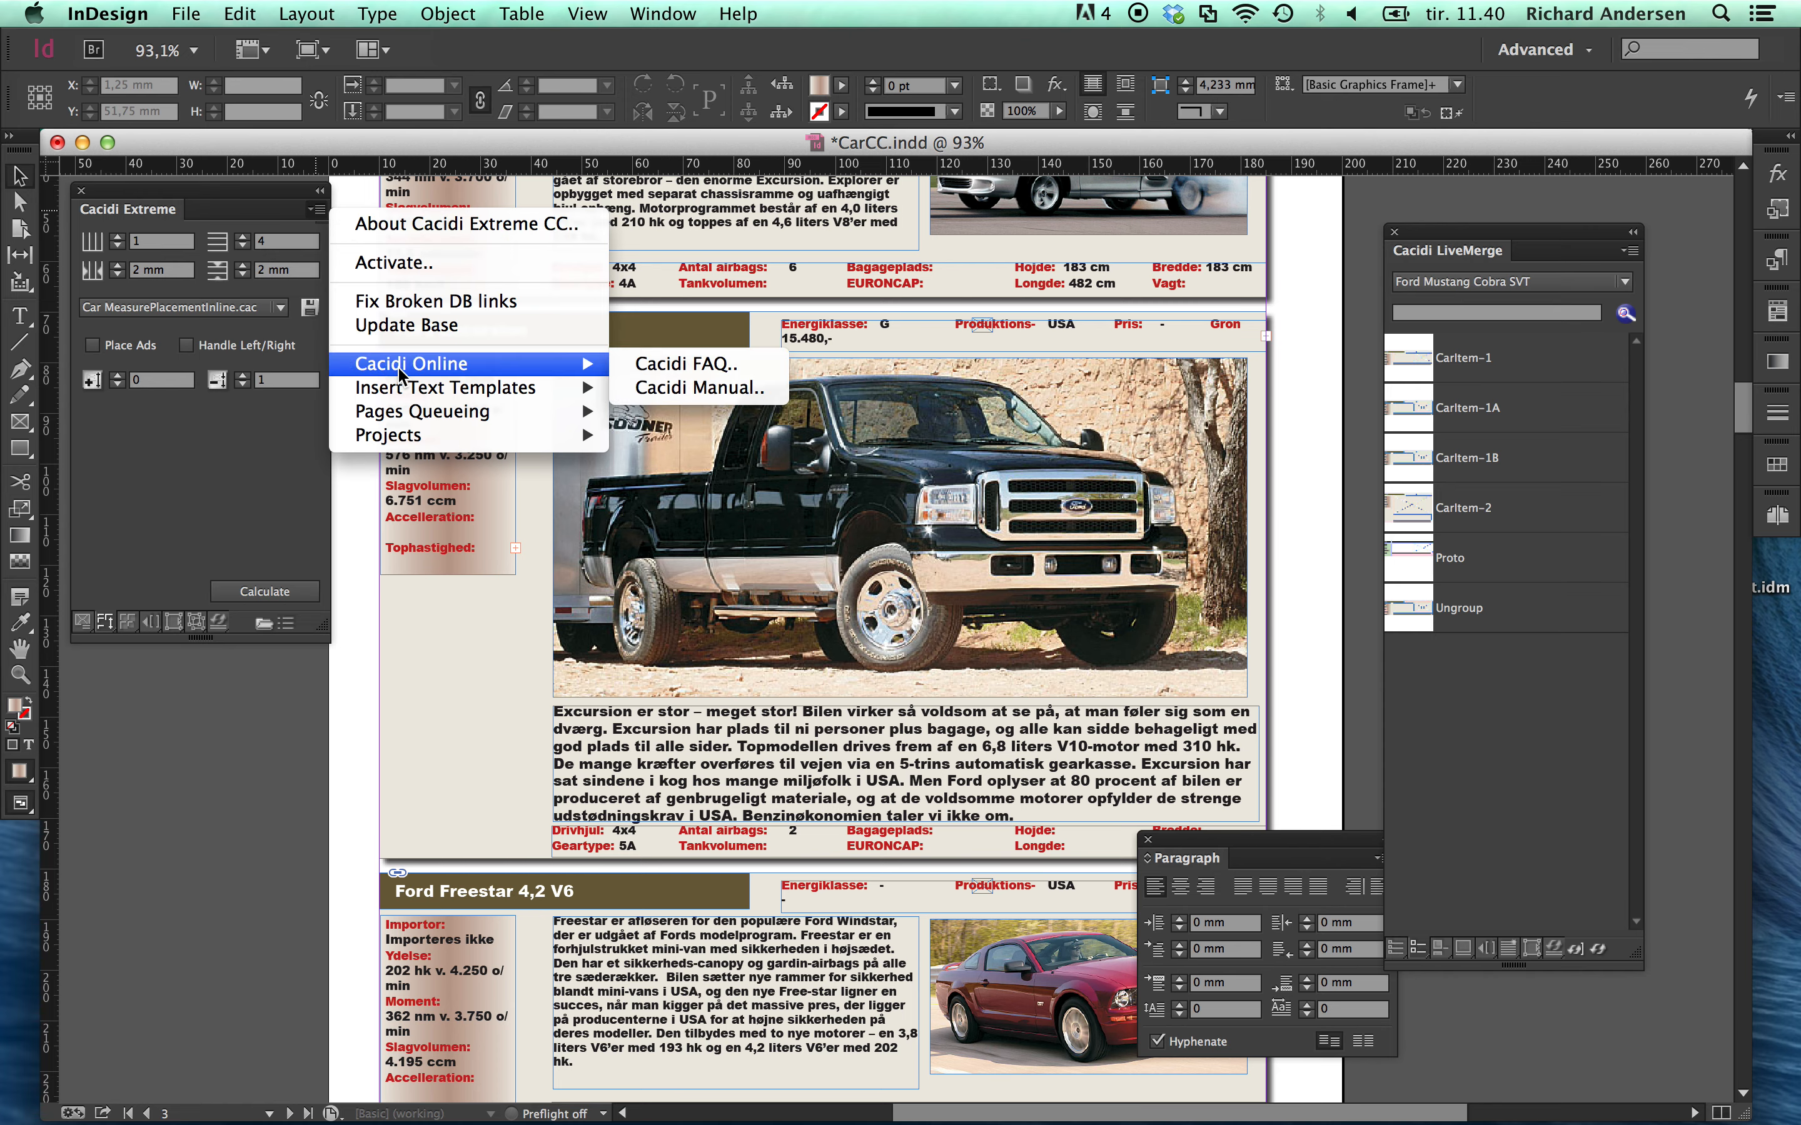
left_click(683, 390)
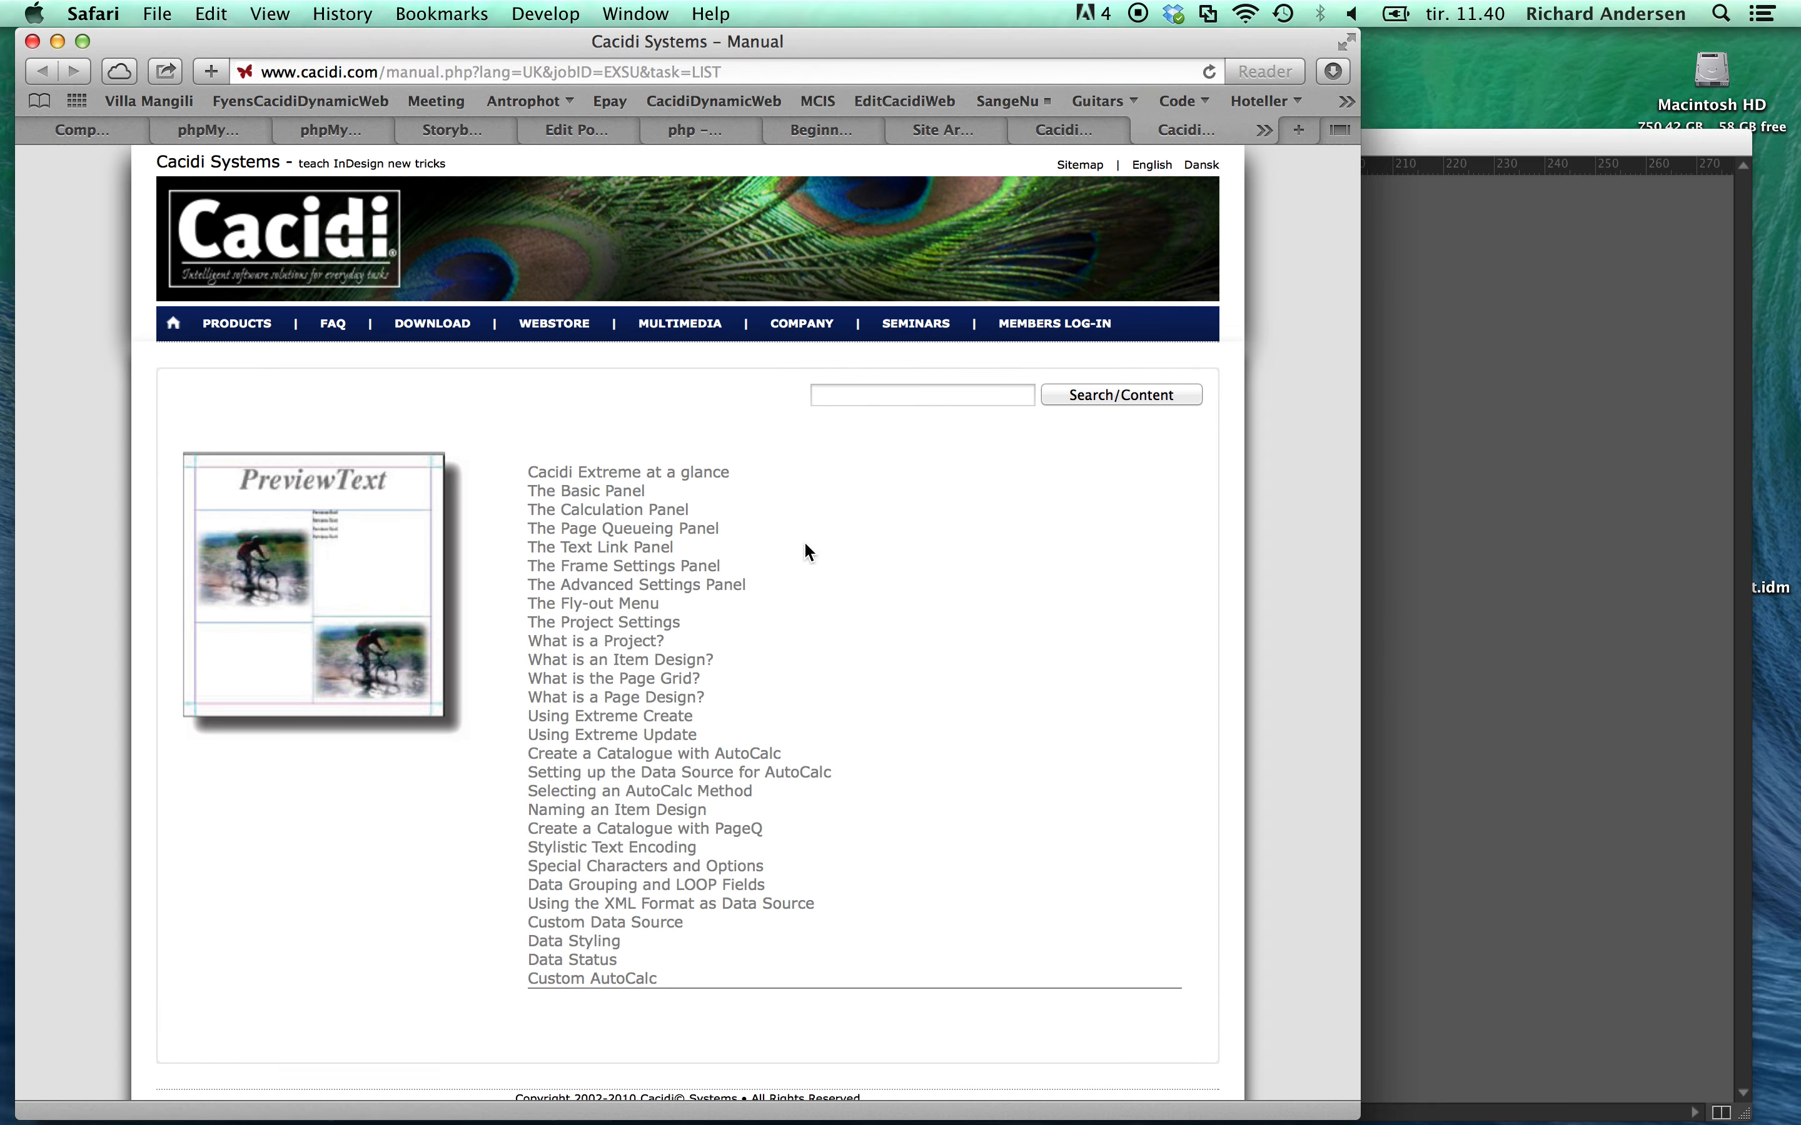
left_click(703, 795)
scroll(703, 789, "down", 10)
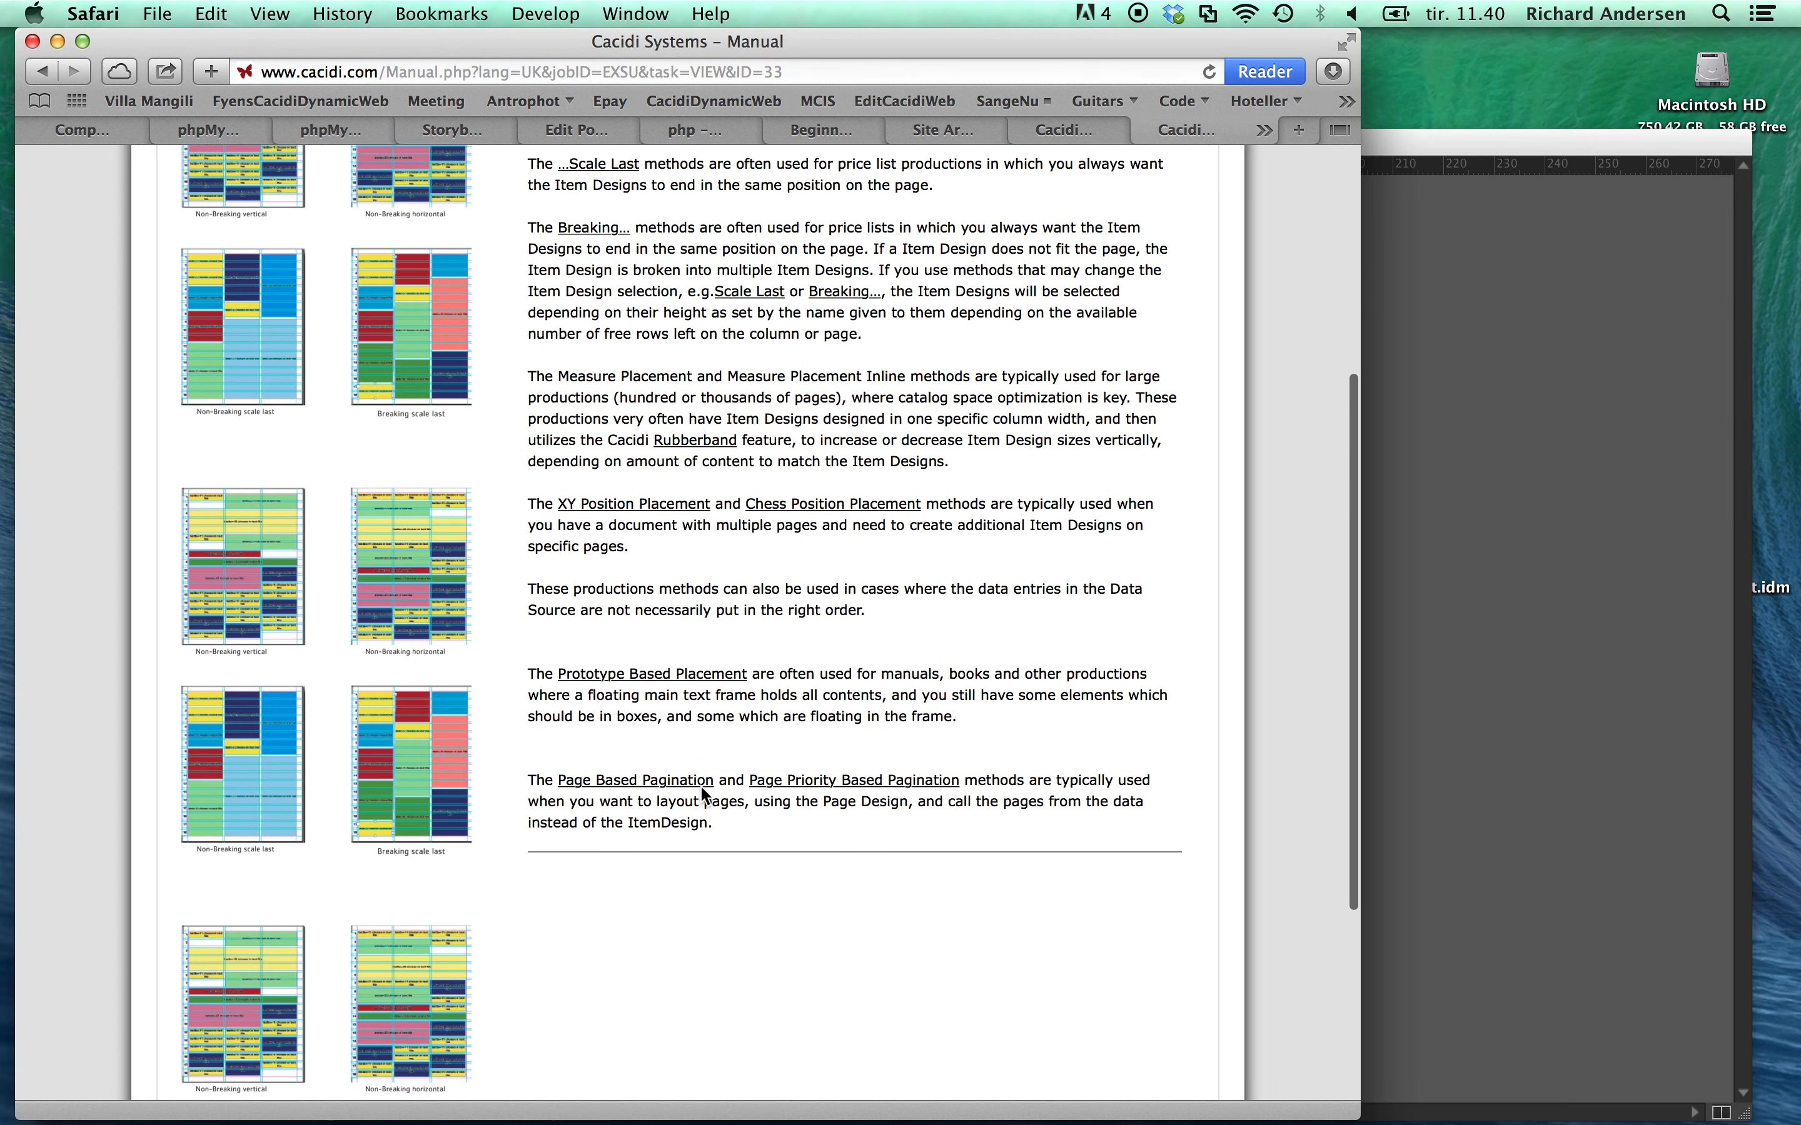
scroll(702, 788, "up", 10)
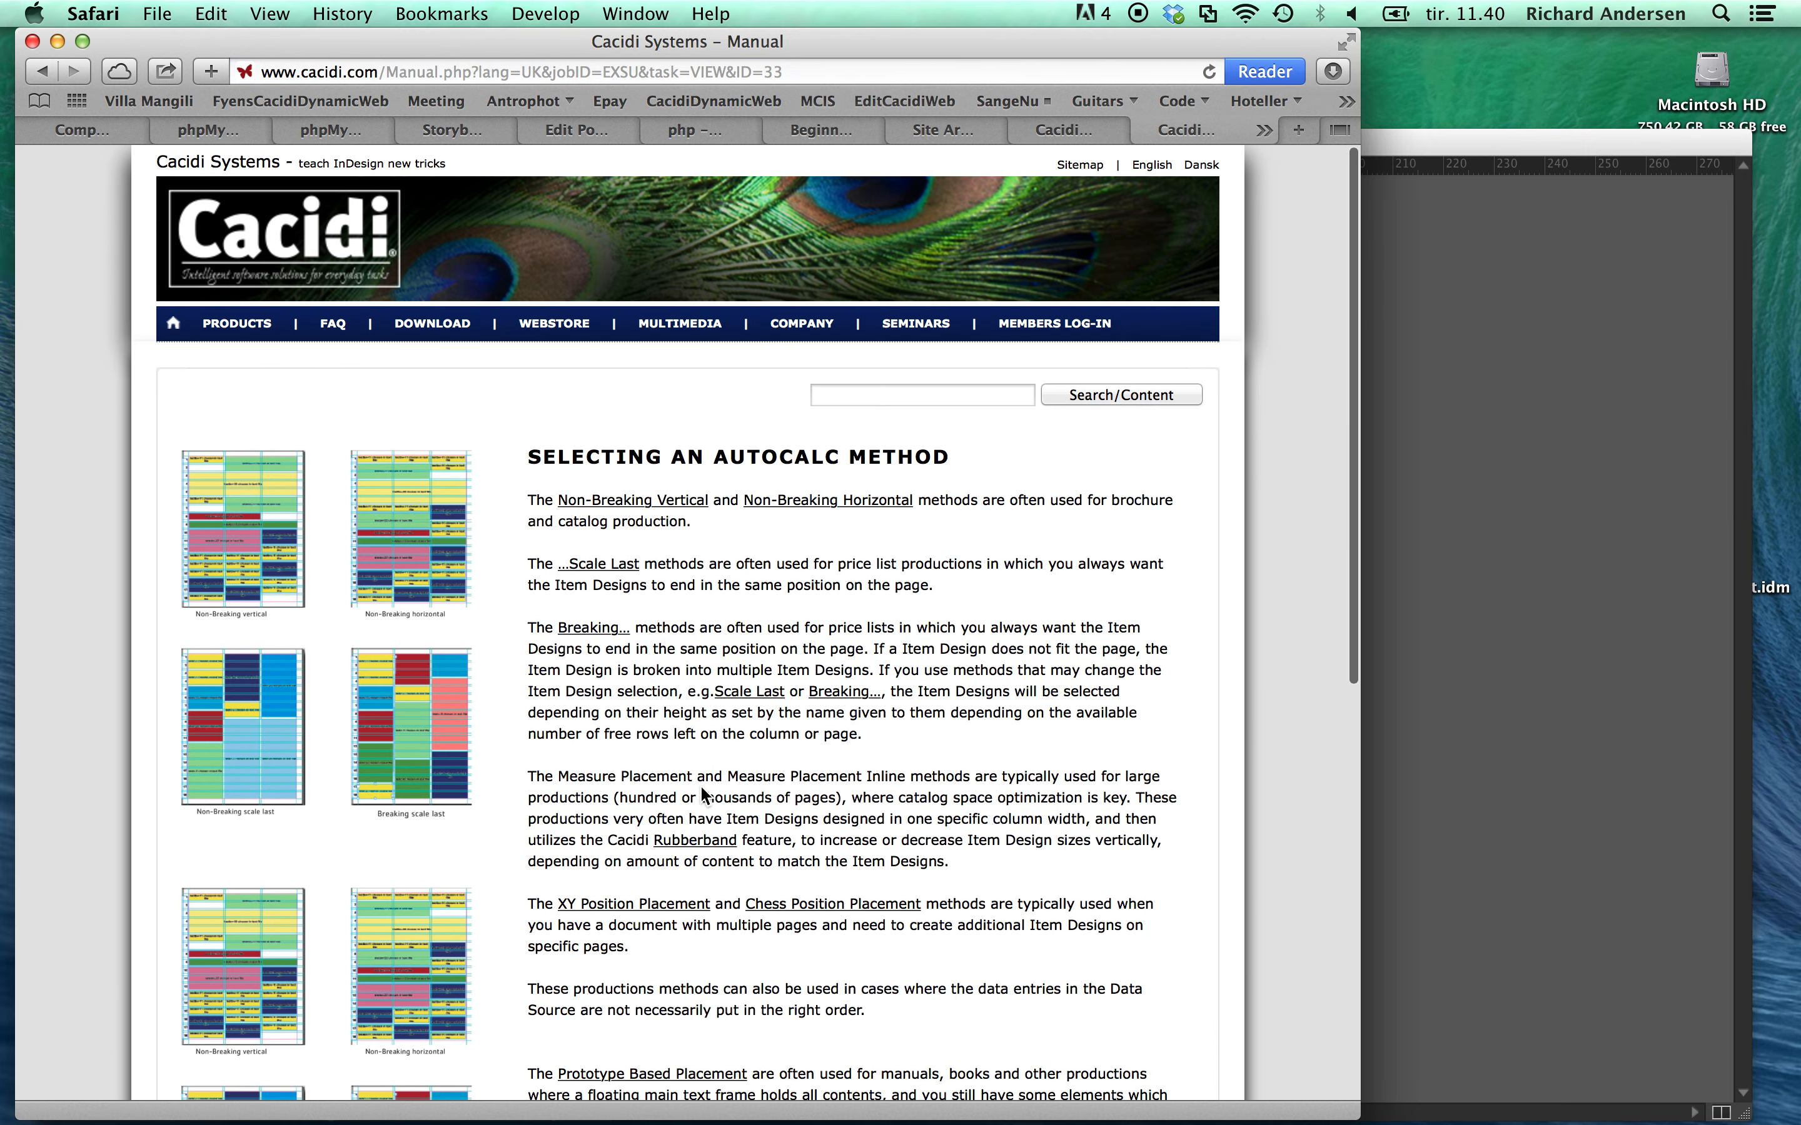
Switch back to InDesign and look through the Cacidi Extreme options, including Projects, without choosing one.
left_click(1561, 524)
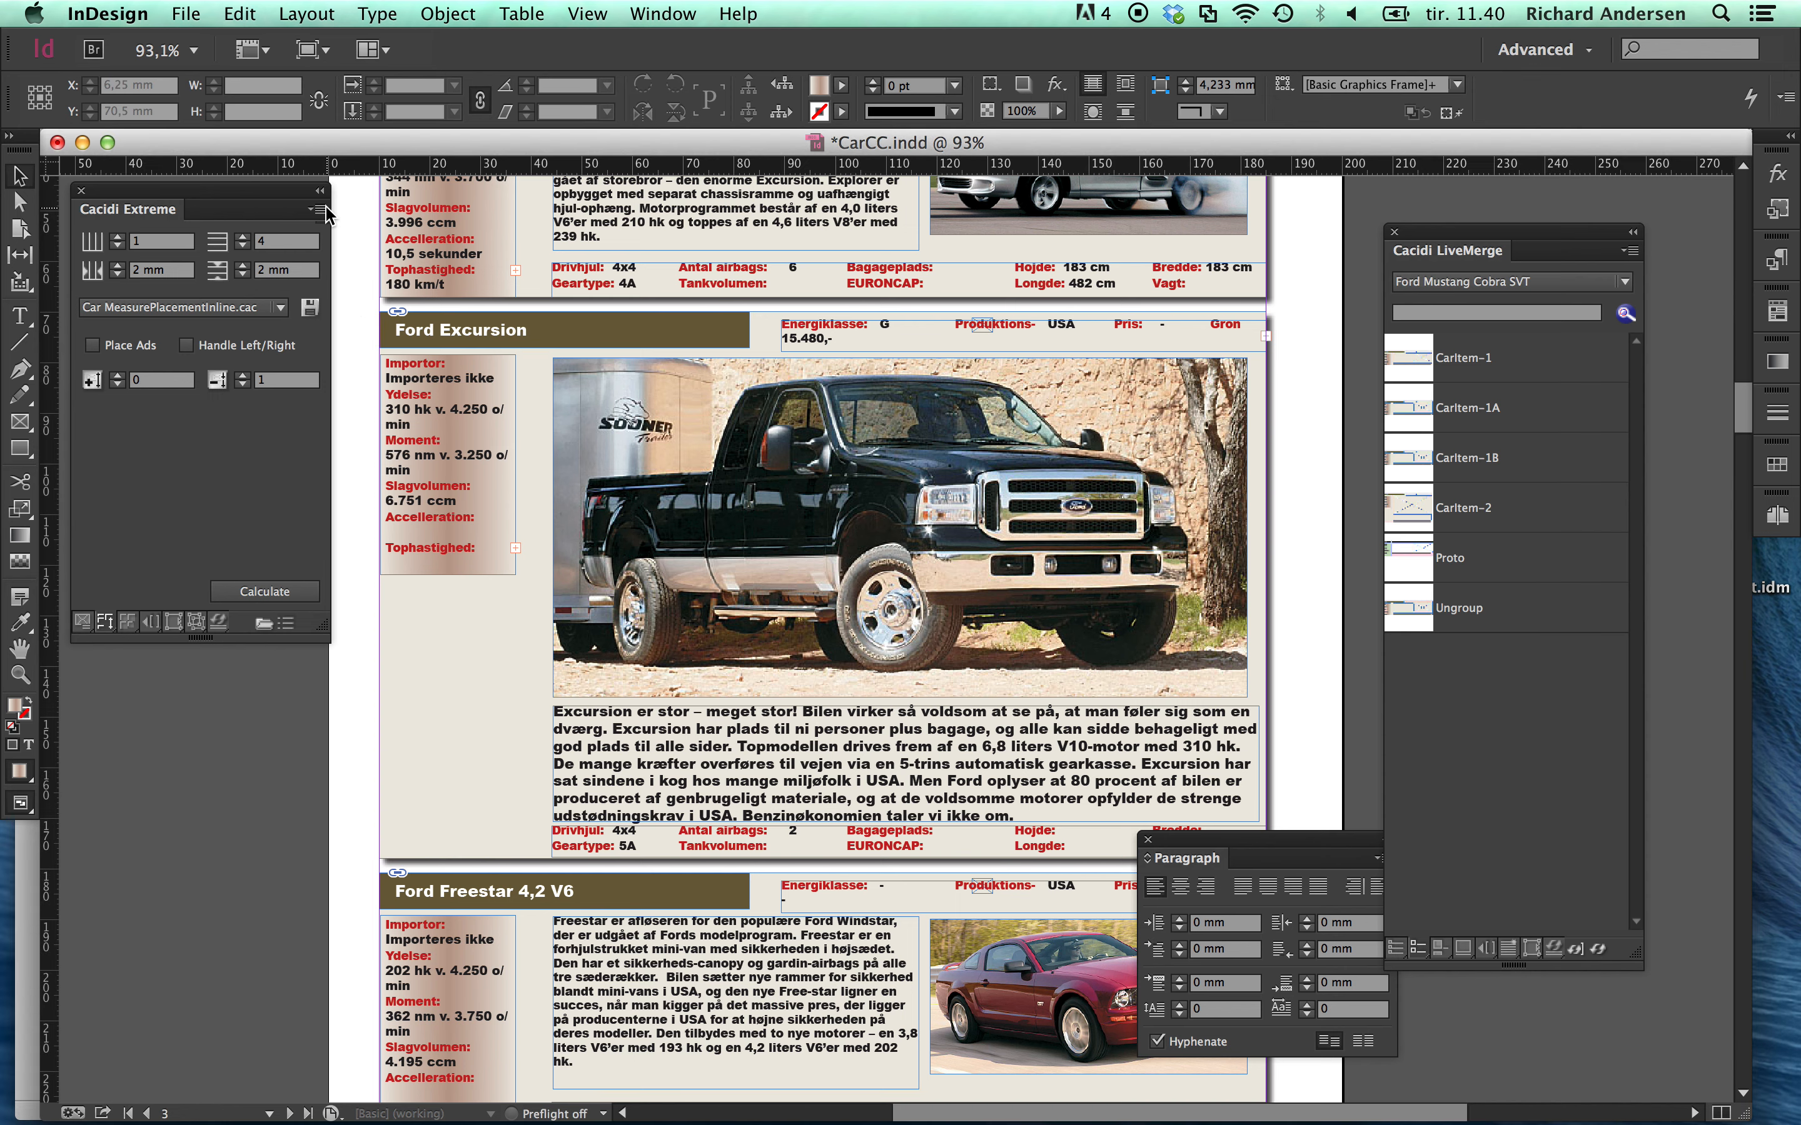
left_click(317, 210)
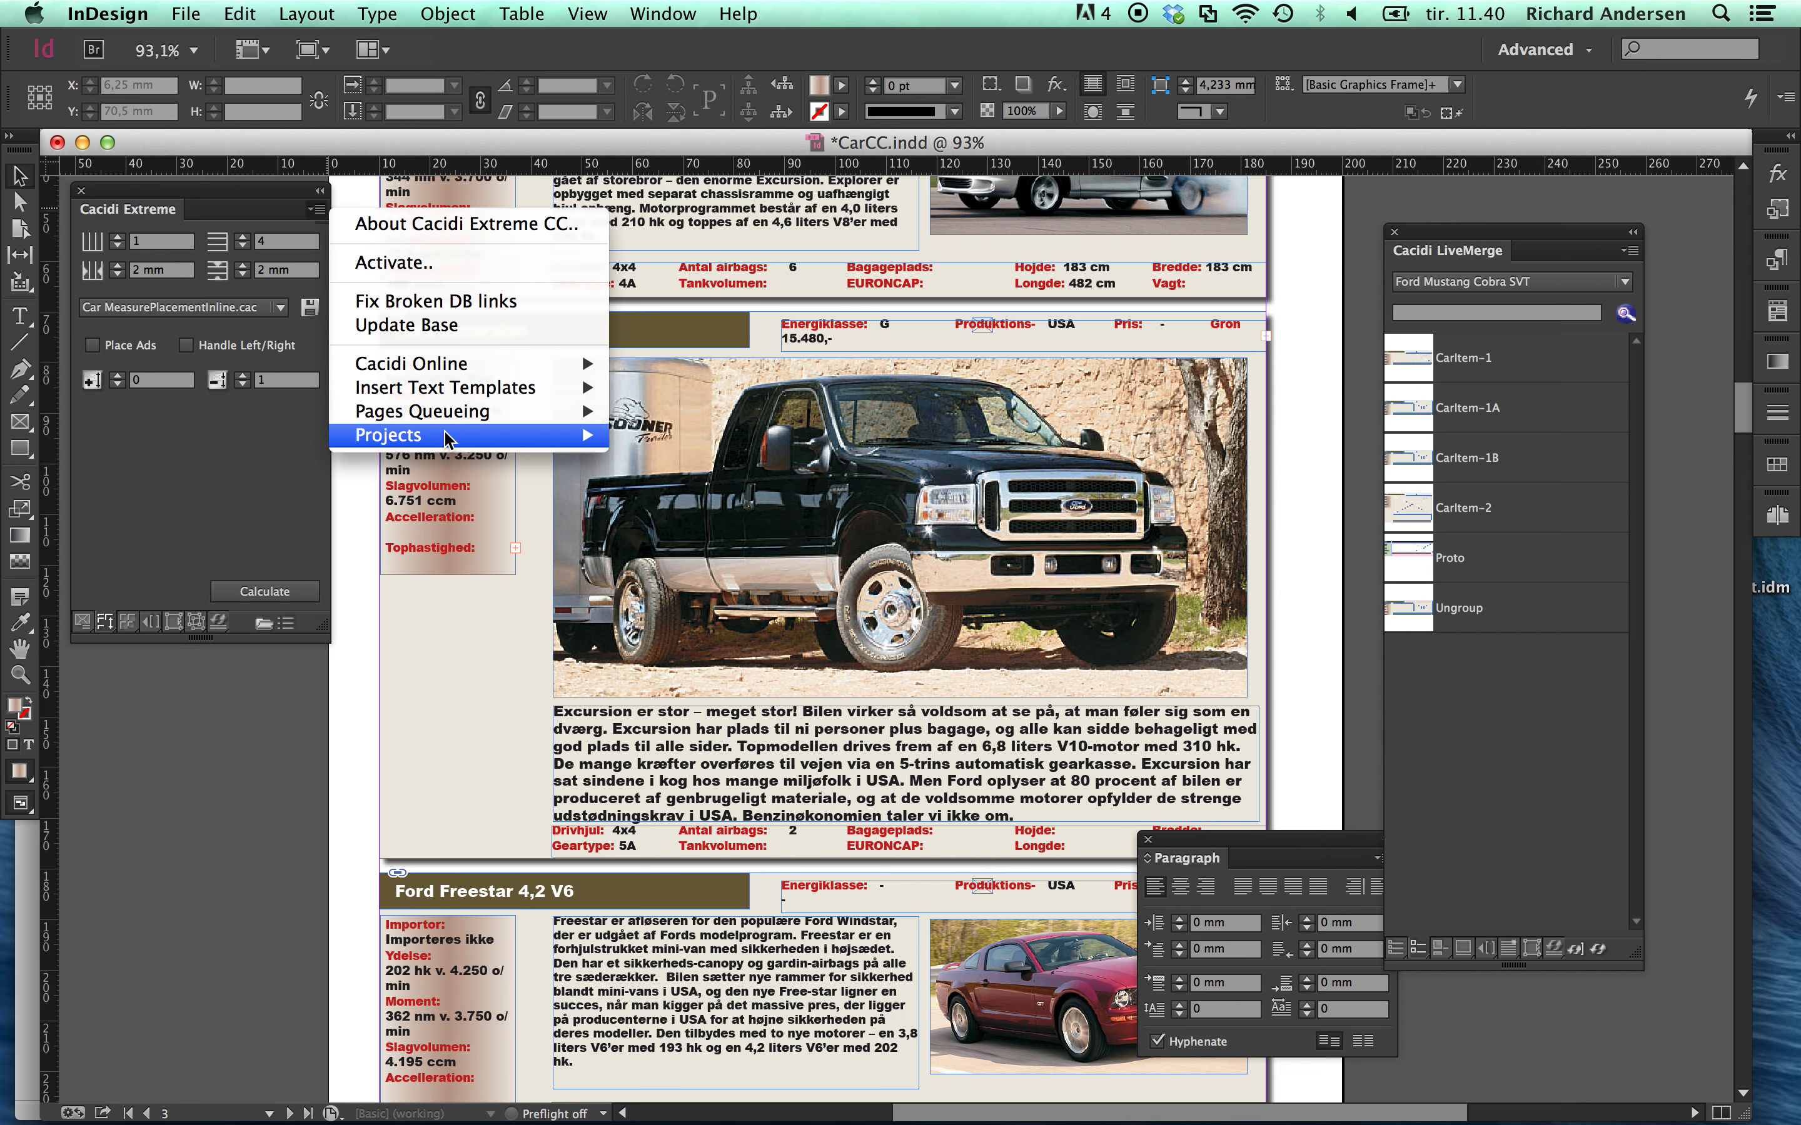
mouse_move(447, 438)
left_click(821, 181)
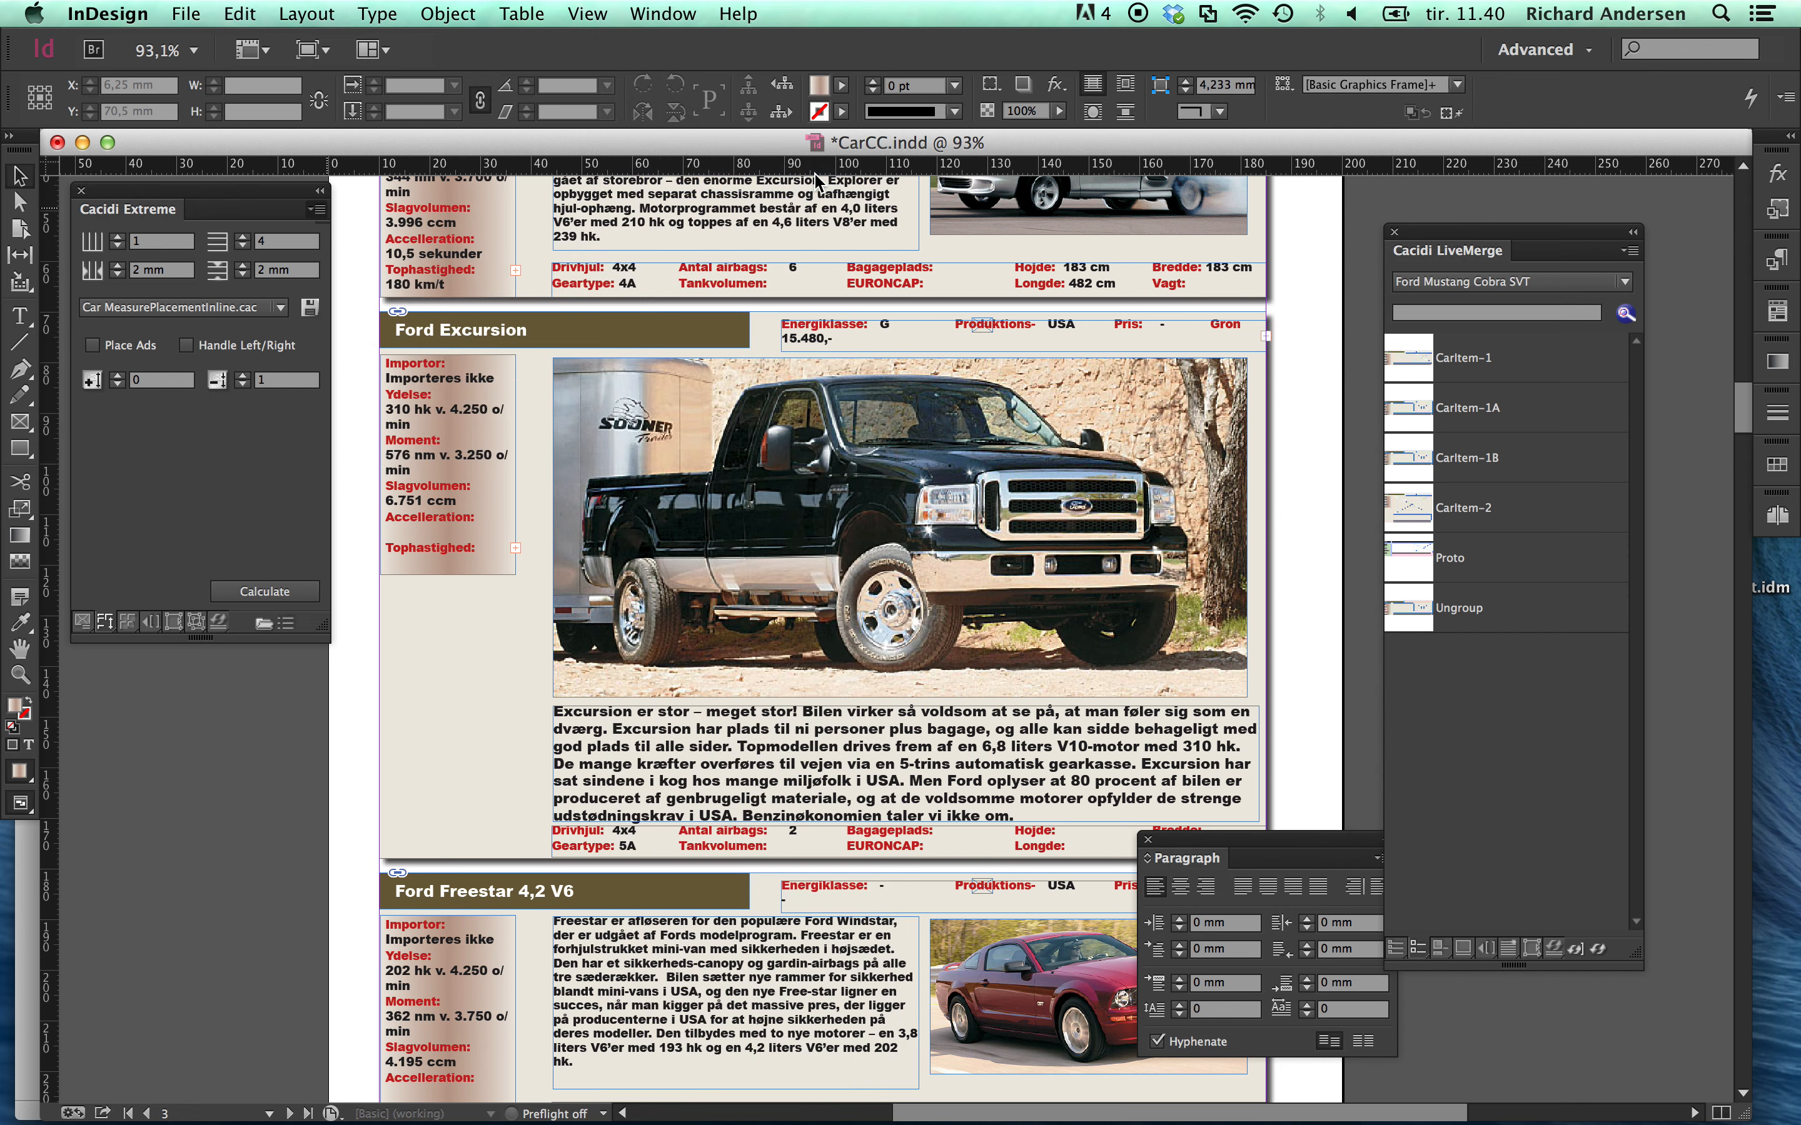
Load the AC Prototype Cacidi Manual project with its mySQL settings and open the ProtoSpread.indd template.
left_click(287, 624)
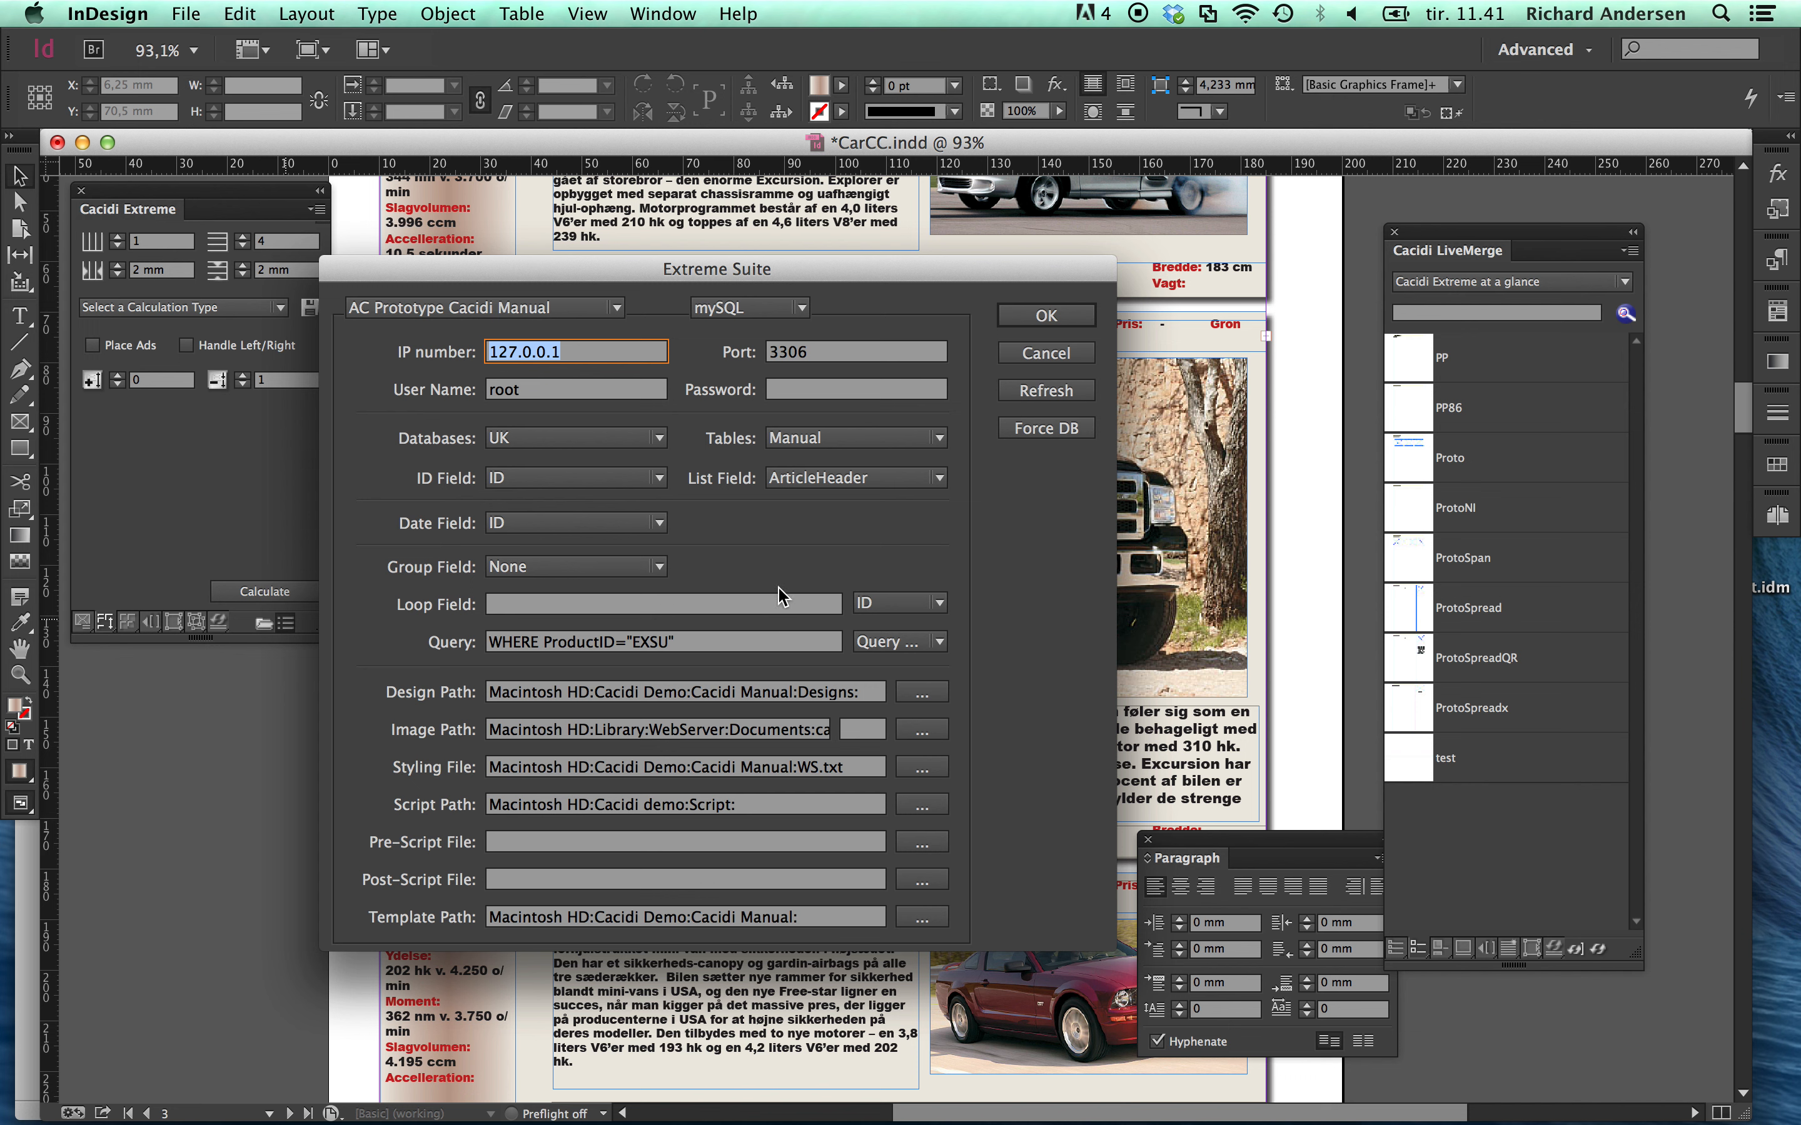
left_click(1080, 316)
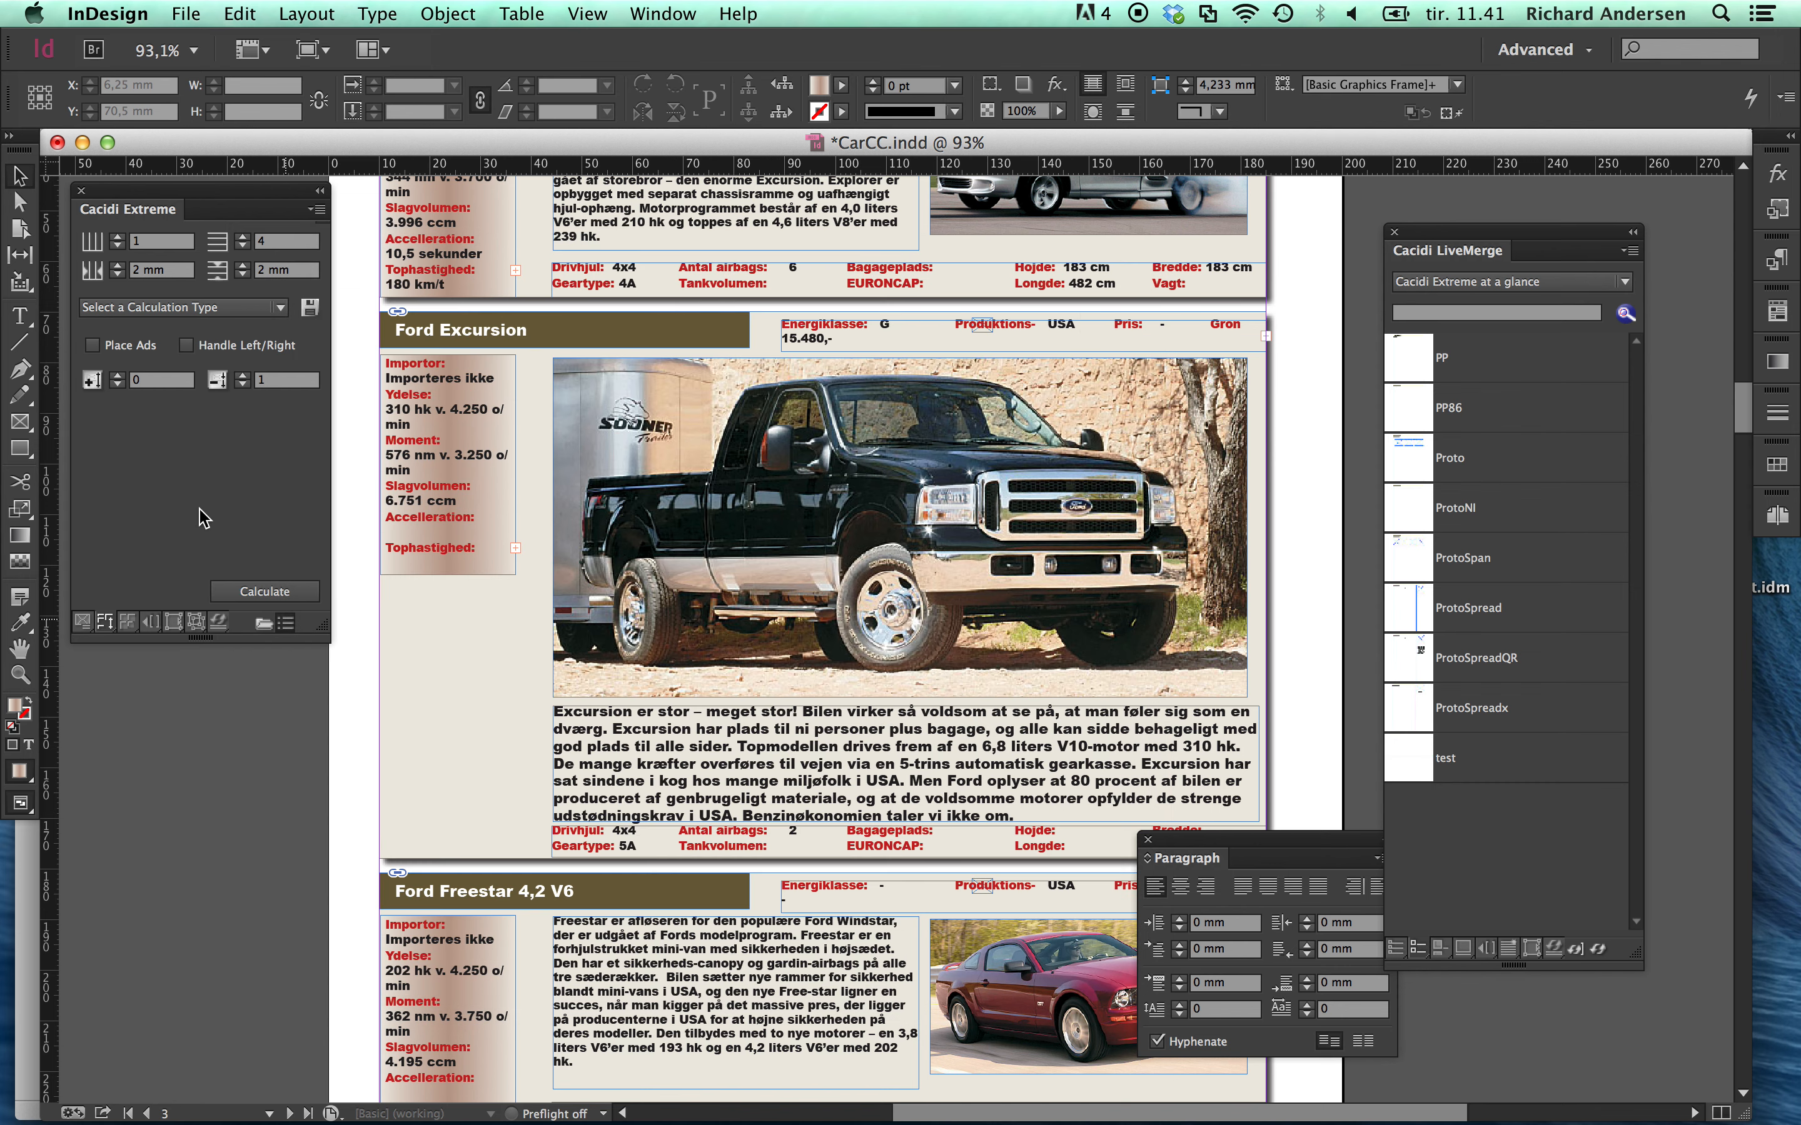
left_click(82, 623)
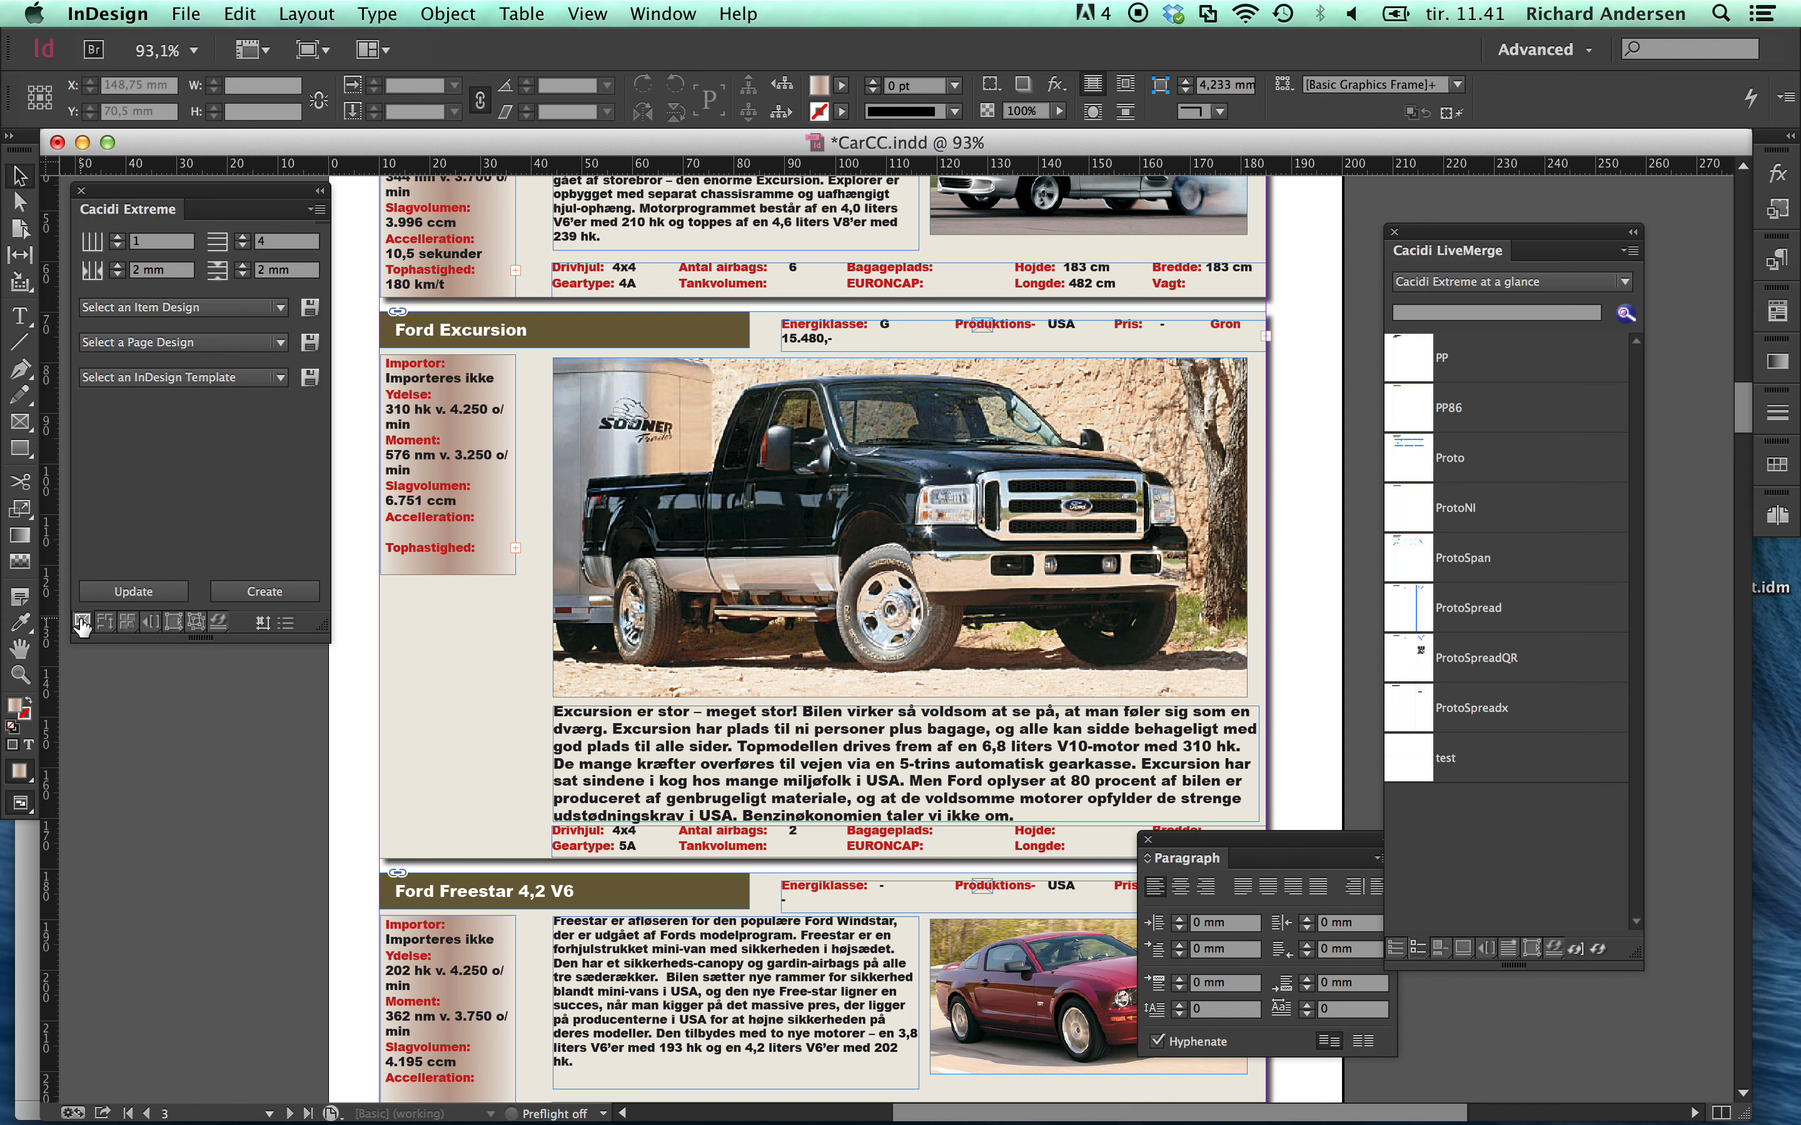
left_click(147, 379)
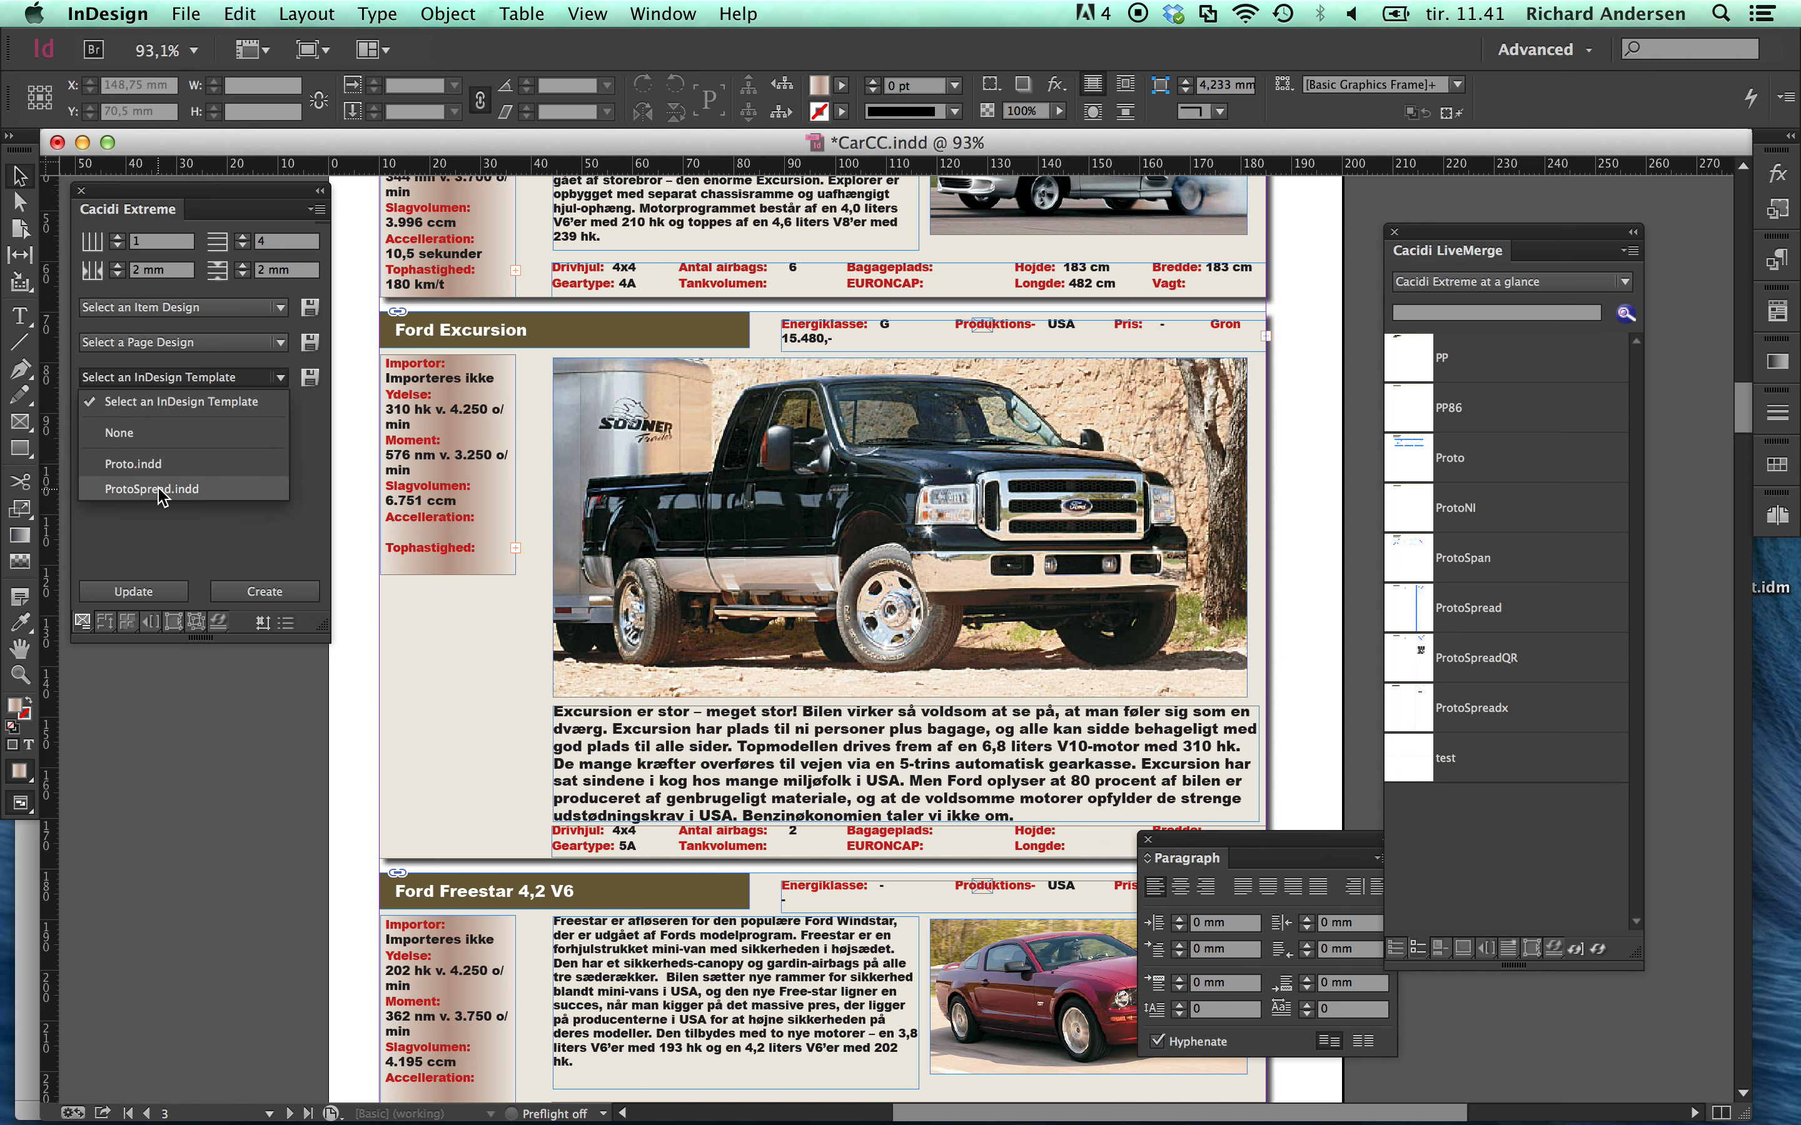
left_click(180, 489)
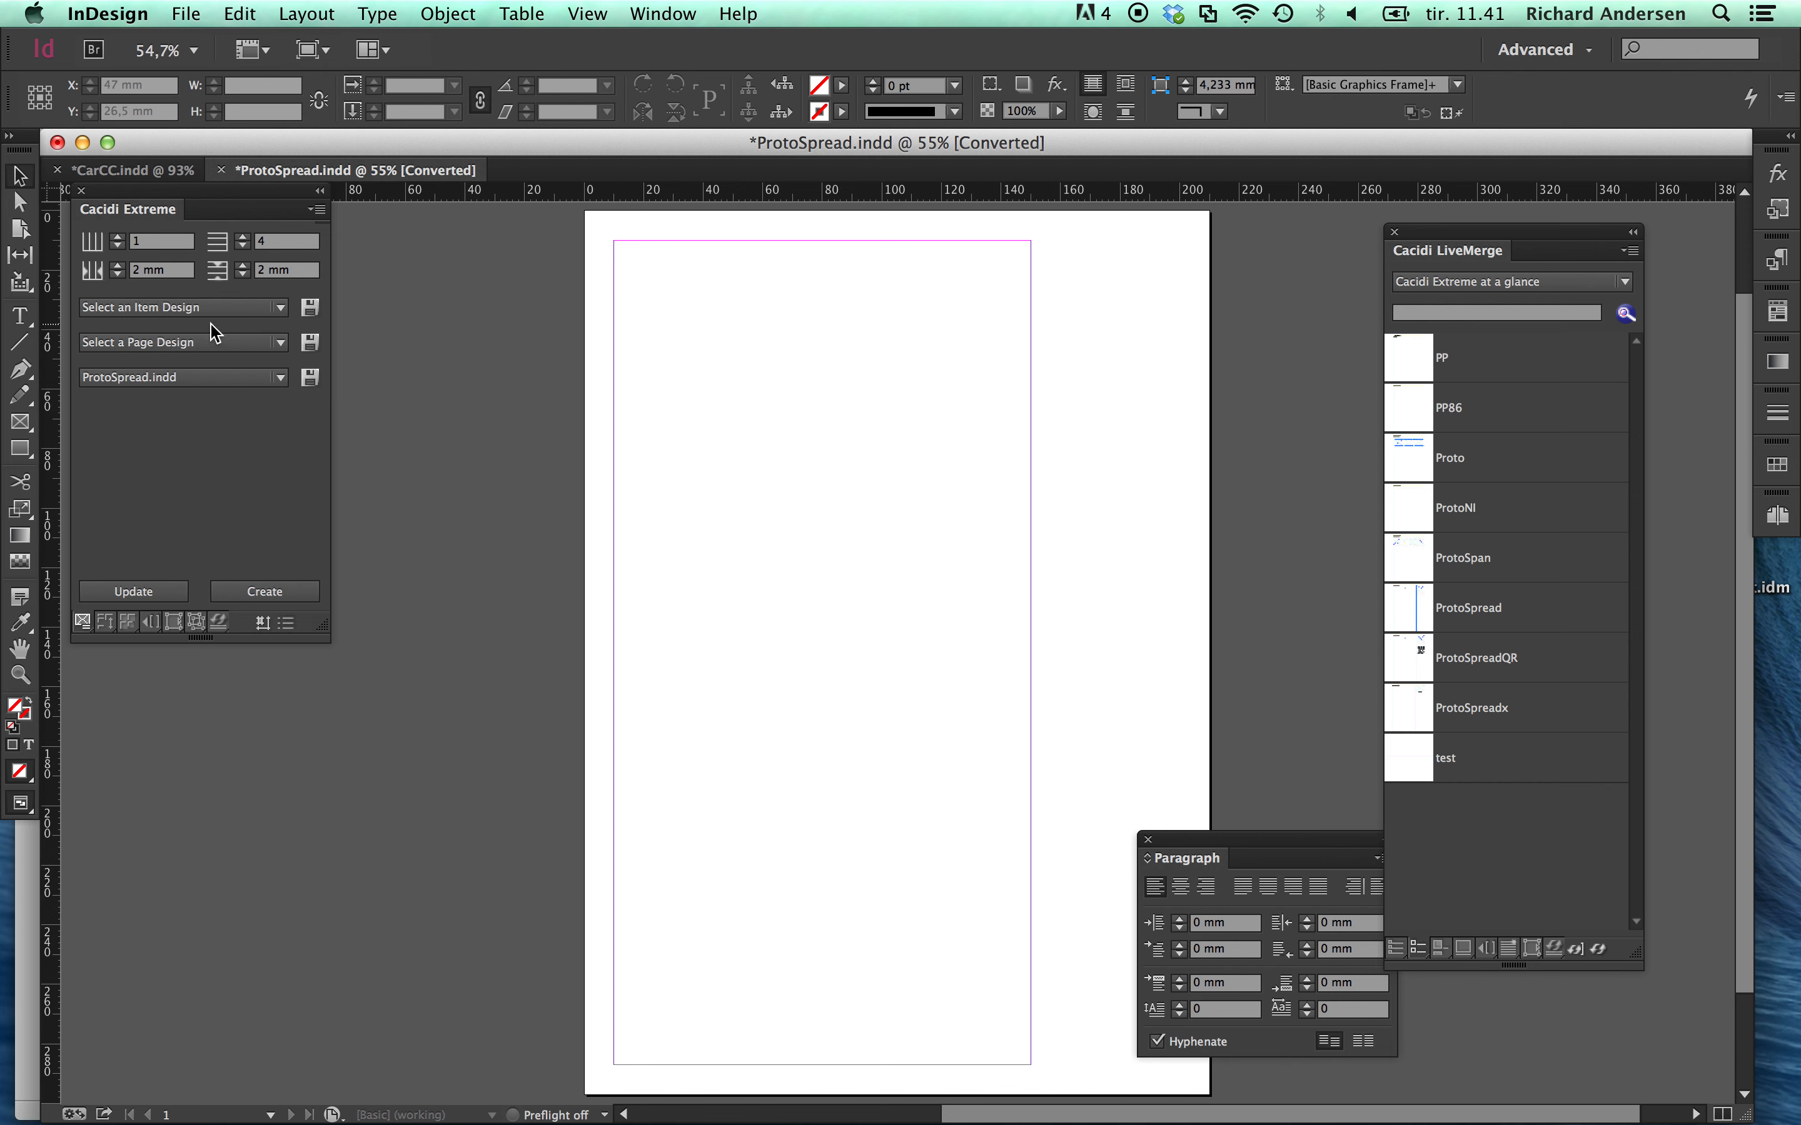
Choose the ProtoSpread.idms item design and place it on the blank page.
left_click(214, 308)
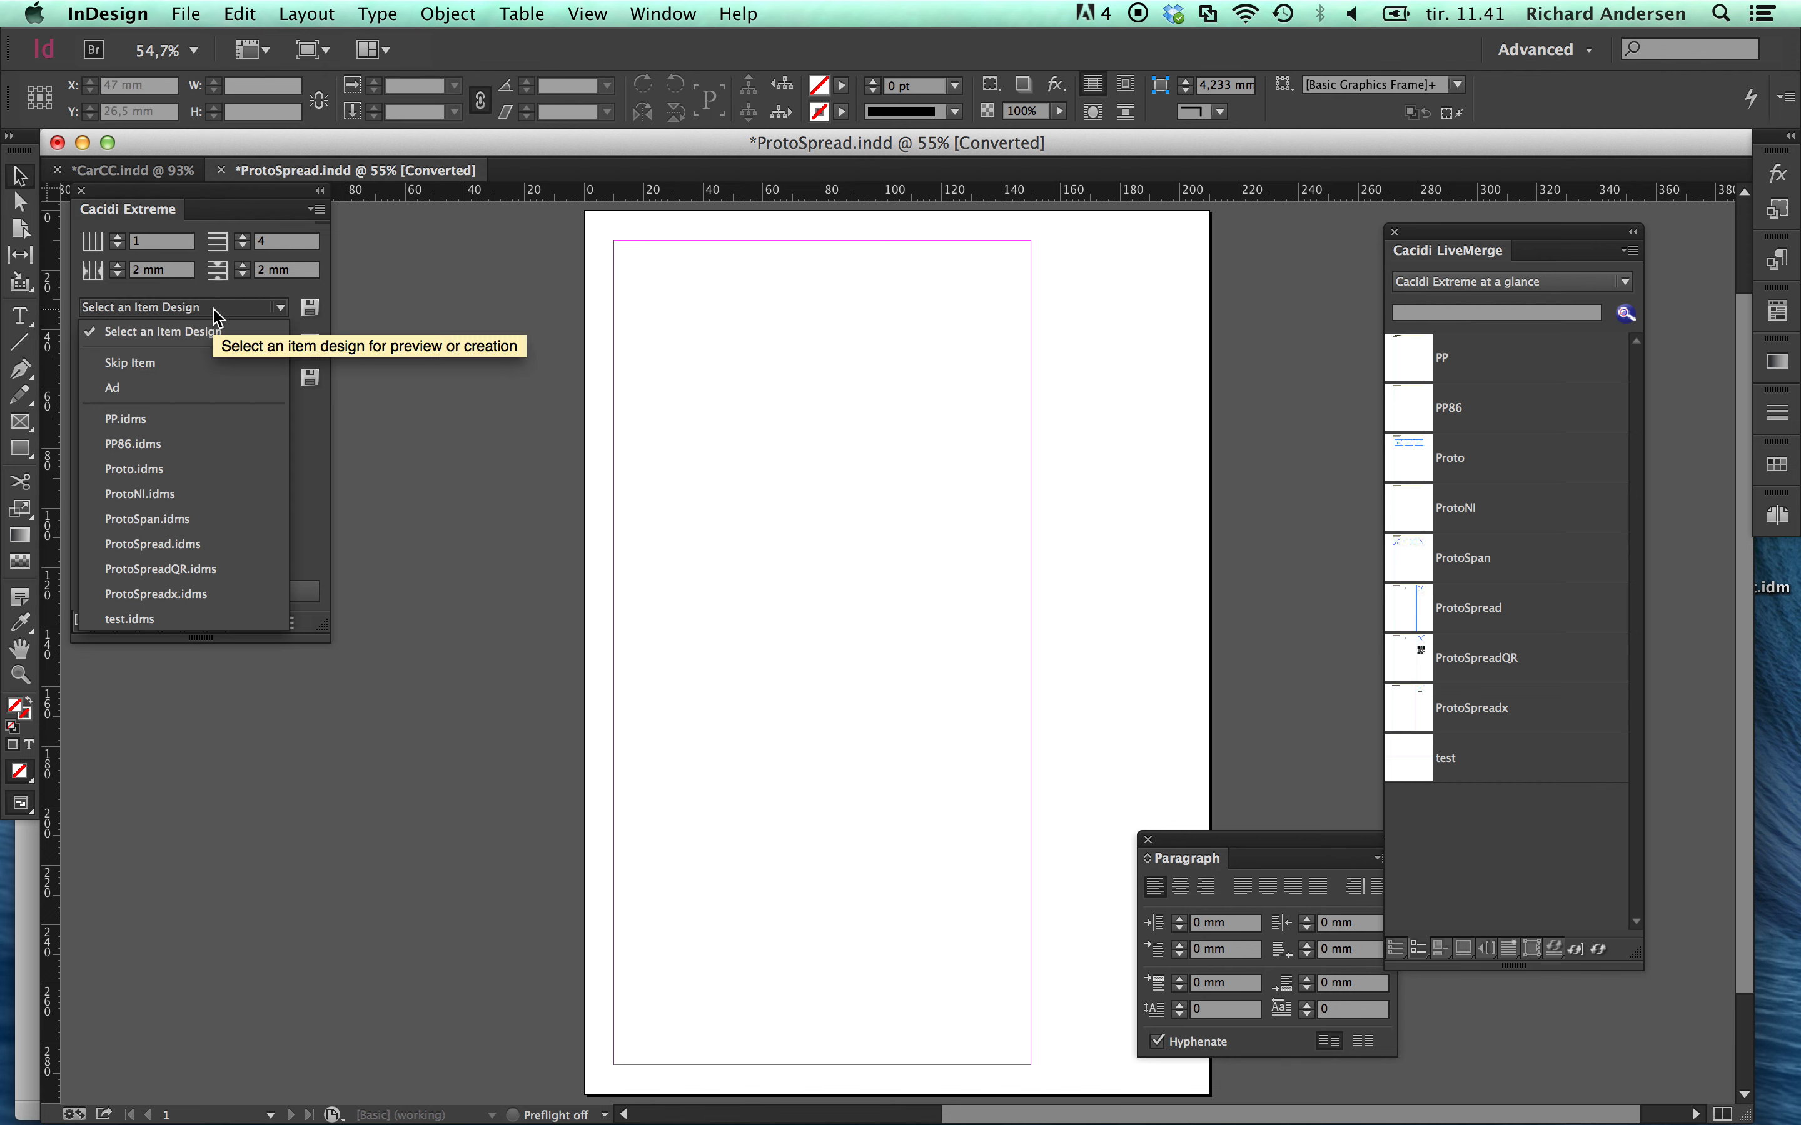
left_click(205, 553)
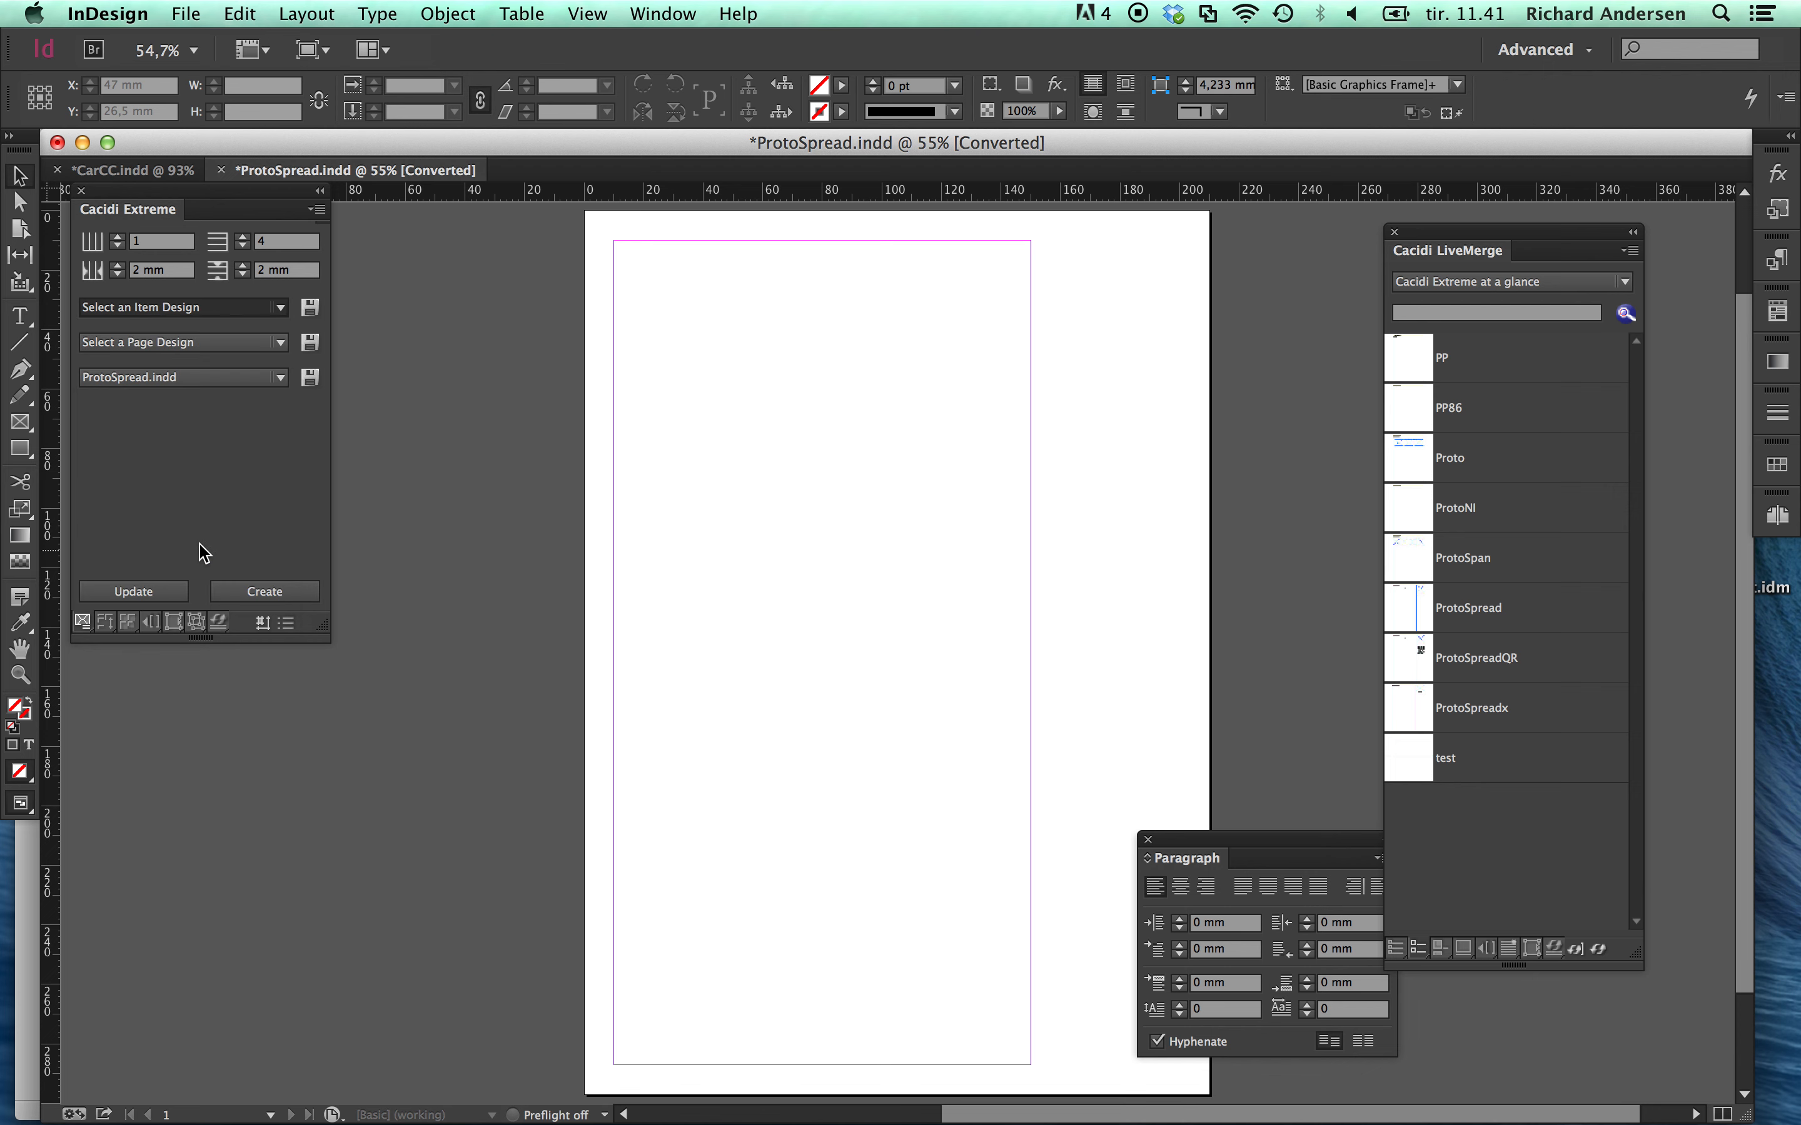
left_click(833, 579)
mouse_move(834, 583)
left_mouse_down()
mouse_move(896, 684)
mouse_move(842, 612)
left_mouse_up()
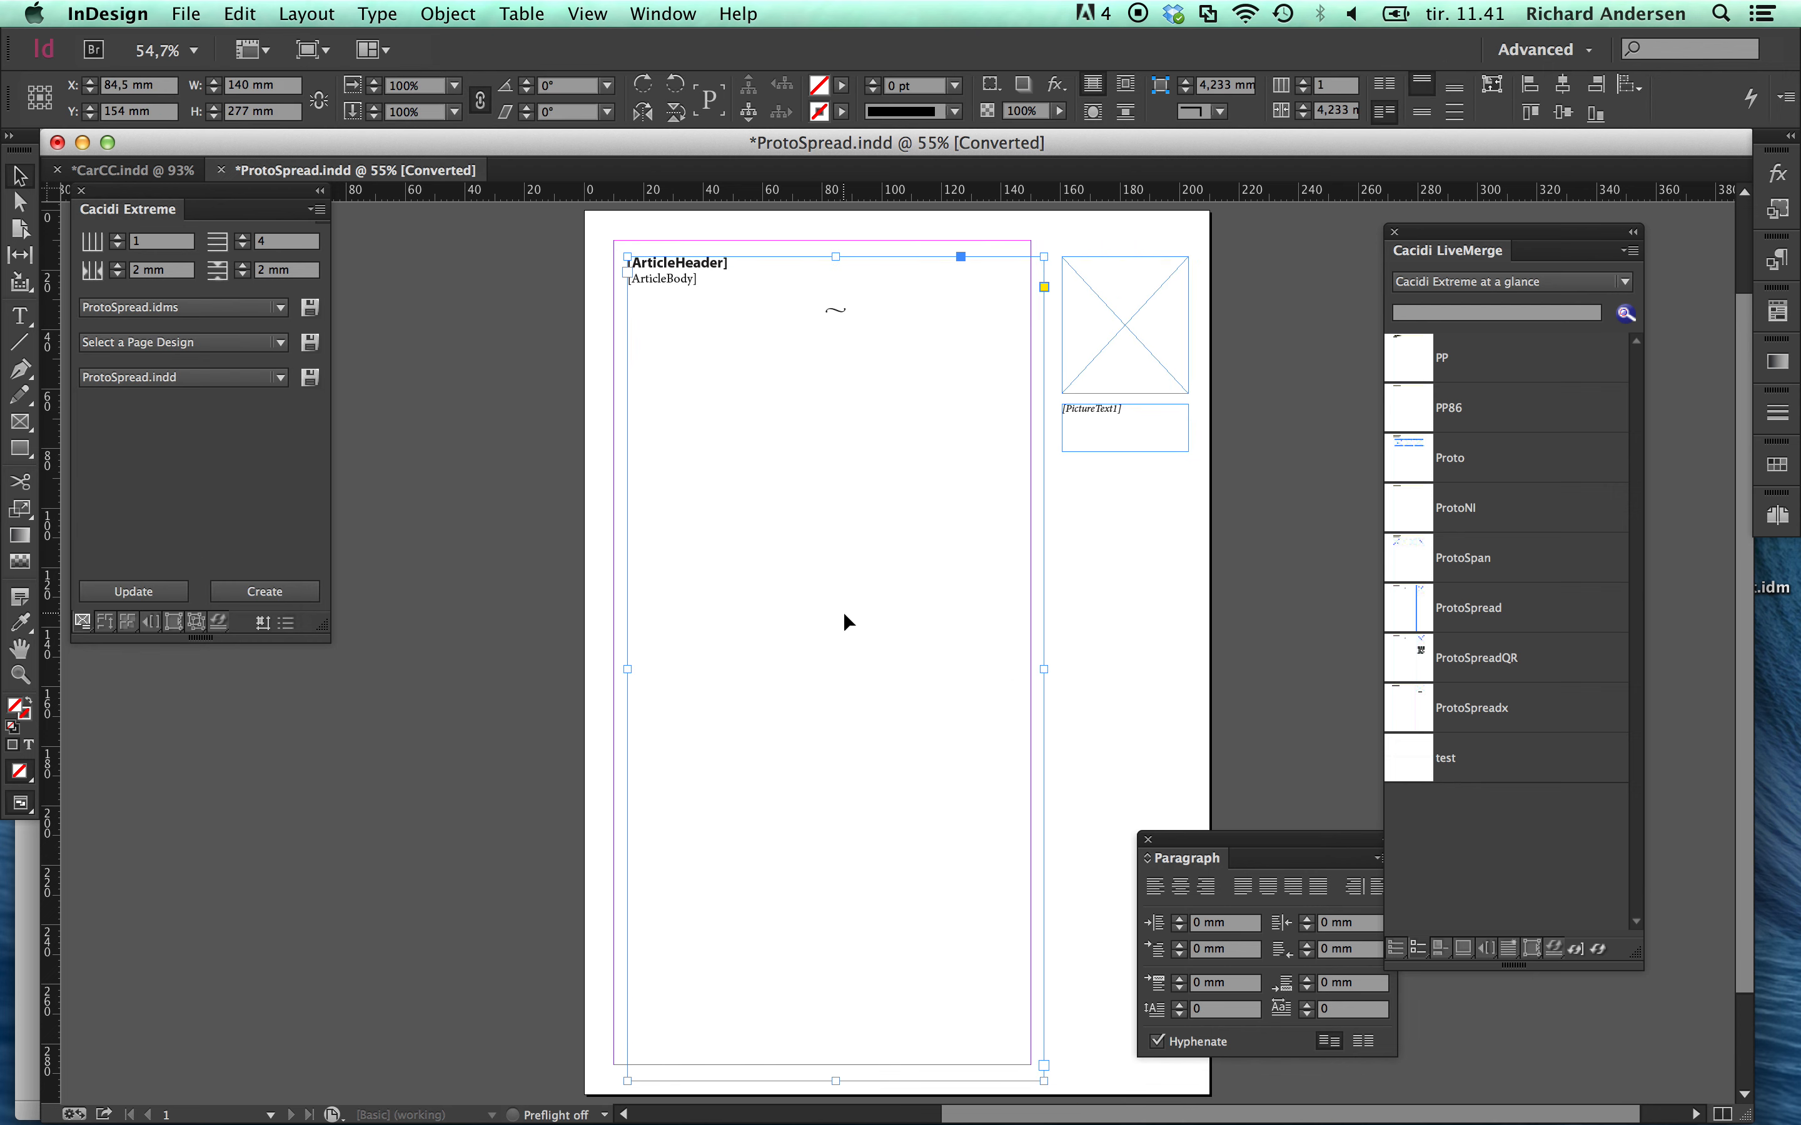
Inspect the design's anchored picture and article text frames, align the text frame with the page margins, and delete the design.
left_click(1125, 336)
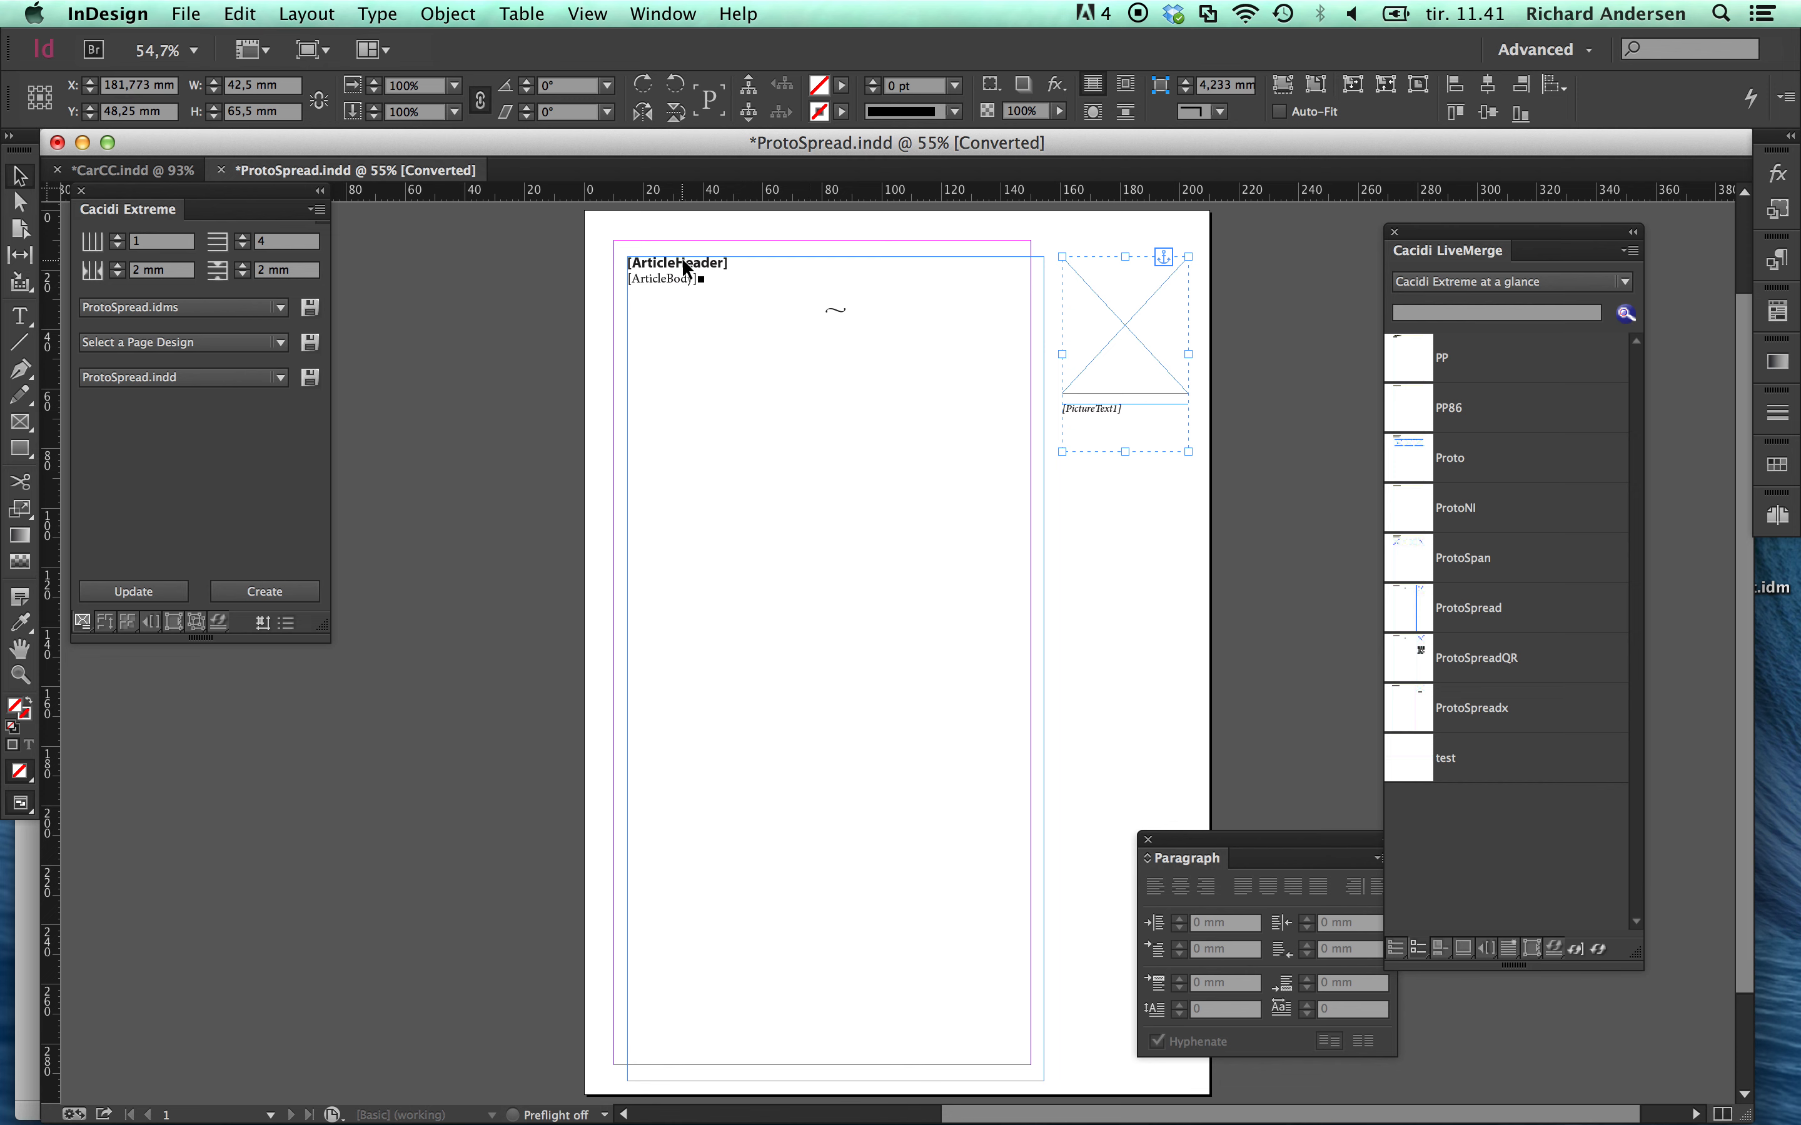
left_click(665, 277)
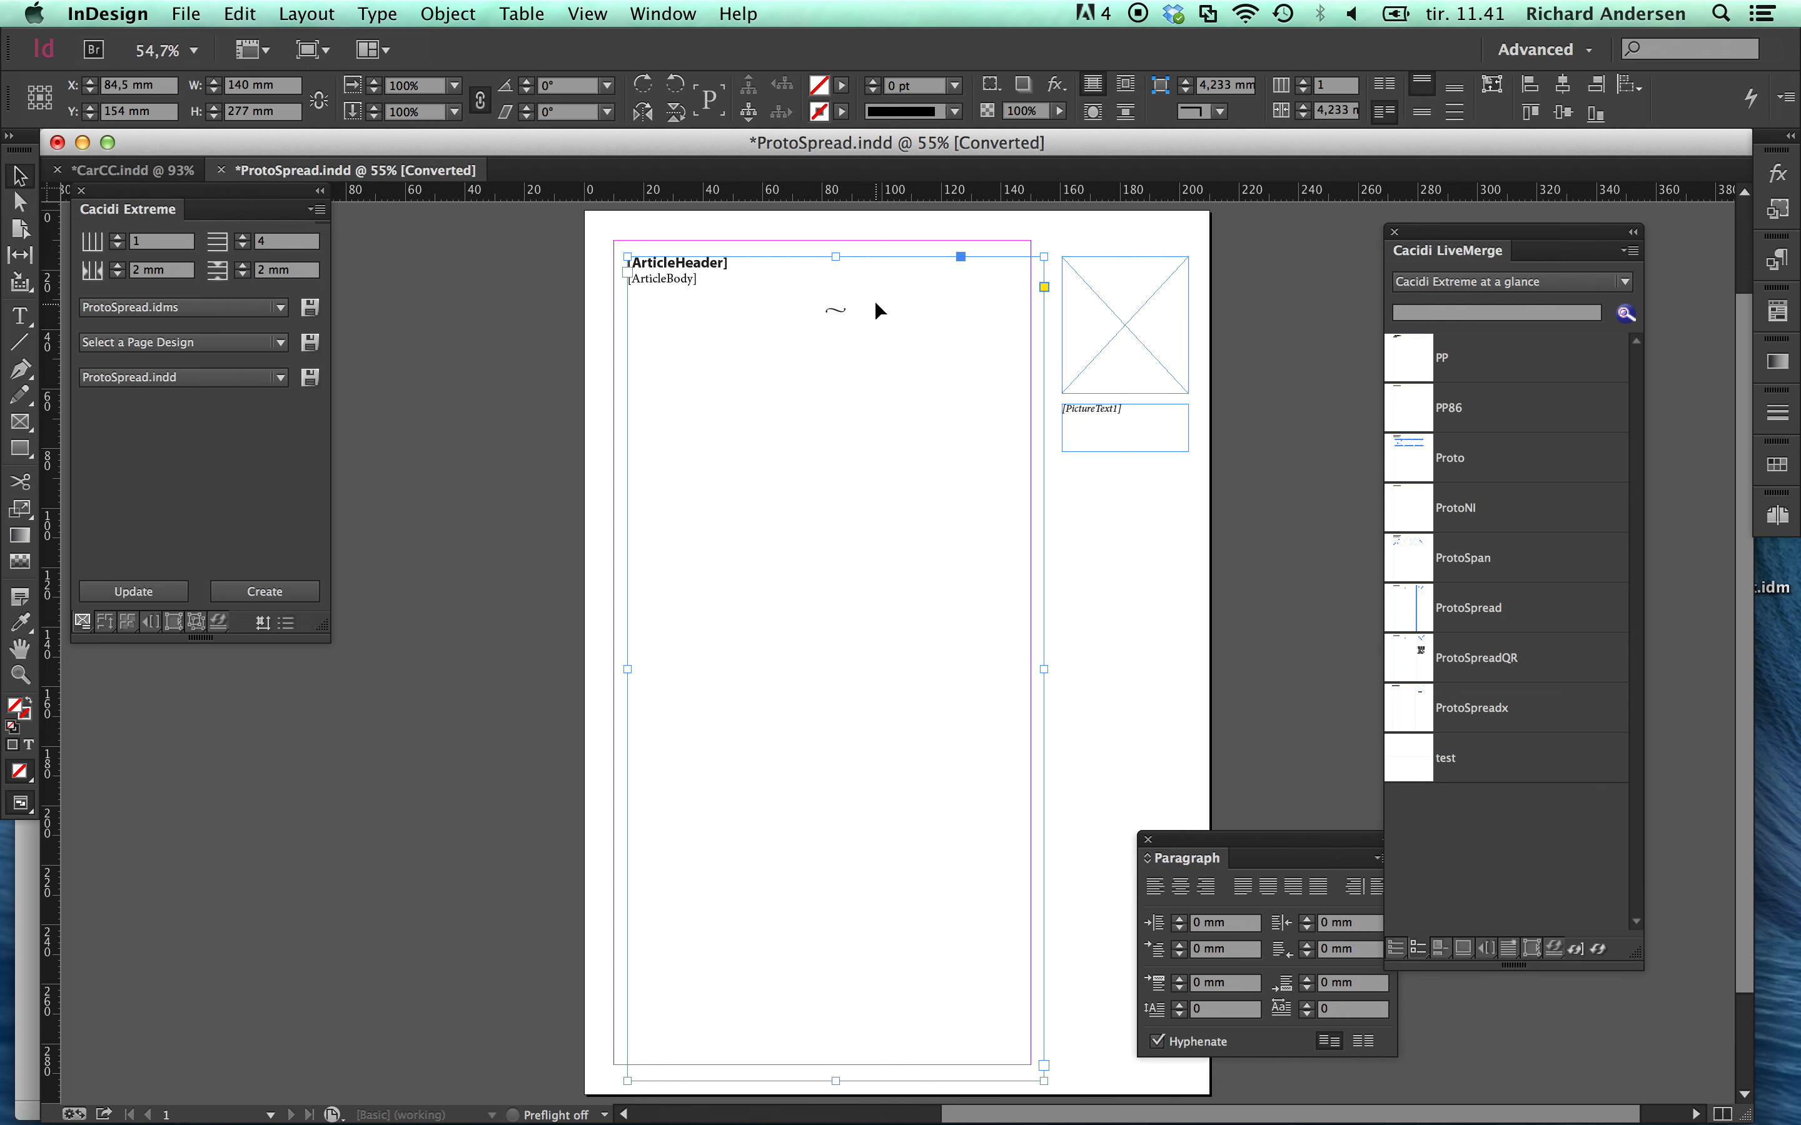
left_click_drag(812, 378, 801, 366)
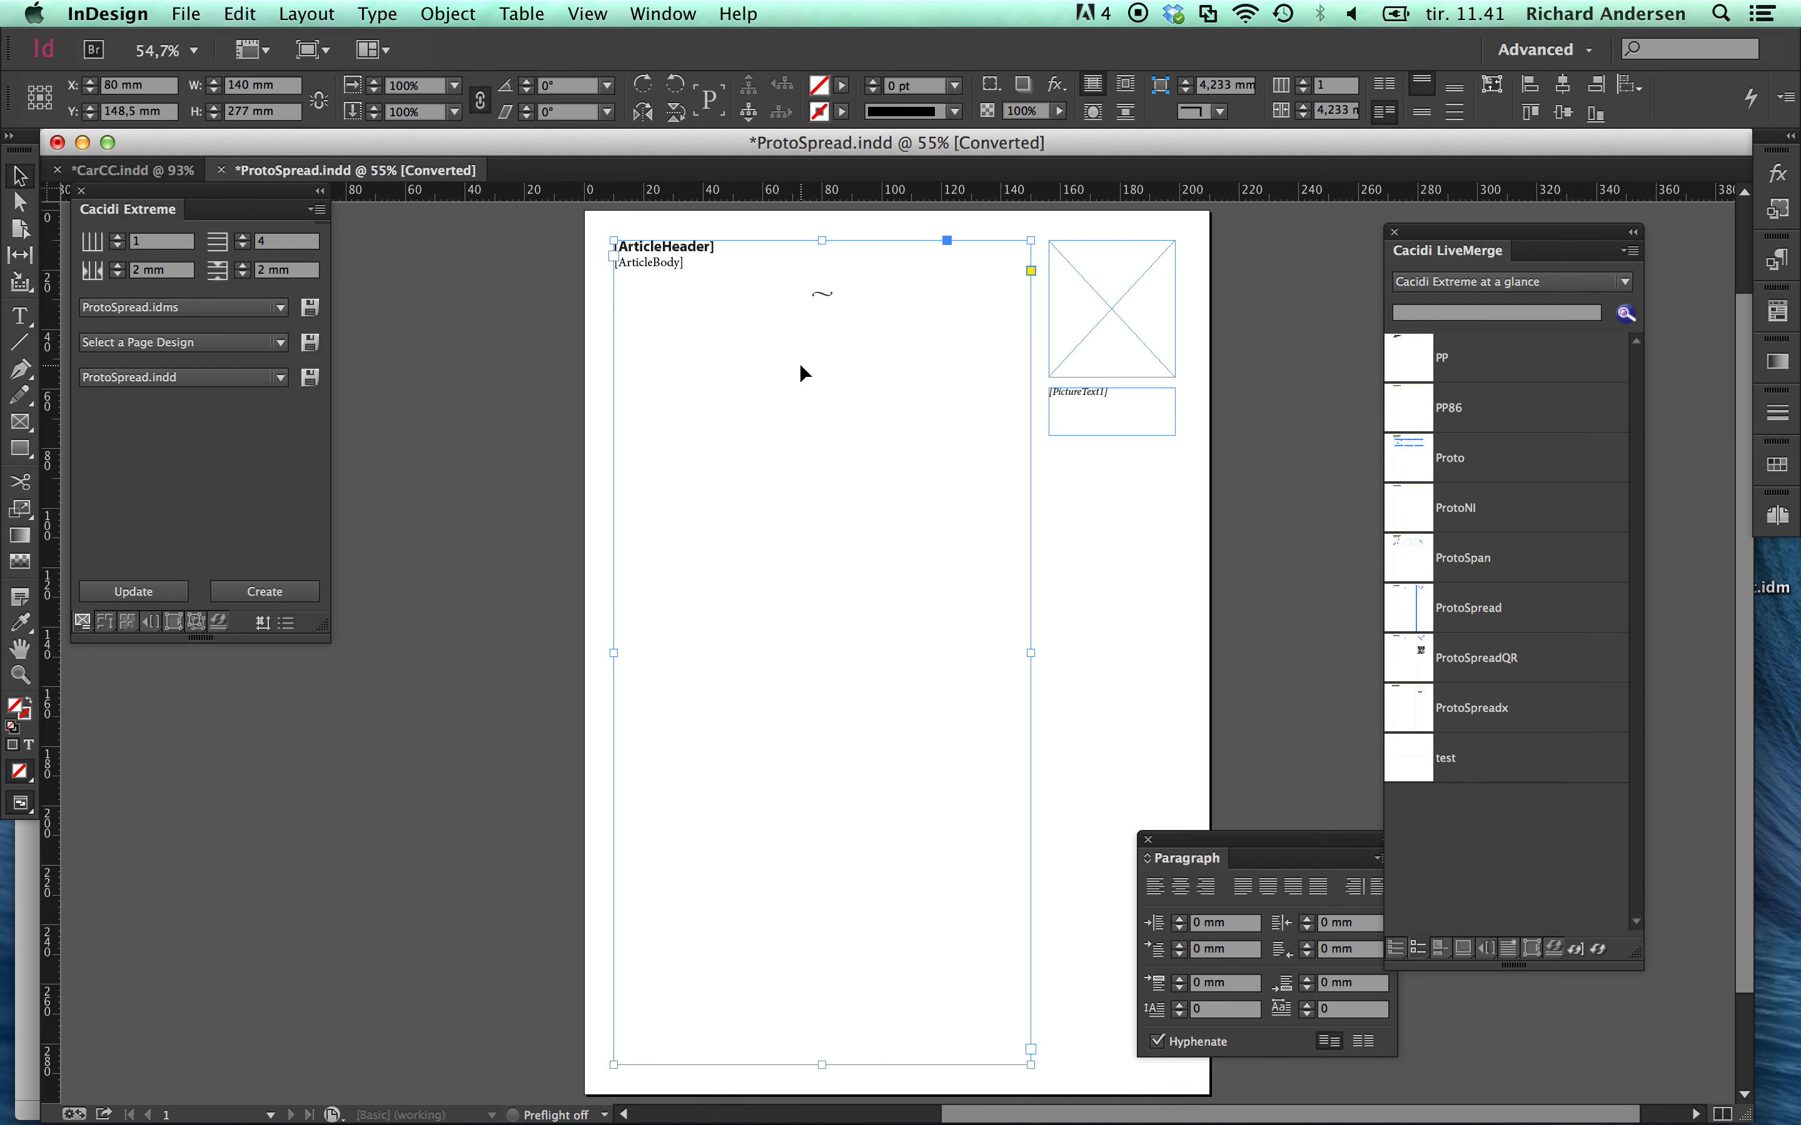
key("Delete")
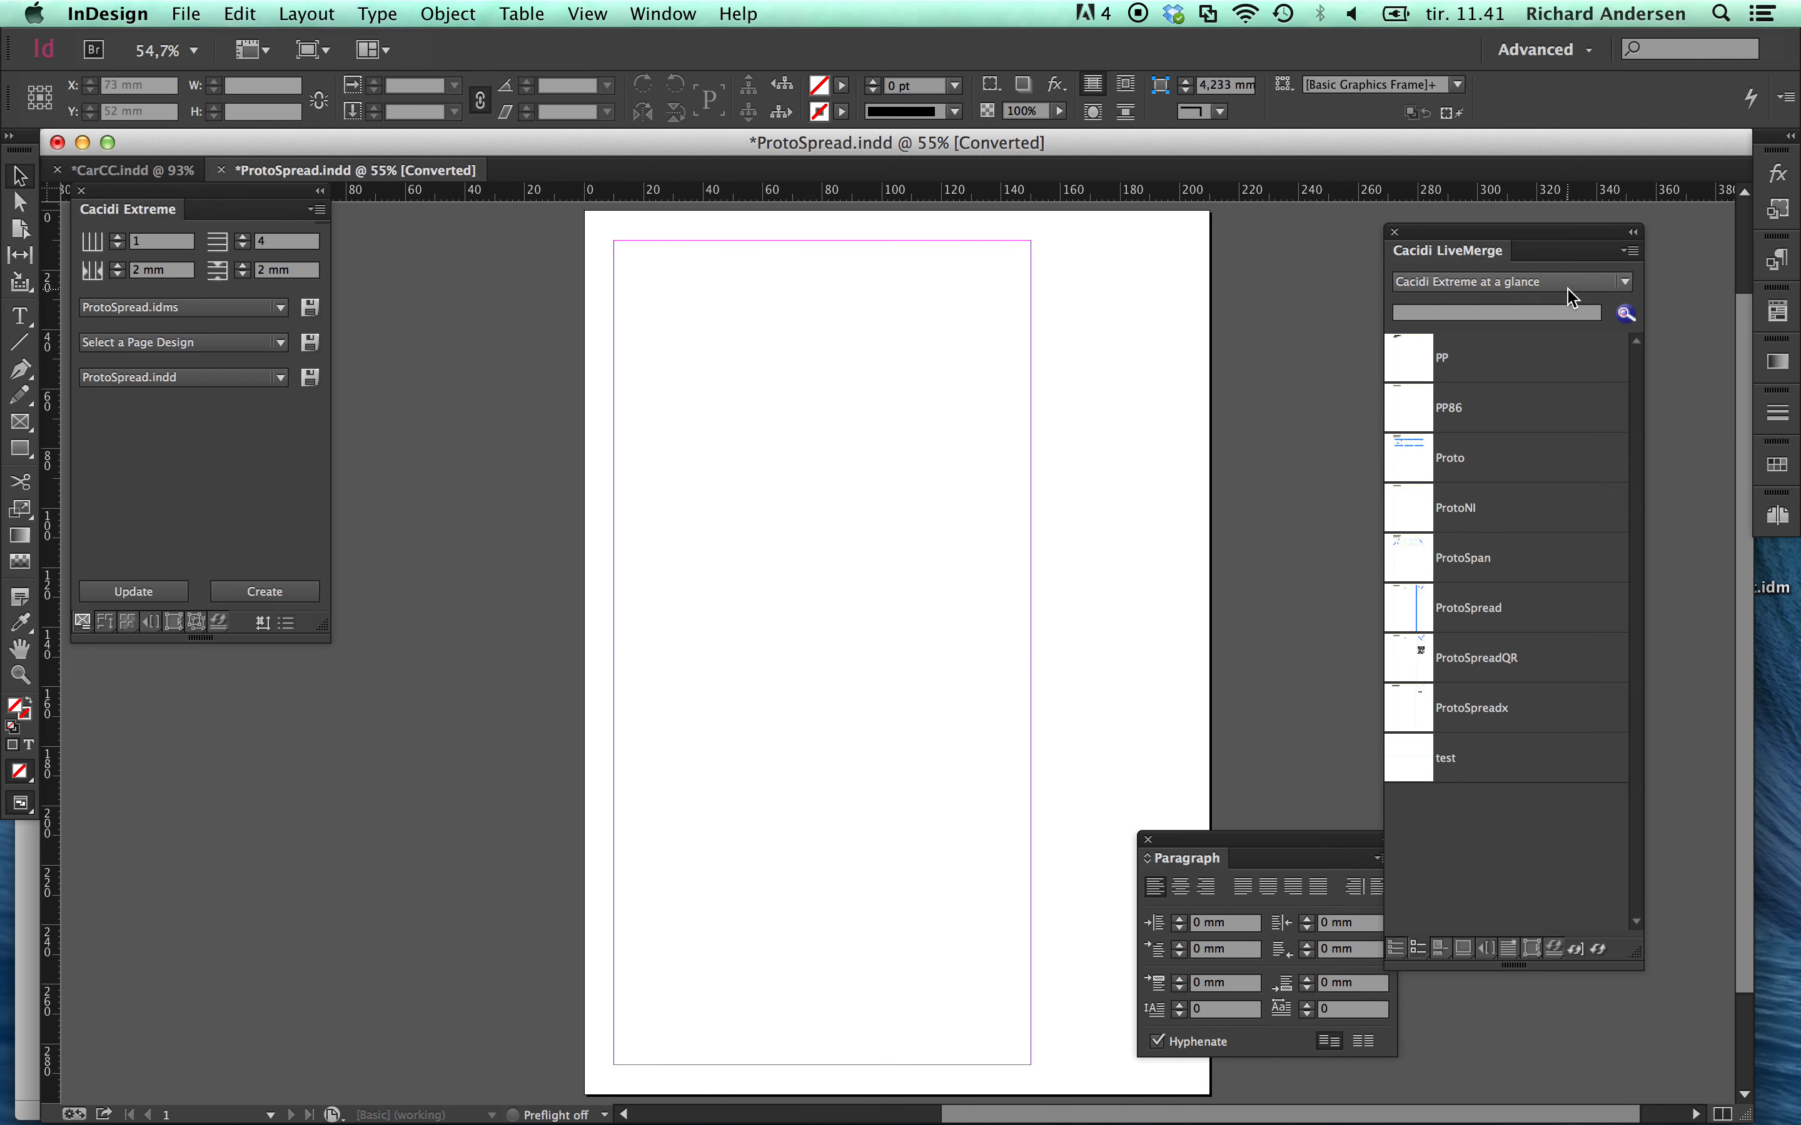
Merge The Project Settings record onto the page with the ProtoSpread design, align it with the margins, and delete it.
left_click(1614, 282)
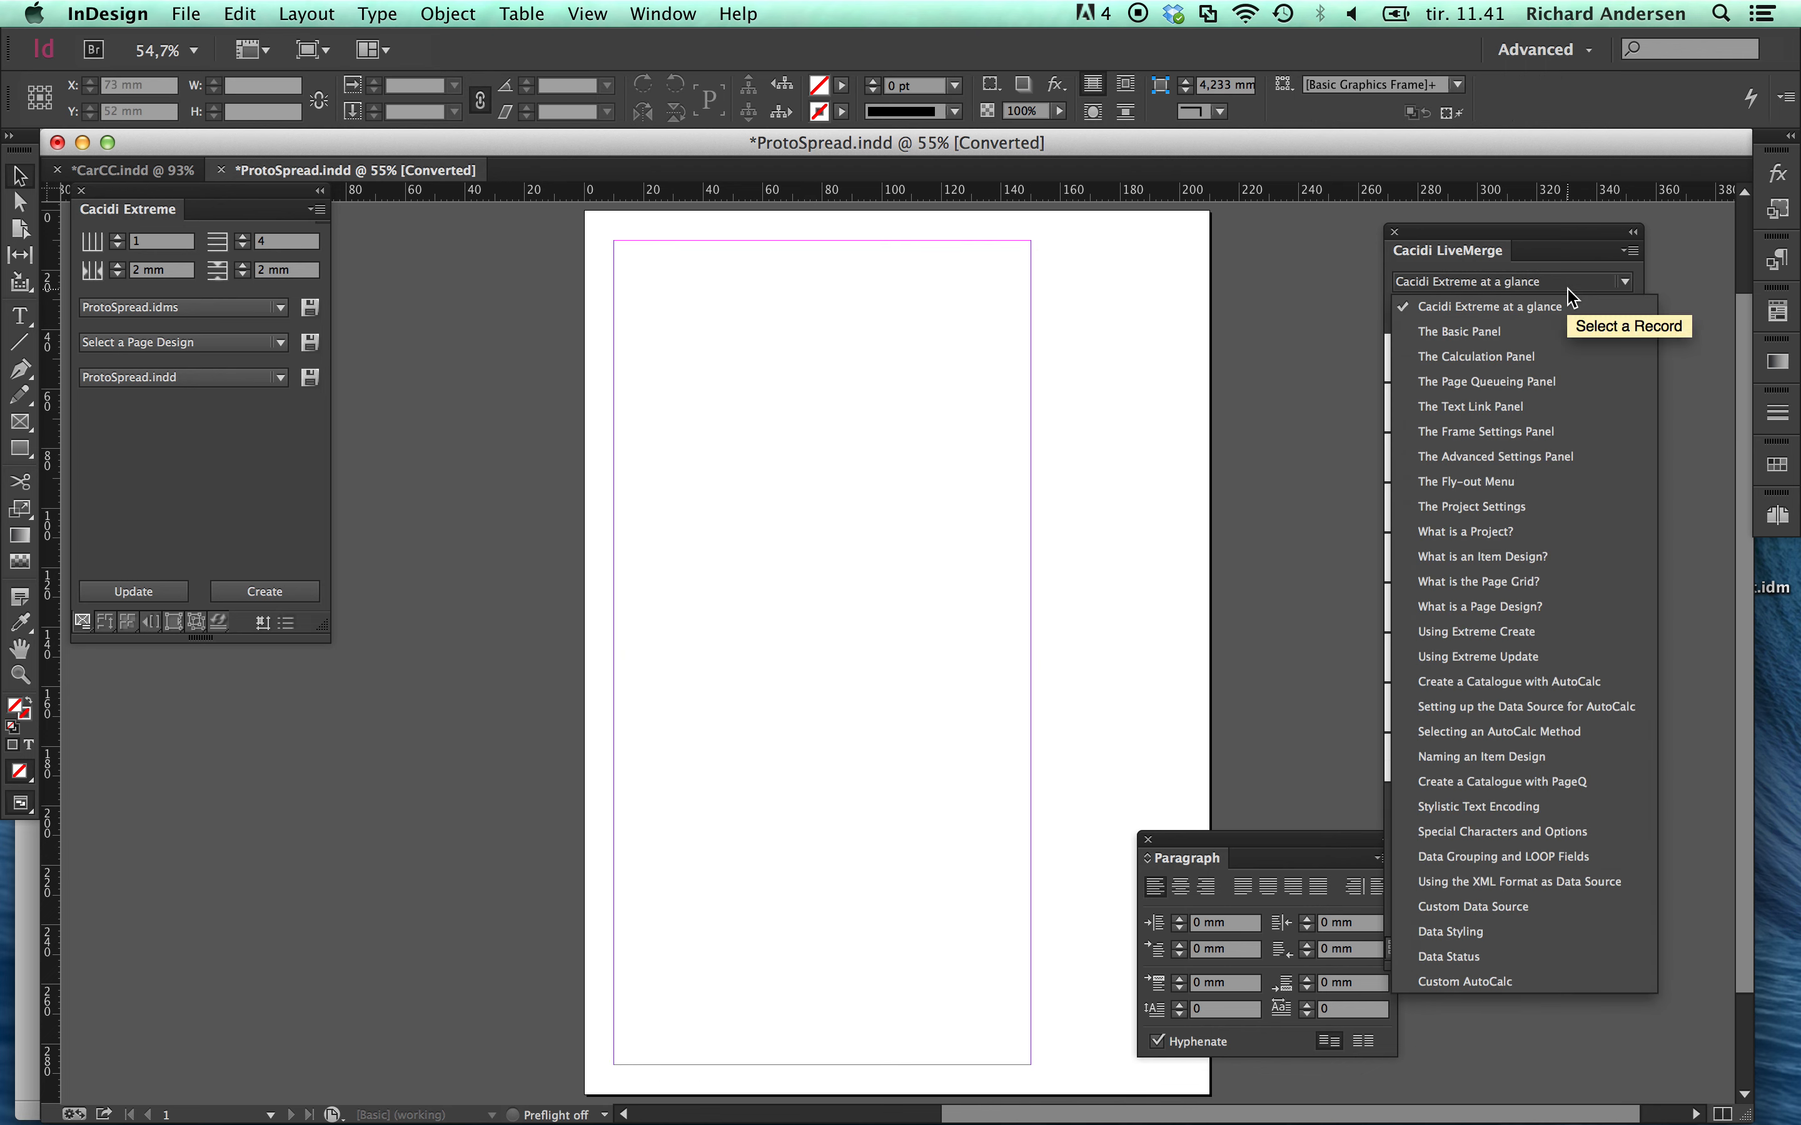
left_click(1538, 511)
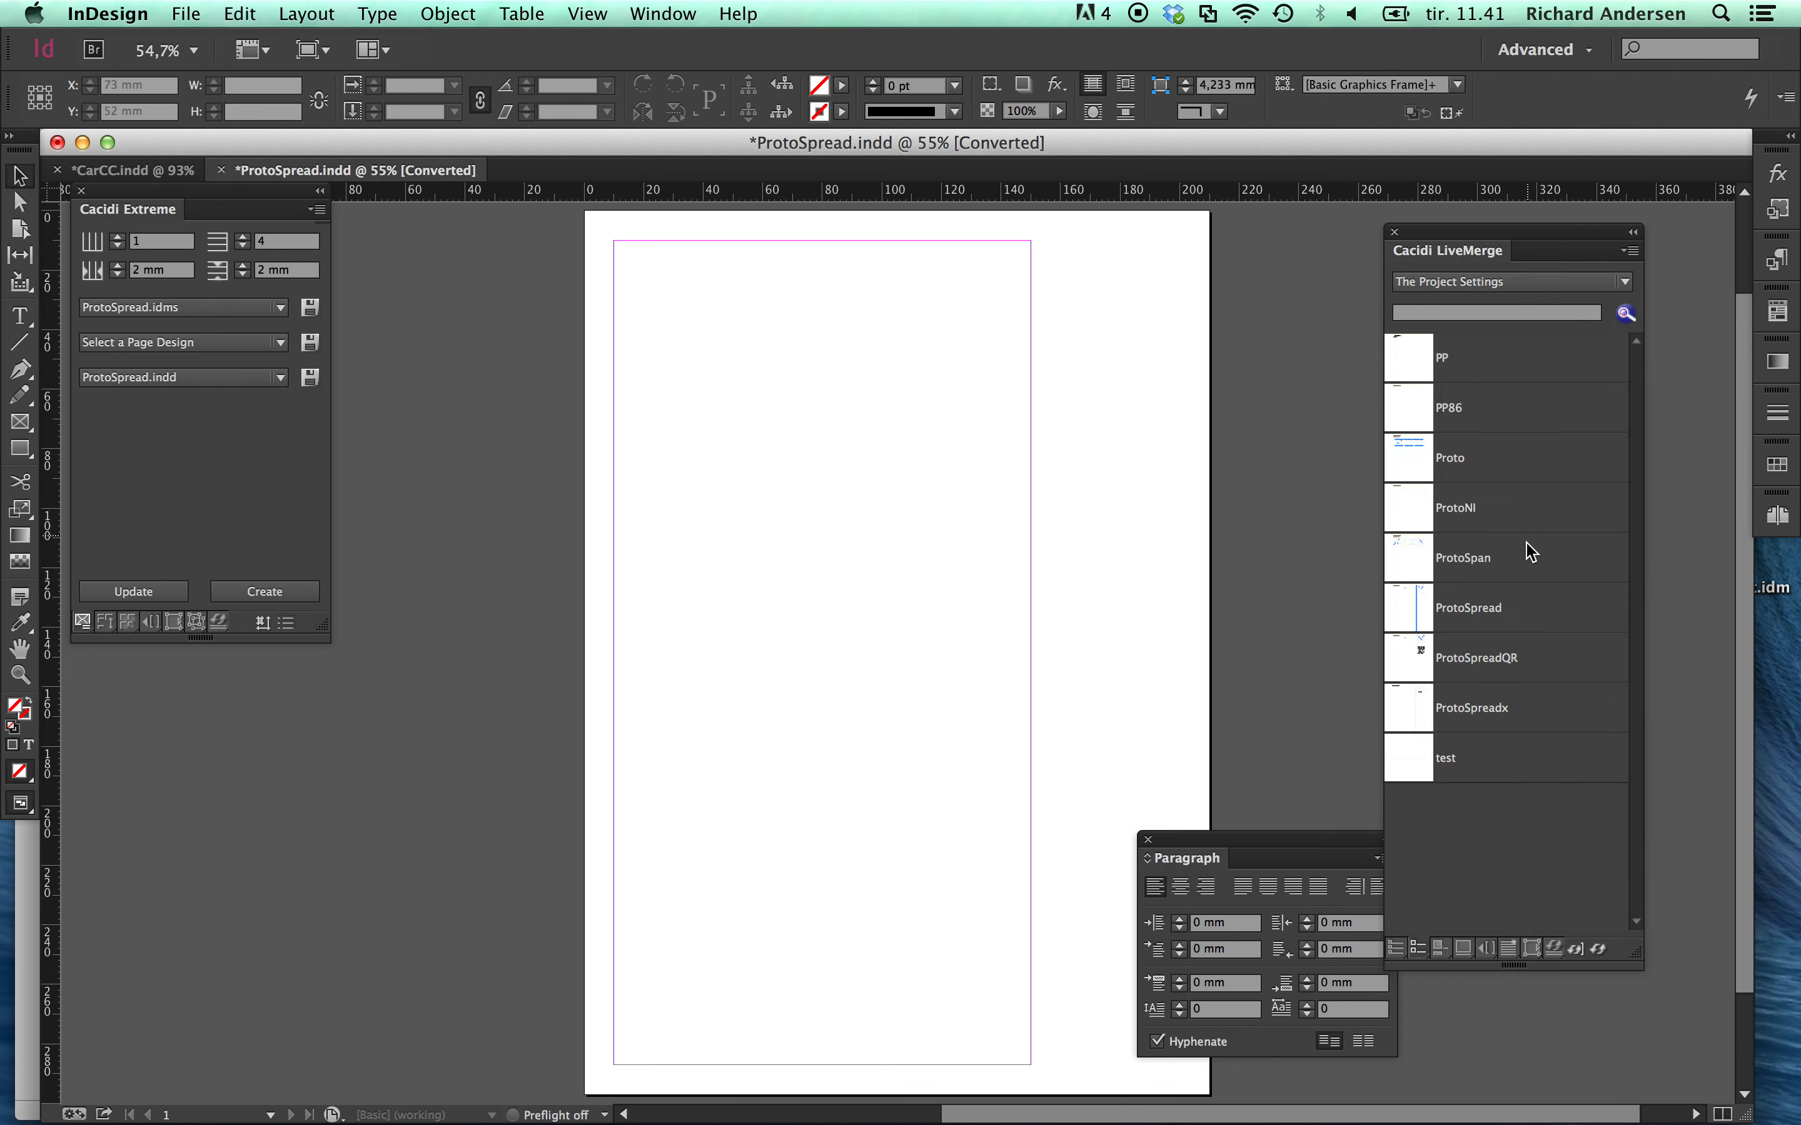
left_click_drag(1487, 610, 907, 624)
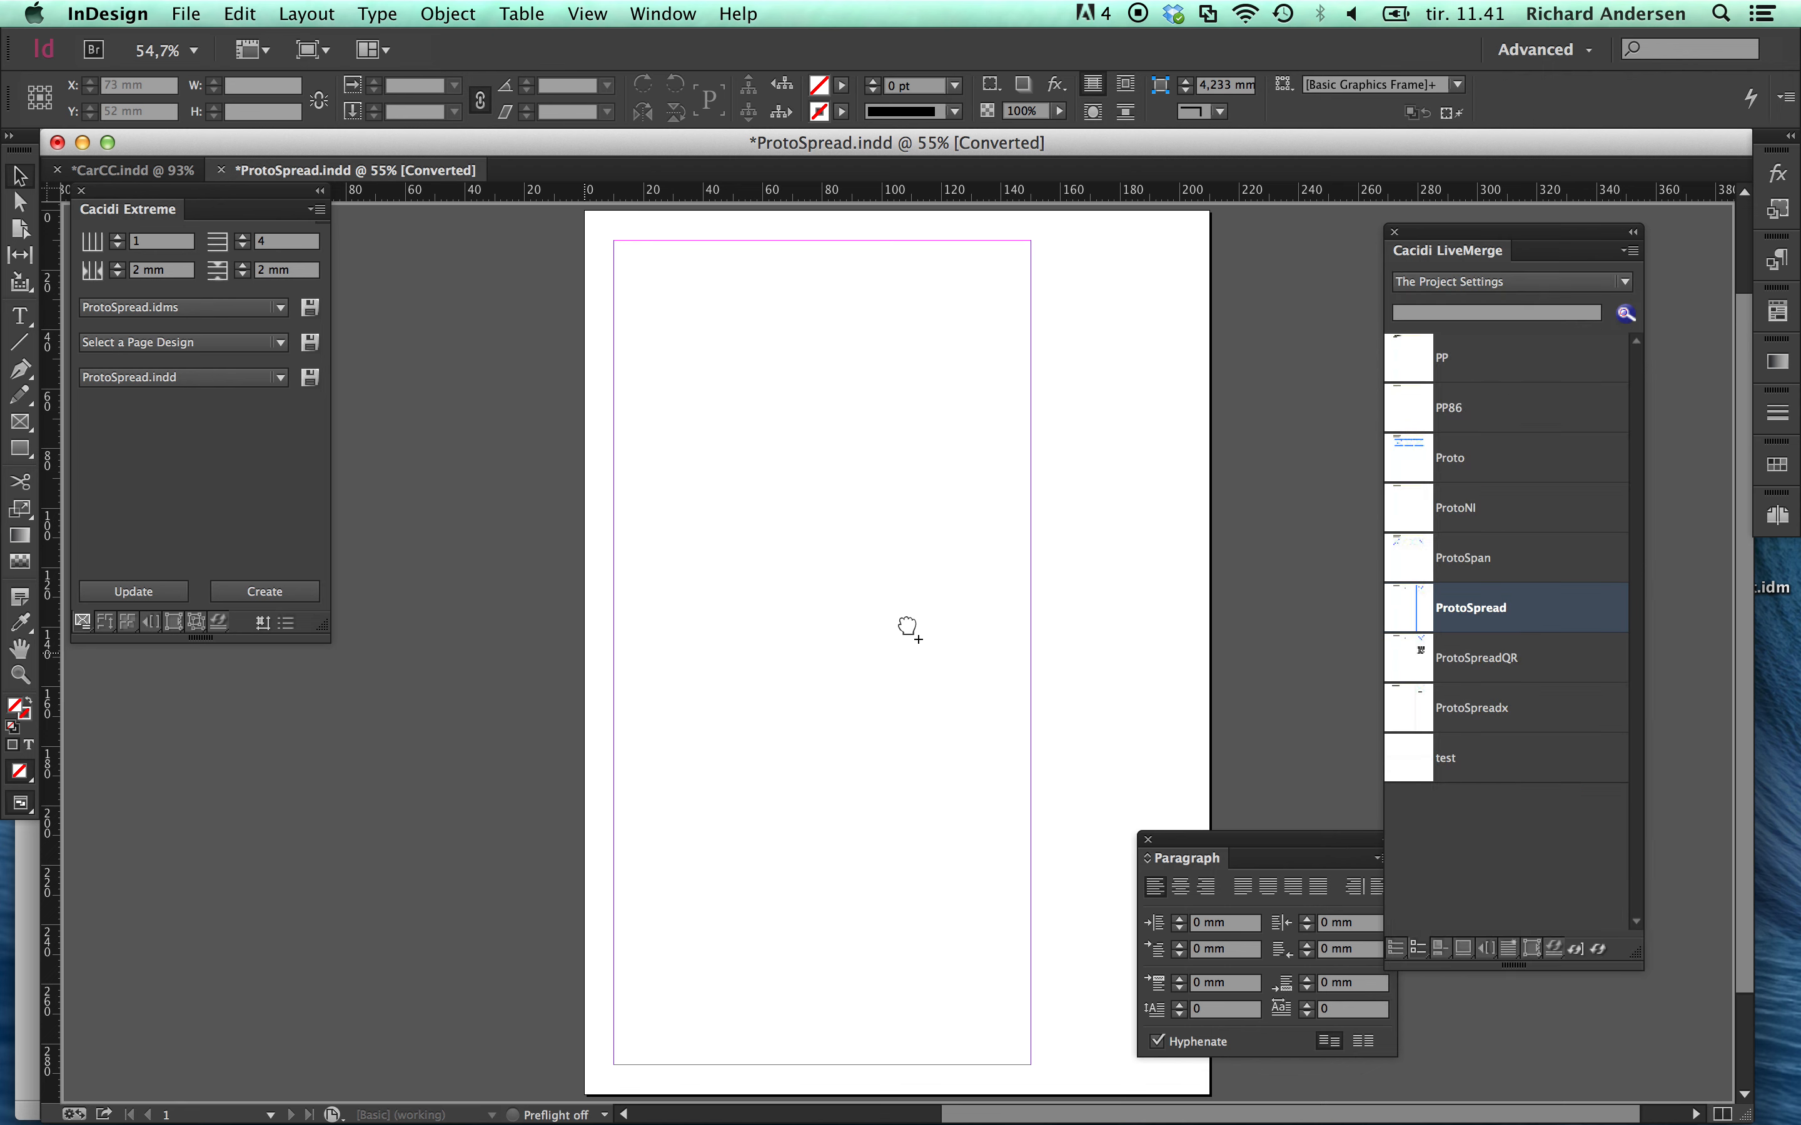
left_click_drag(845, 741, 826, 661)
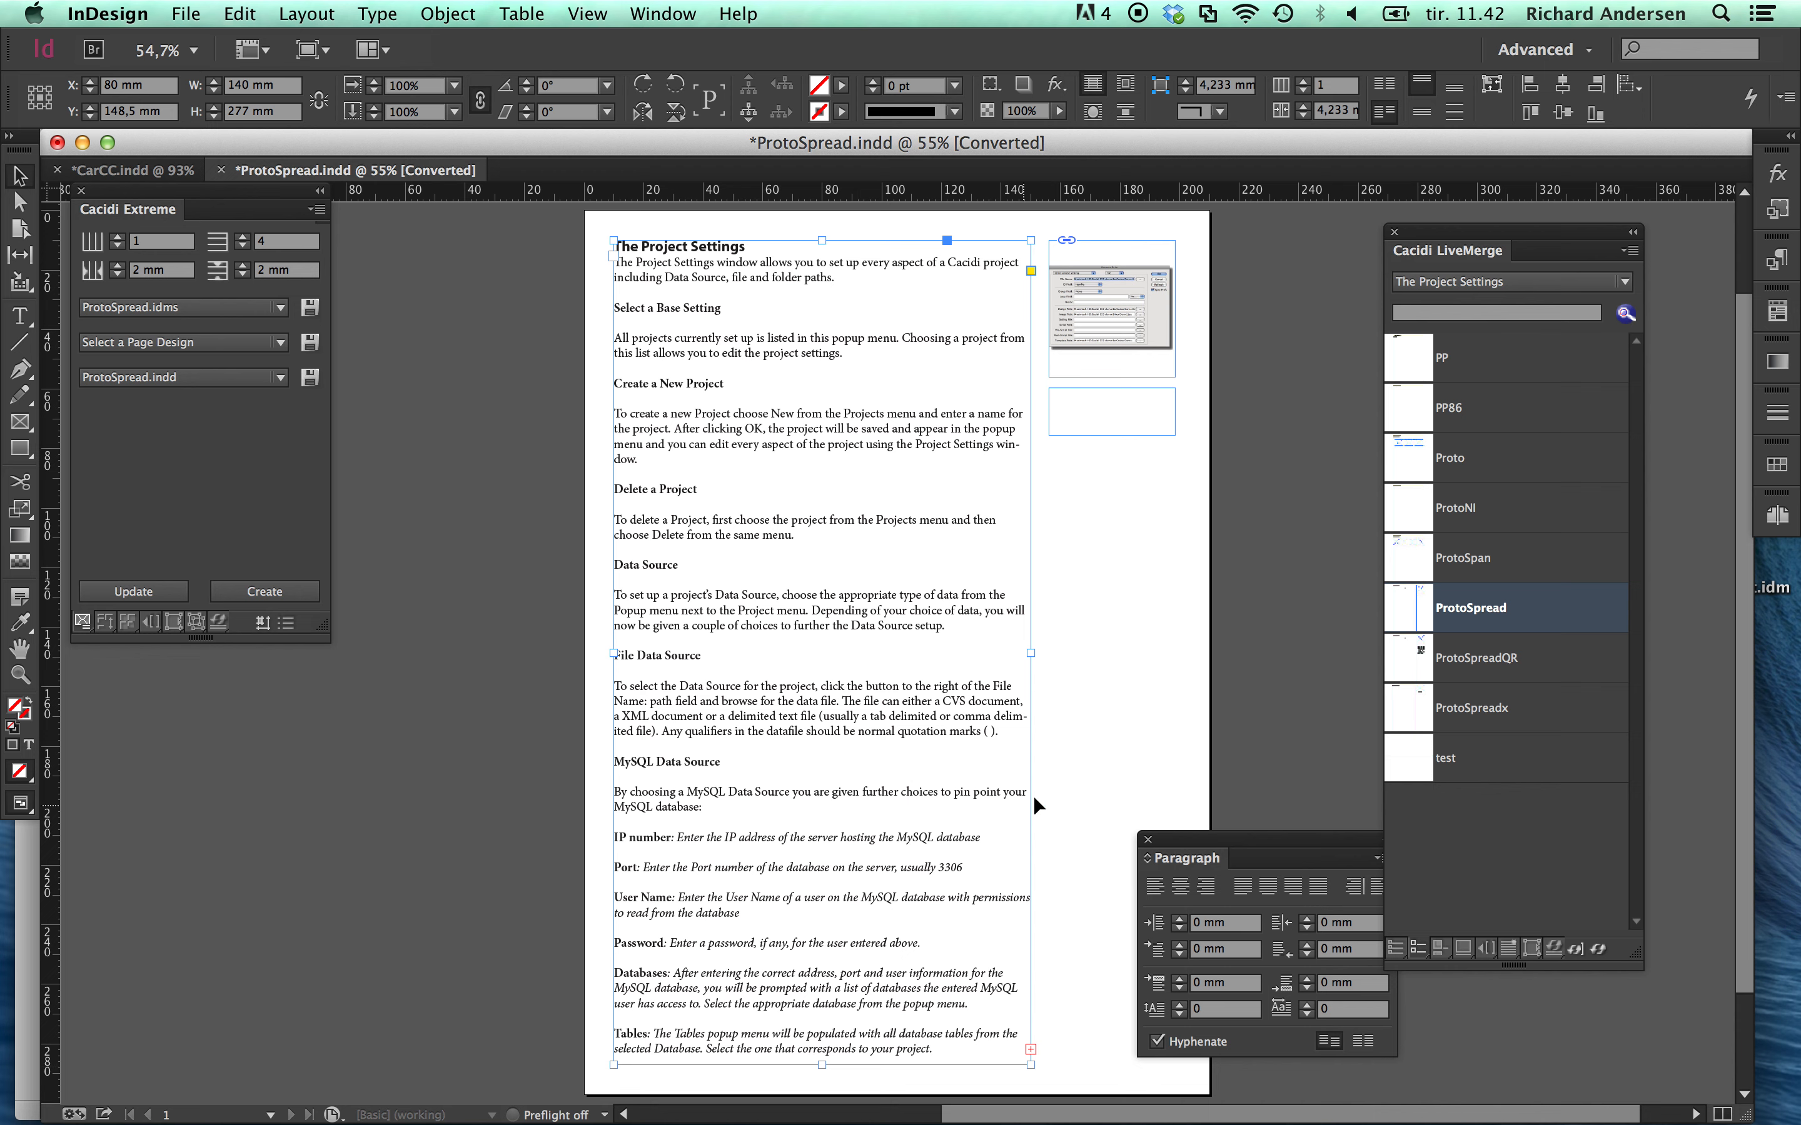
left_click_drag(1122, 646, 955, 742)
key("Delete")
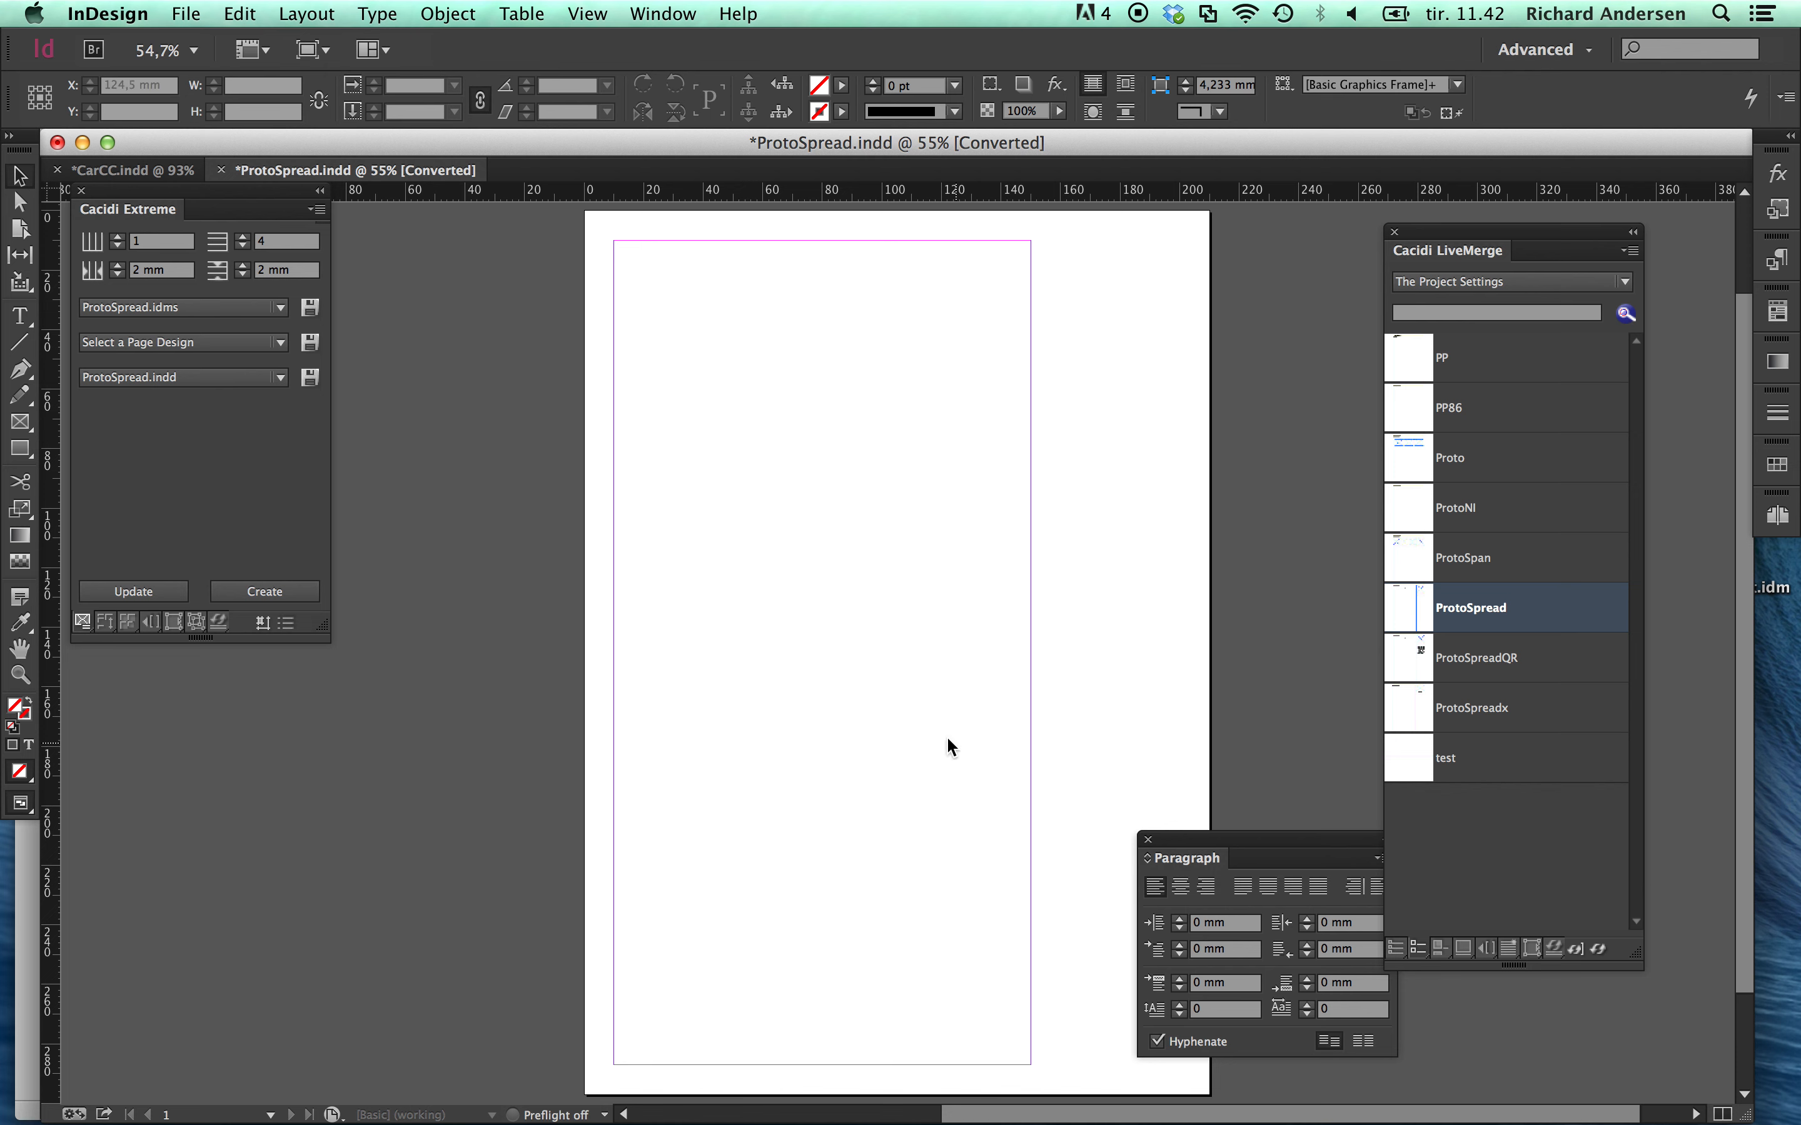
Calculate the manual document using the ProtoSpread.cac calculation type.
left_click(105, 622)
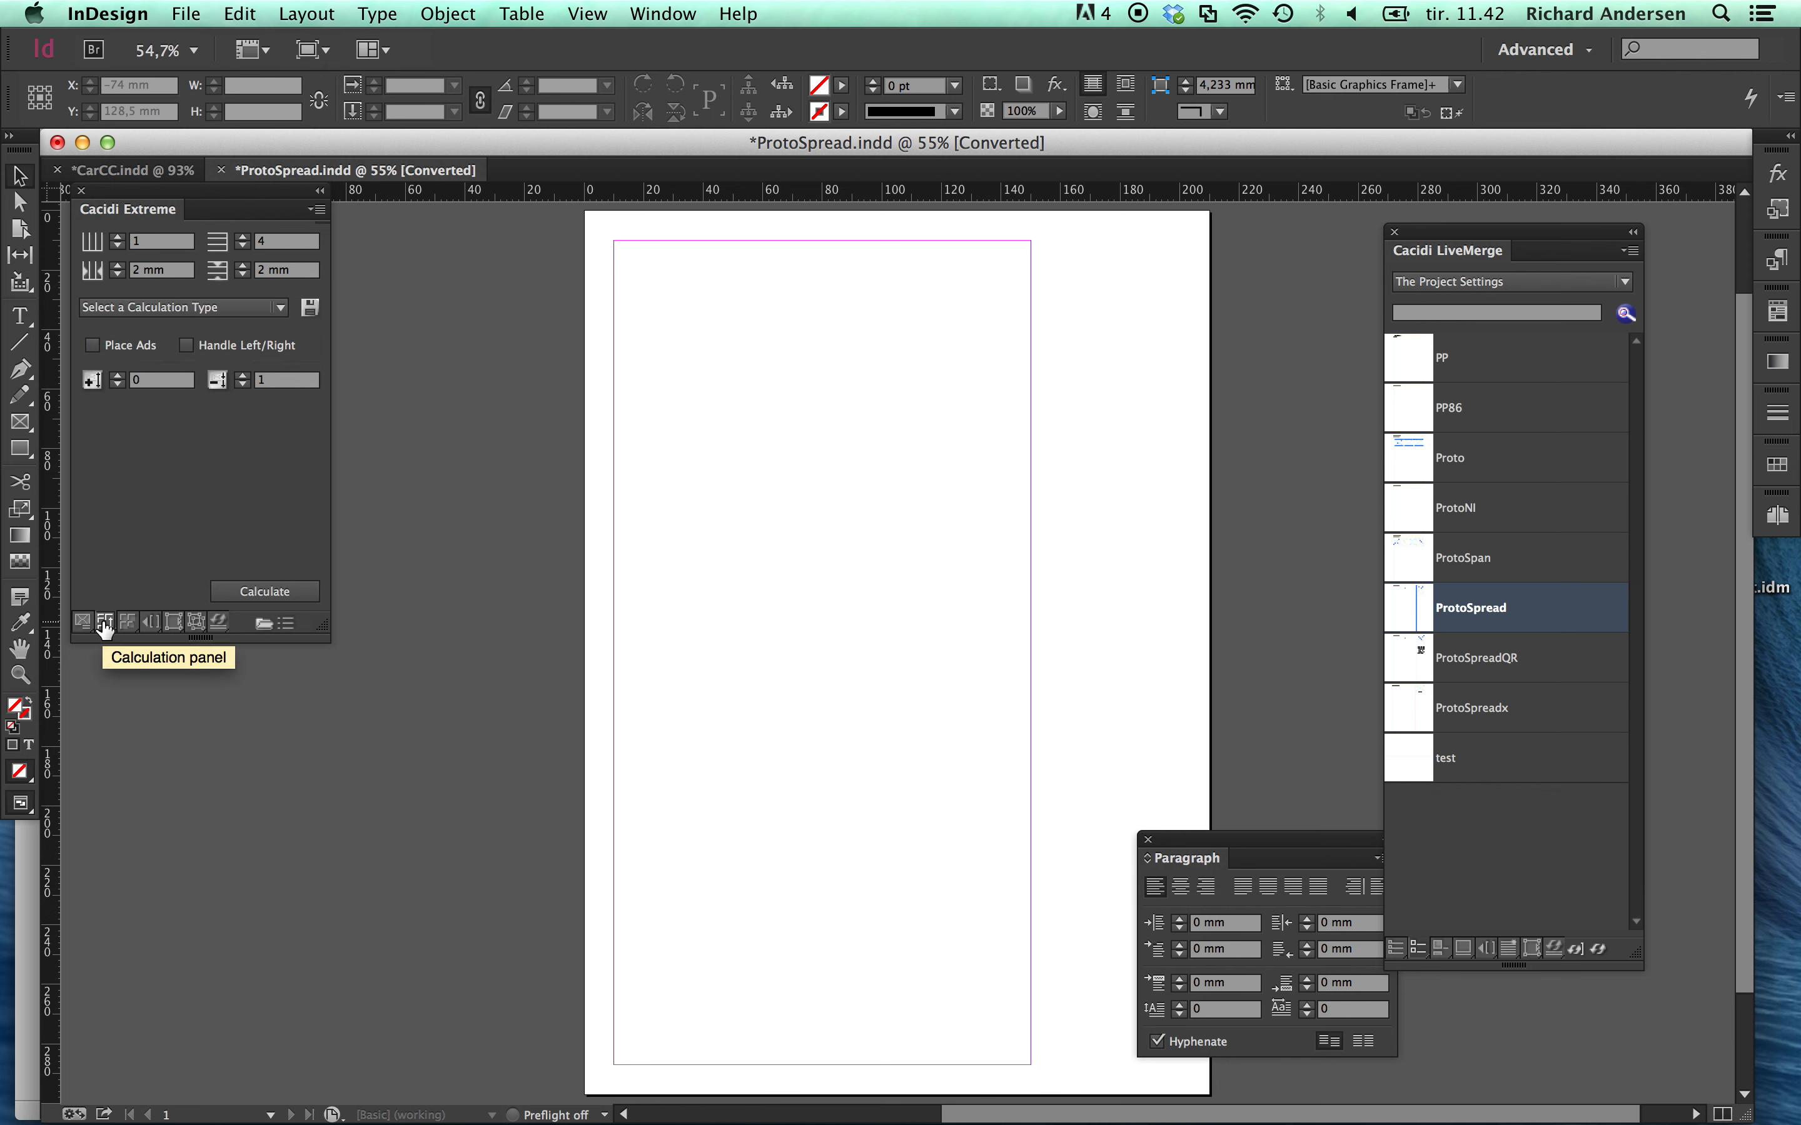
left_click(187, 308)
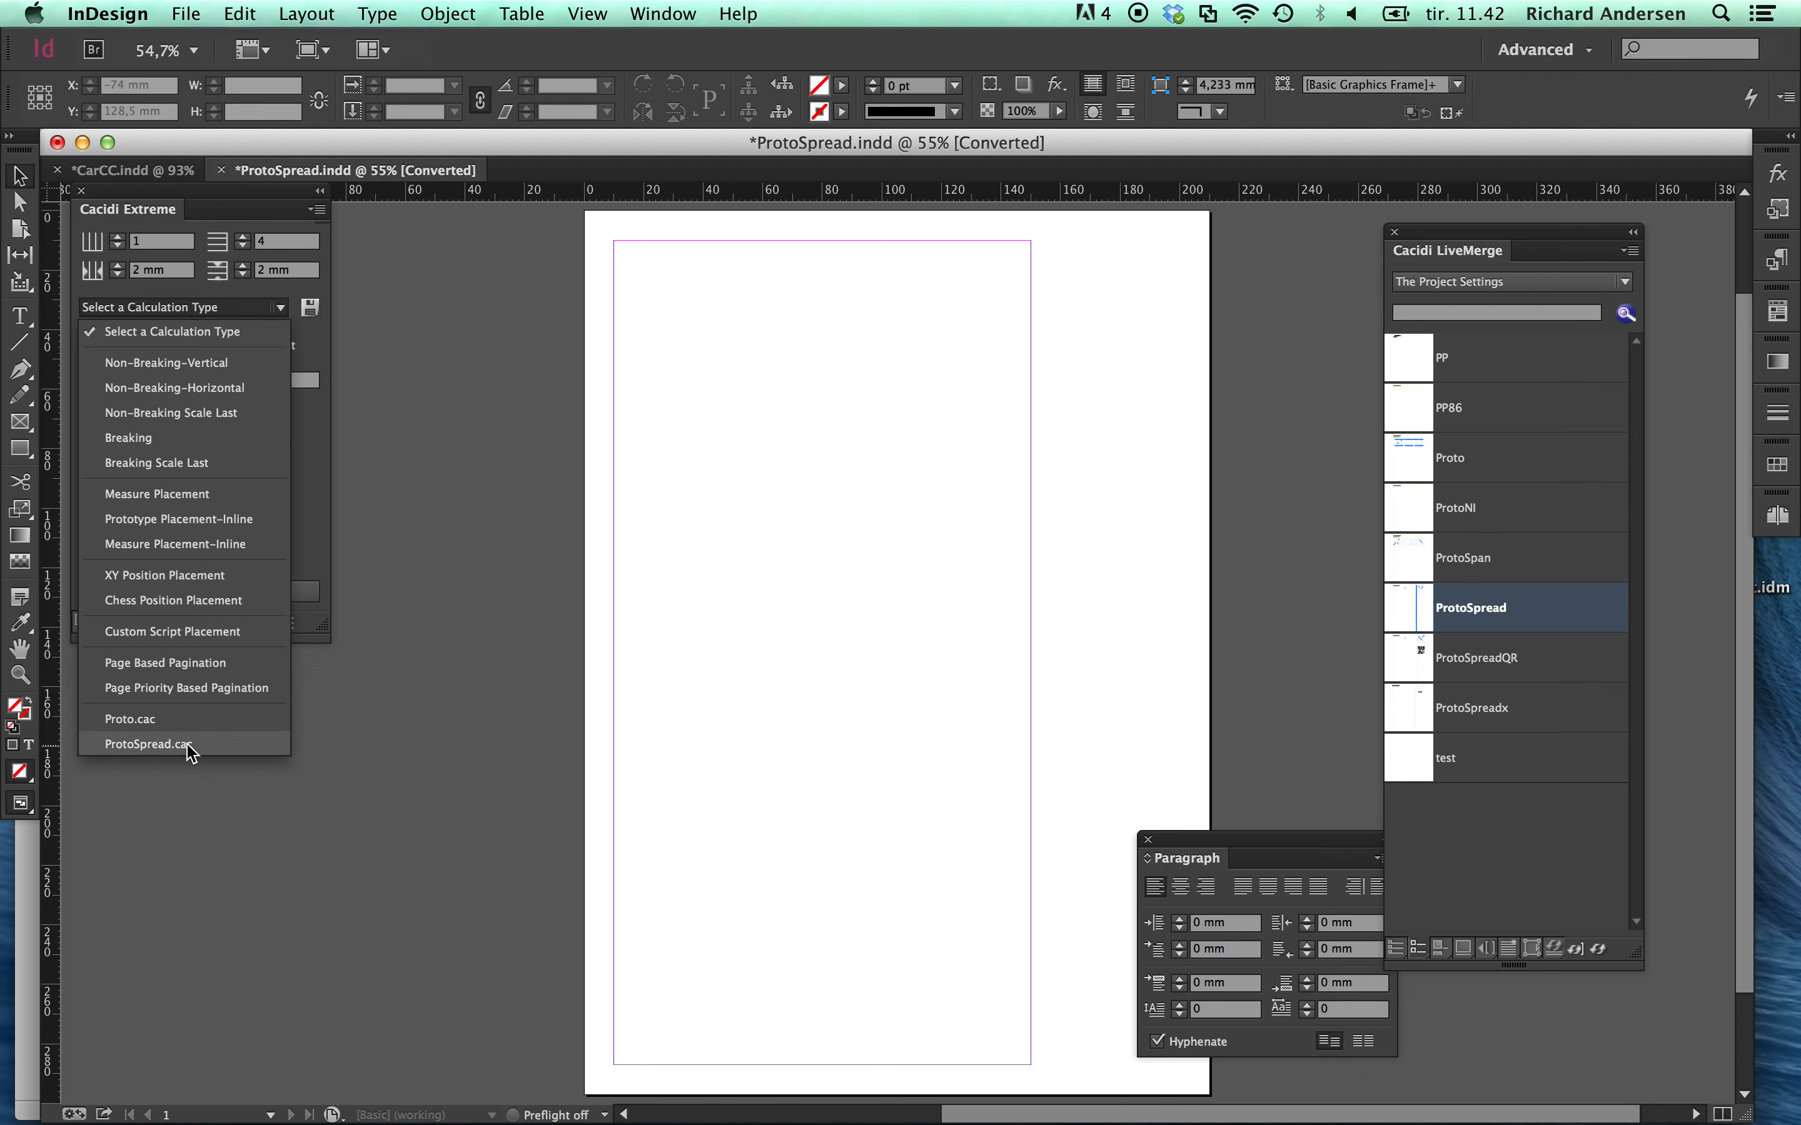
left_click(144, 744)
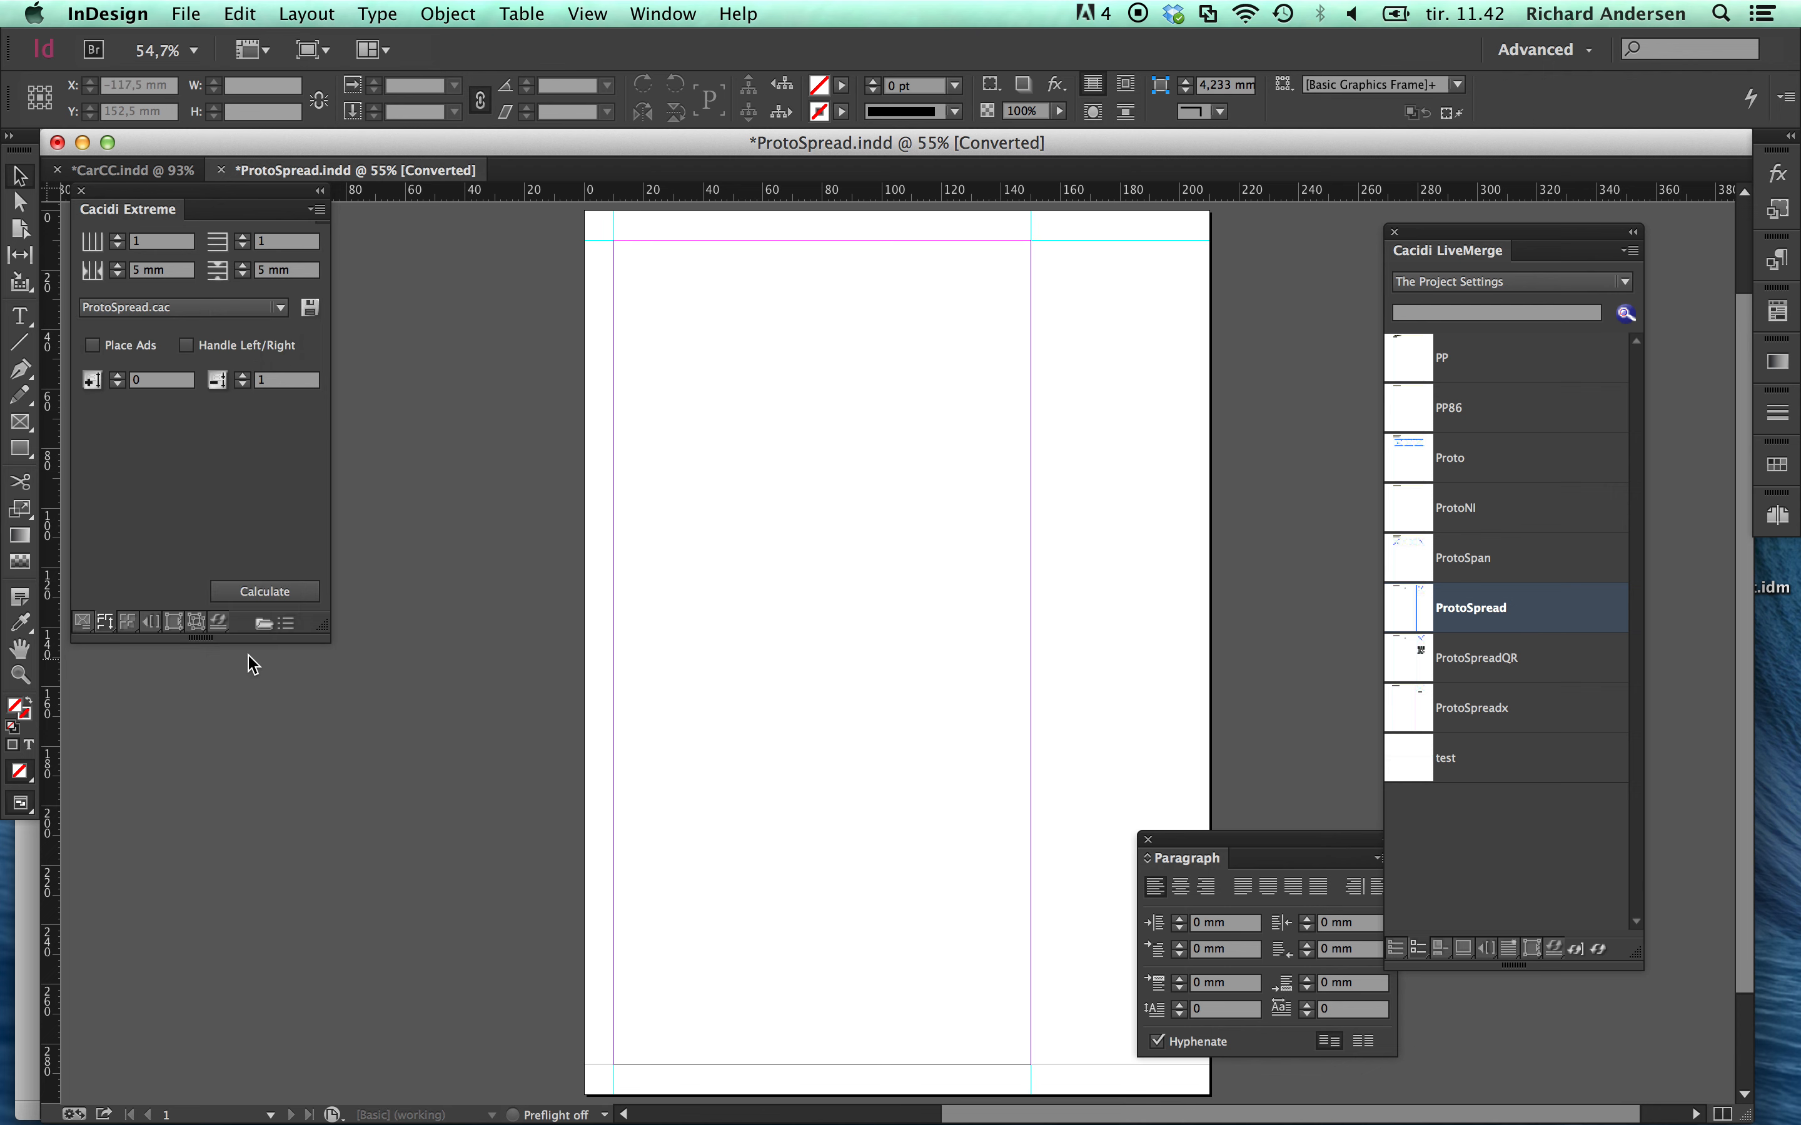
left_click(290, 592)
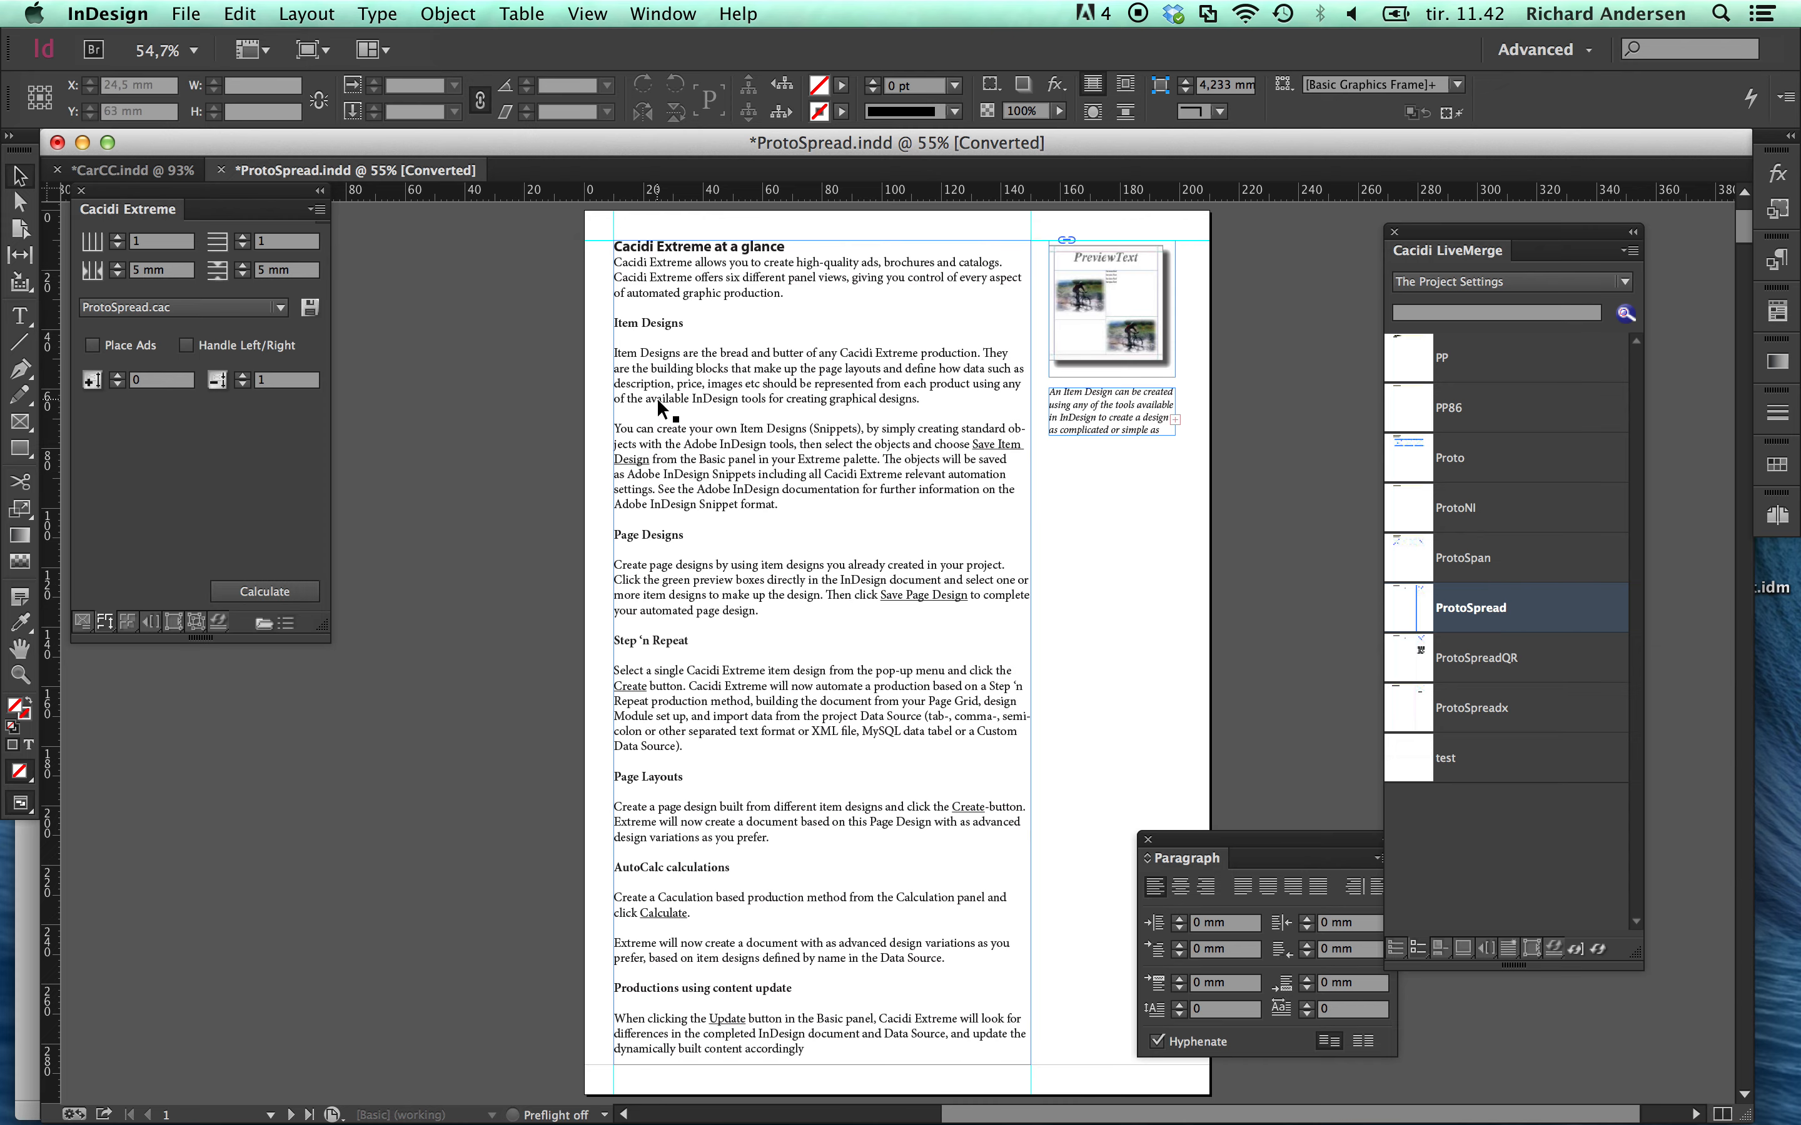
Select the main article text frame on the first page and show the document's text threads.
key("super+minus")
key("super+minus")
key("super+minus")
key("super+minus")
key("super+minus")
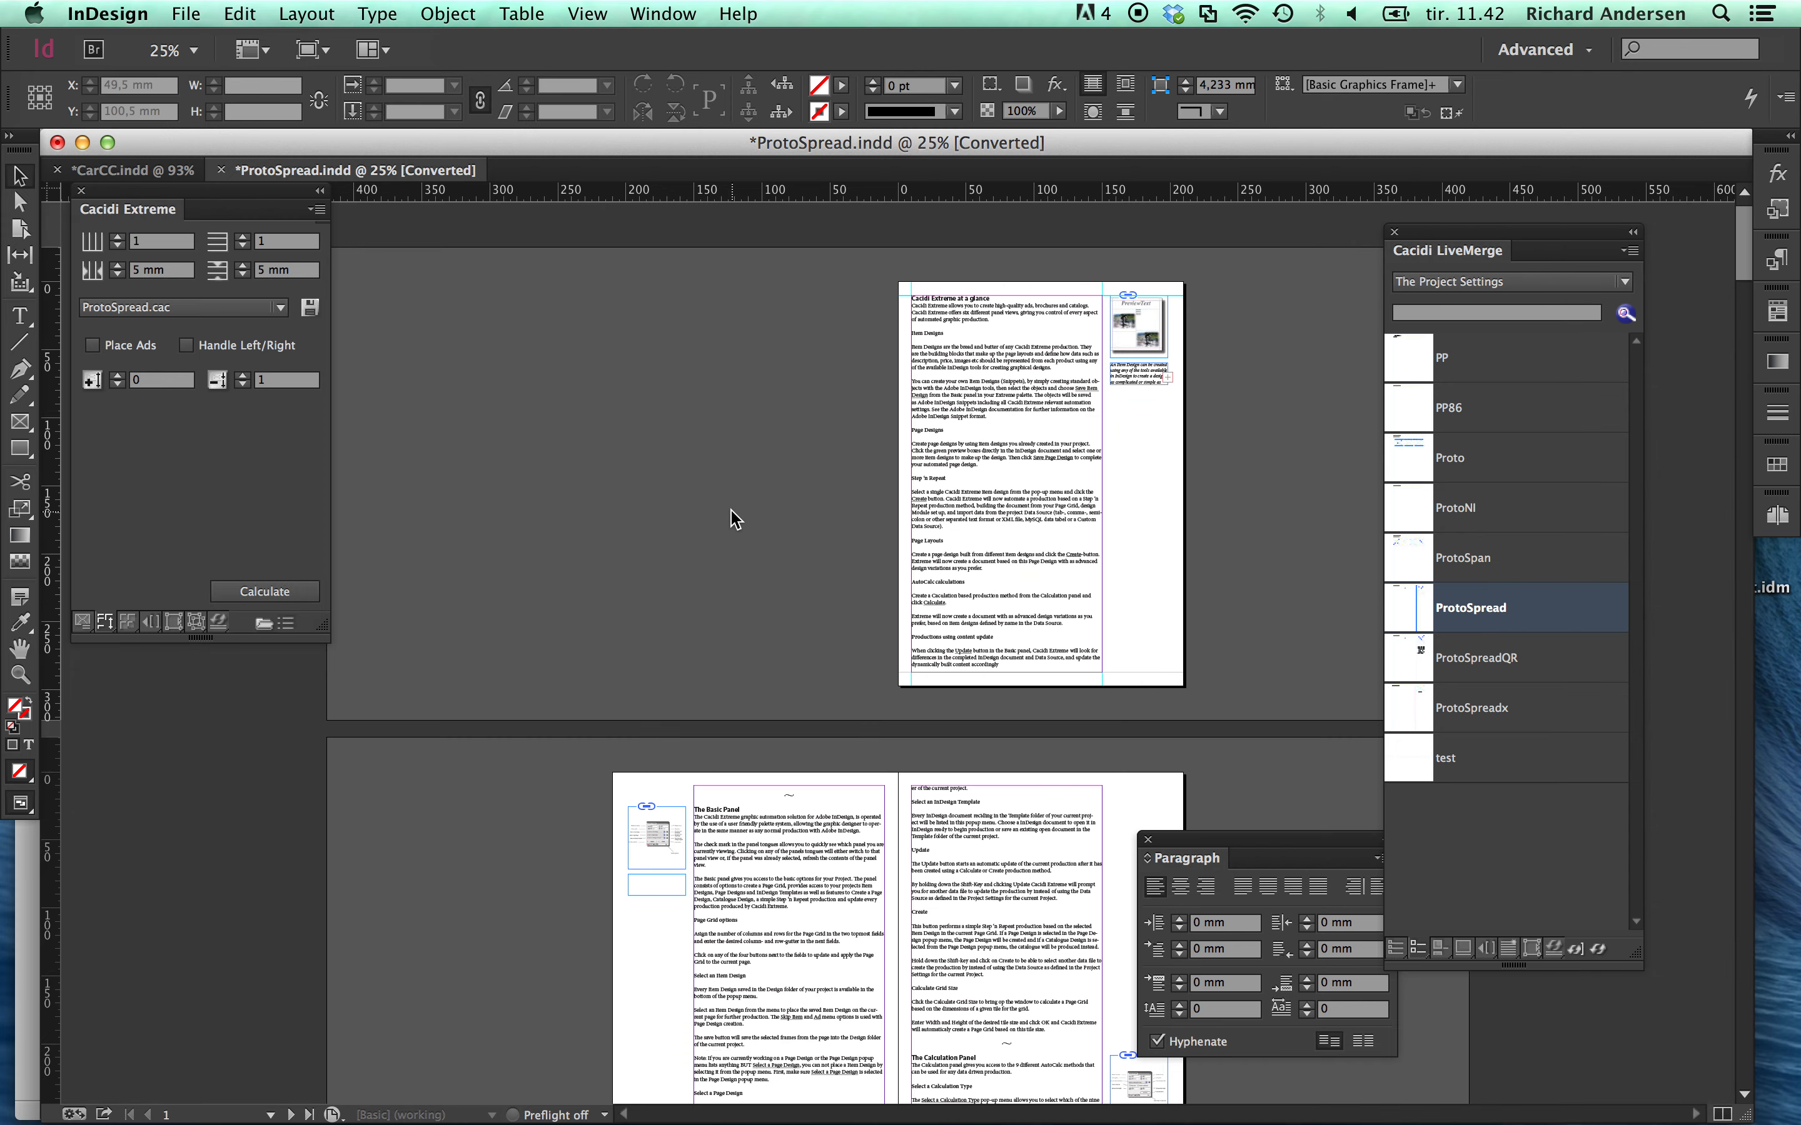
left_click(950, 410)
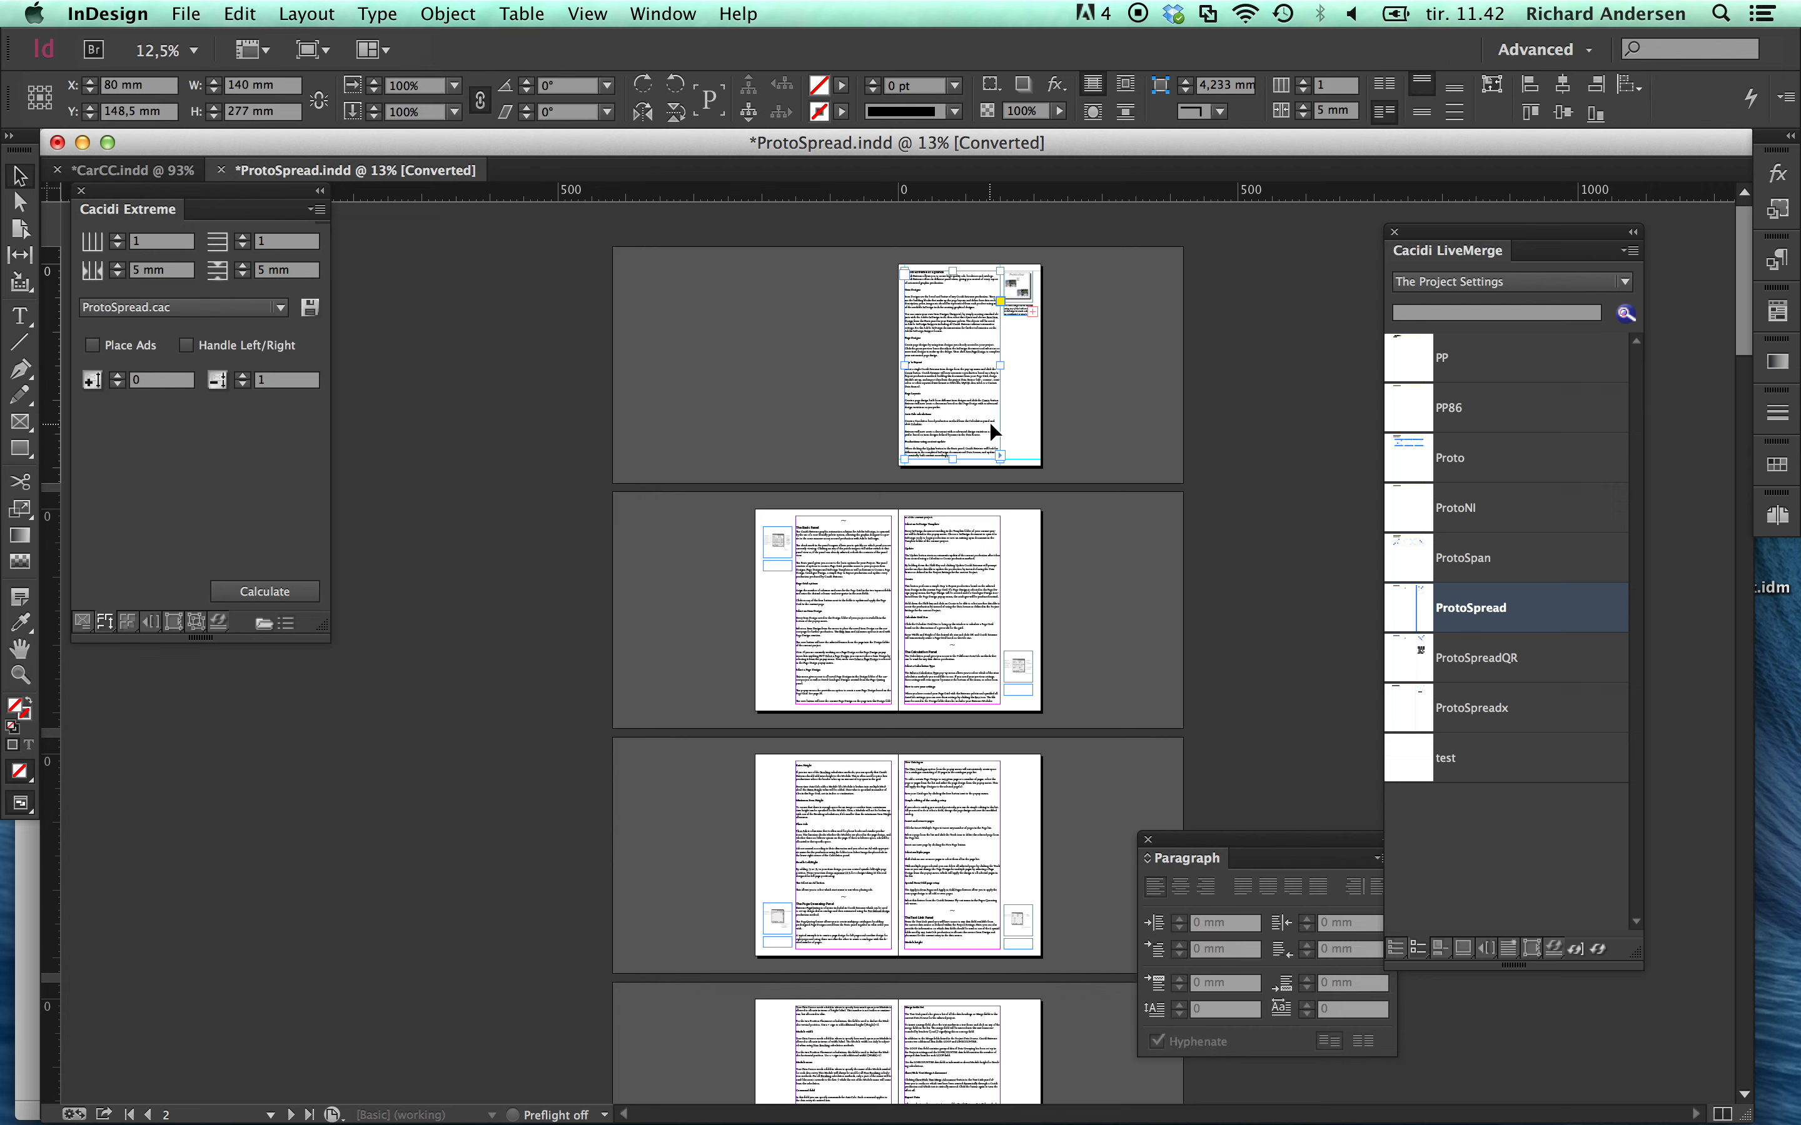
left_click(672, 10)
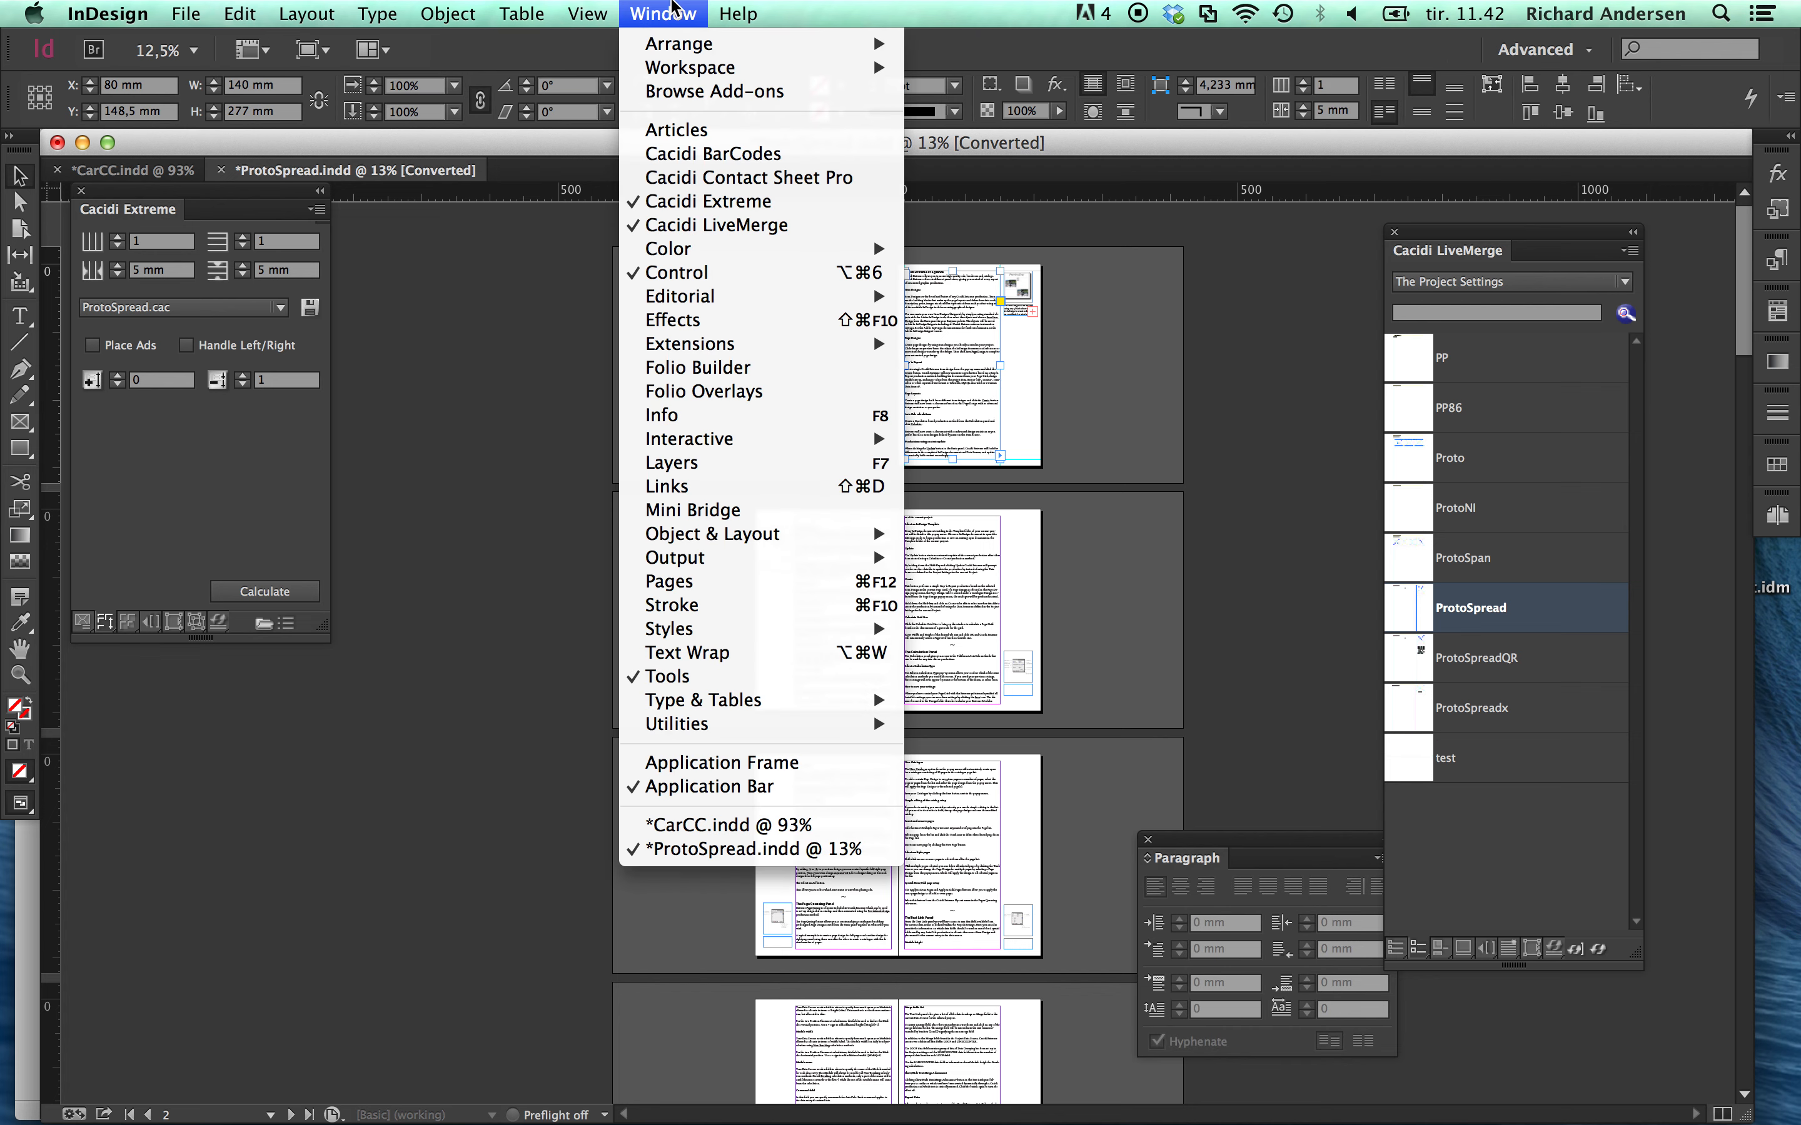
mouse_move(587, 13)
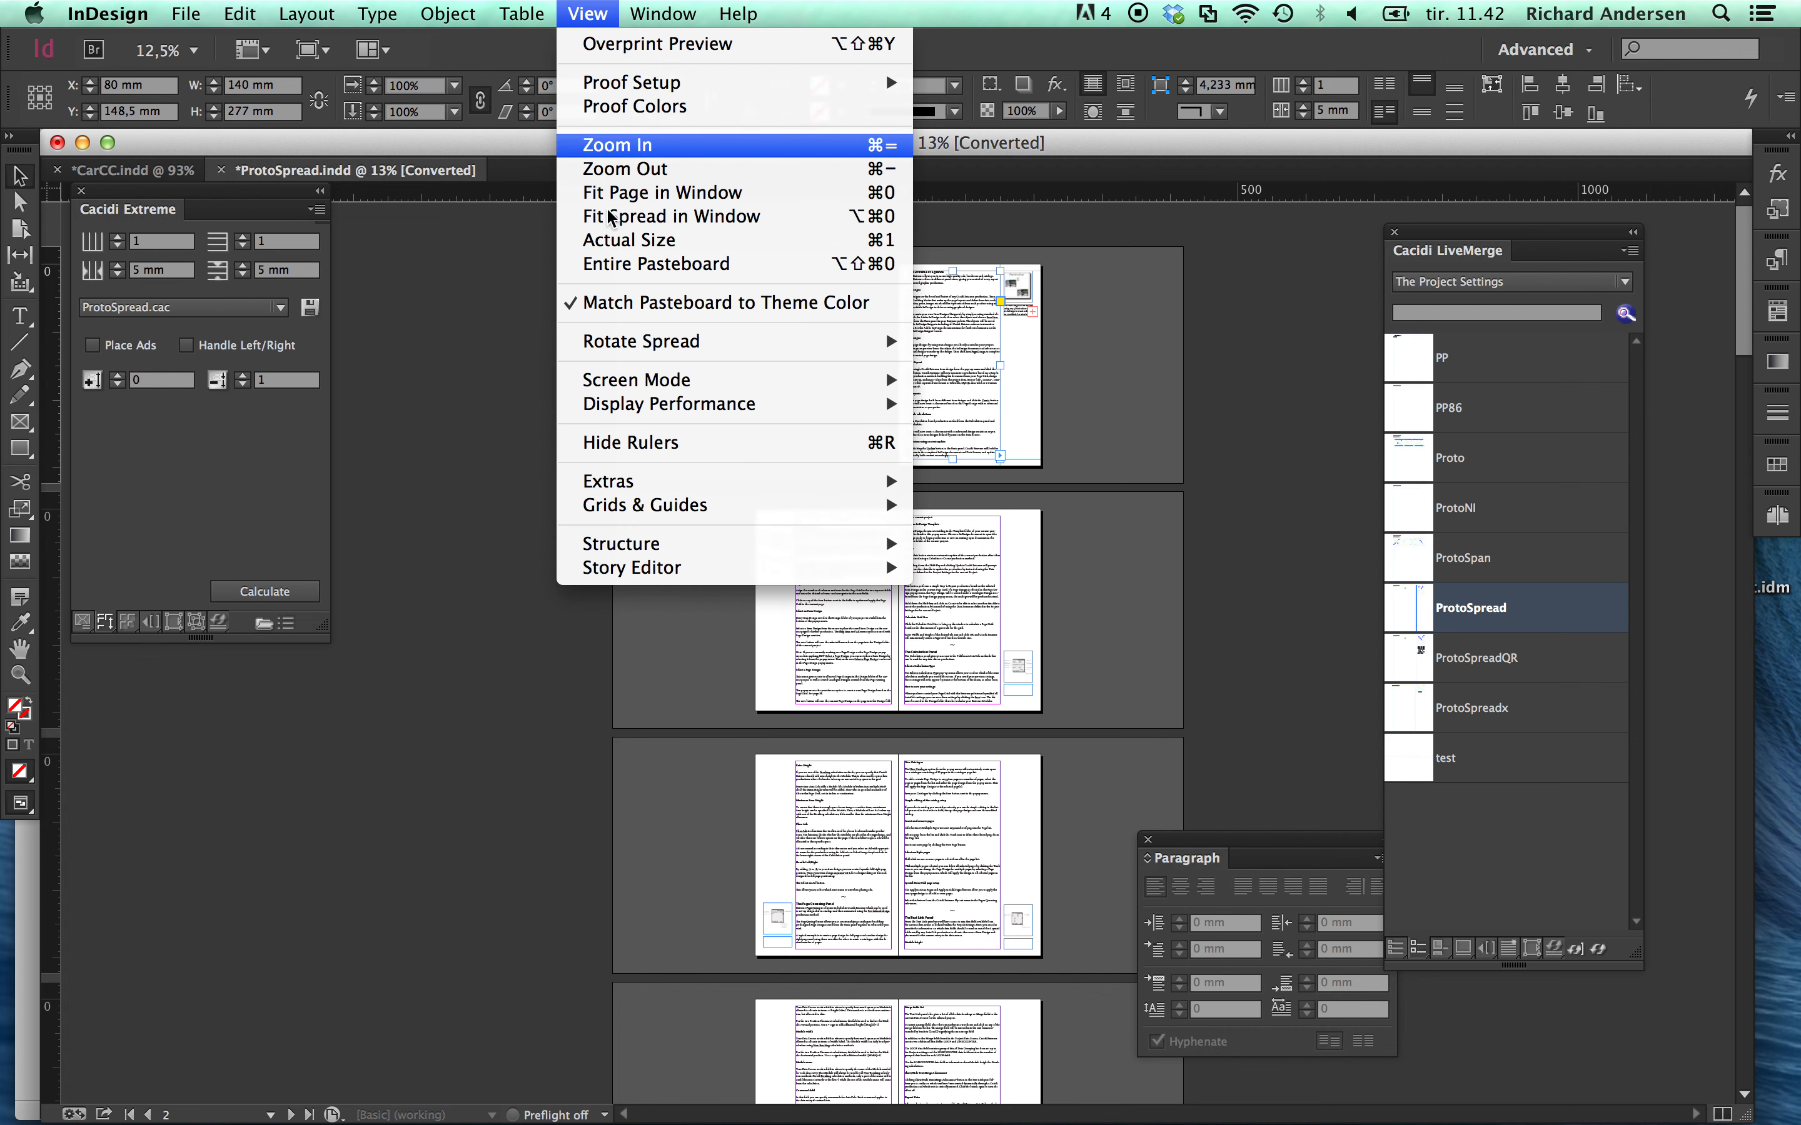
mouse_move(629, 485)
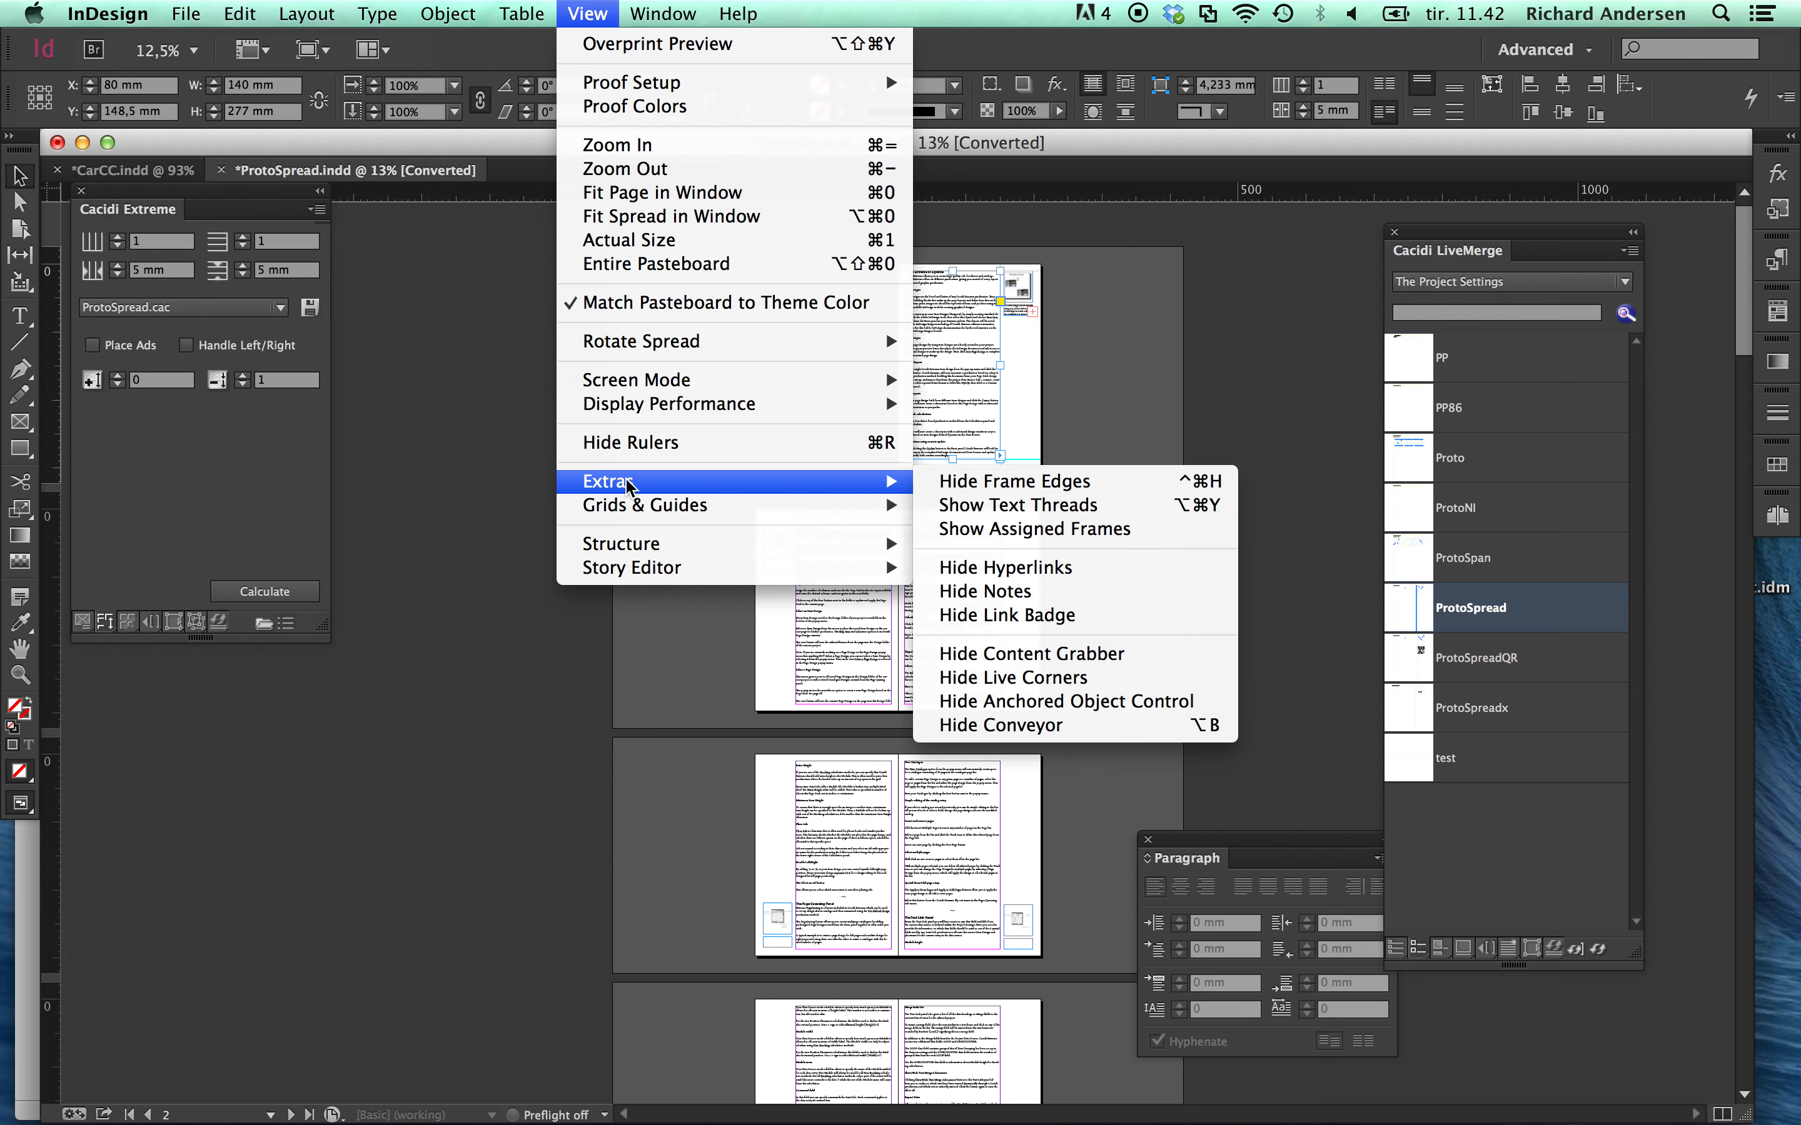
left_click(1123, 512)
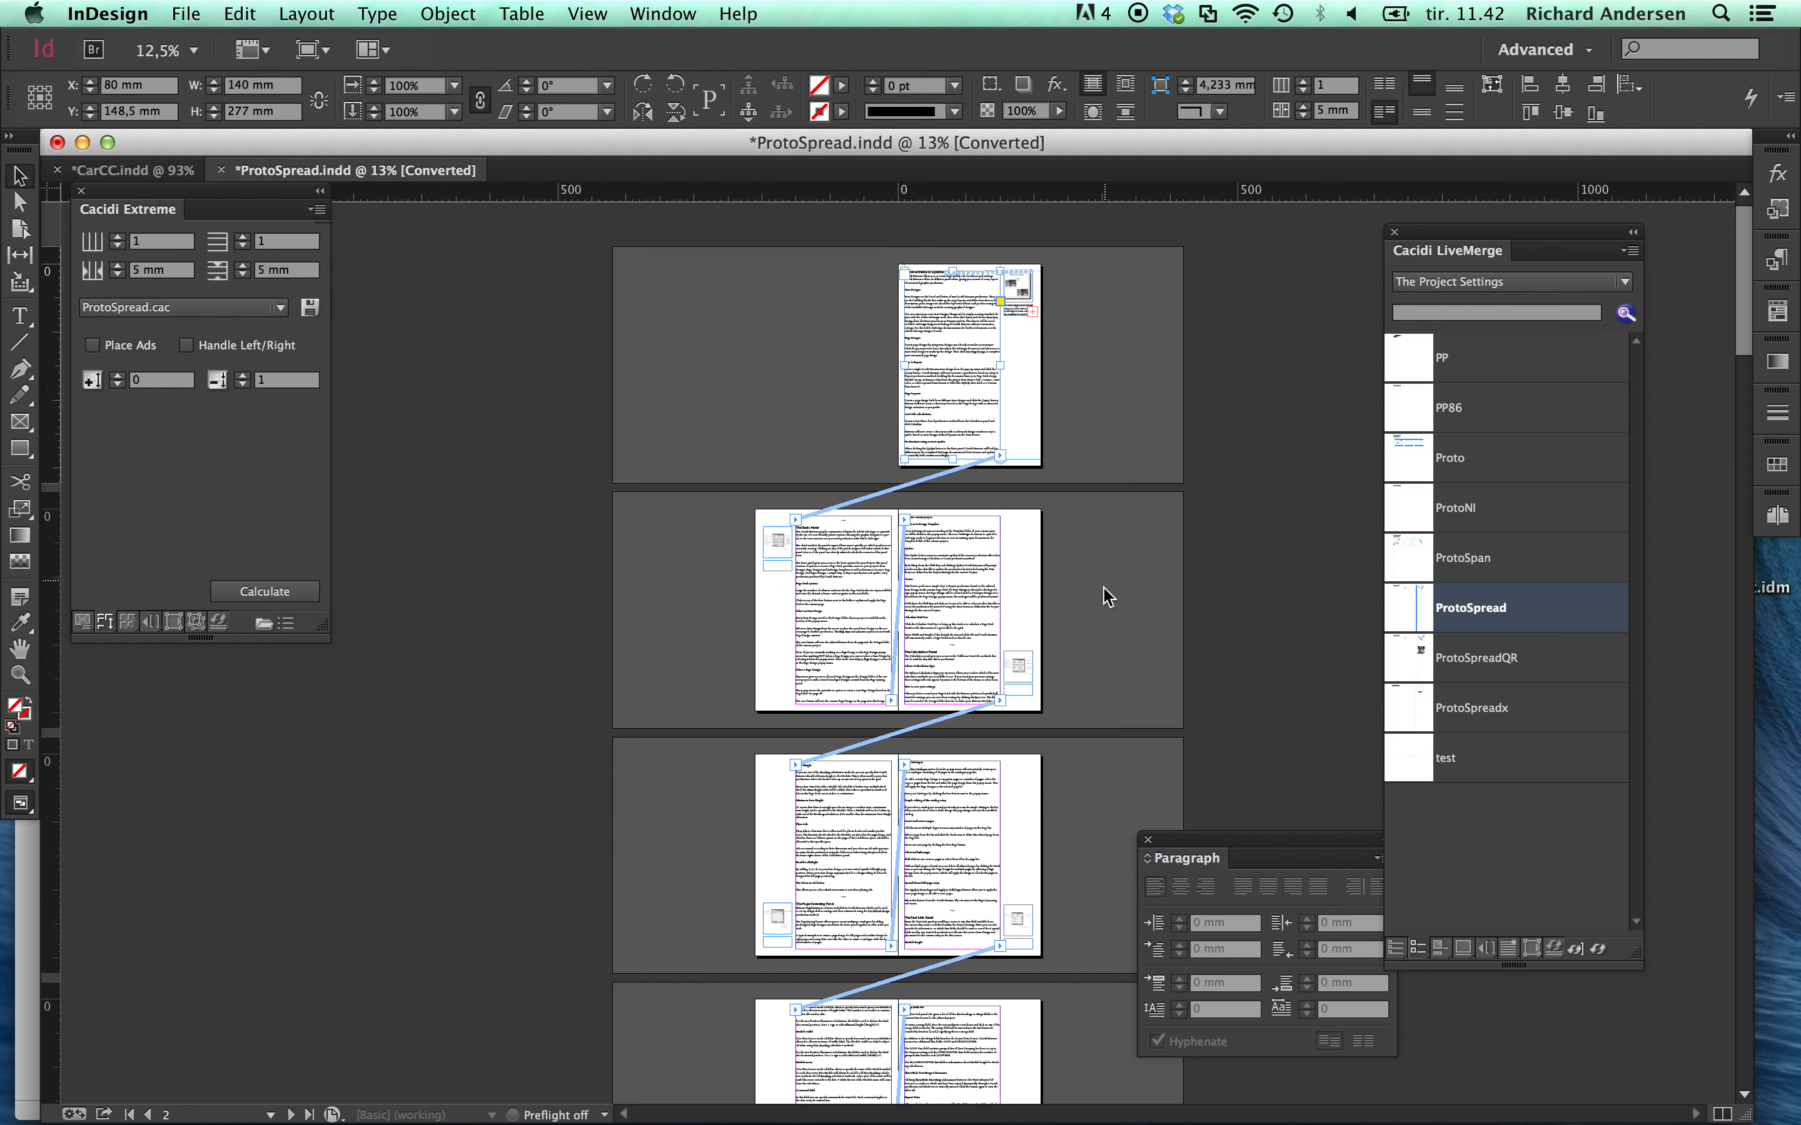
Review how the article text threads across the spreads and where the margin pictures are placed, then deselect the text frame.
scroll(1108, 596, "down", 5)
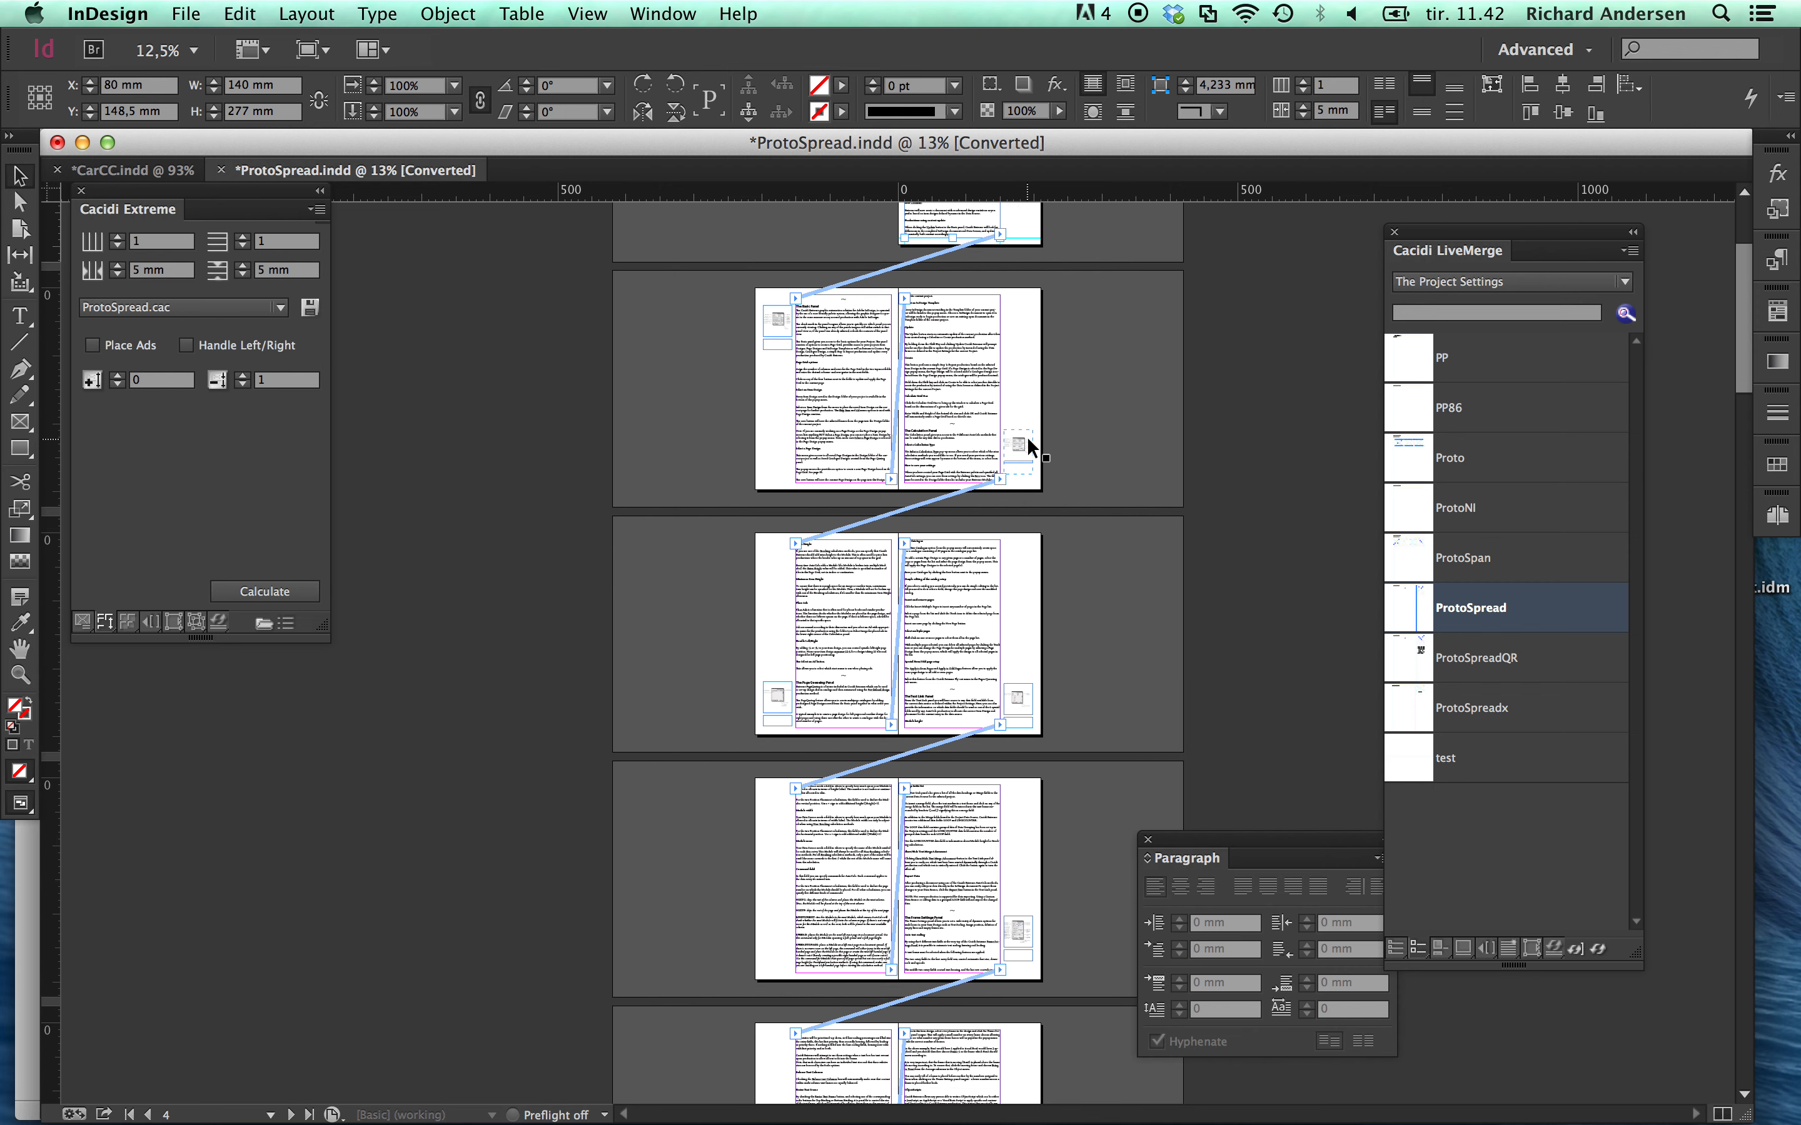
scroll(1081, 747, "down", 6)
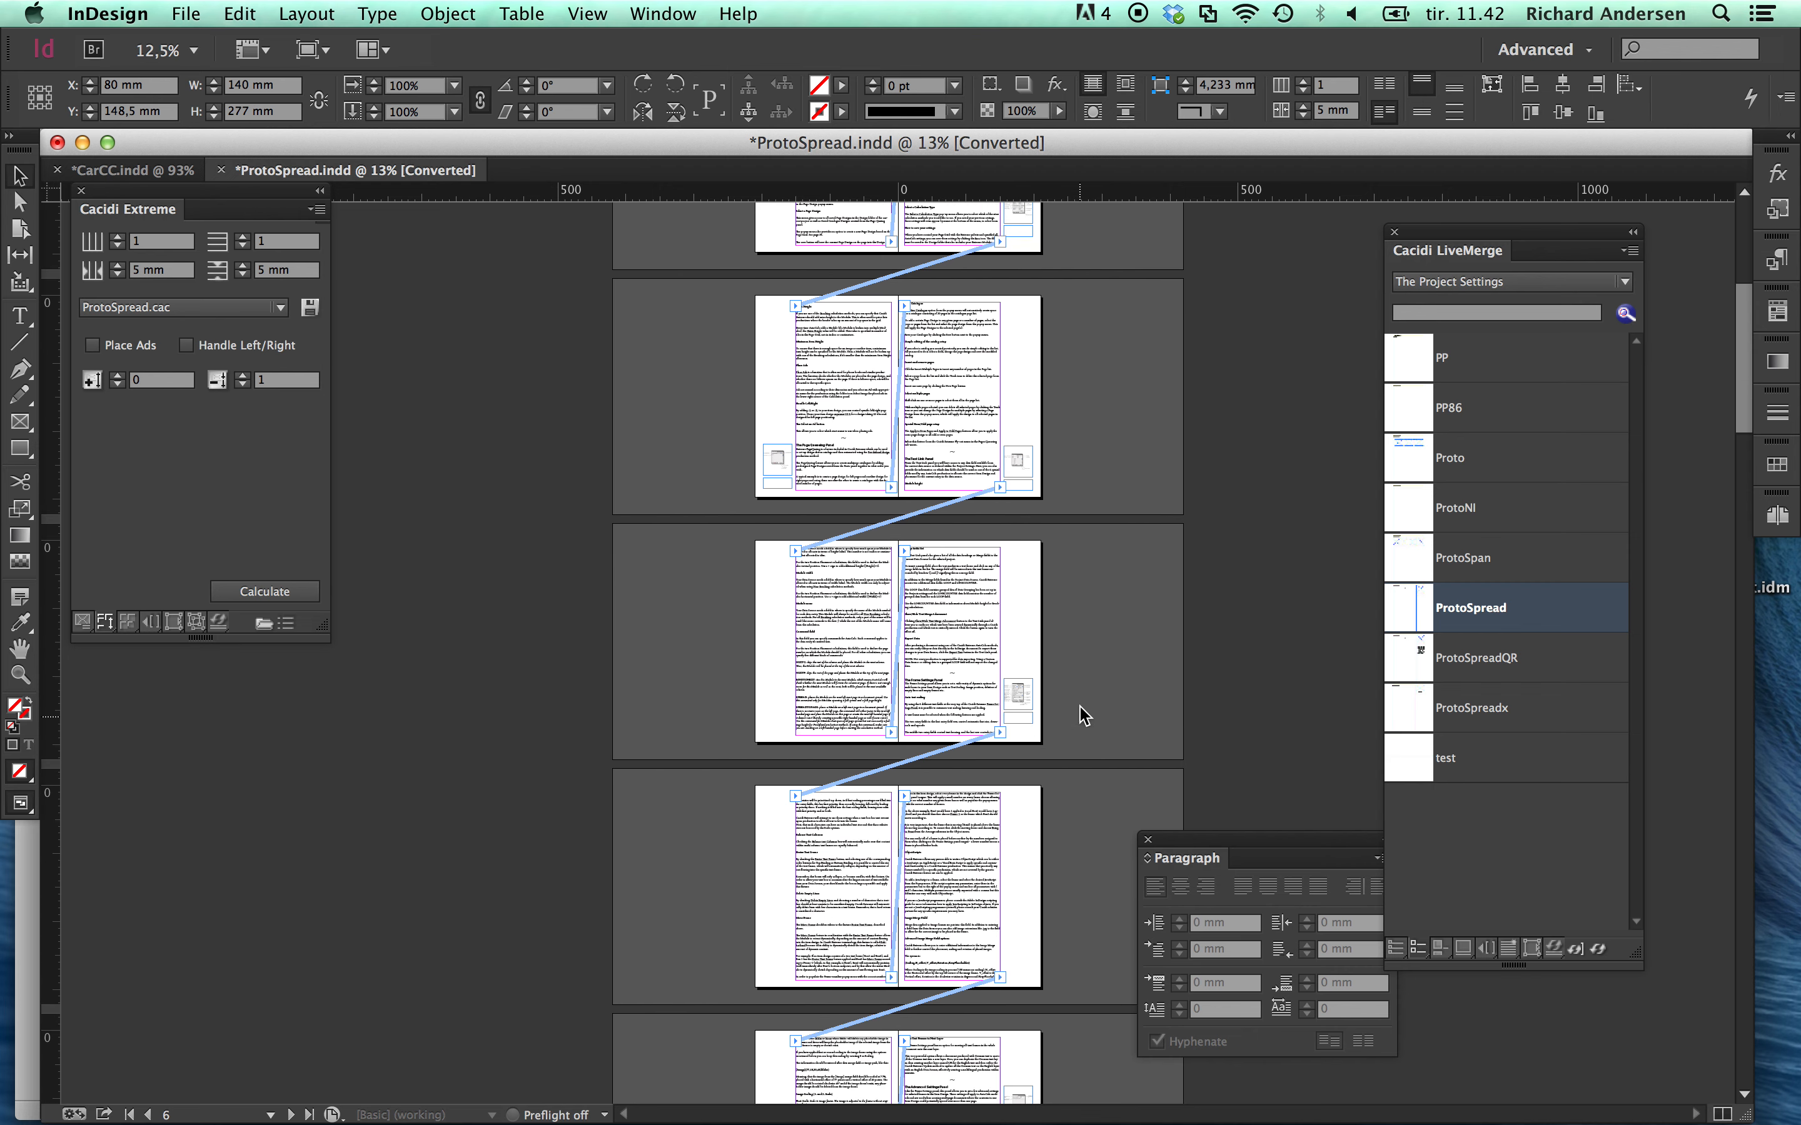
scroll(1023, 726, "down", 8)
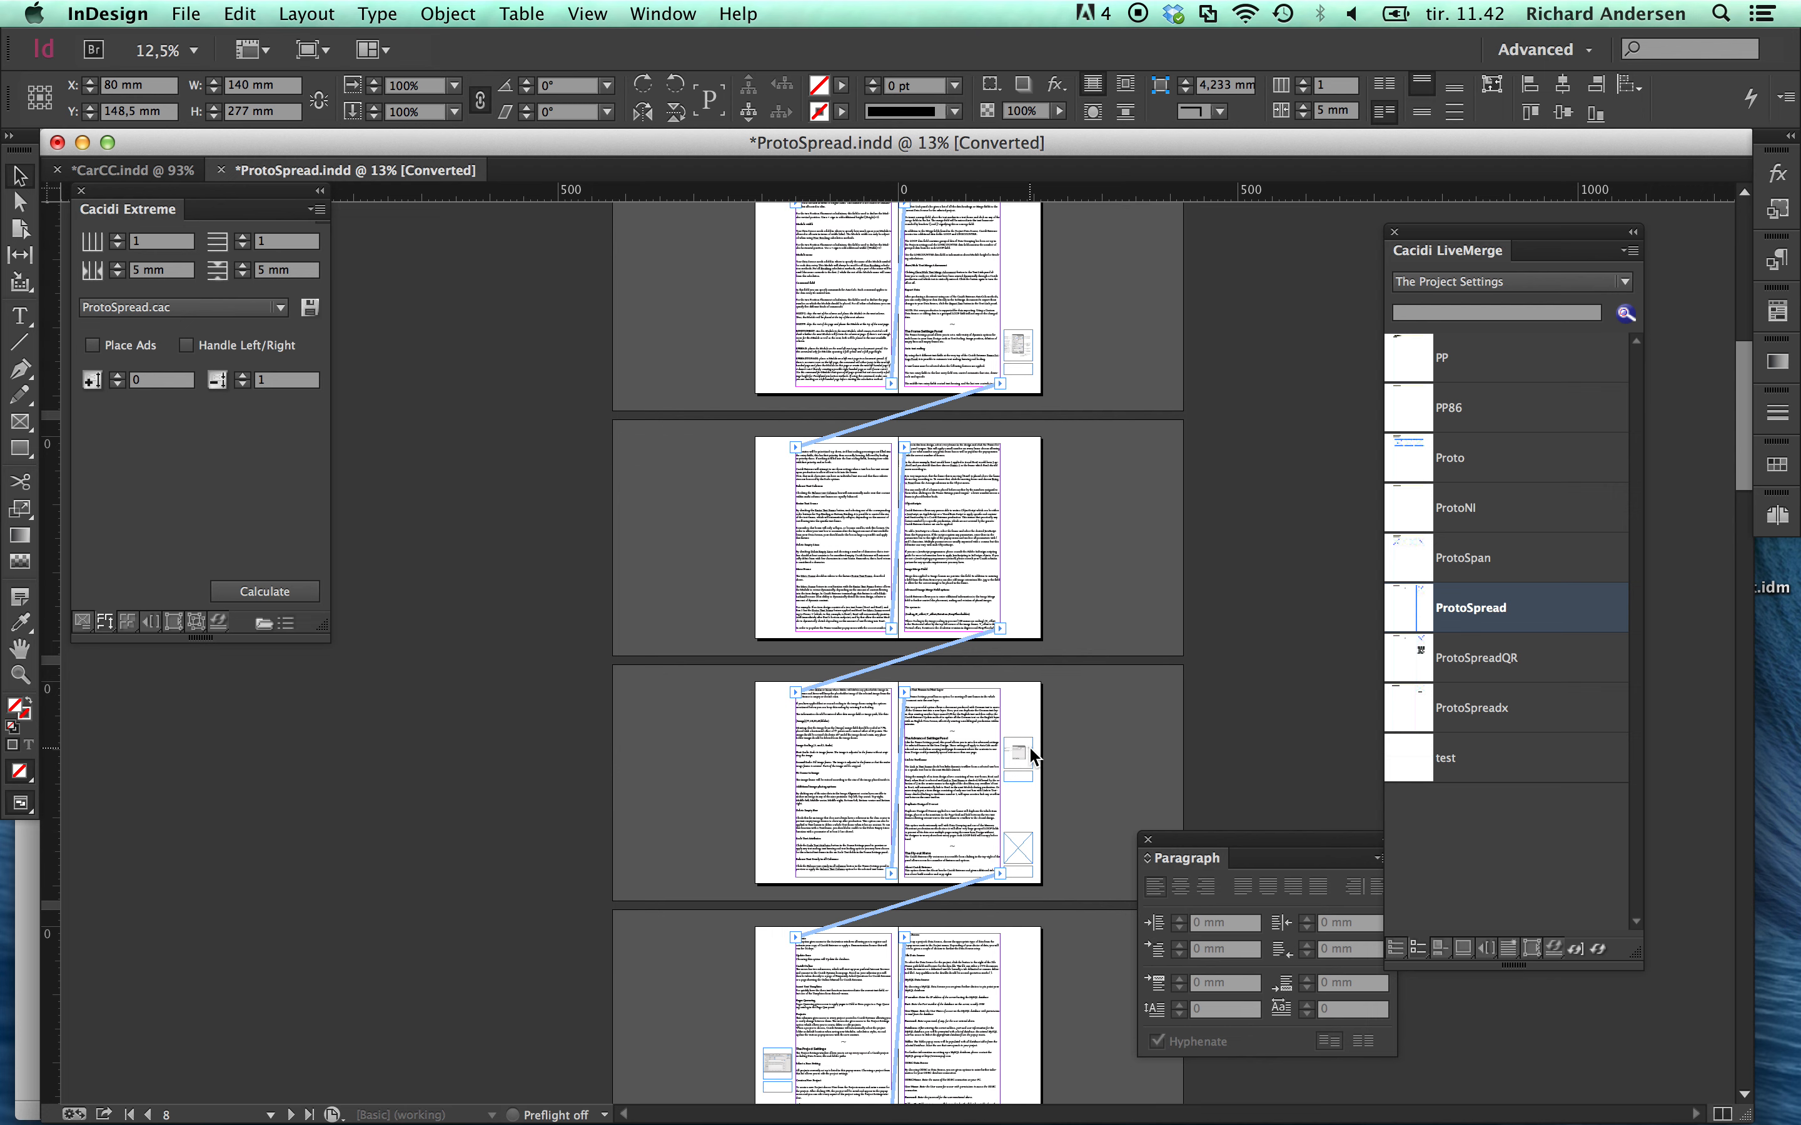
scroll(1028, 746, "down", 10)
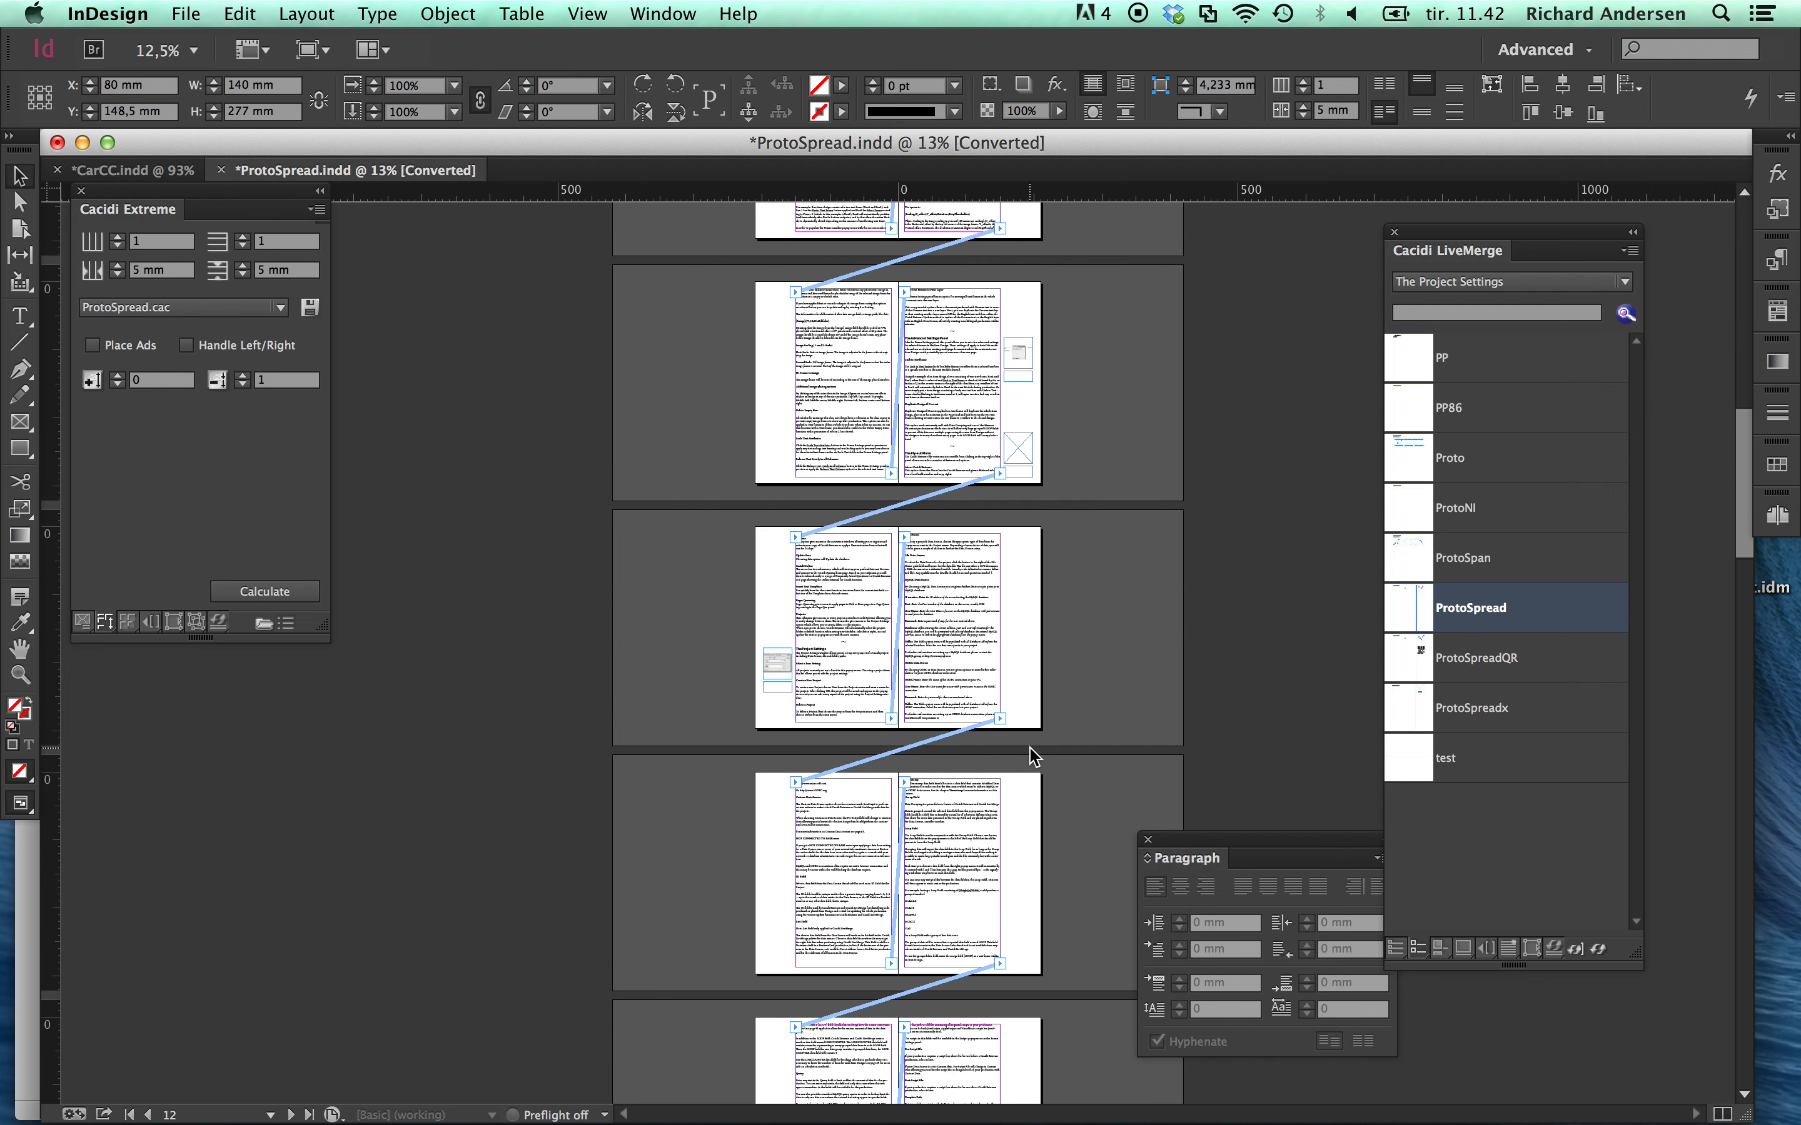
scroll(1029, 747, "down", 1)
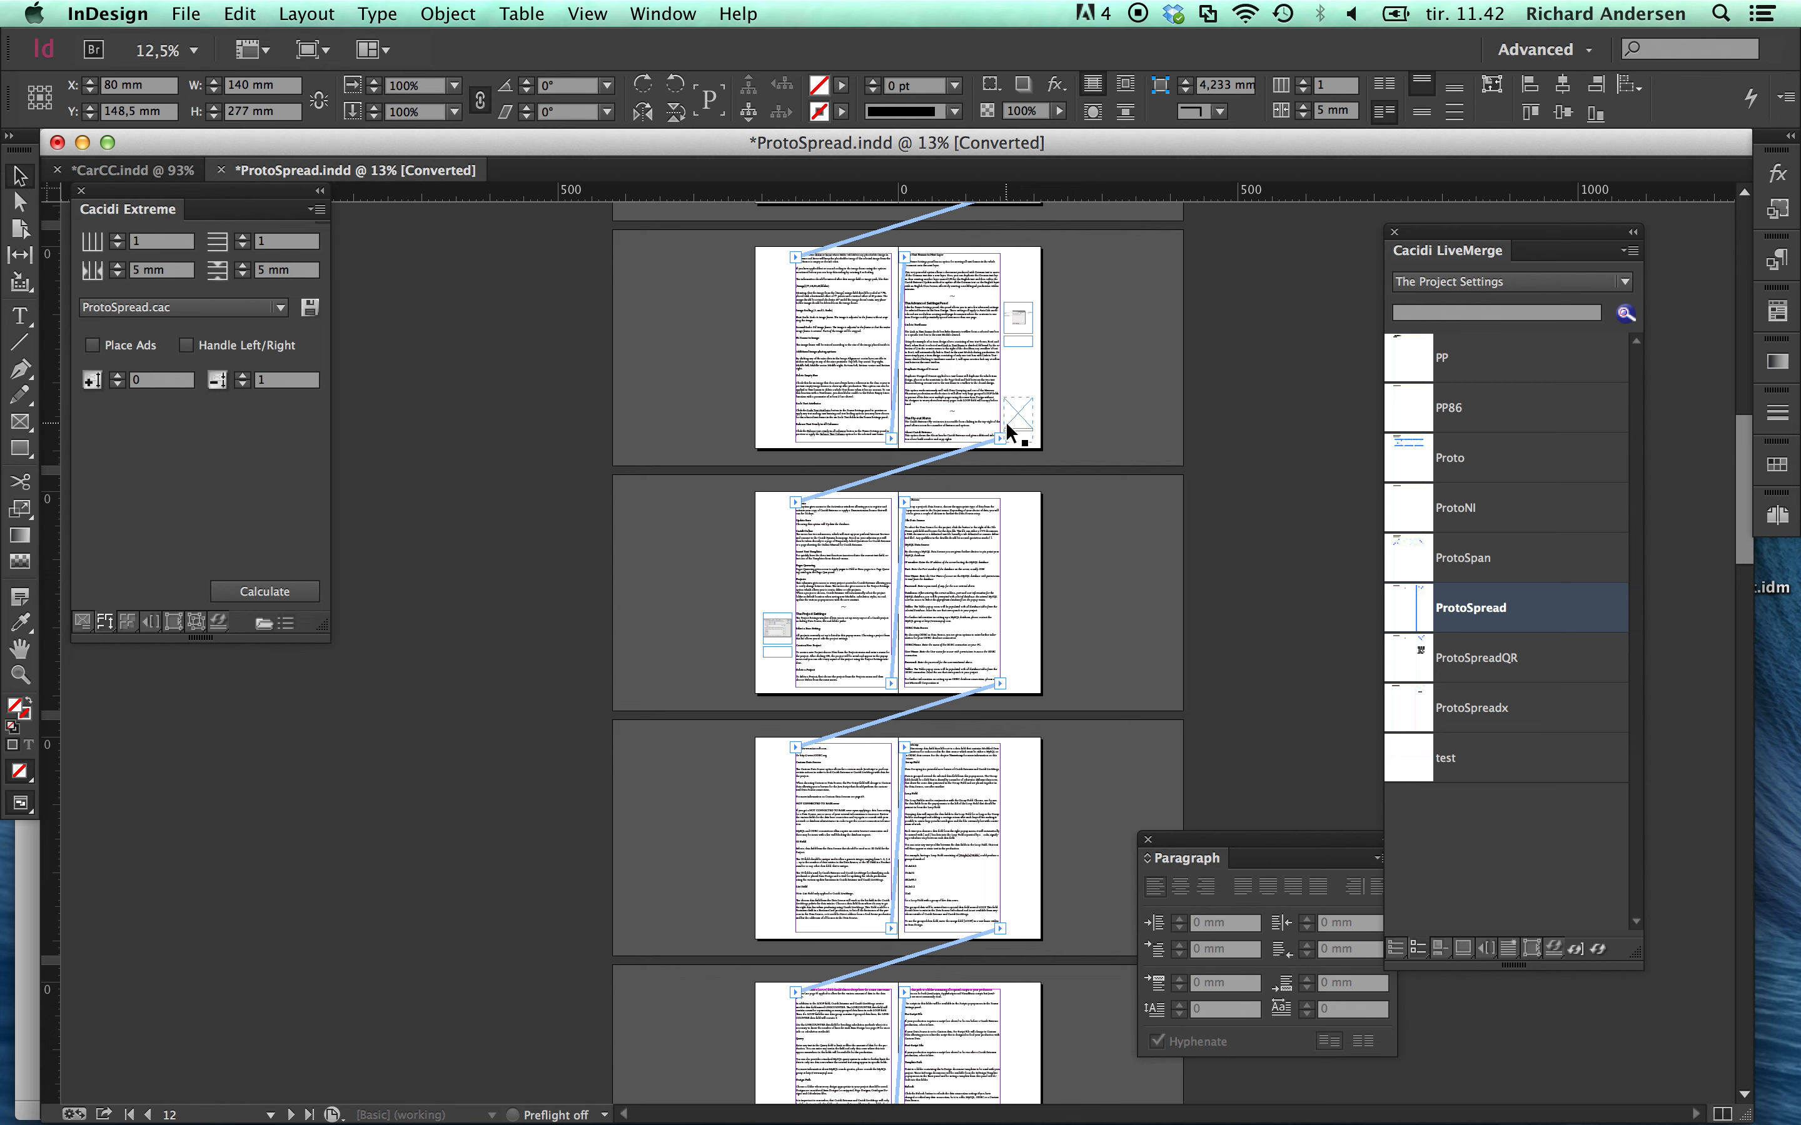
left_click(1119, 409)
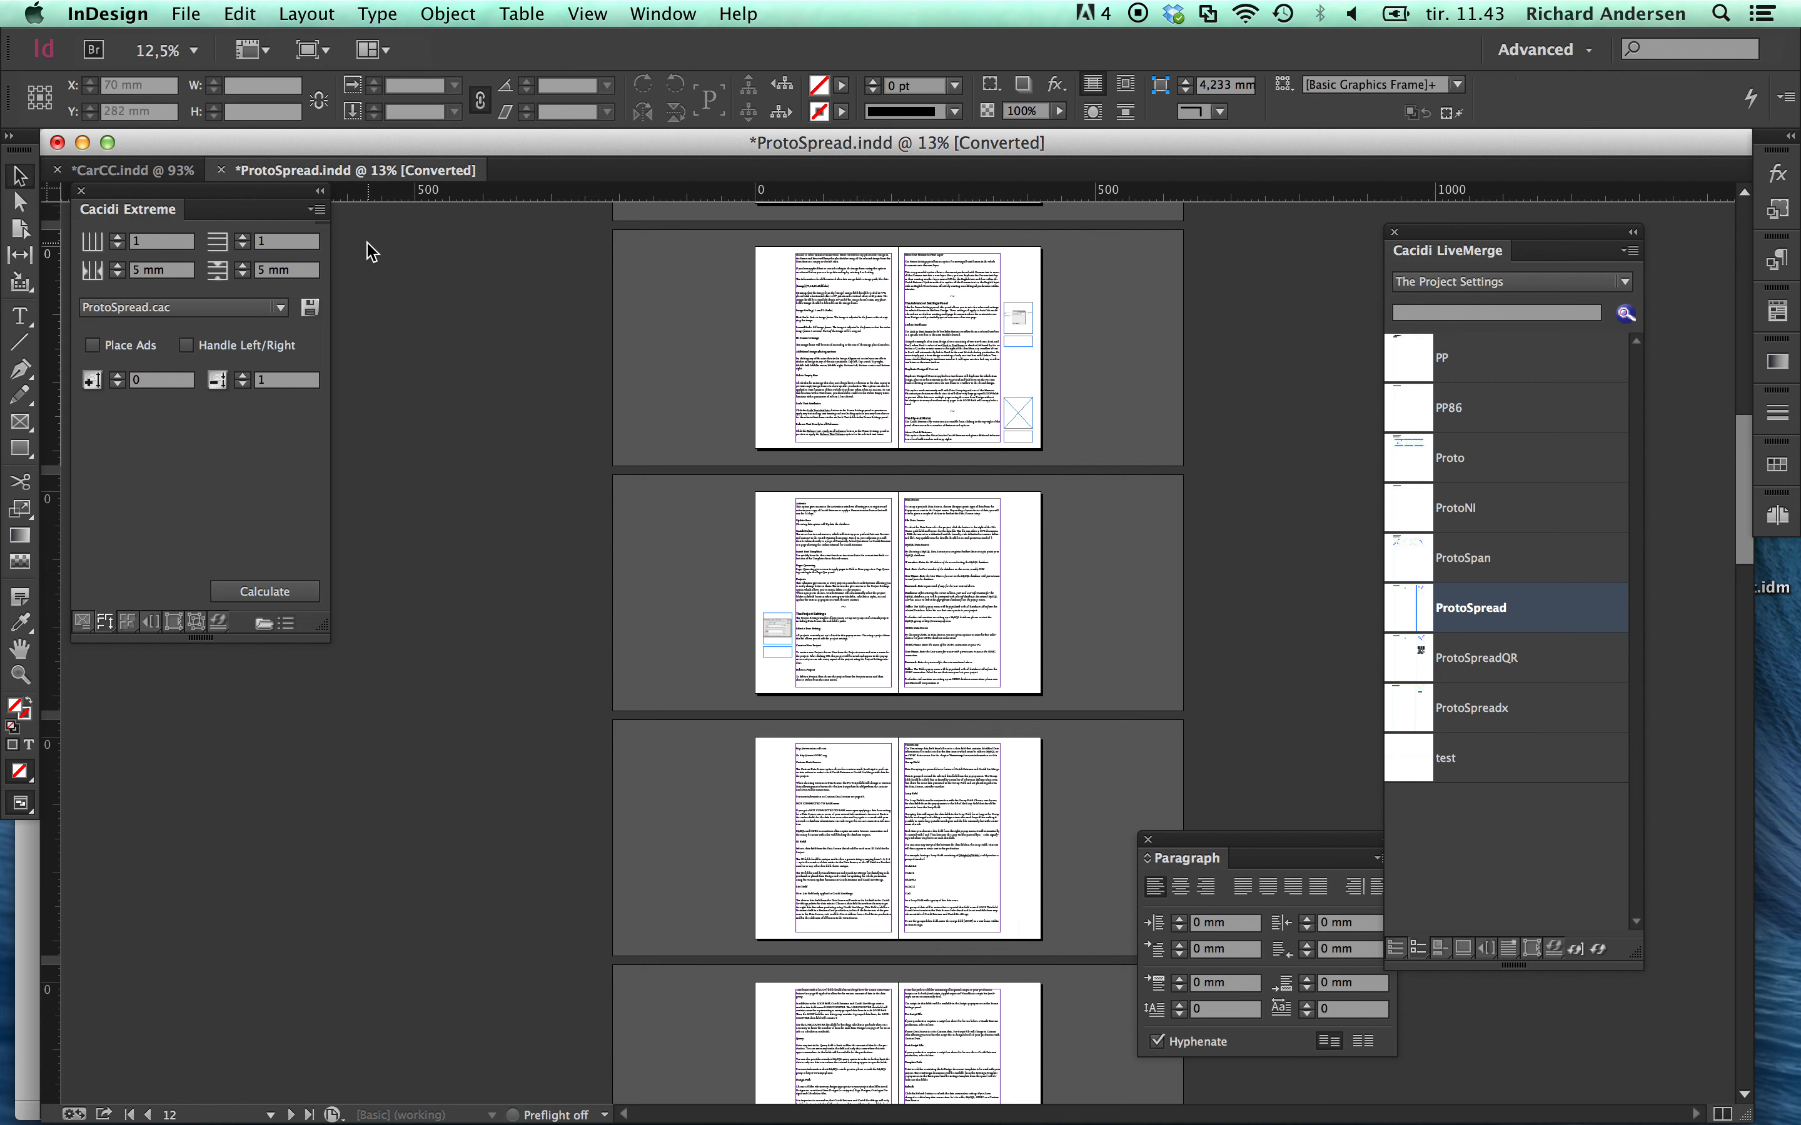
Find the Børsen project in the Cacidi Extreme project list and make it the active project.
left_click(320, 210)
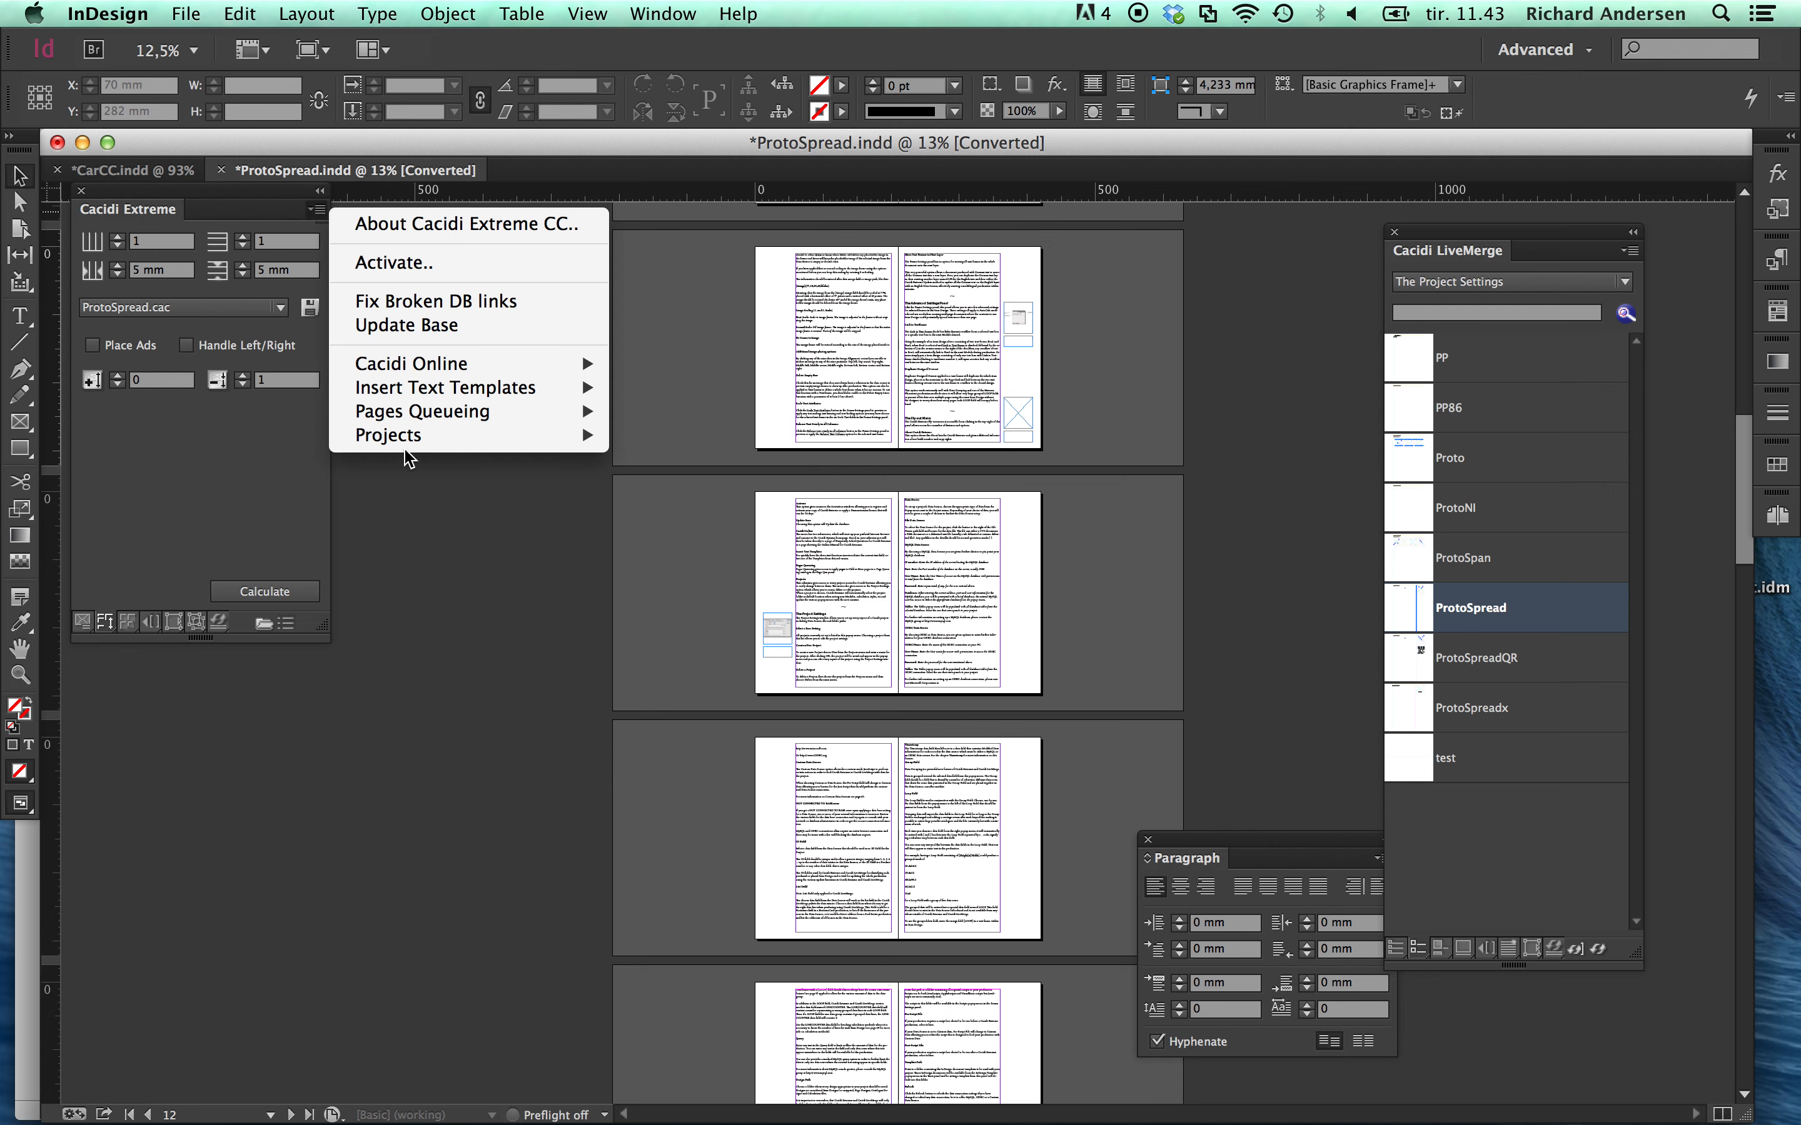
mouse_move(406, 444)
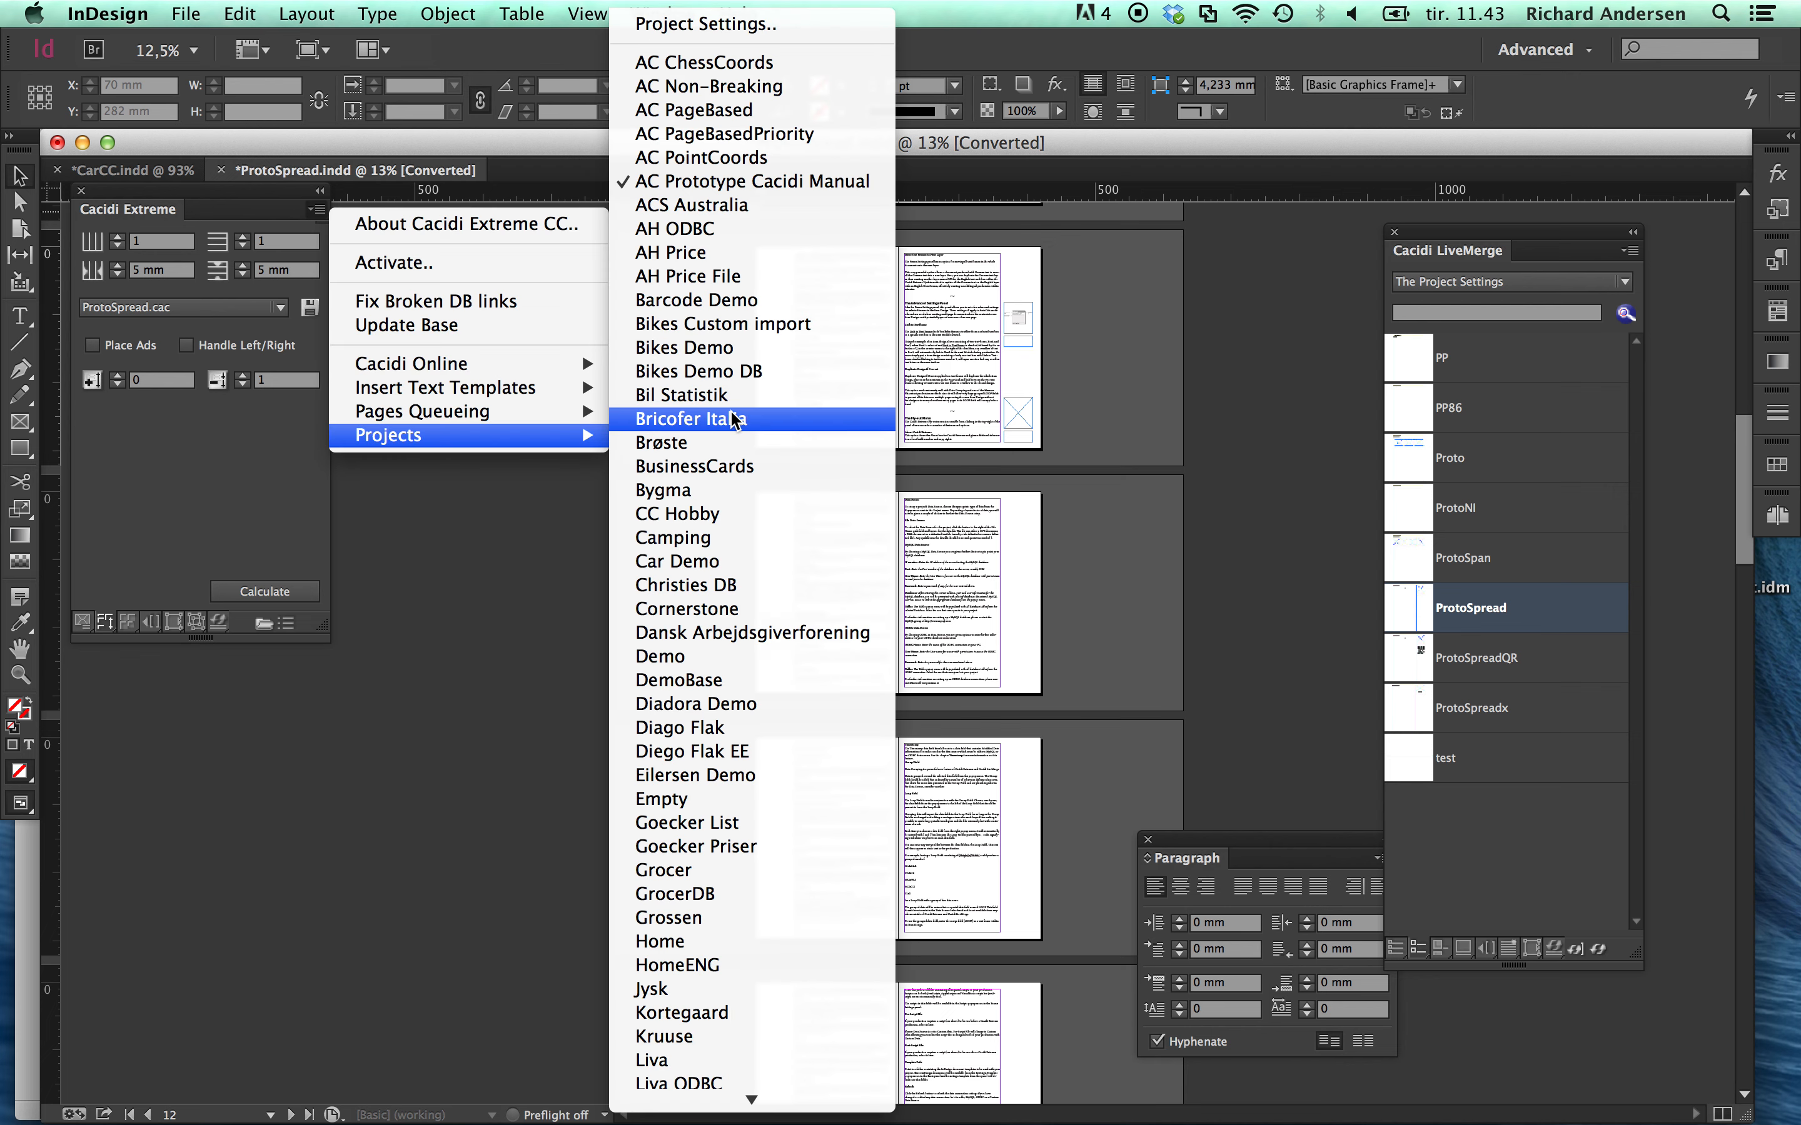
mouse_move(755, 1101)
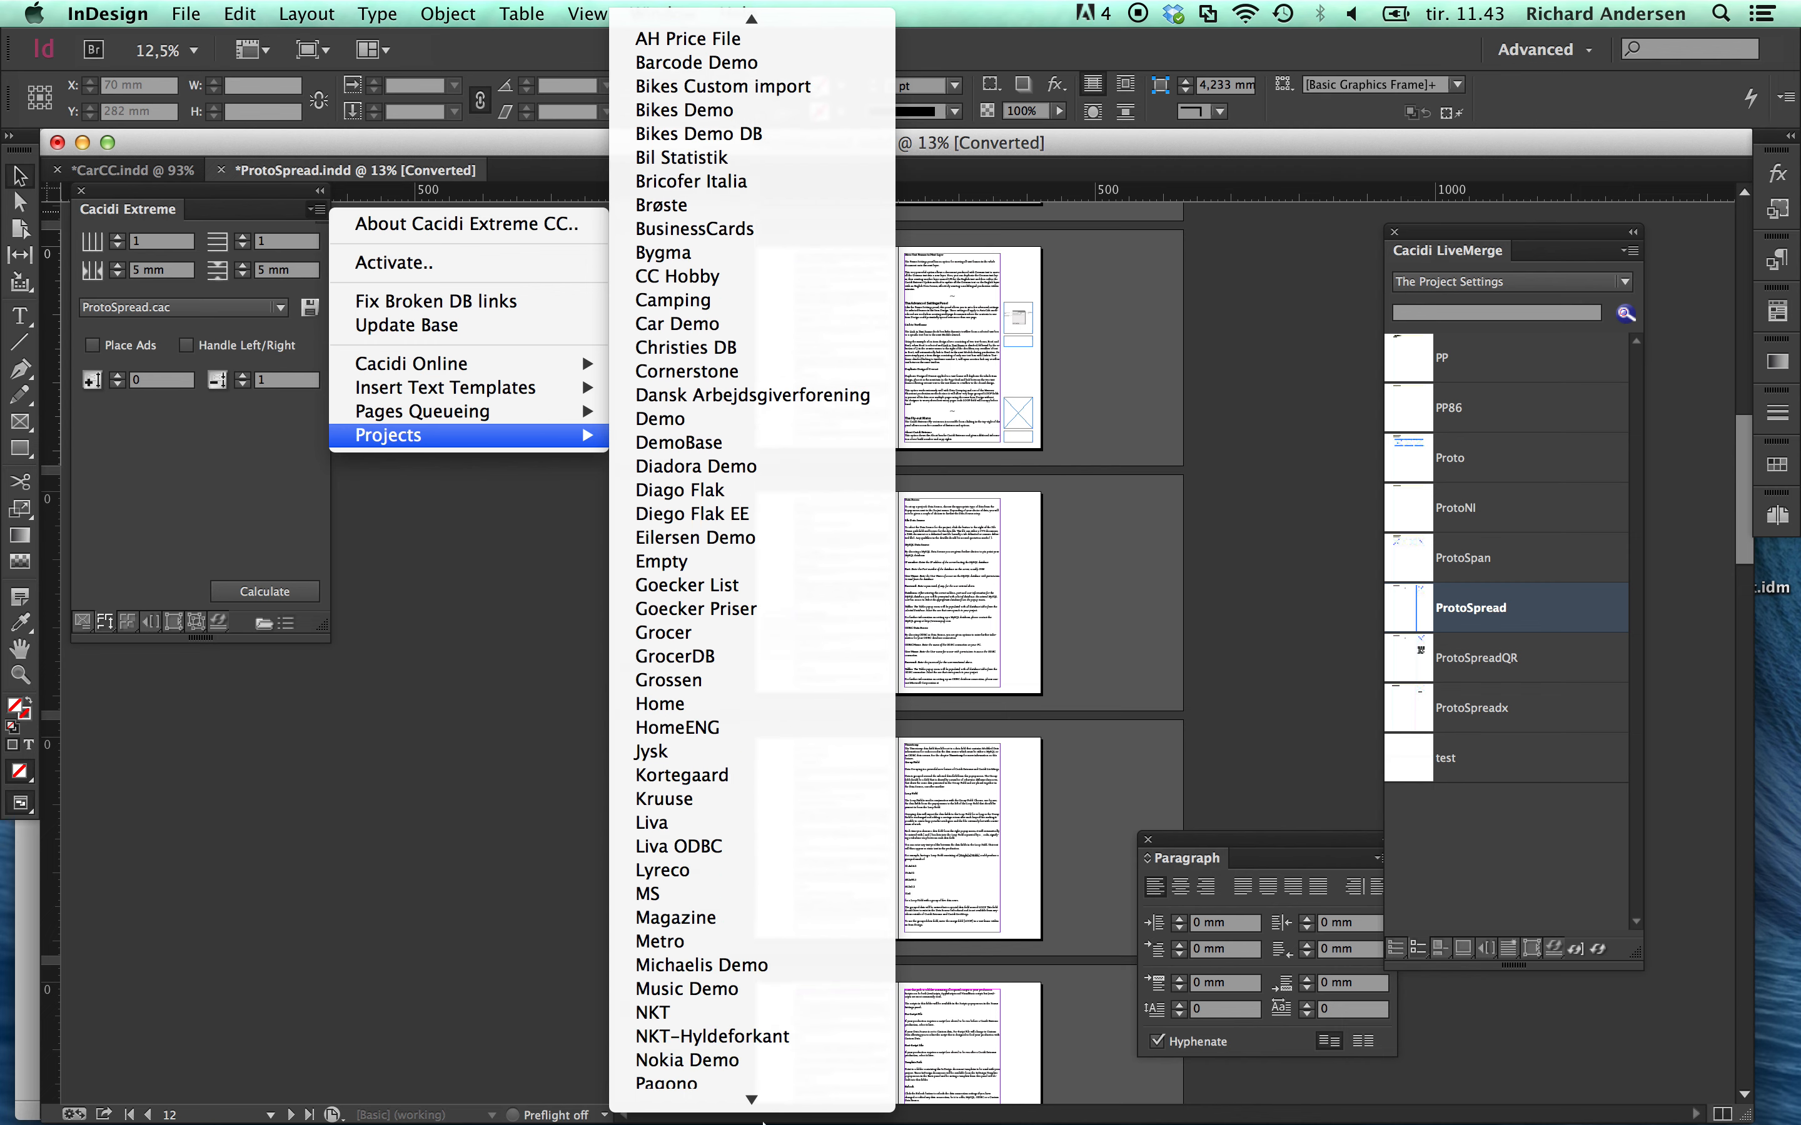
scroll(763, 540, "up", 5)
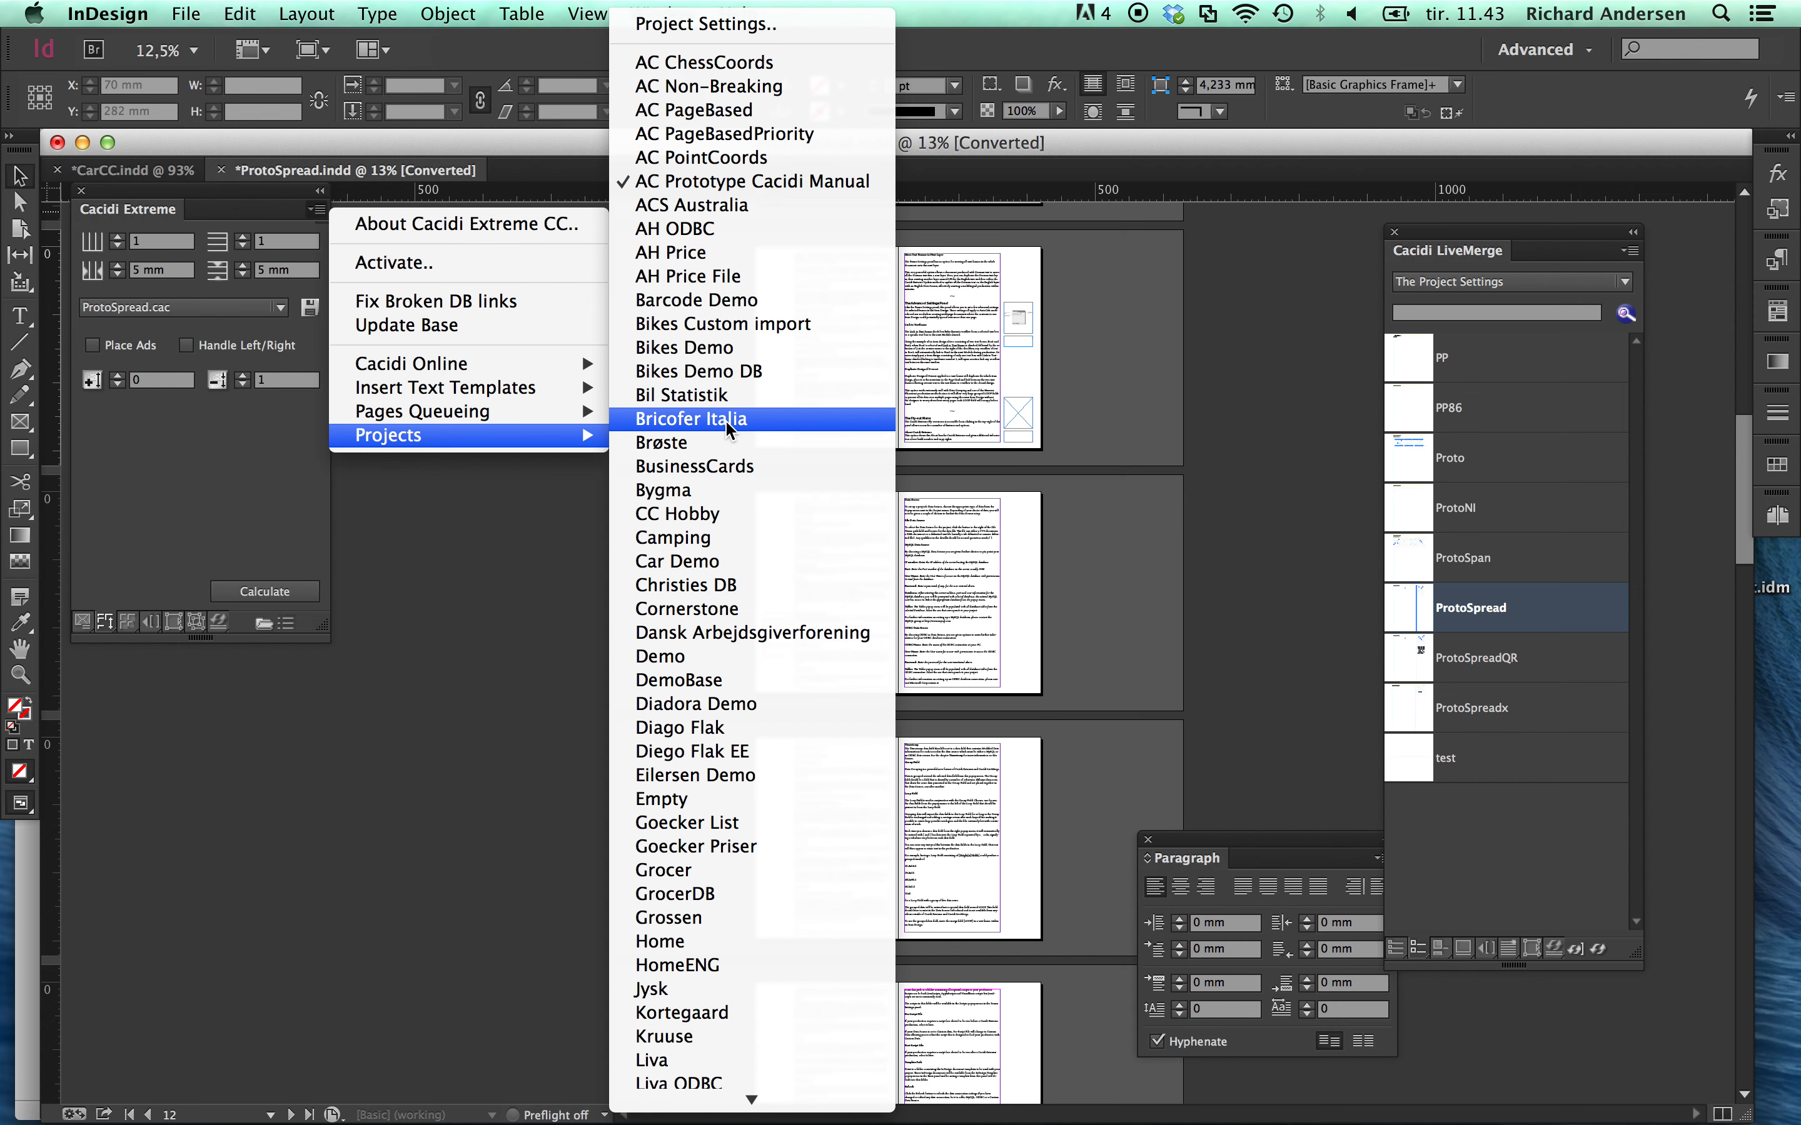
scroll(725, 428, "down", 10)
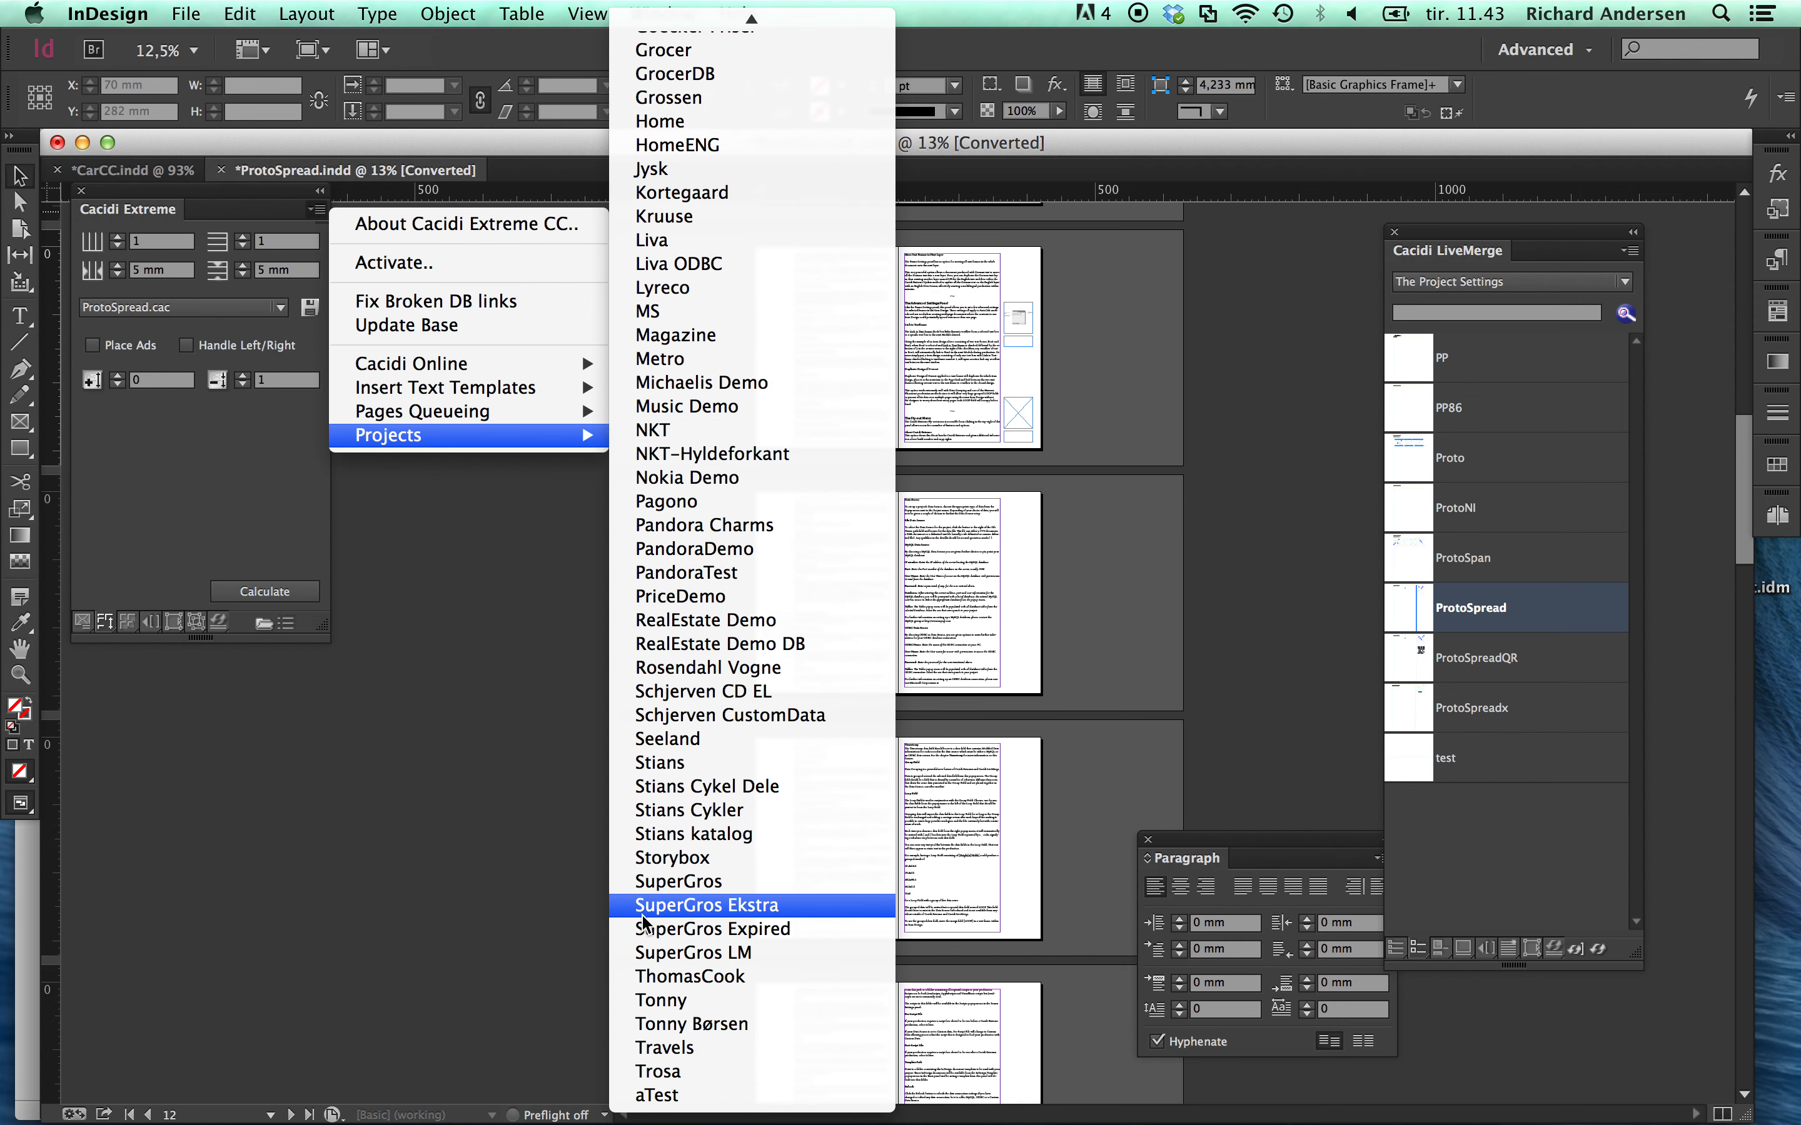
left_click(634, 1025)
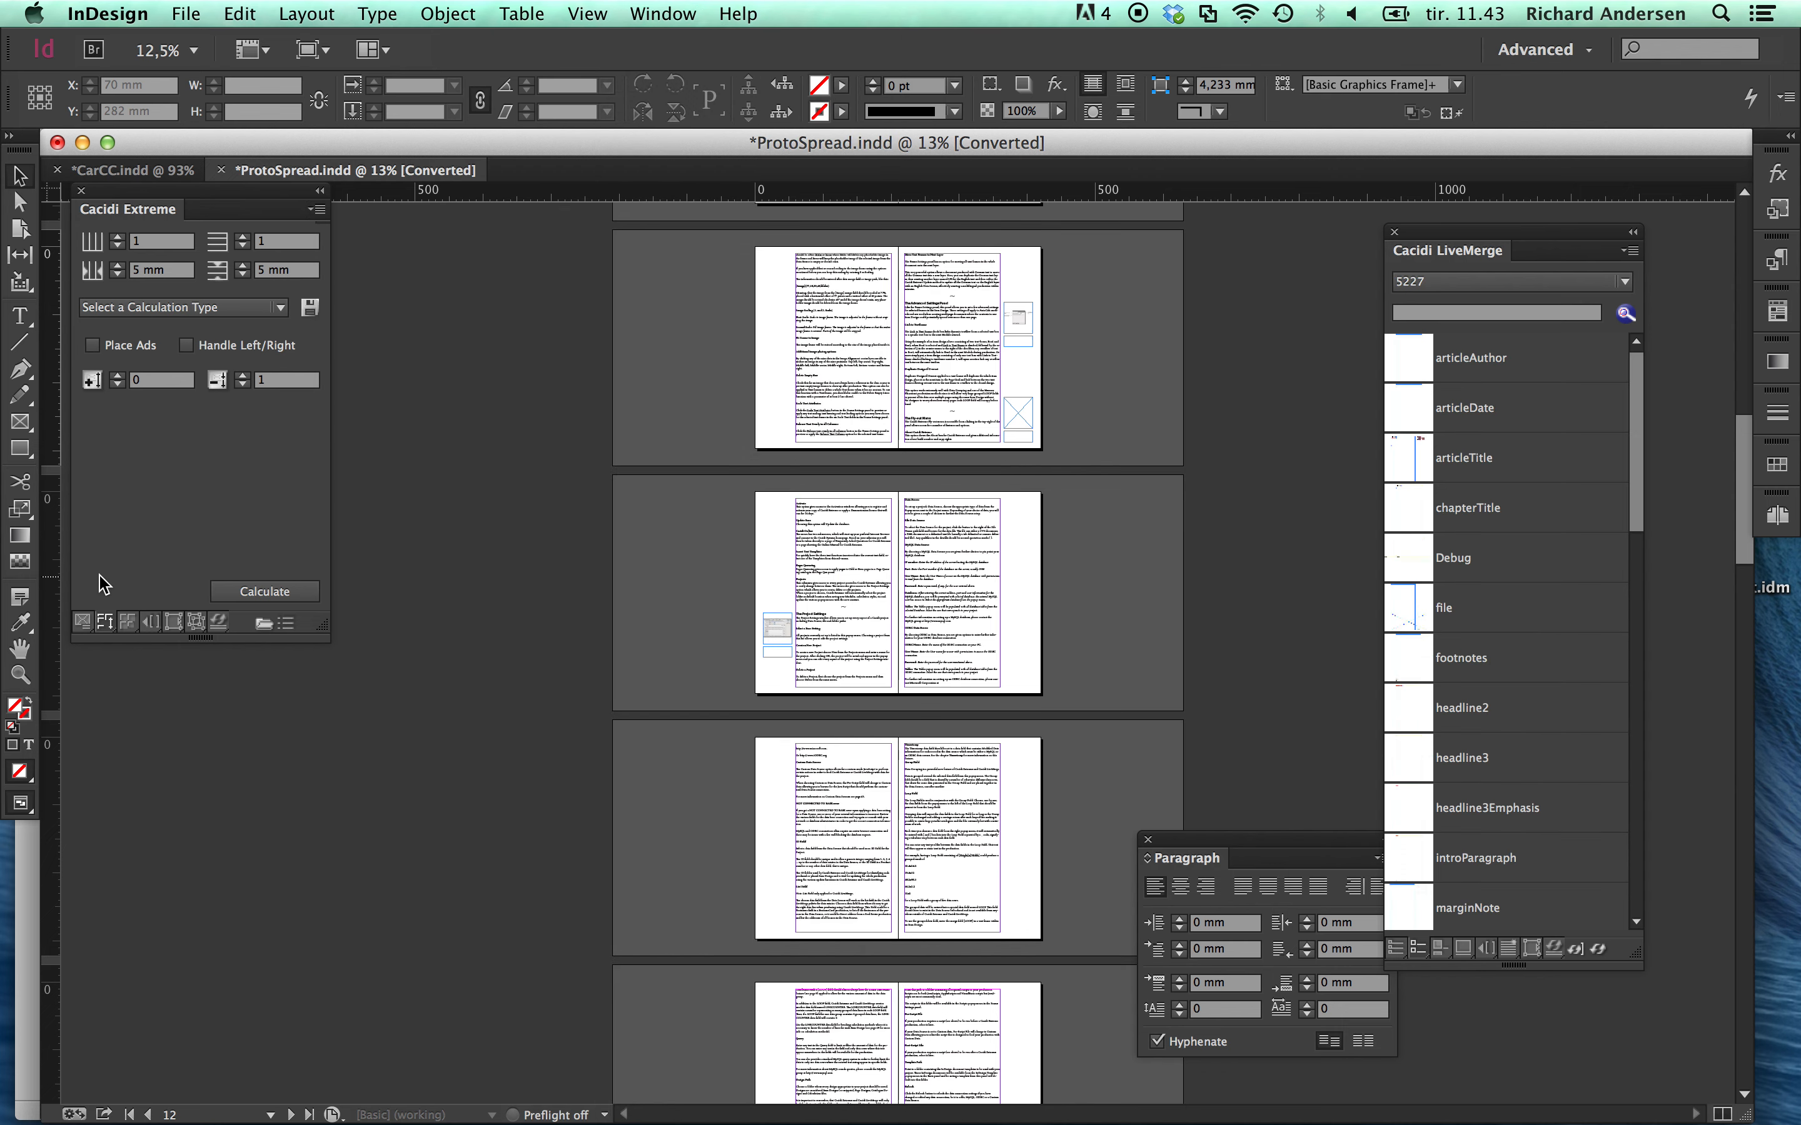
Open the InDesign template BLH 2014 CC Master.indd, keeping the default substitute for the missing font.
left_click(82, 622)
left_click(187, 379)
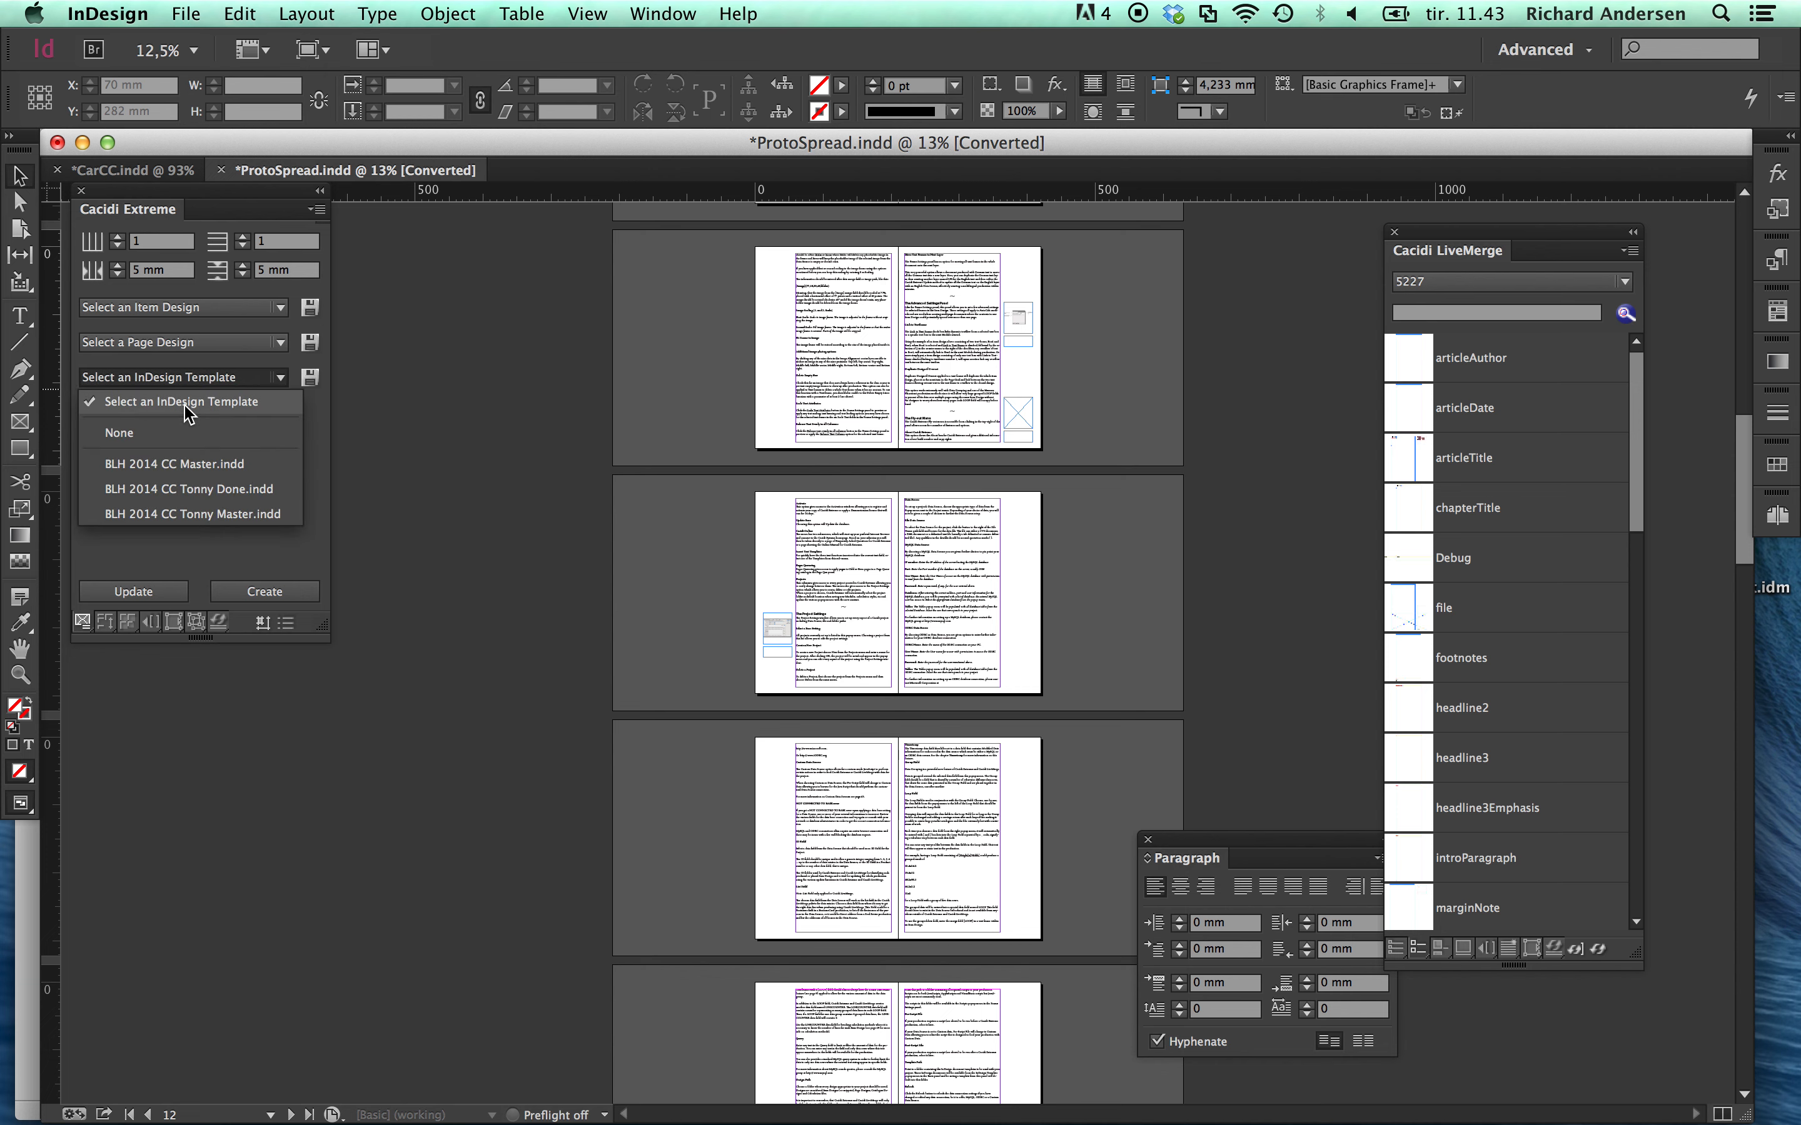
left_click(189, 462)
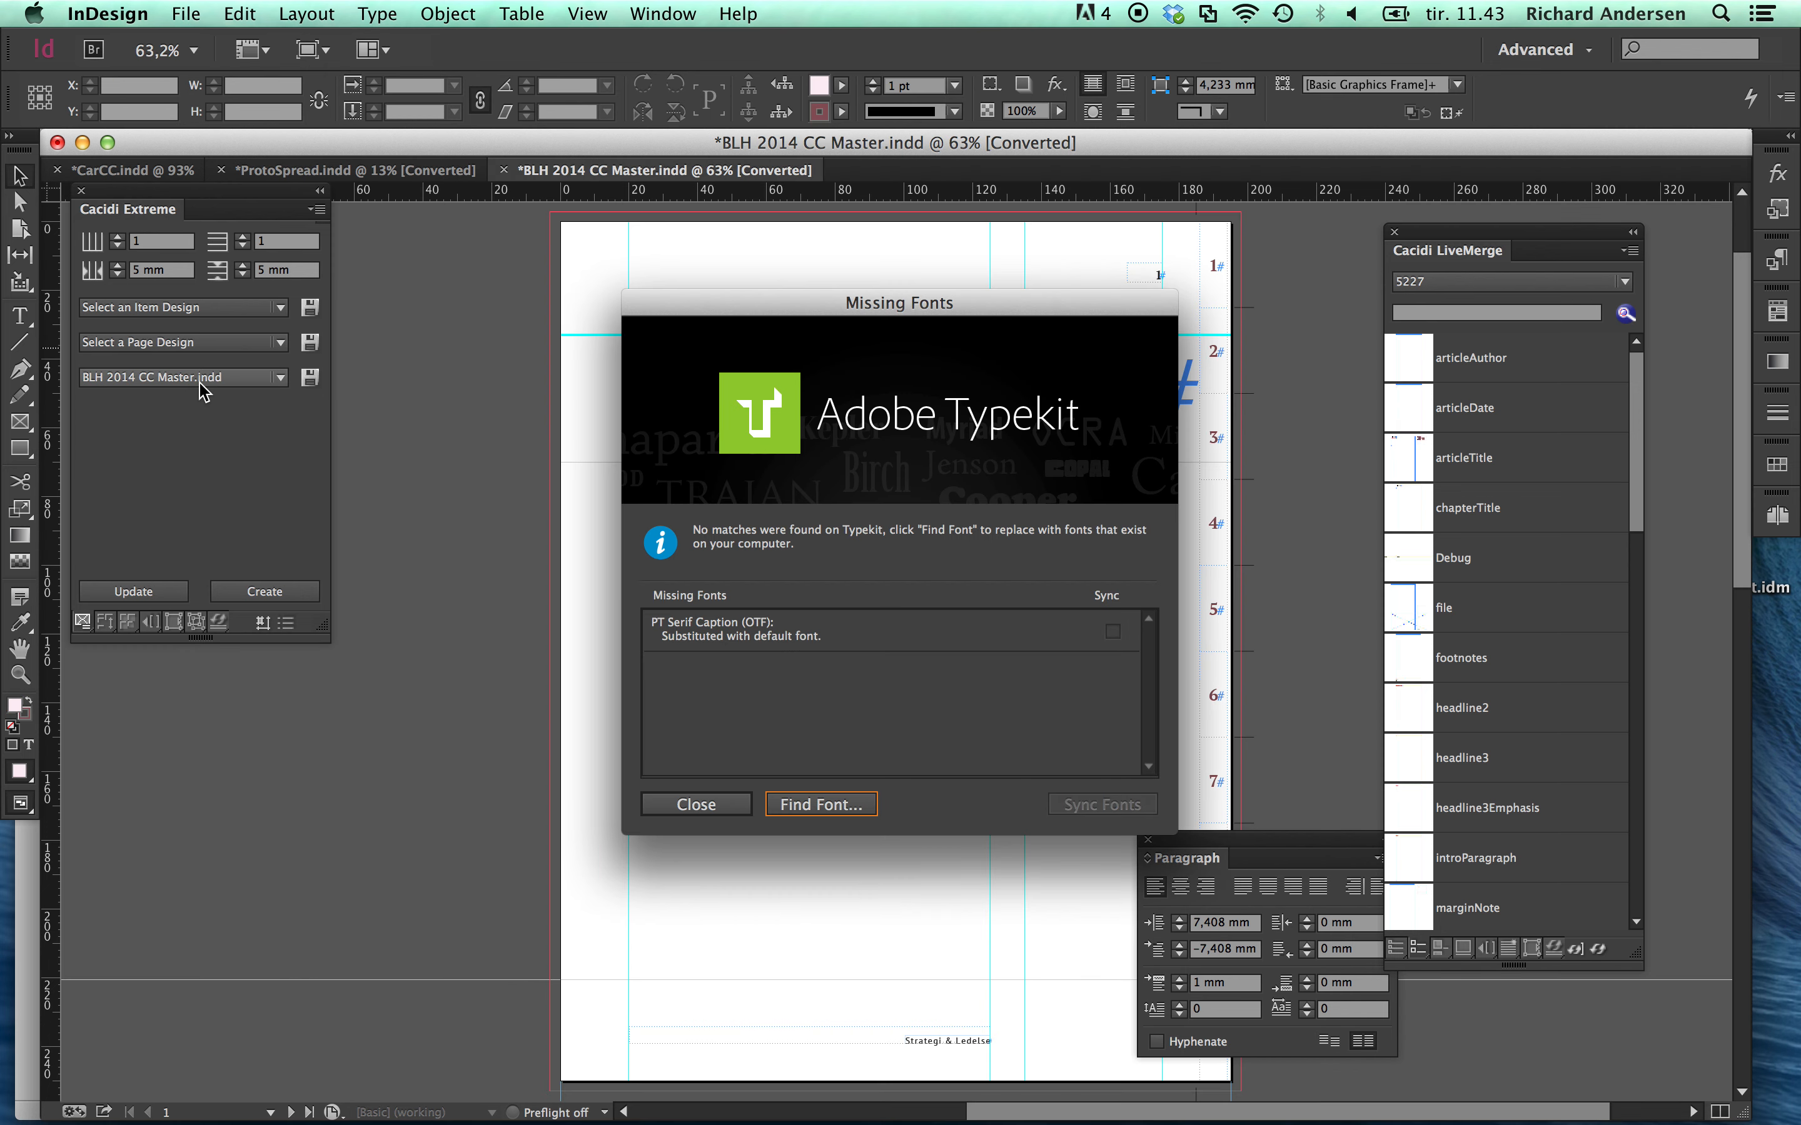
left_click(693, 806)
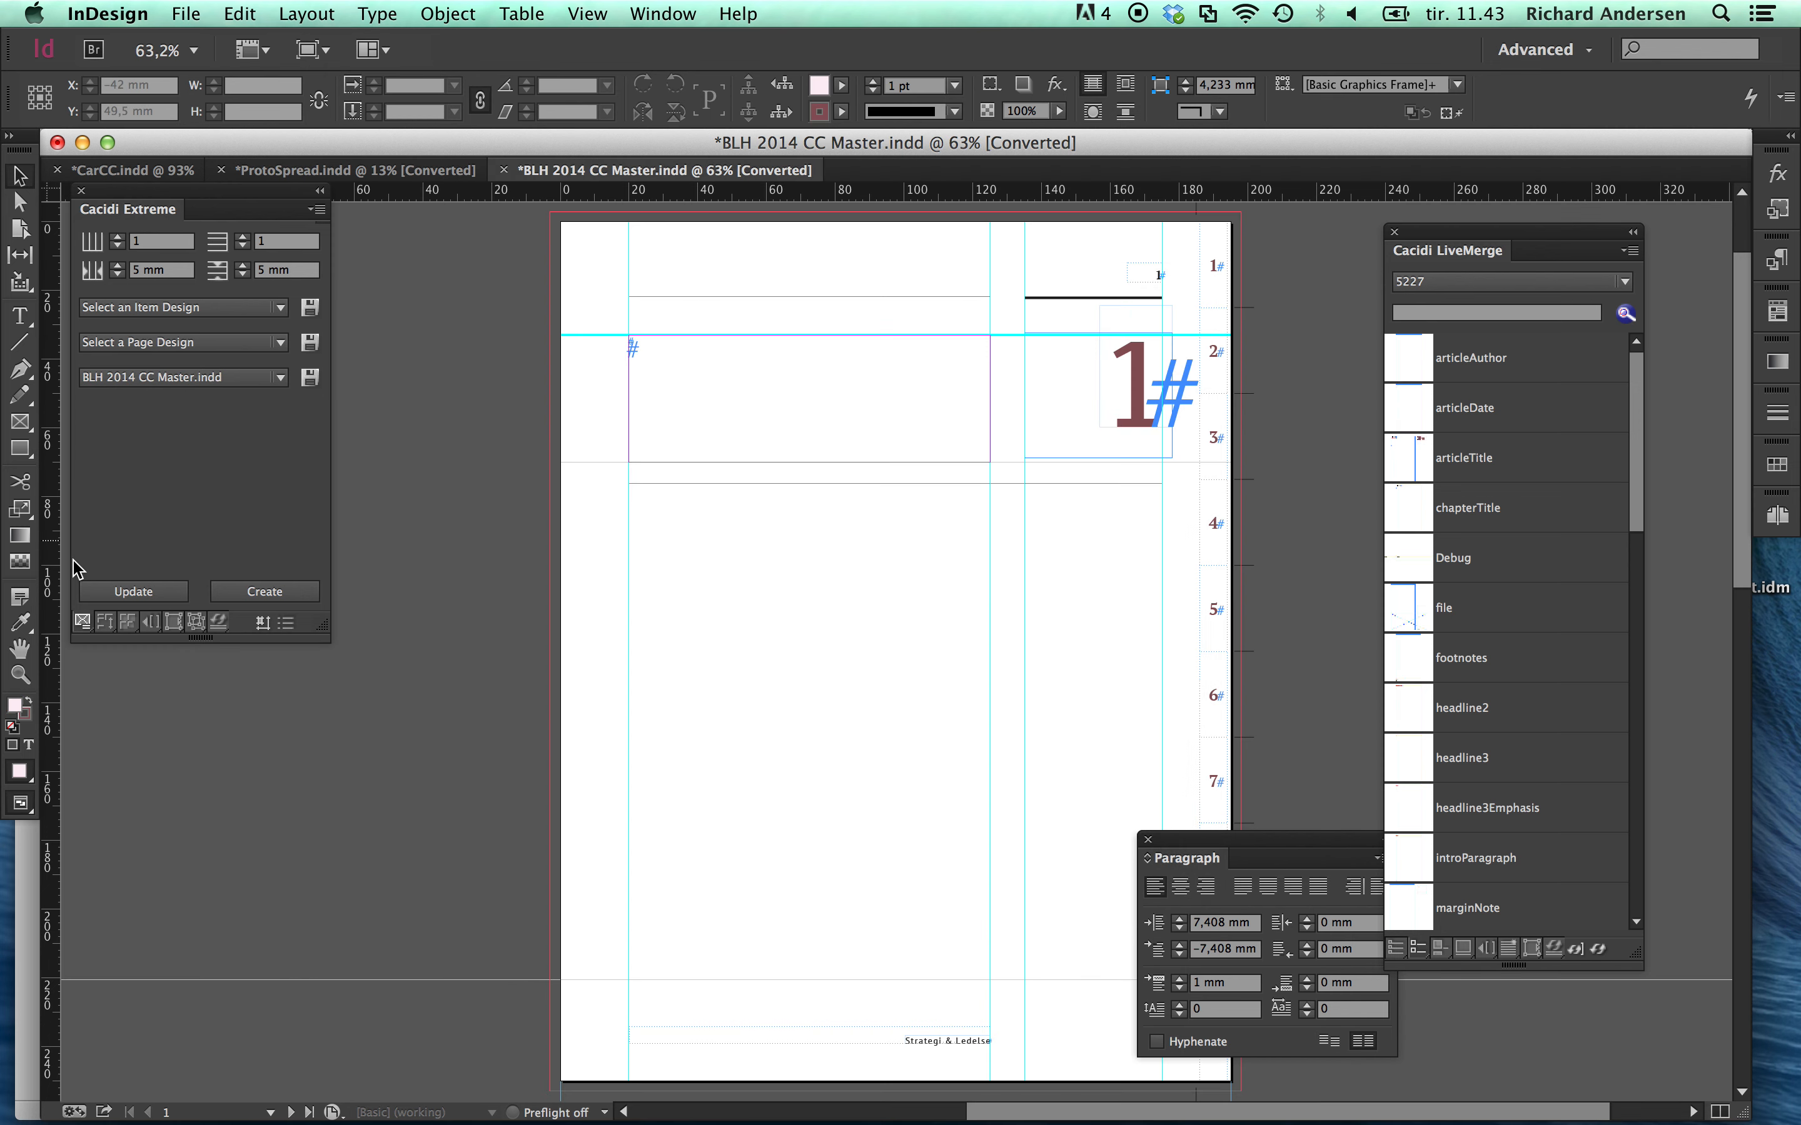
Review the item designs available in the project without choosing one.
left_click(105, 622)
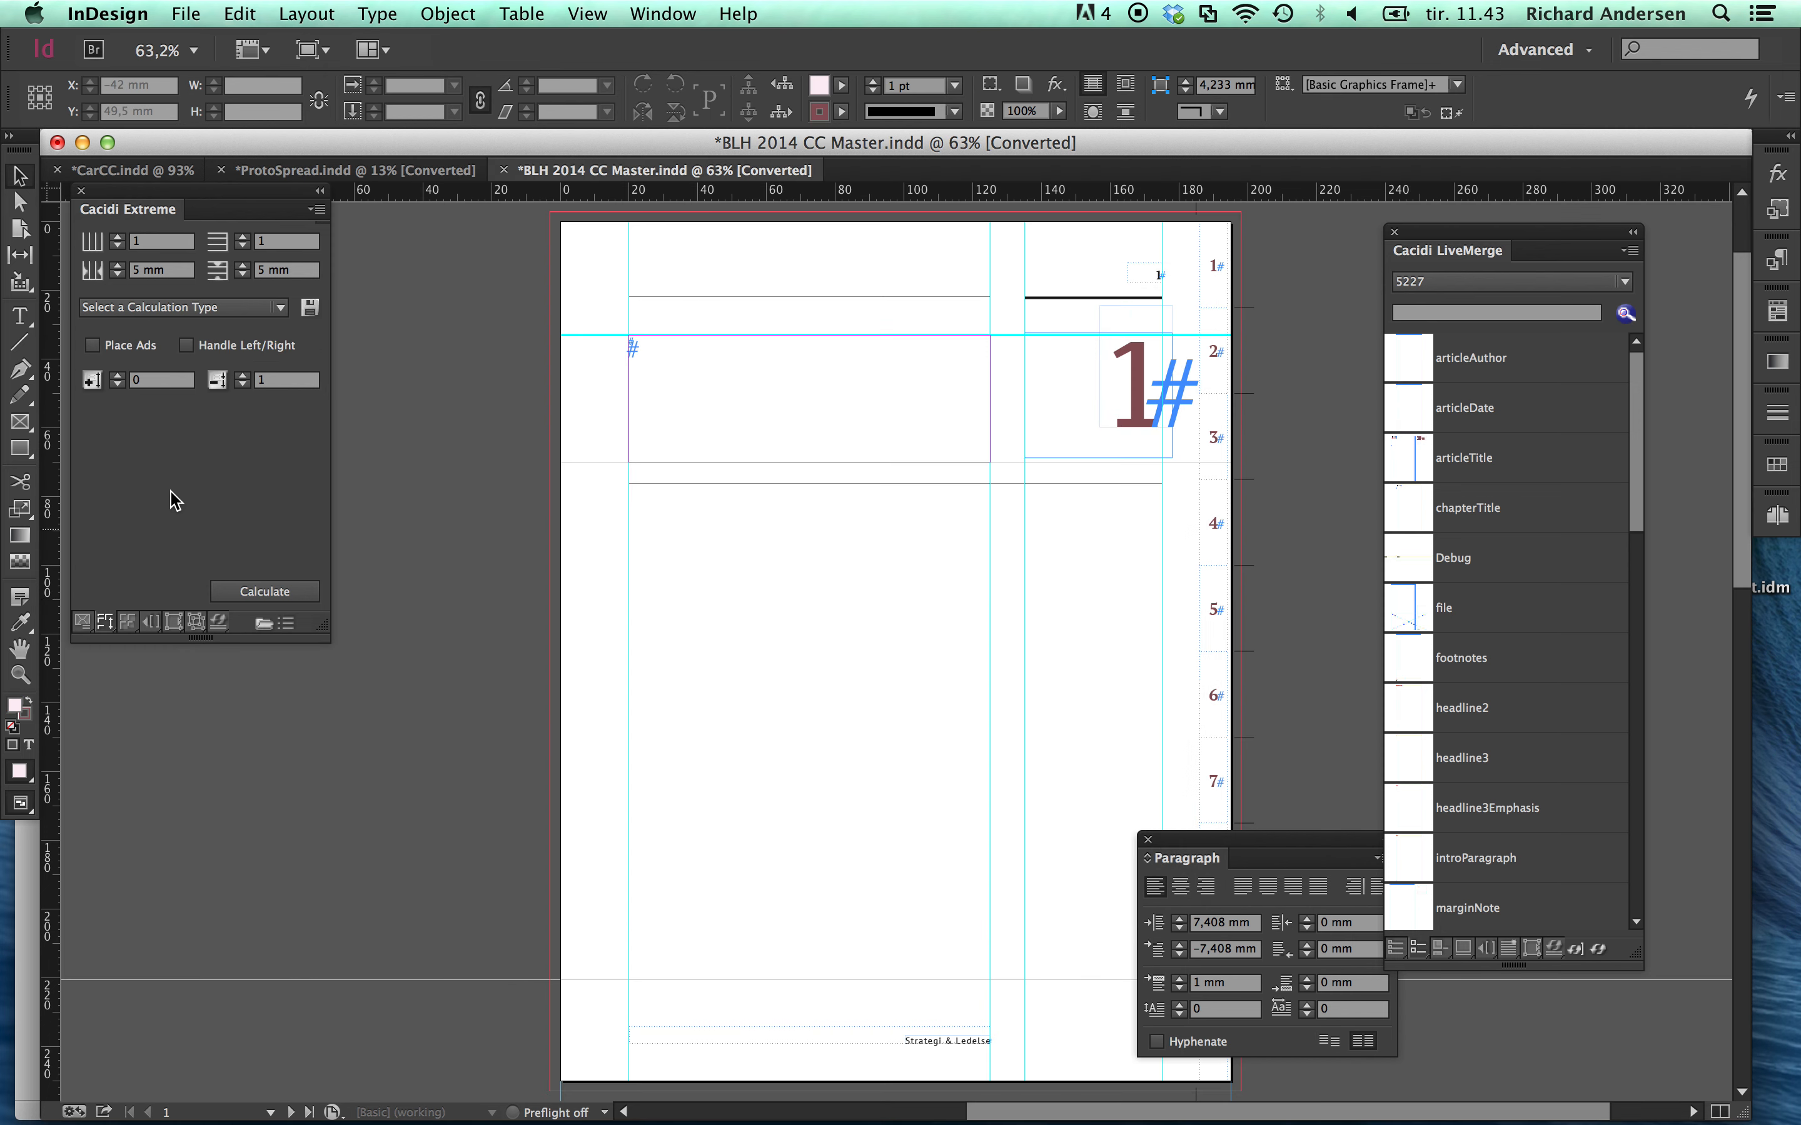
left_click(82, 622)
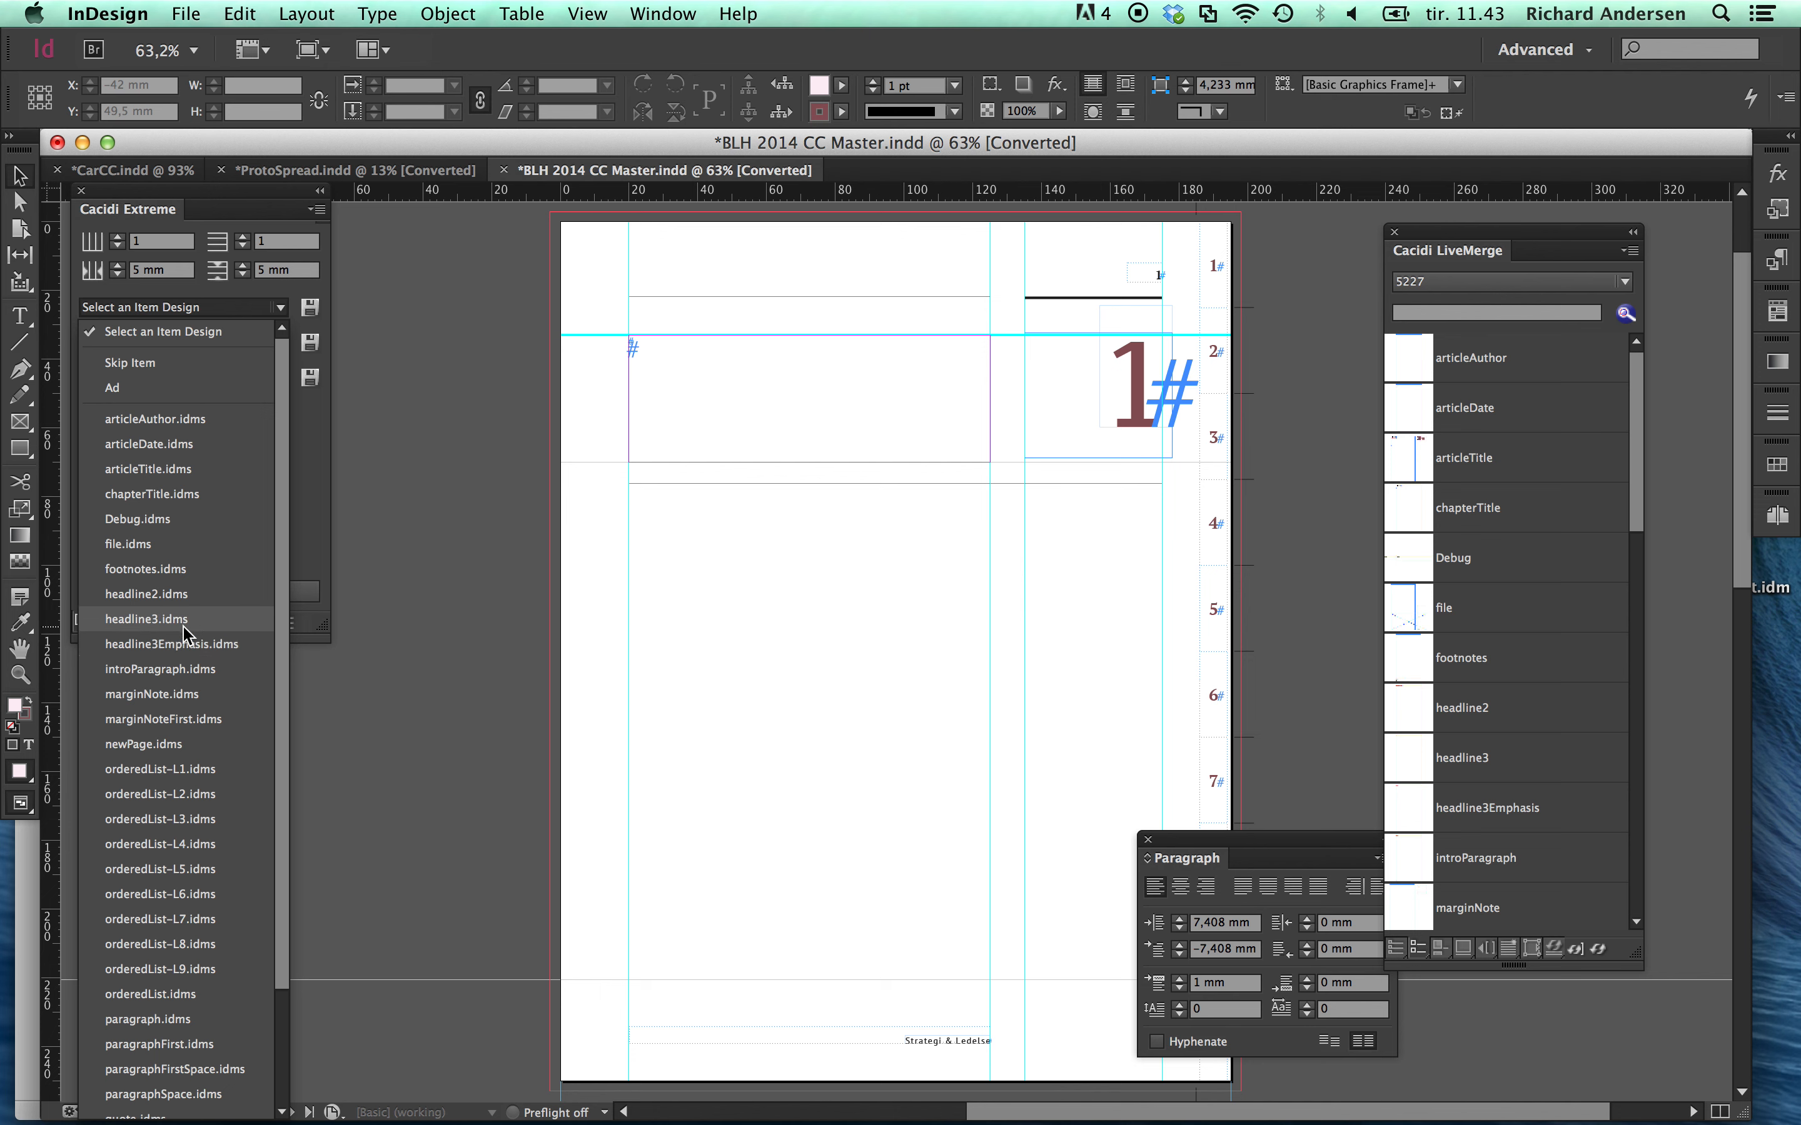
left_click(463, 591)
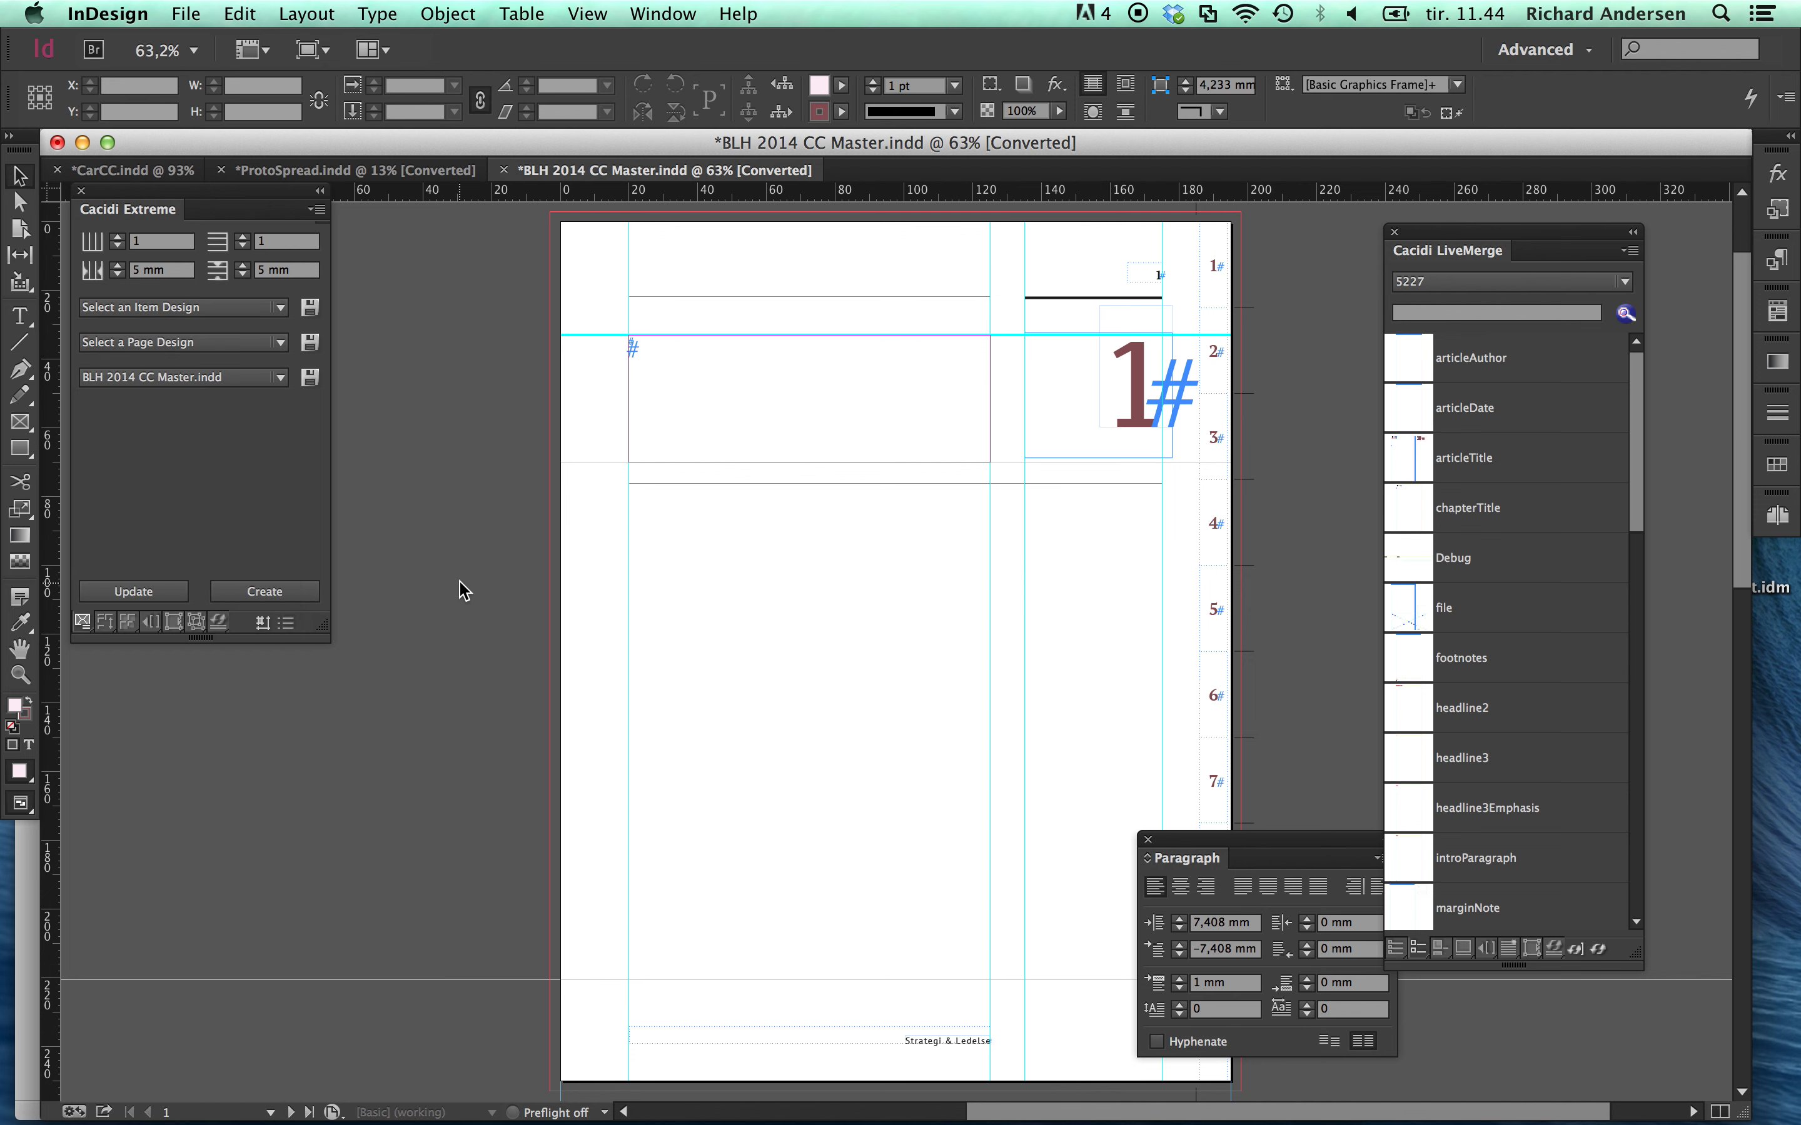
Calculate the BLH 2014 CC Master document using the Borsen-BLH.cac calculation type.
left_click(108, 626)
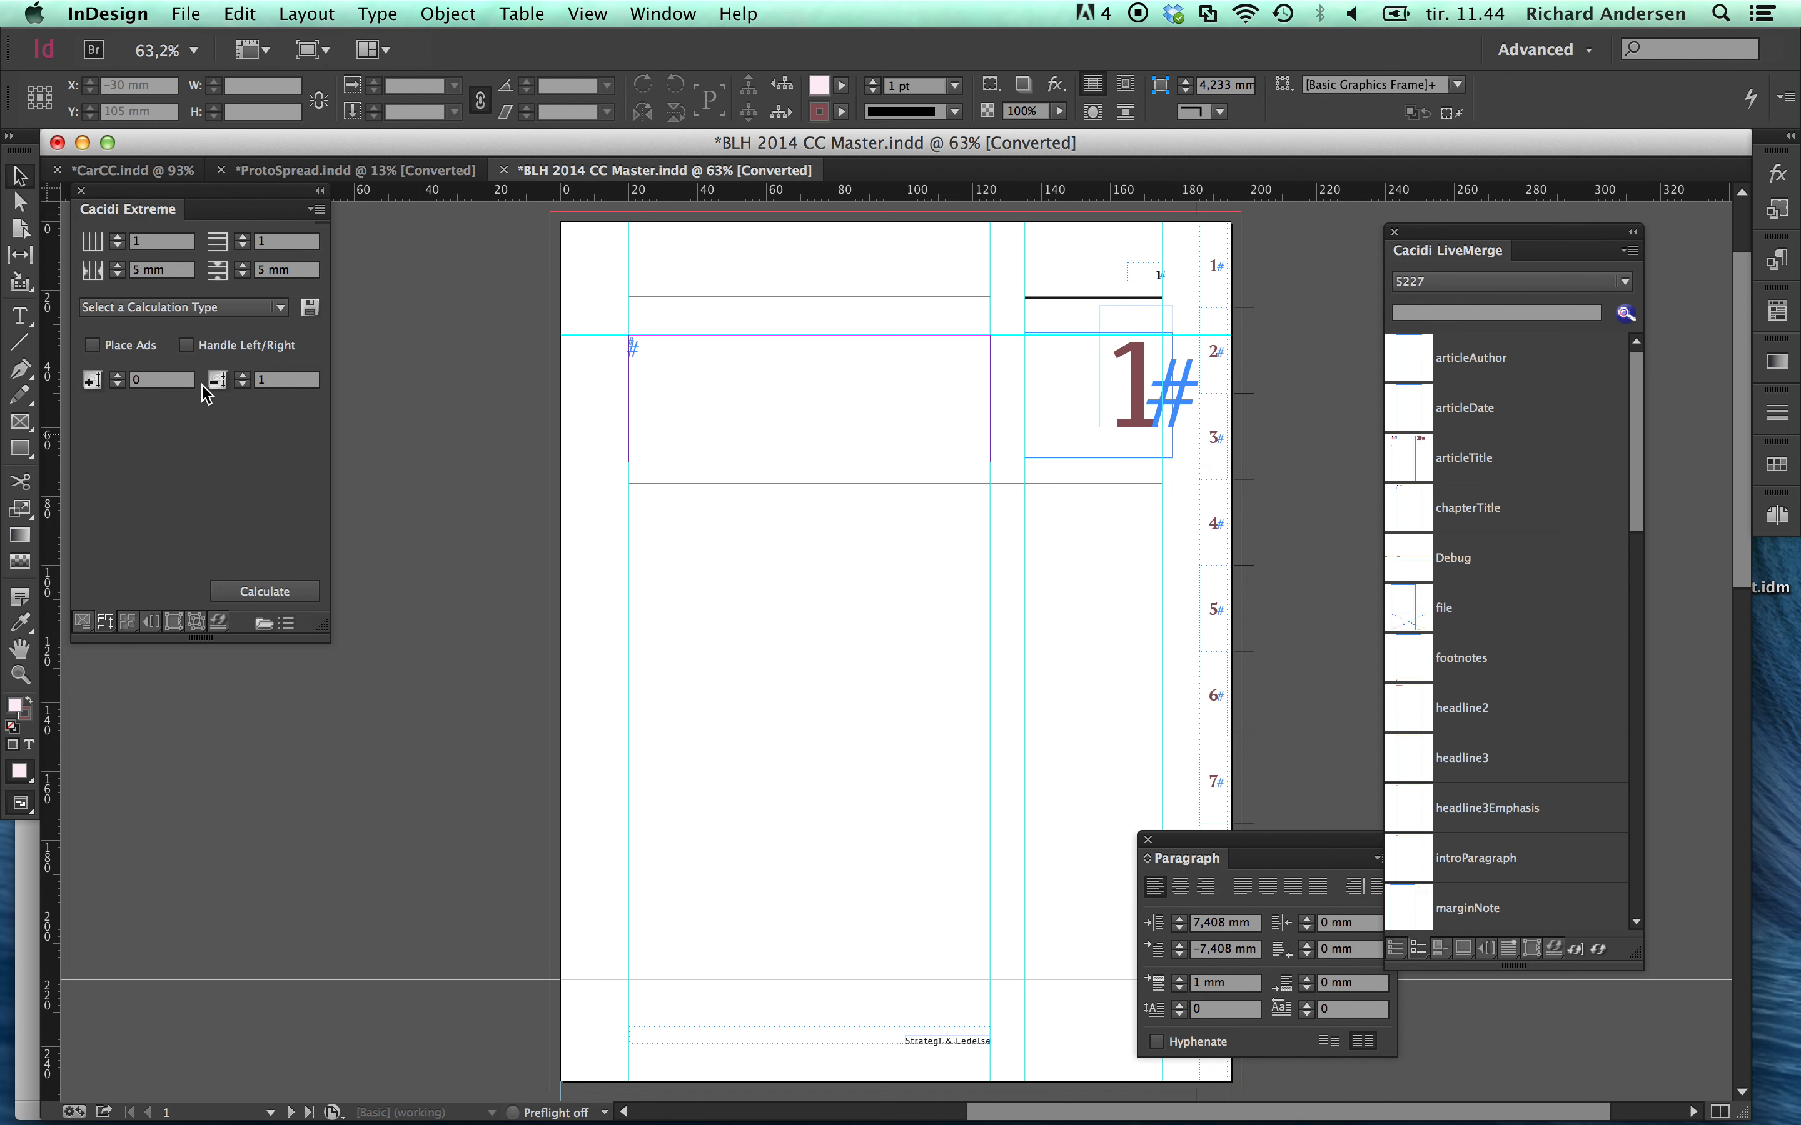
left_click(209, 308)
left_click(183, 715)
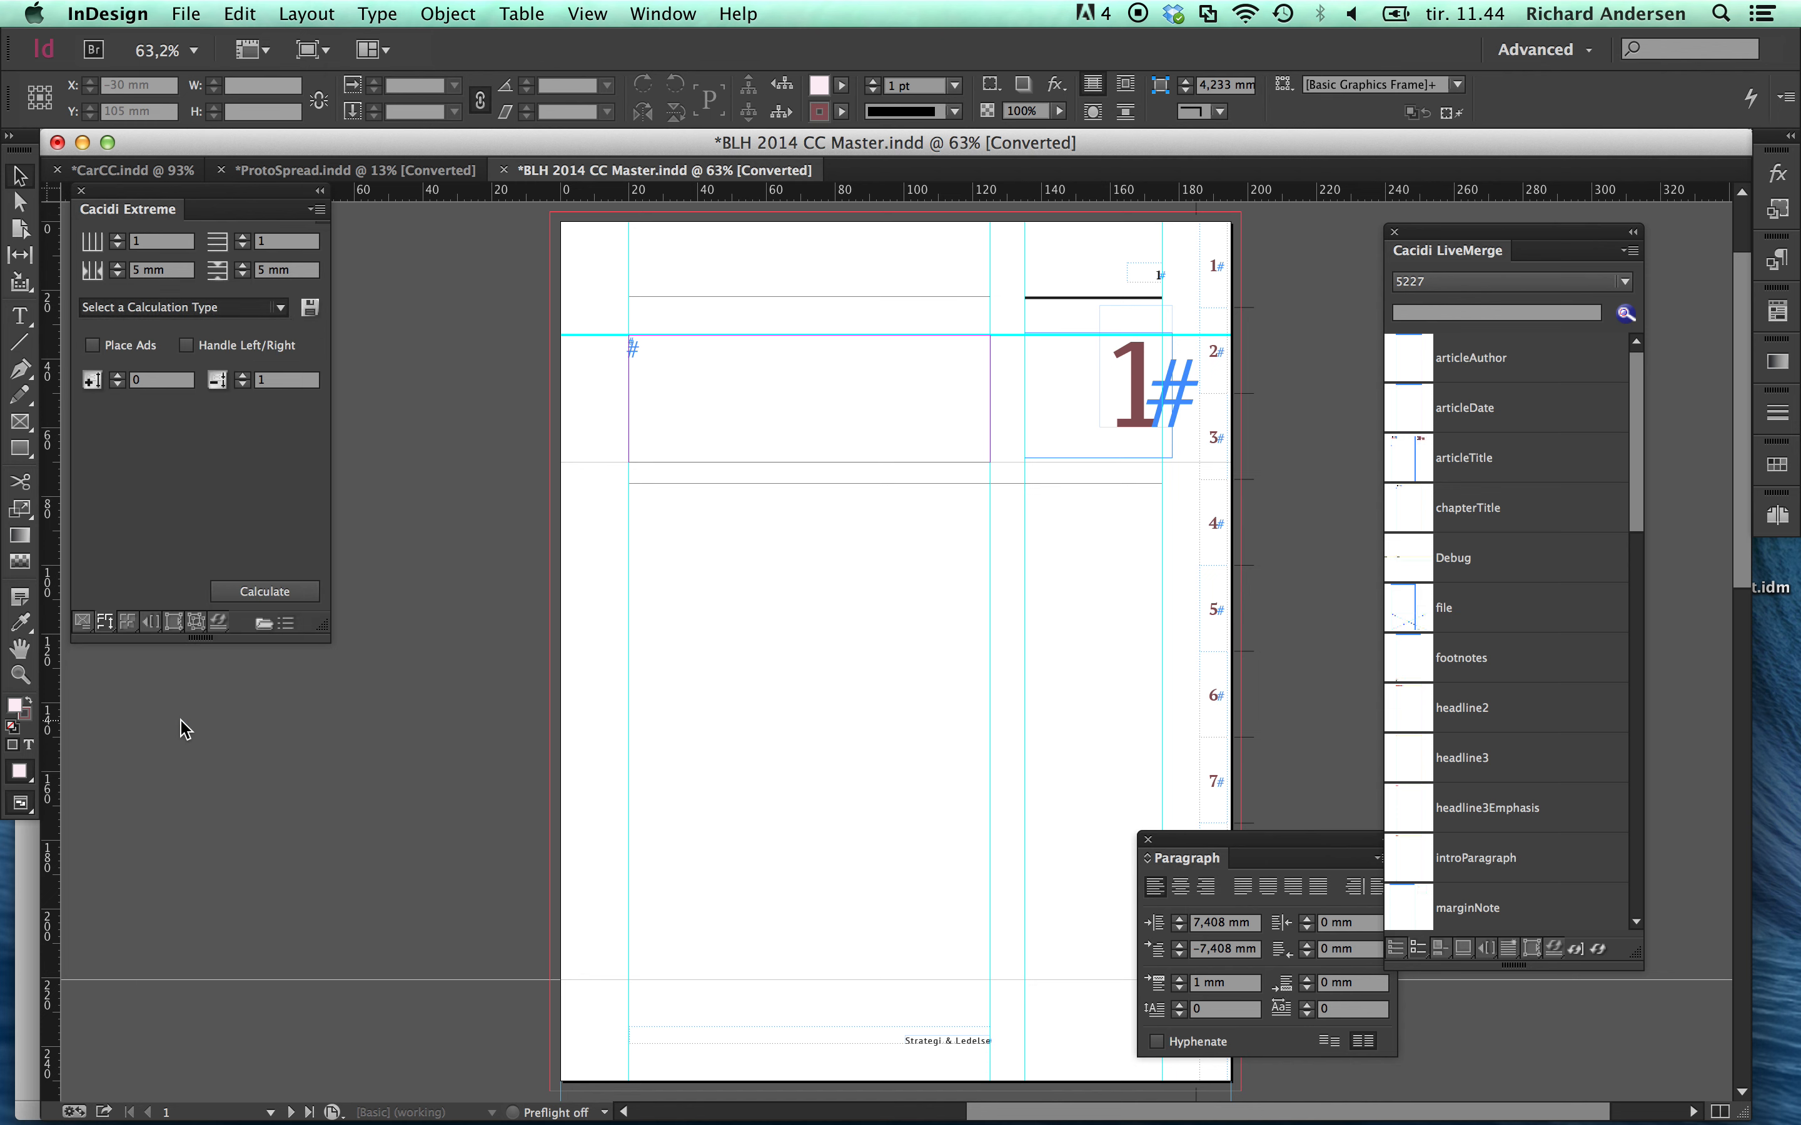
left_click(287, 593)
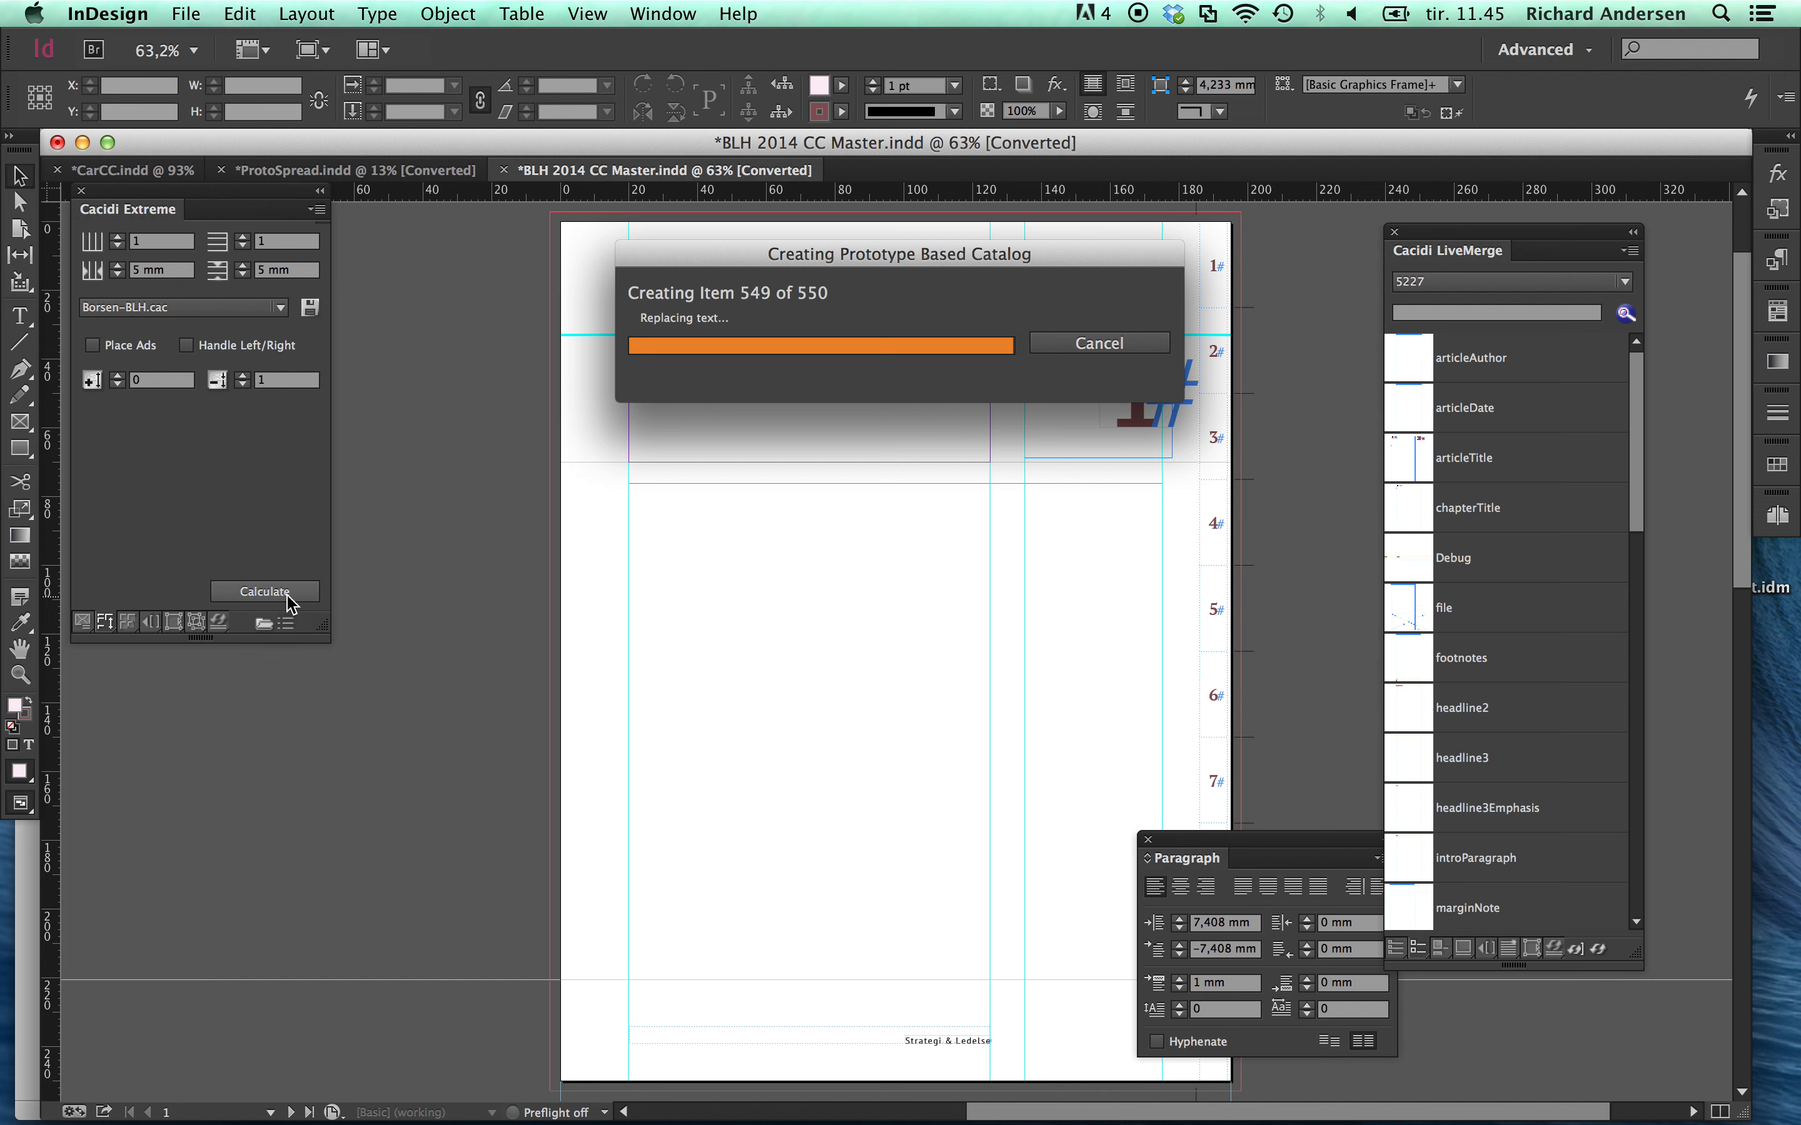
Examine the generated book spreads for the flow of article text and the placement of margin notes, figures and footnotes.
key("super+minus")
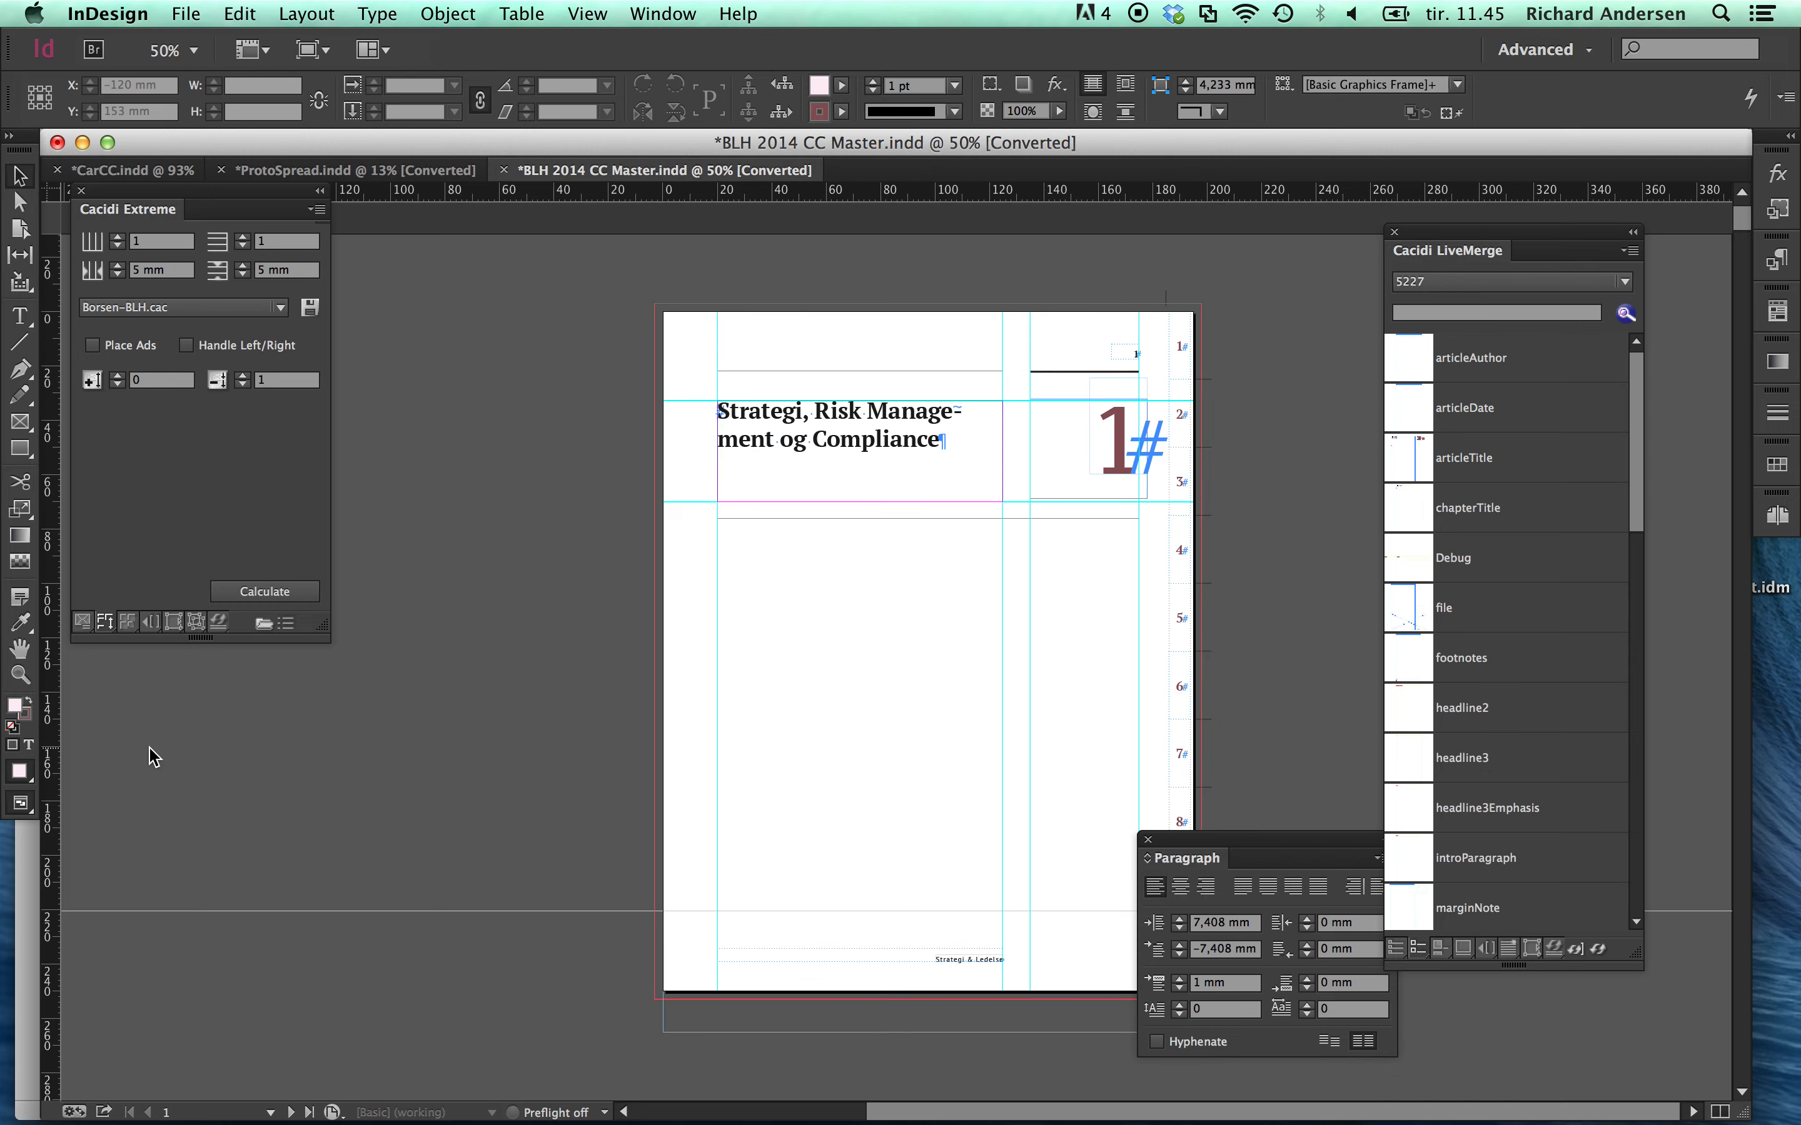
key("super+minus")
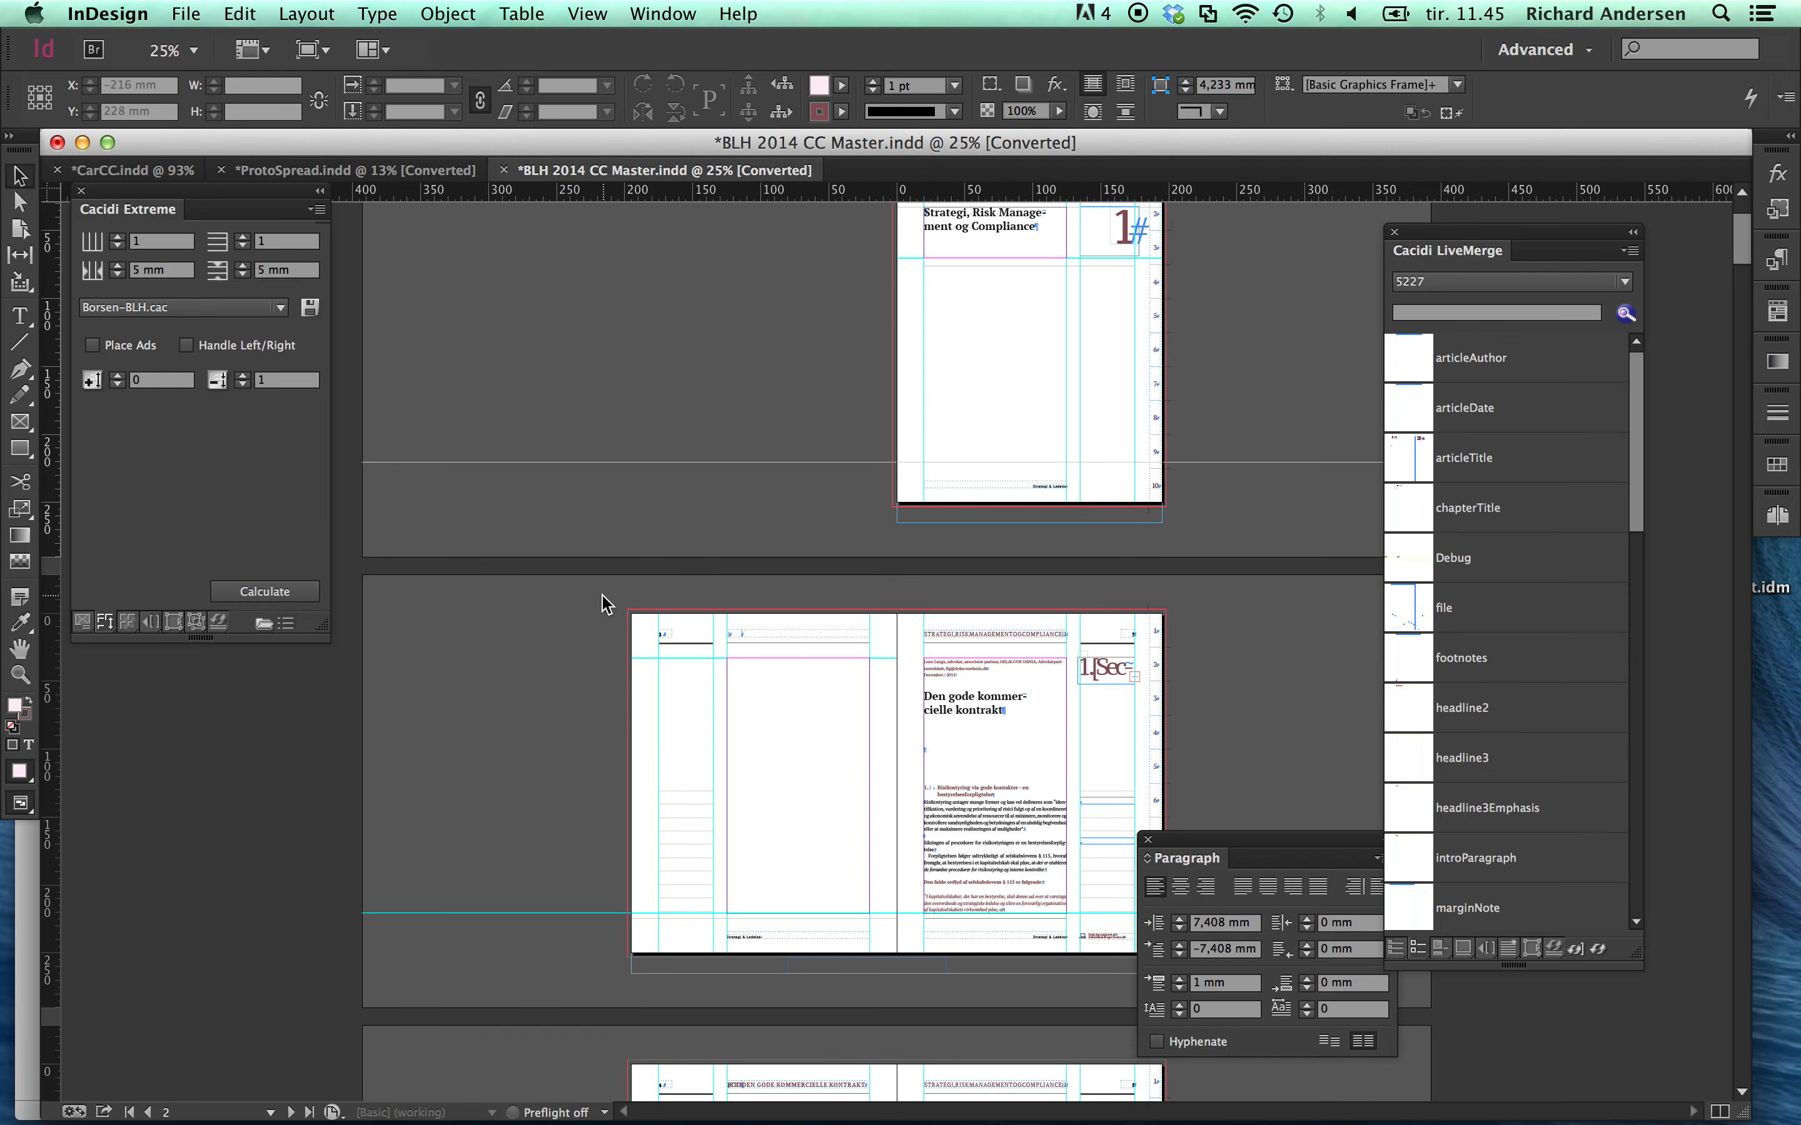
scroll(607, 602, "down", 10)
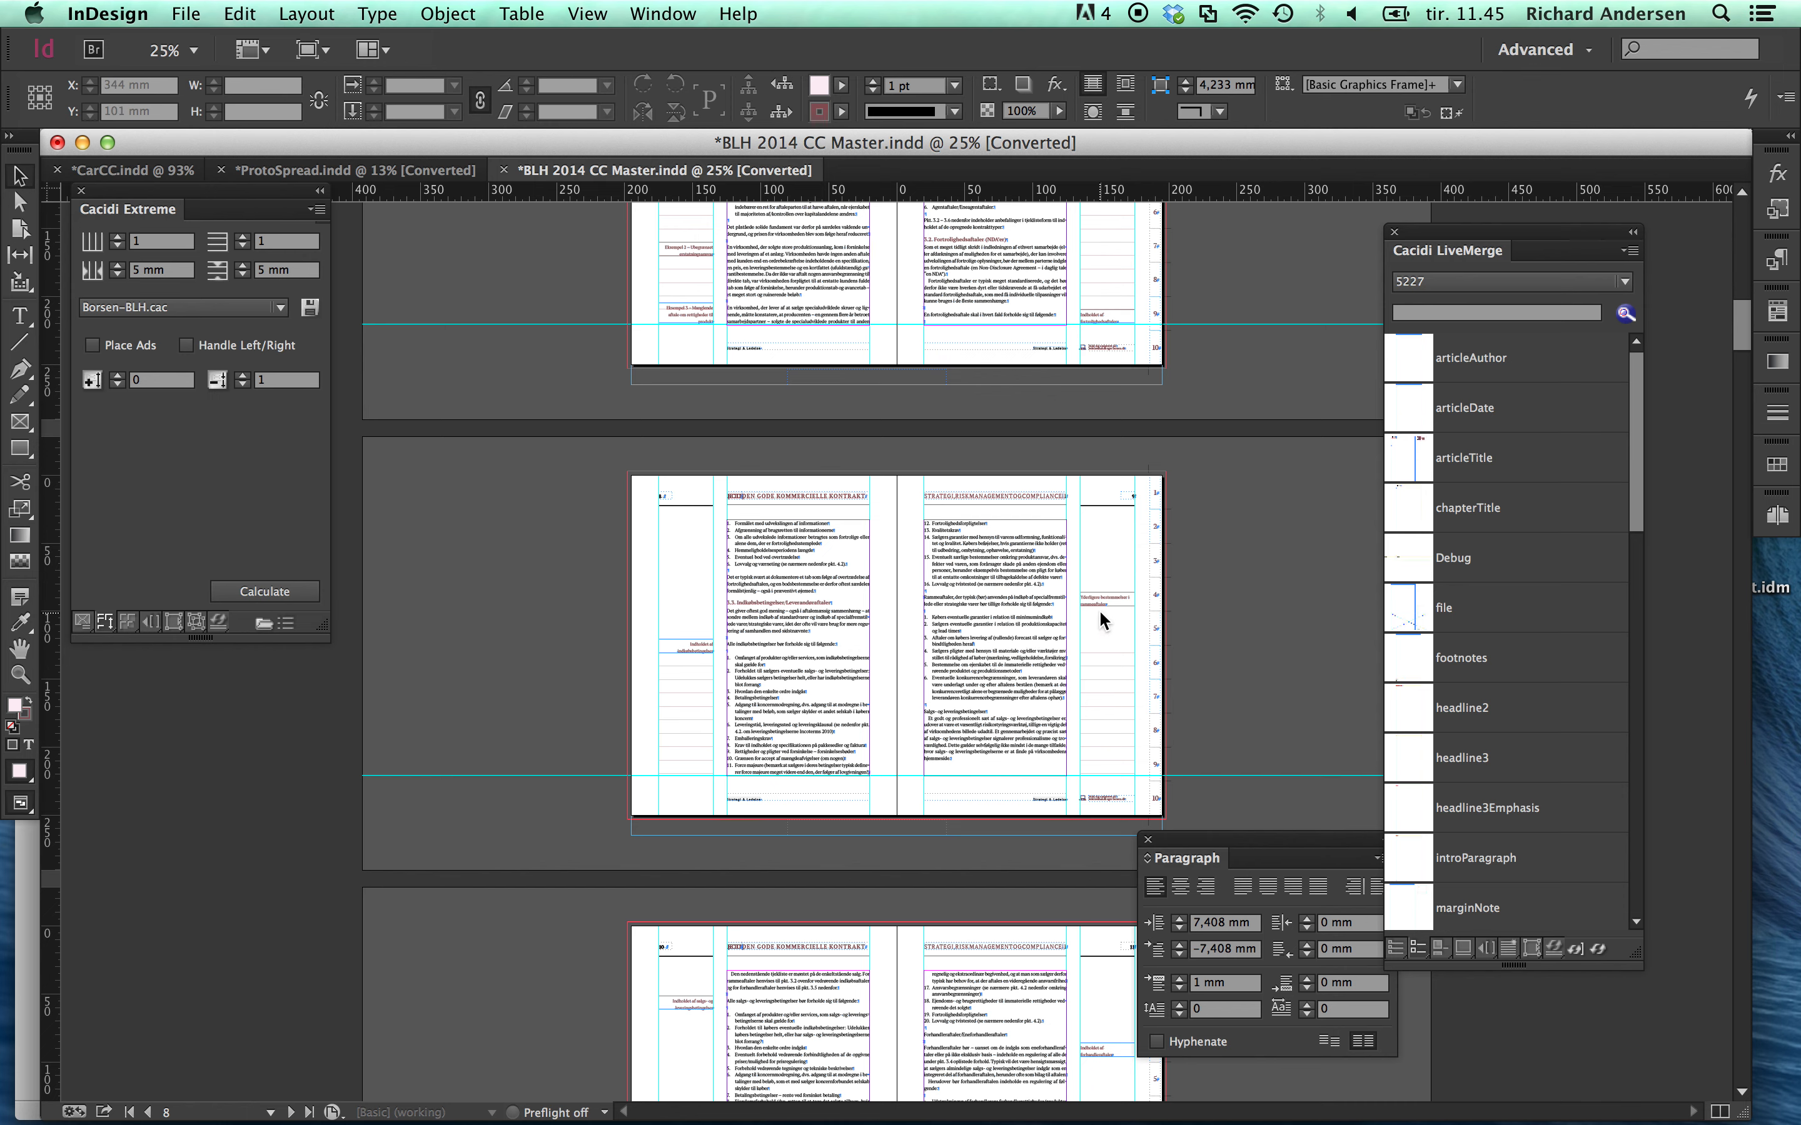
scroll(1099, 610, "down", 9)
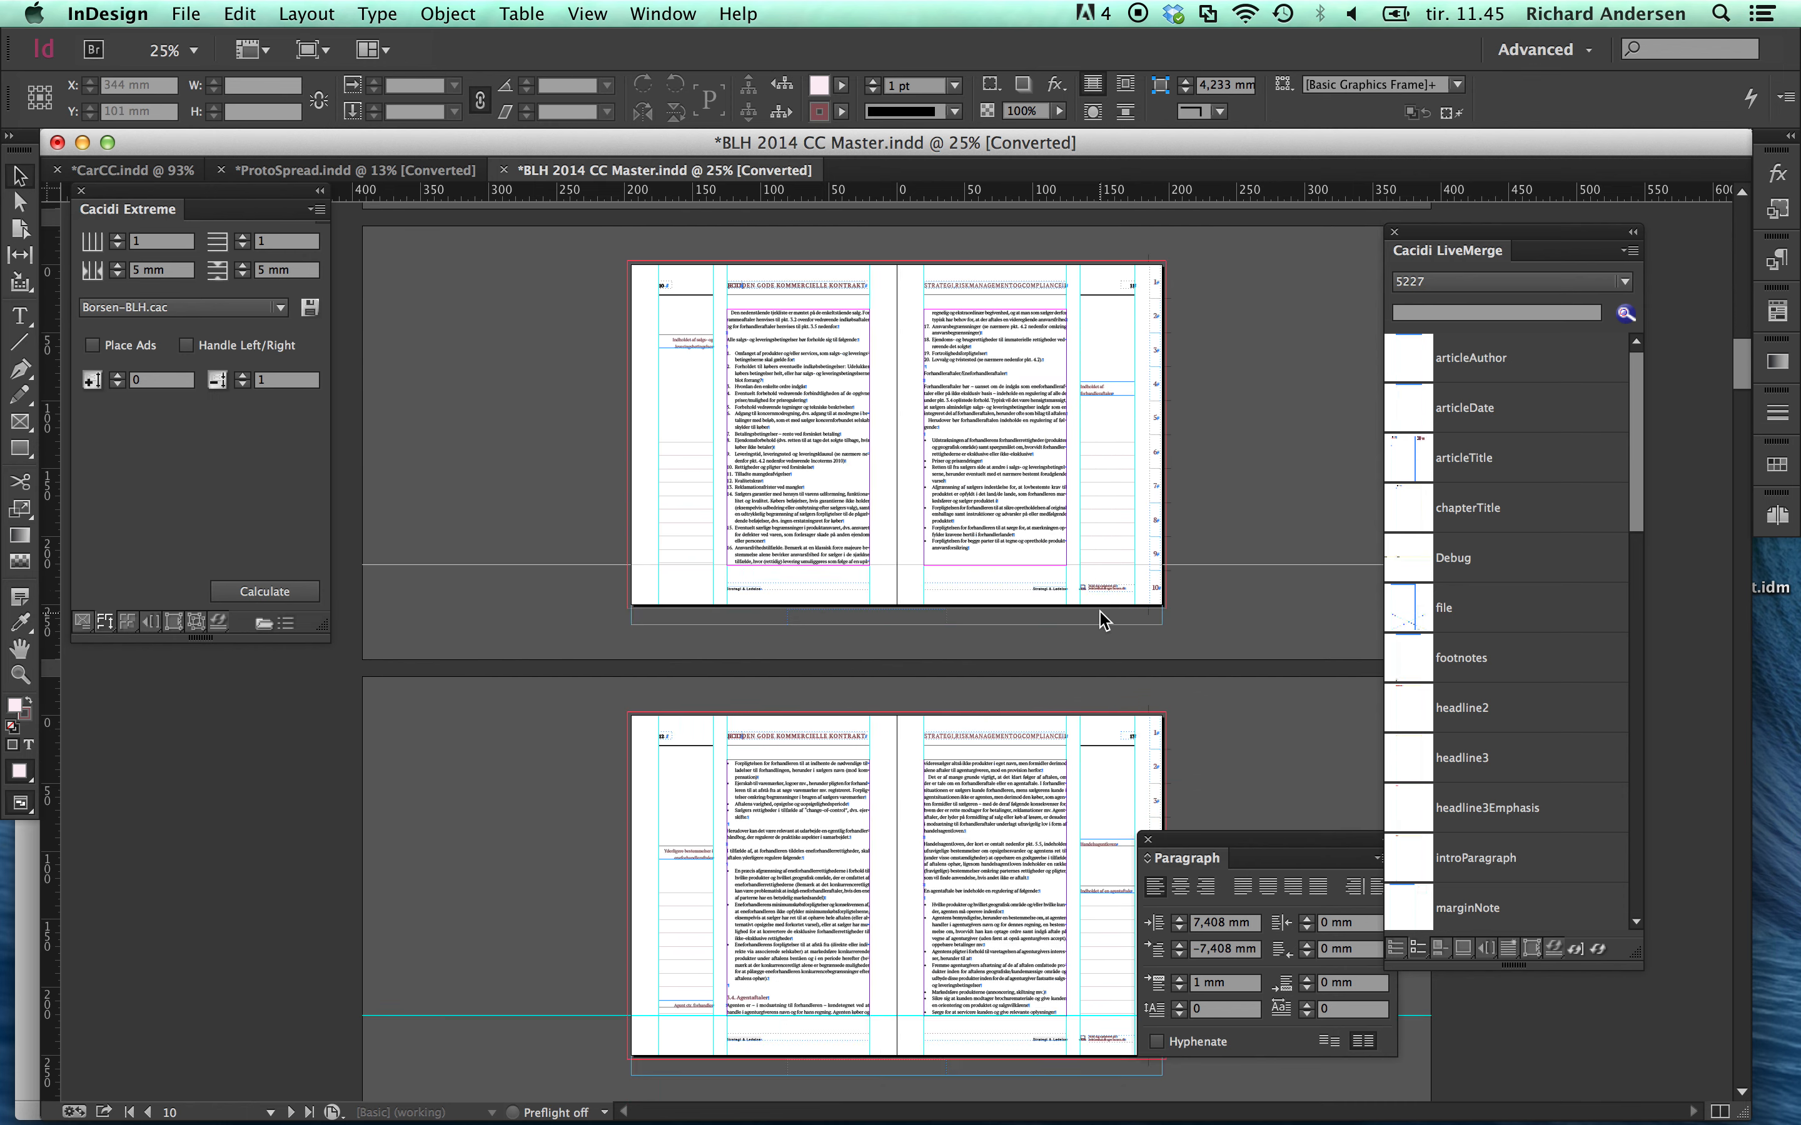
scroll(1100, 618, "down", 8)
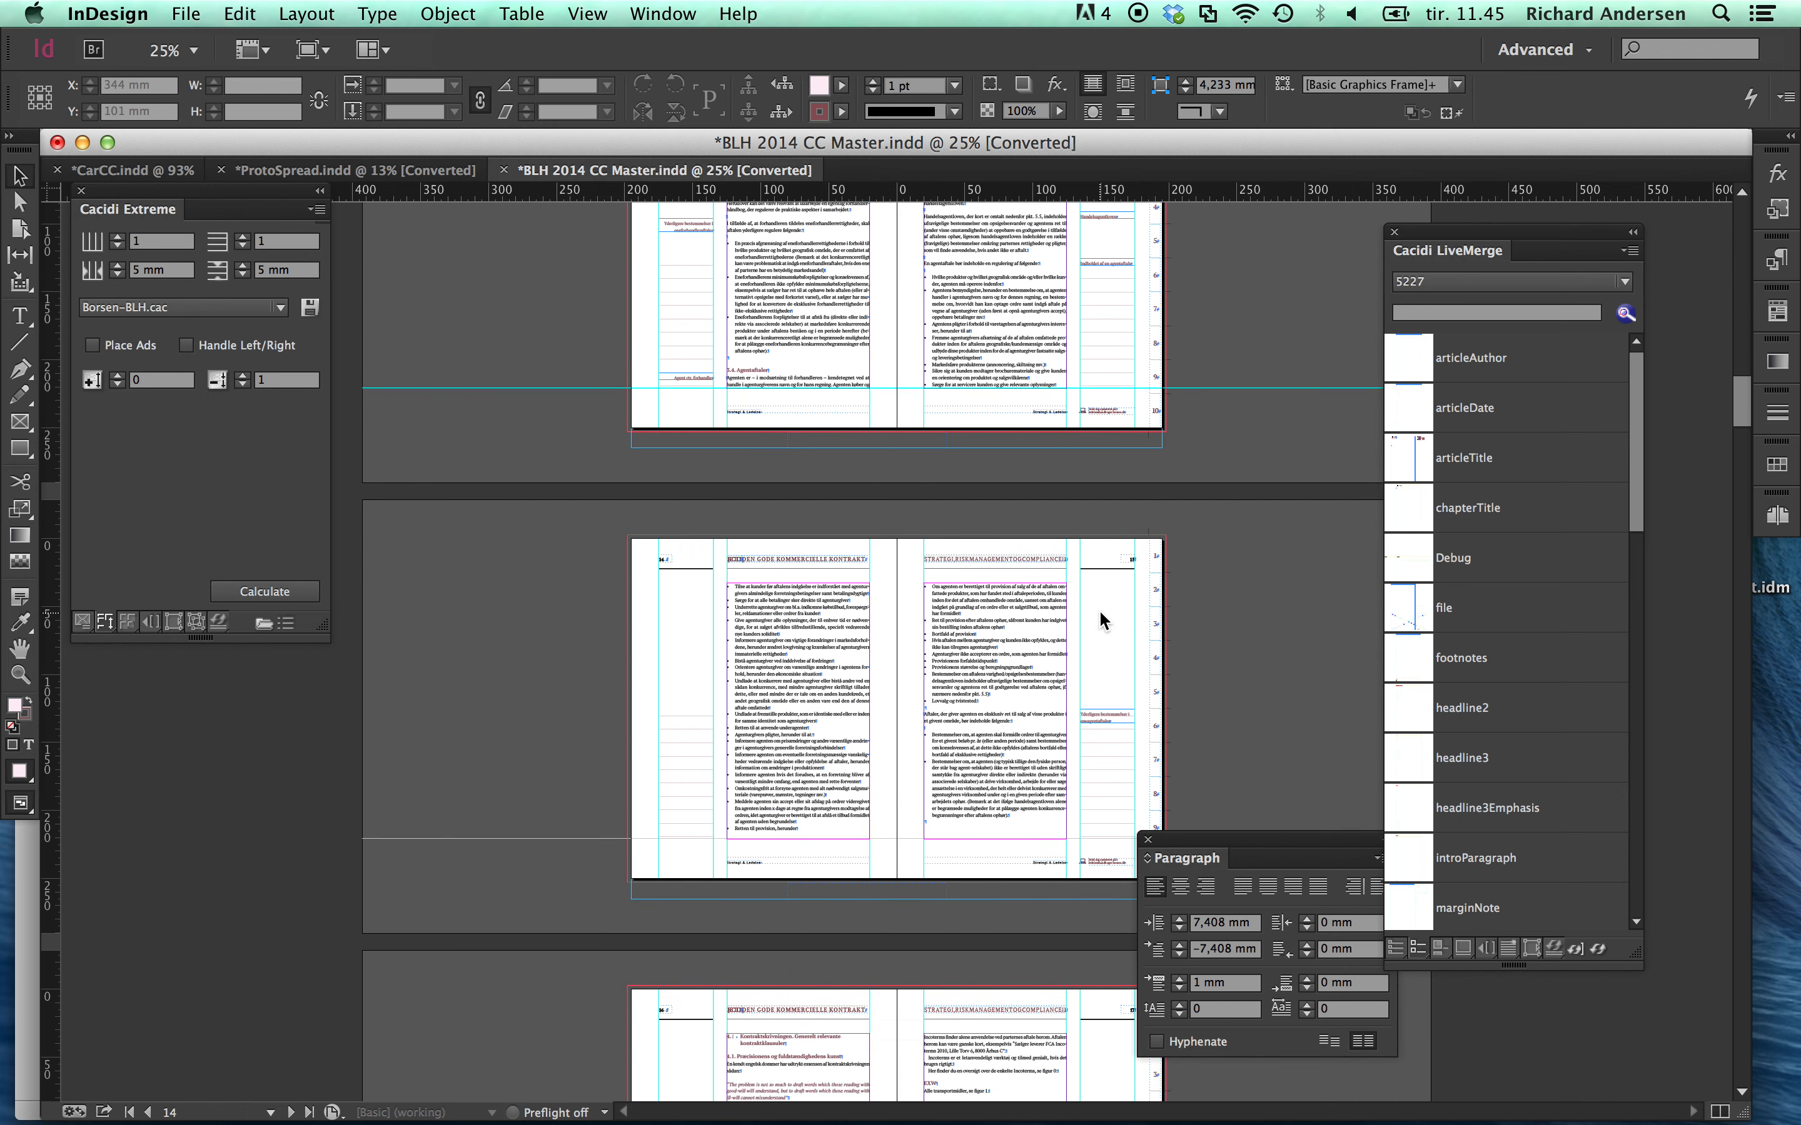
scroll(1099, 609, "down", 7)
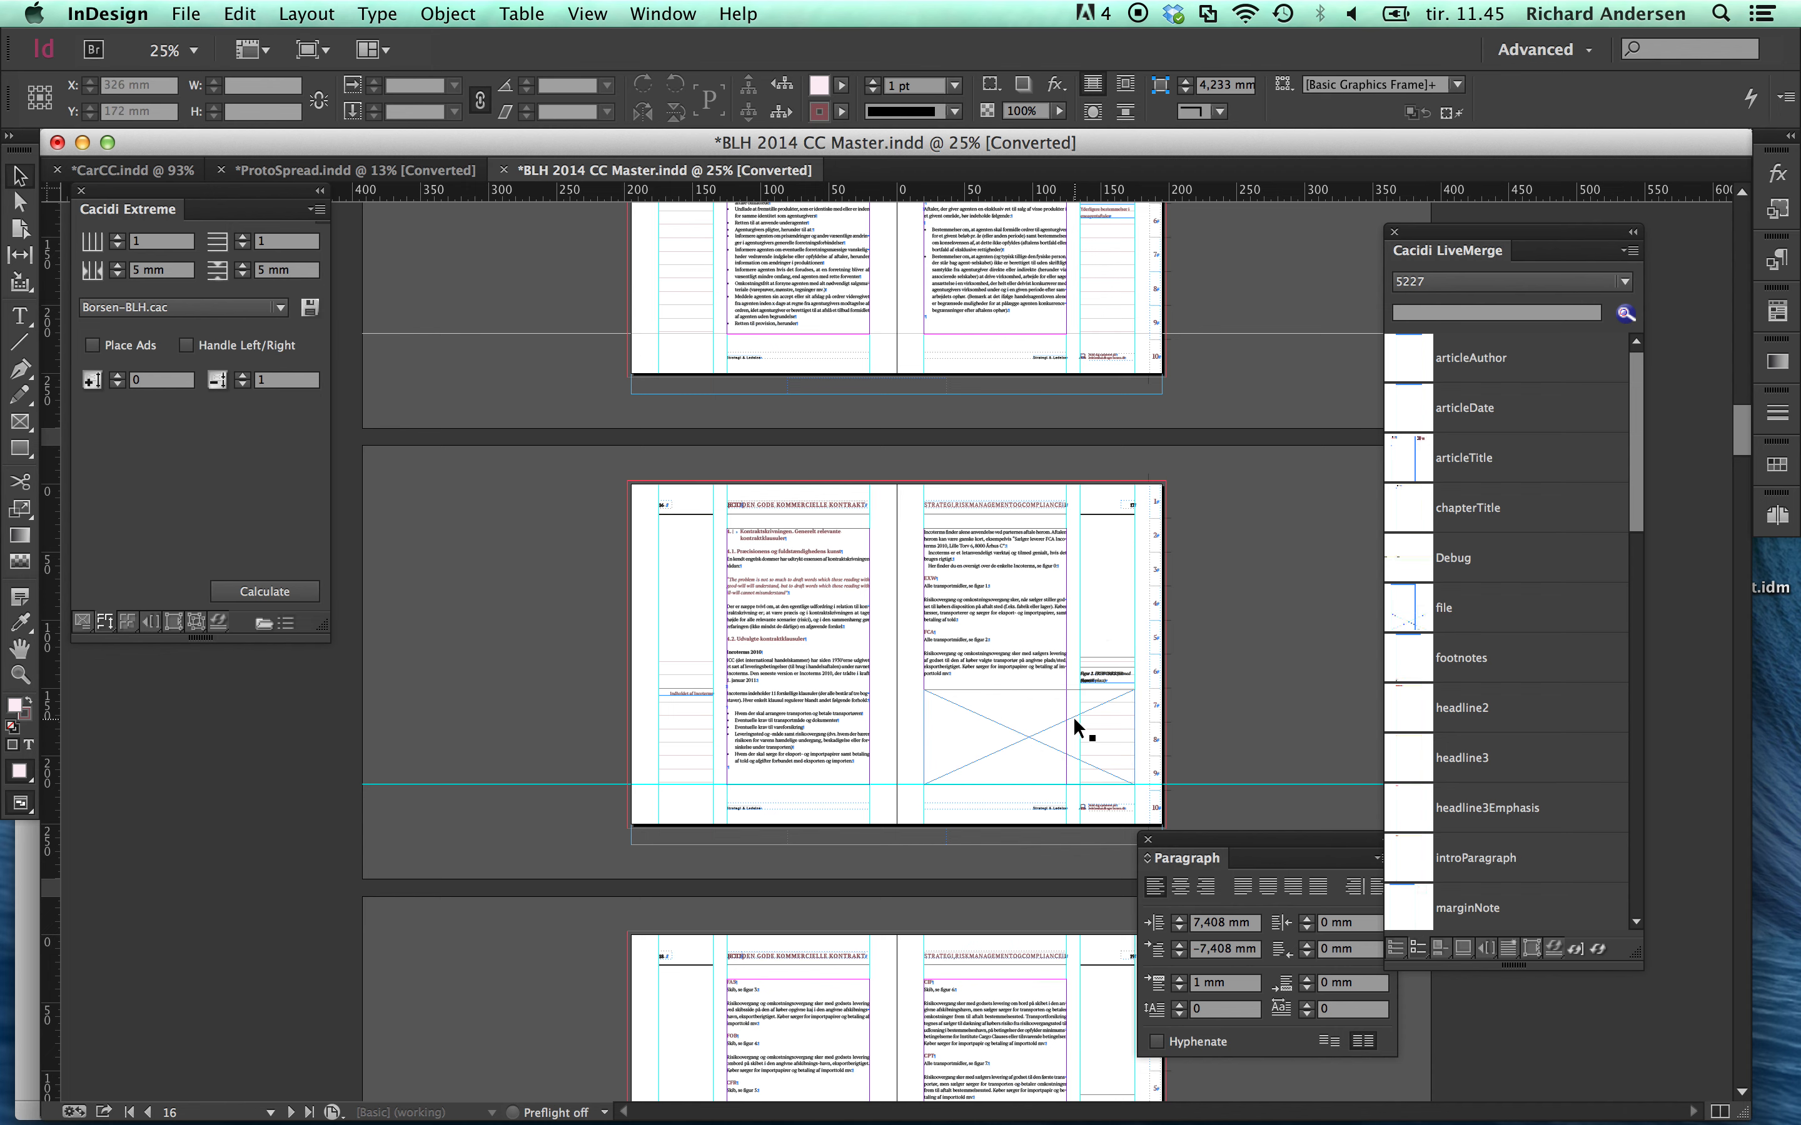
scroll(1073, 716, "down", 5)
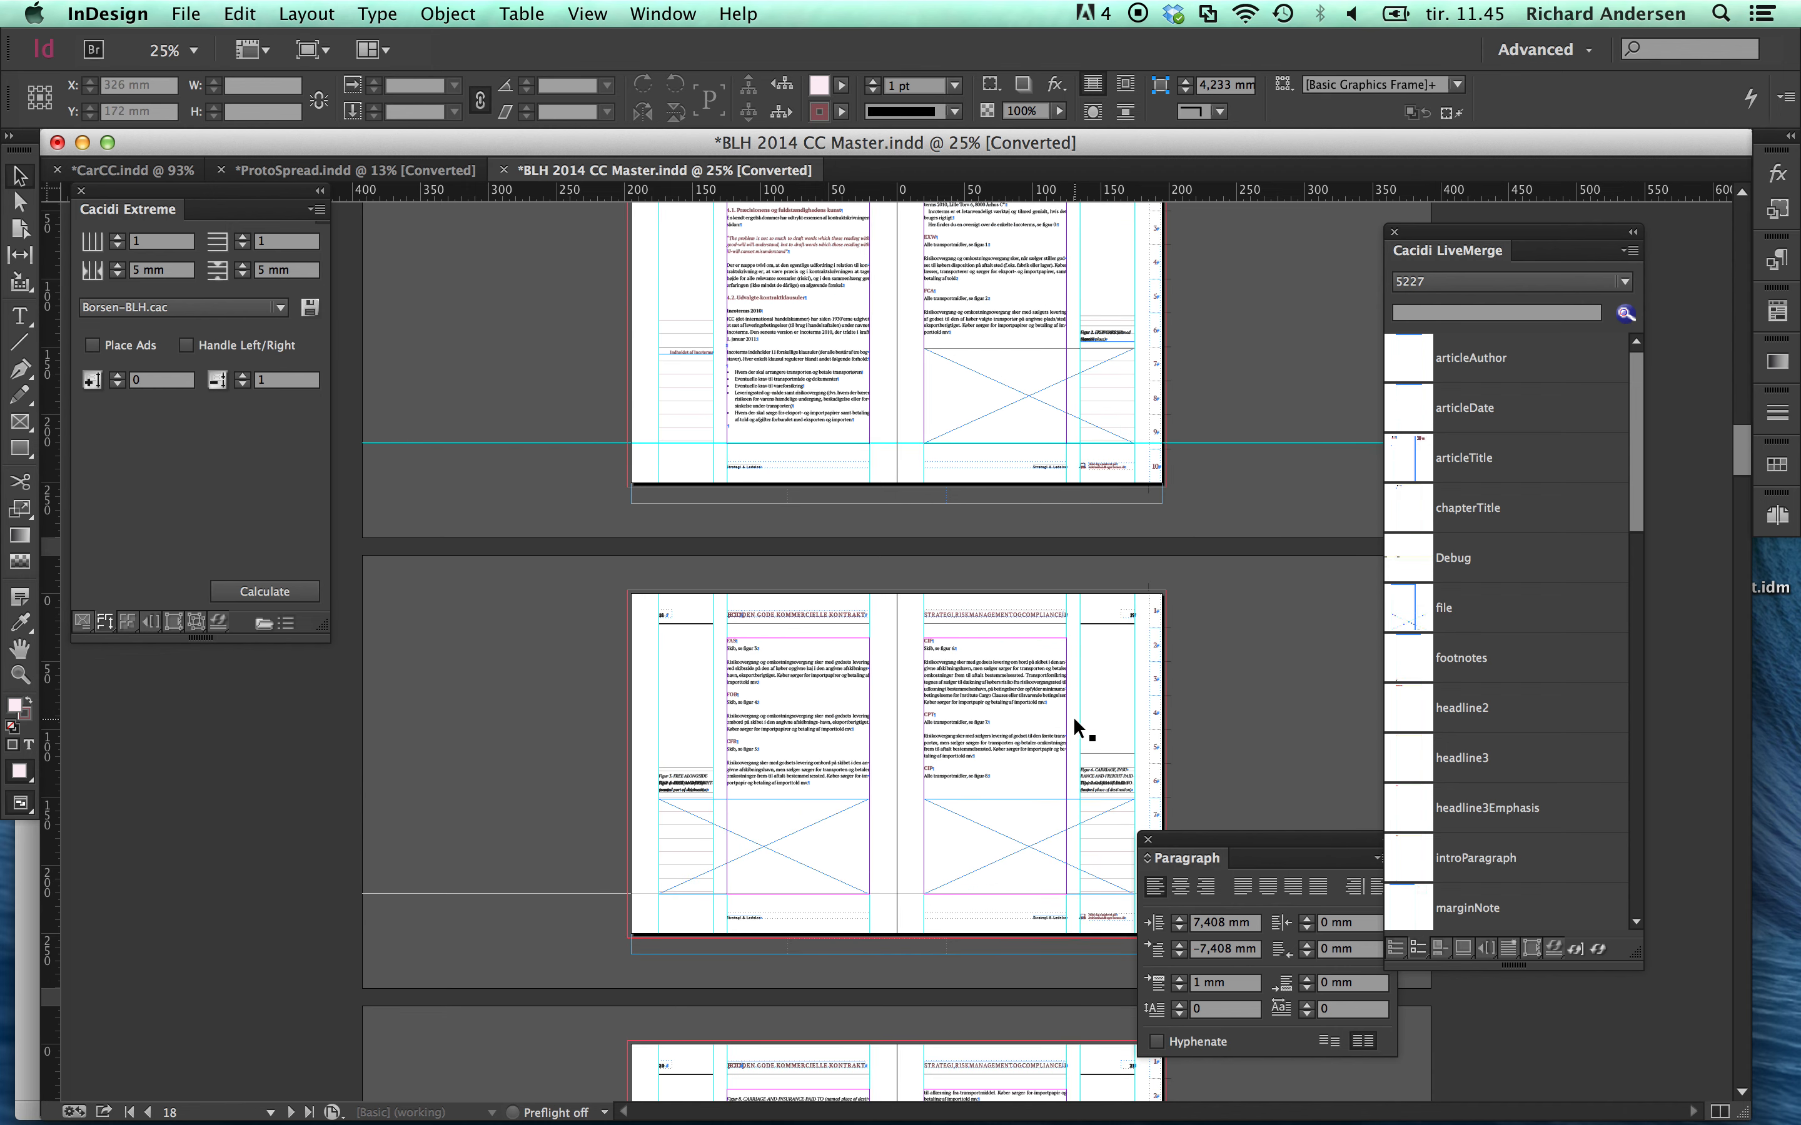
scroll(1073, 716, "down", 14)
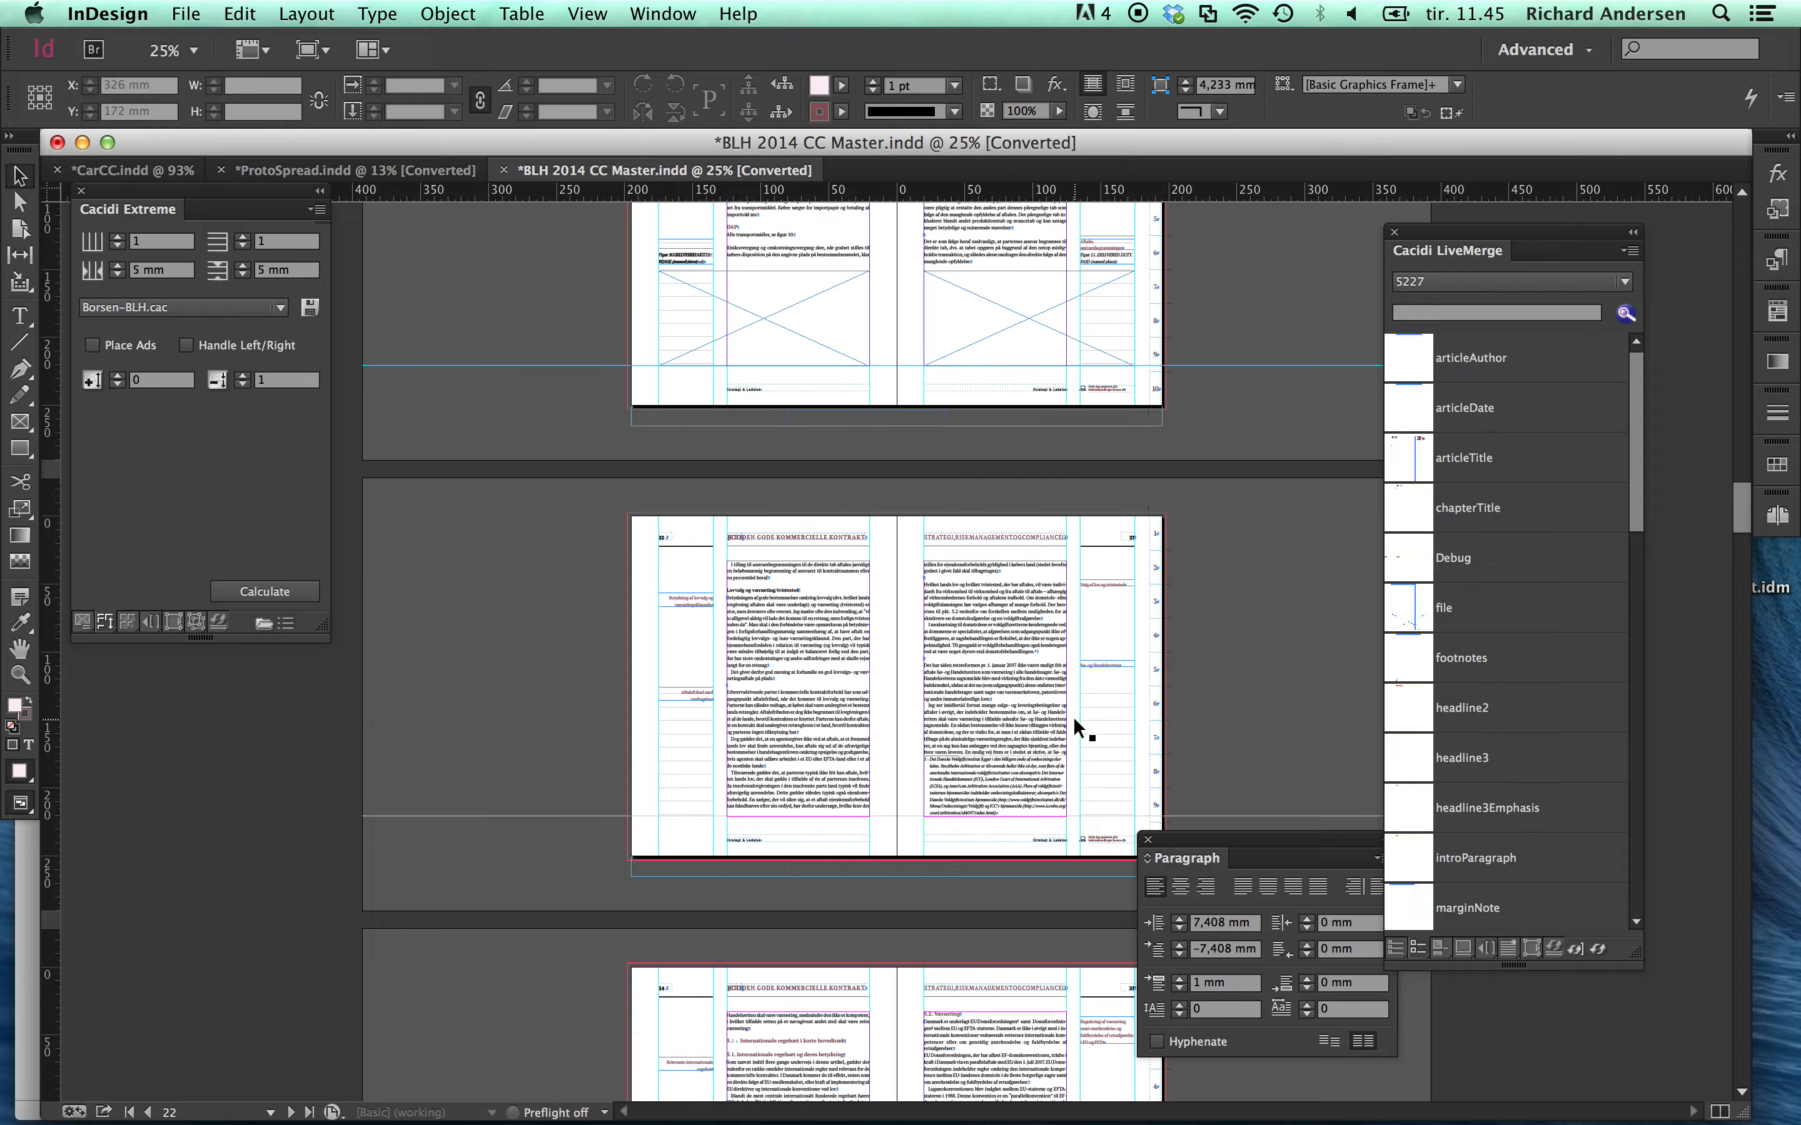
scroll(1074, 726, "down", 20)
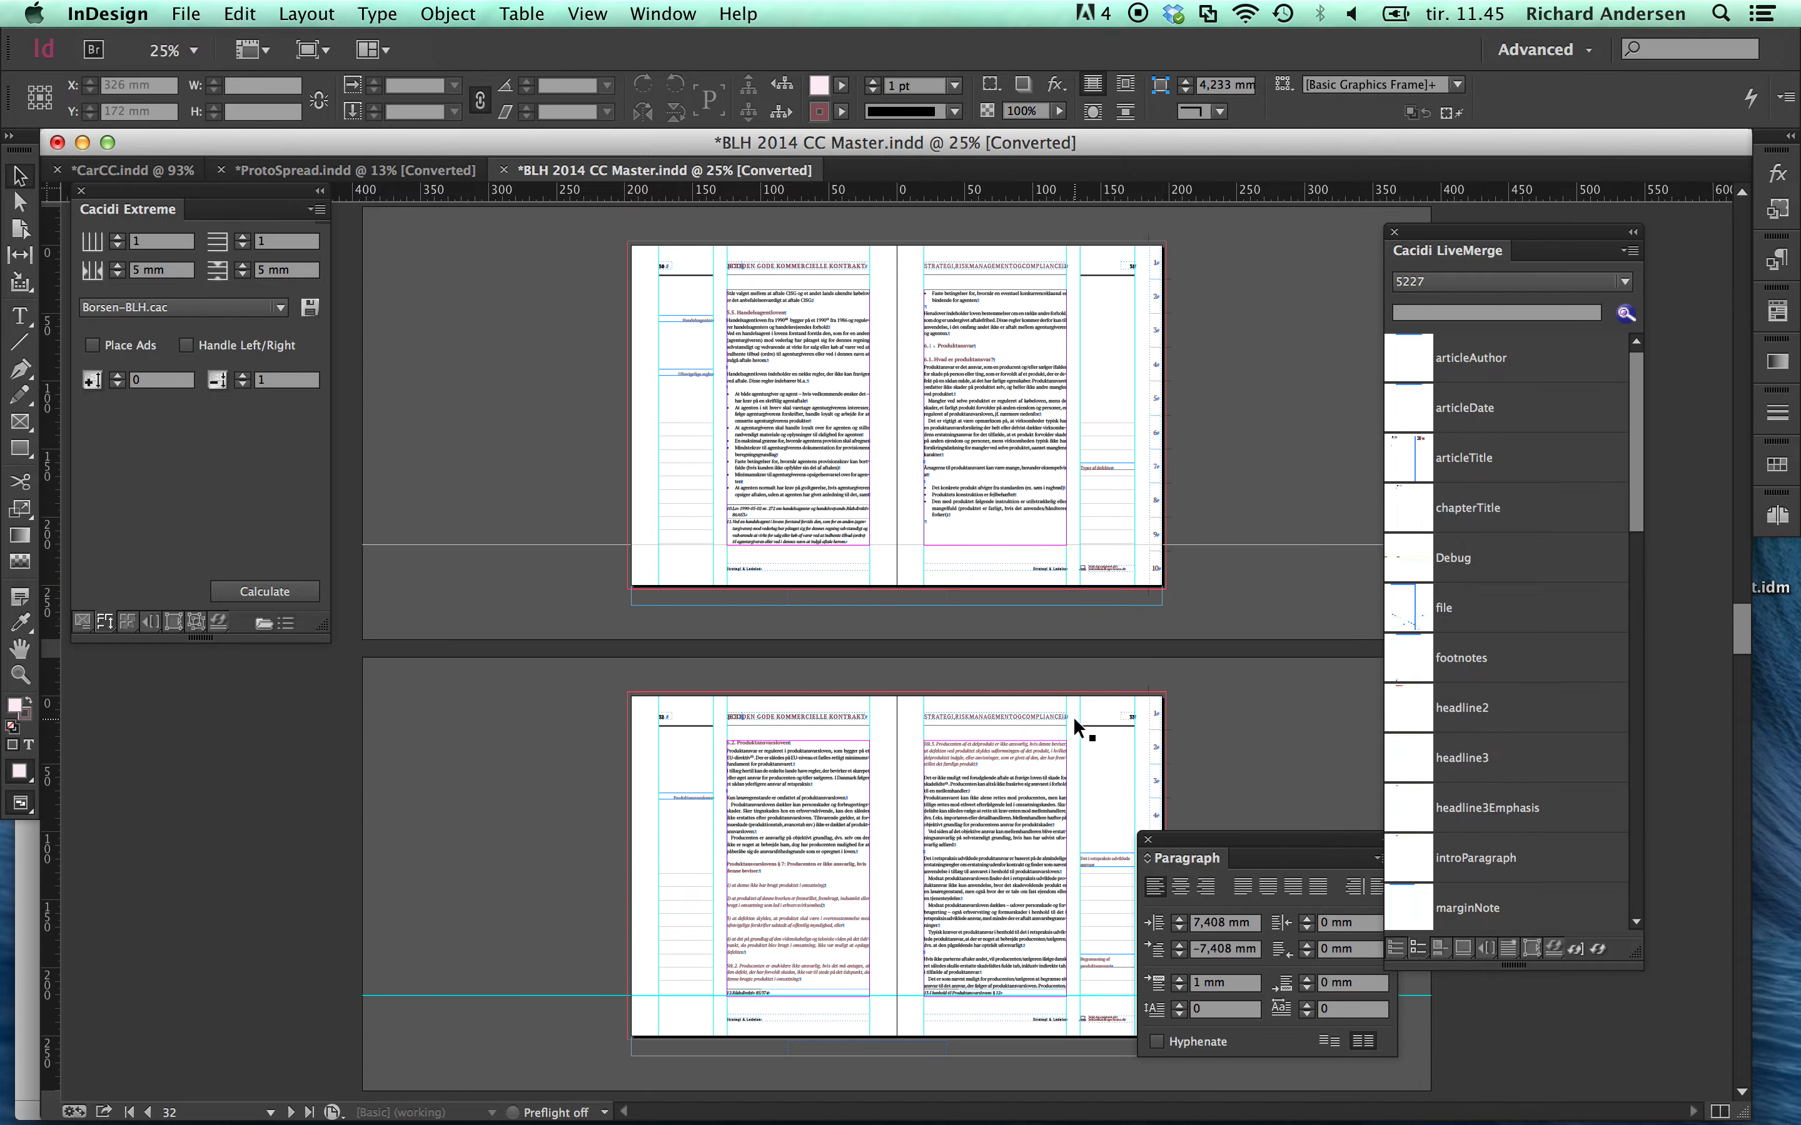
scroll(1074, 719, "down", 20)
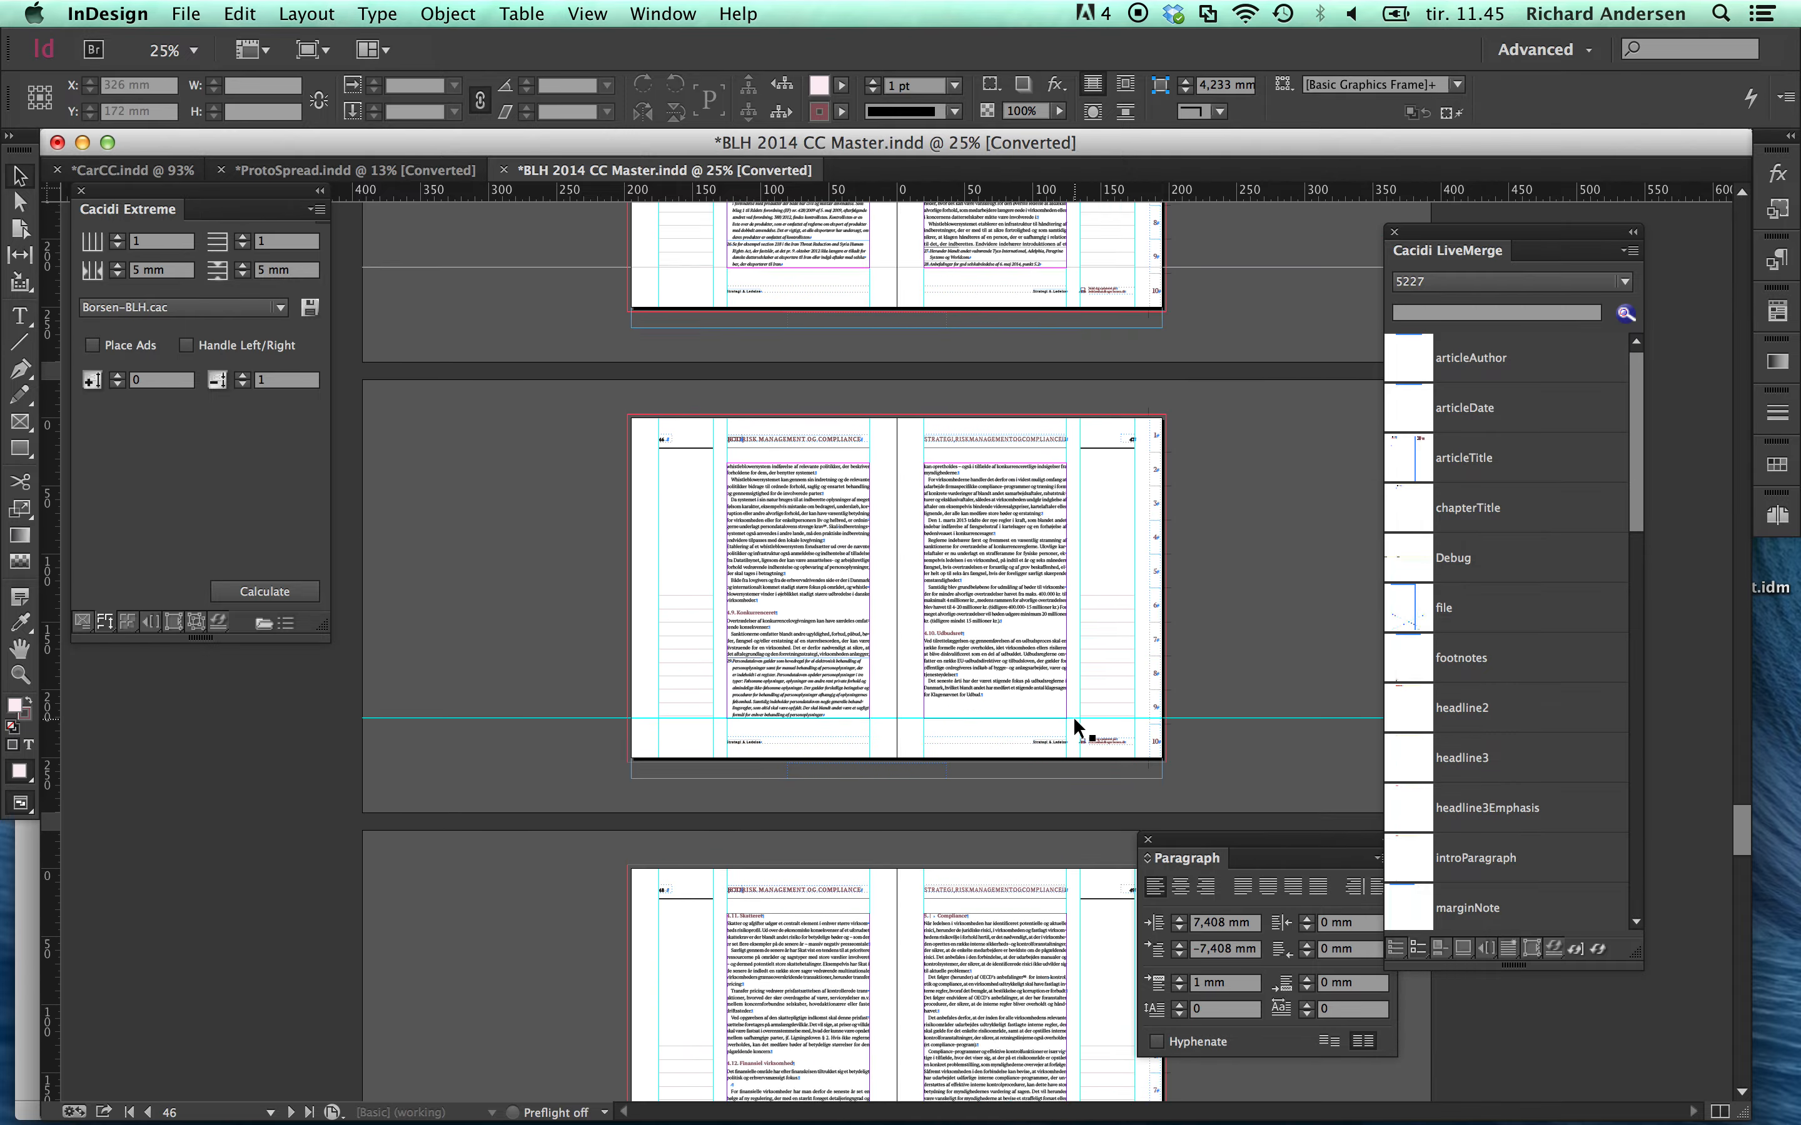
scroll(1073, 716, "down", 20)
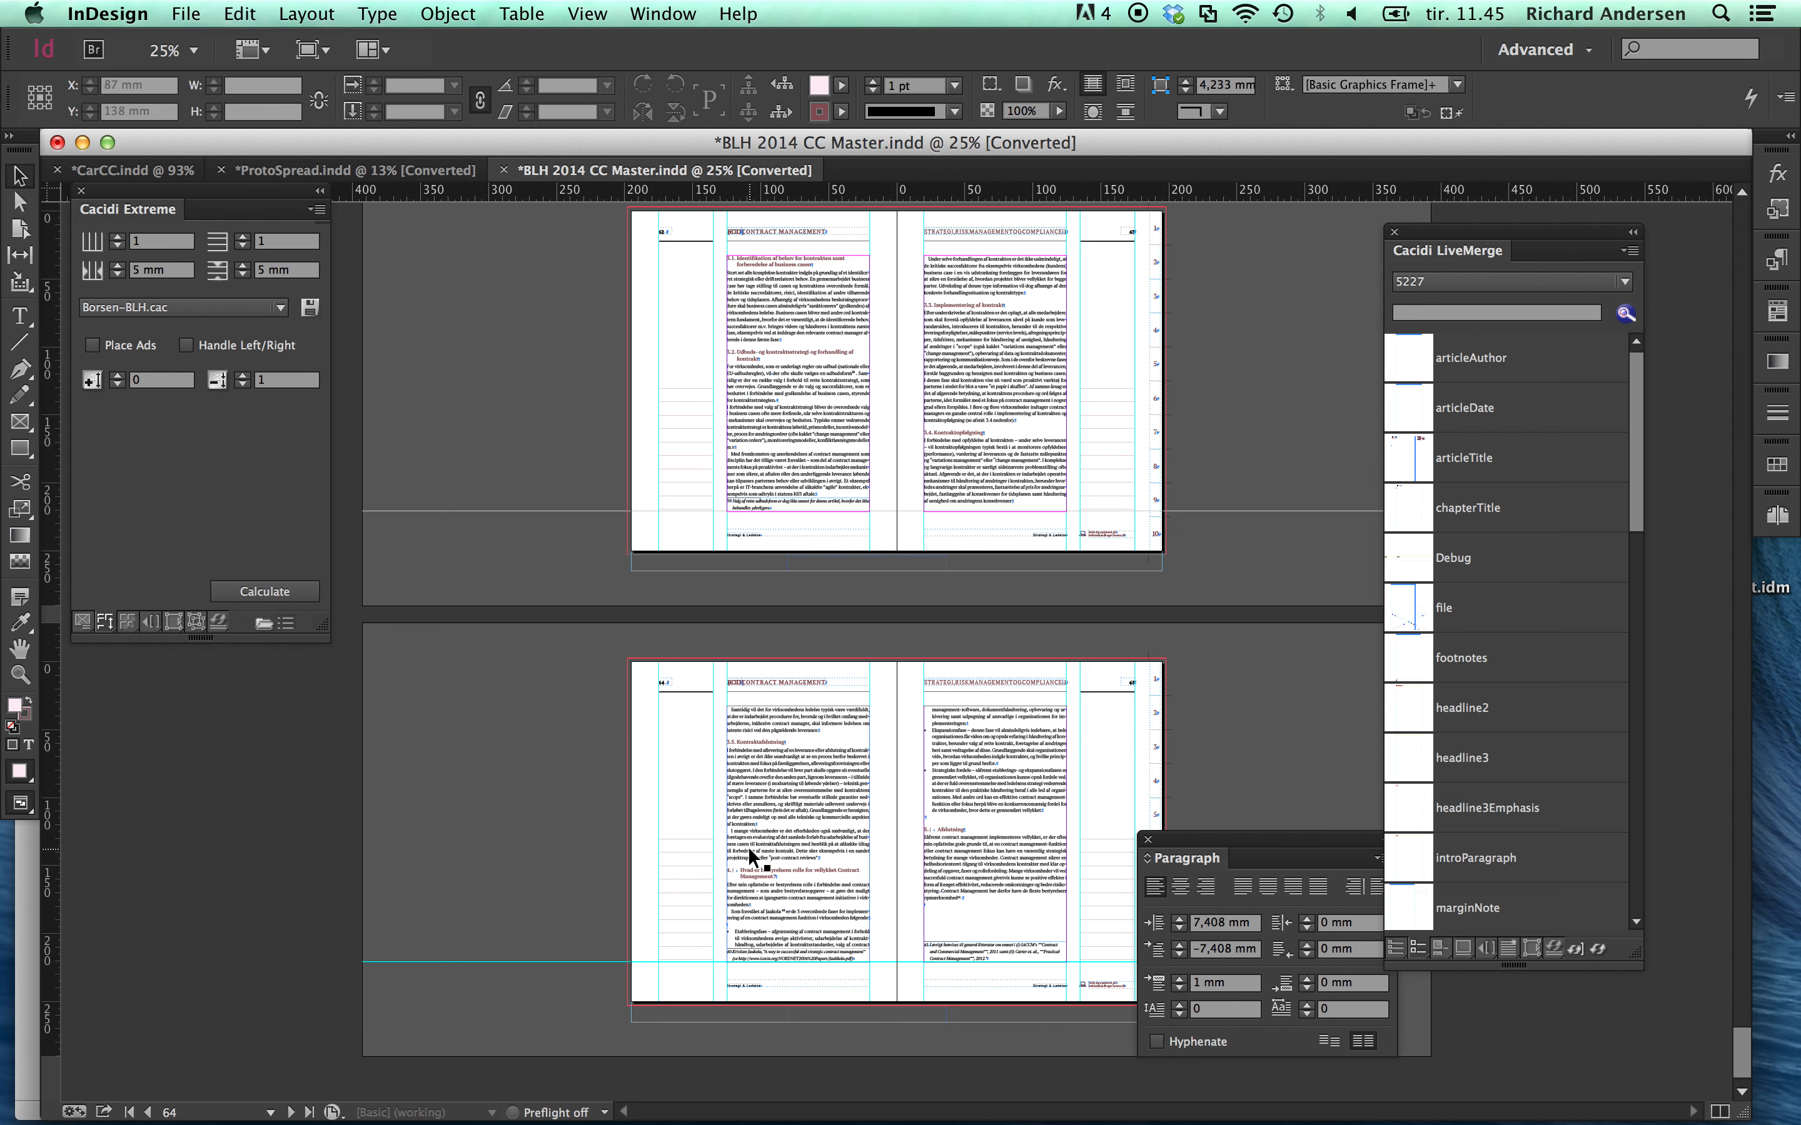
Switch the active project to AH Price and open its AH Tables.indd template.
left_click(317, 212)
mouse_move(412, 445)
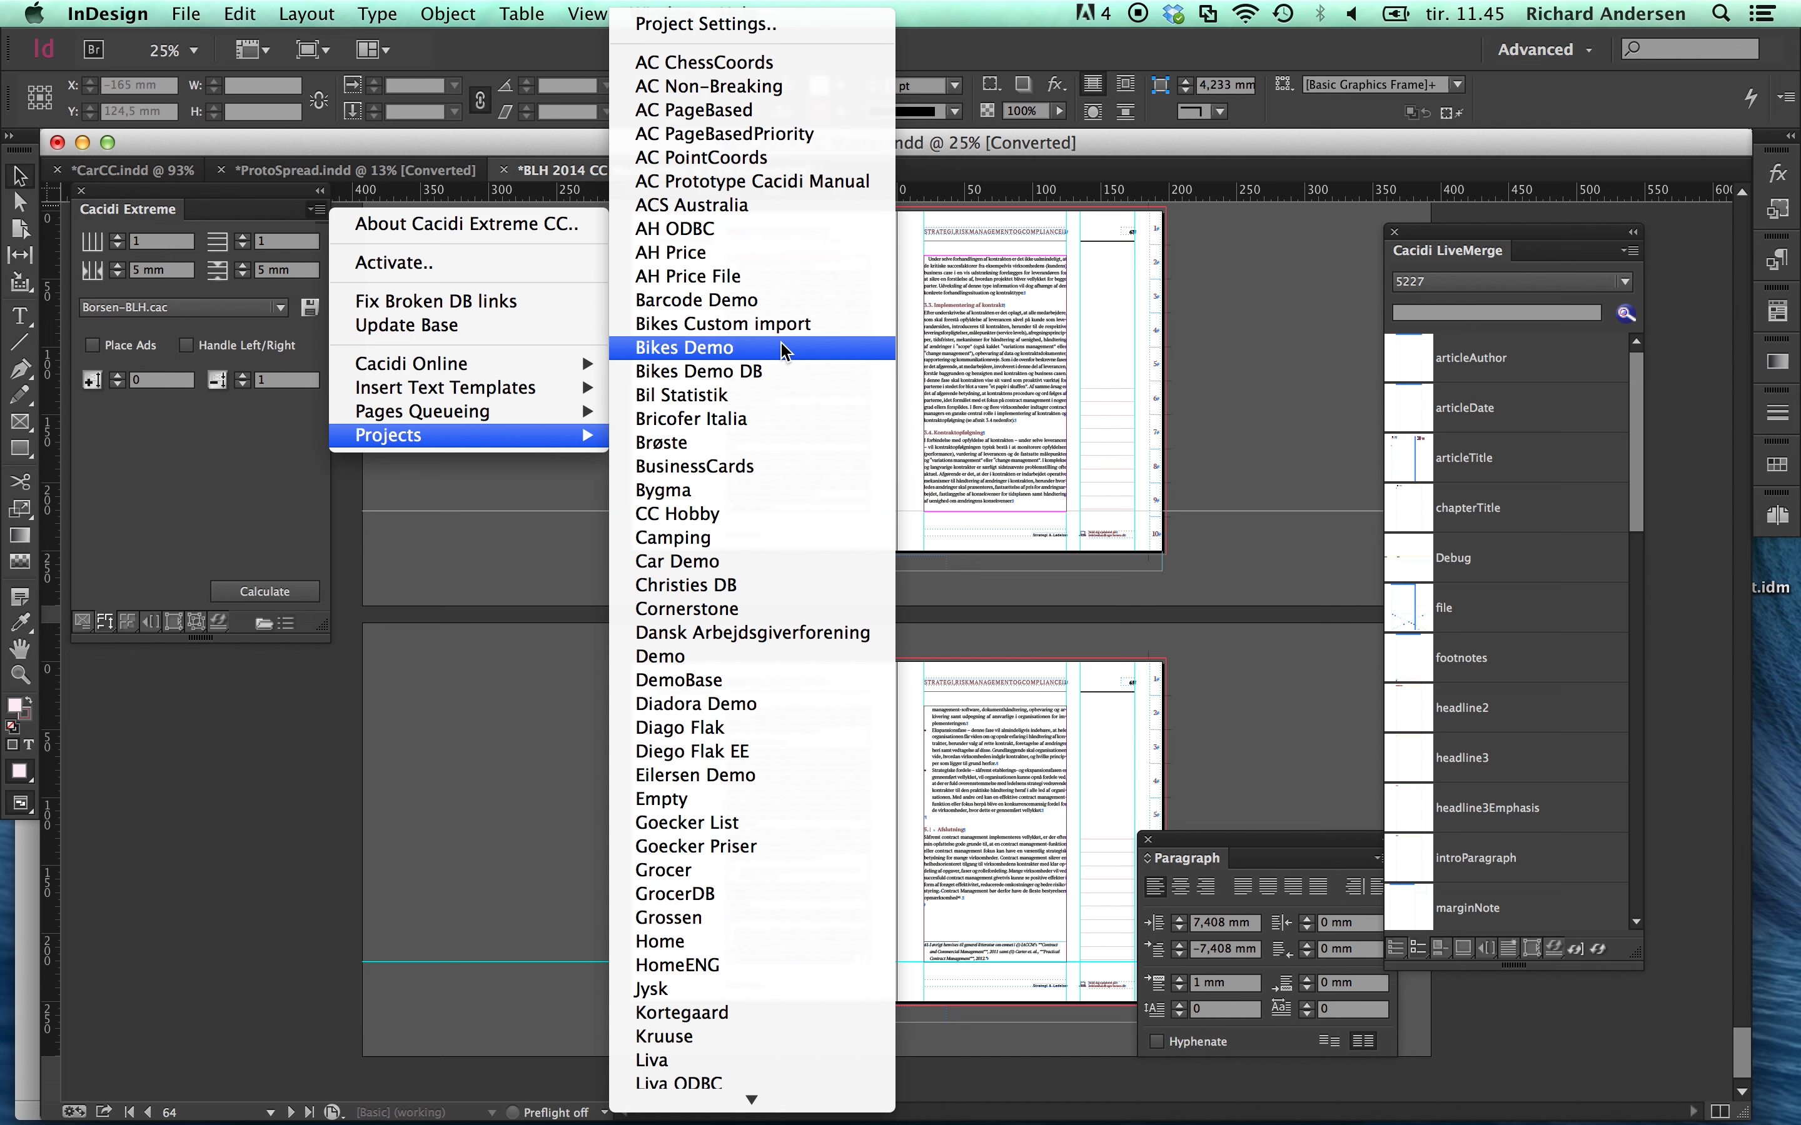
left_click(771, 253)
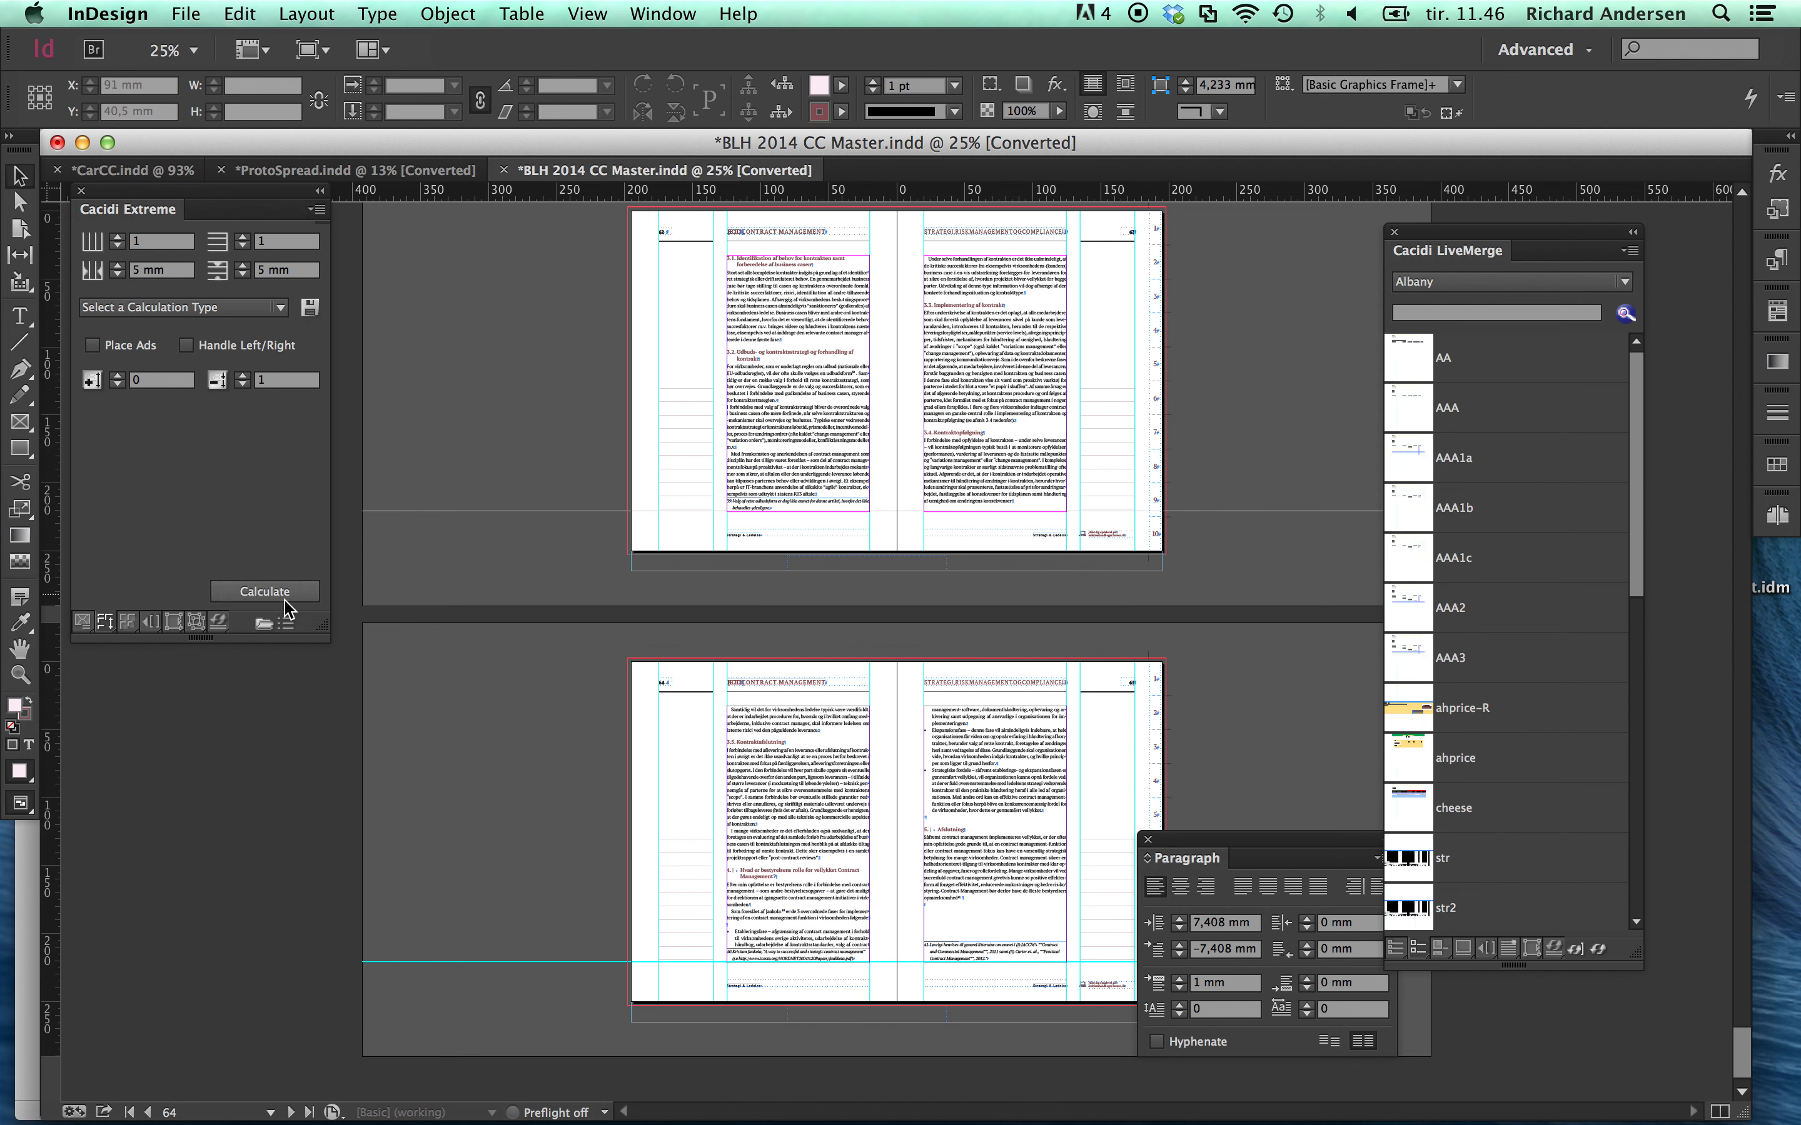
left_click(82, 625)
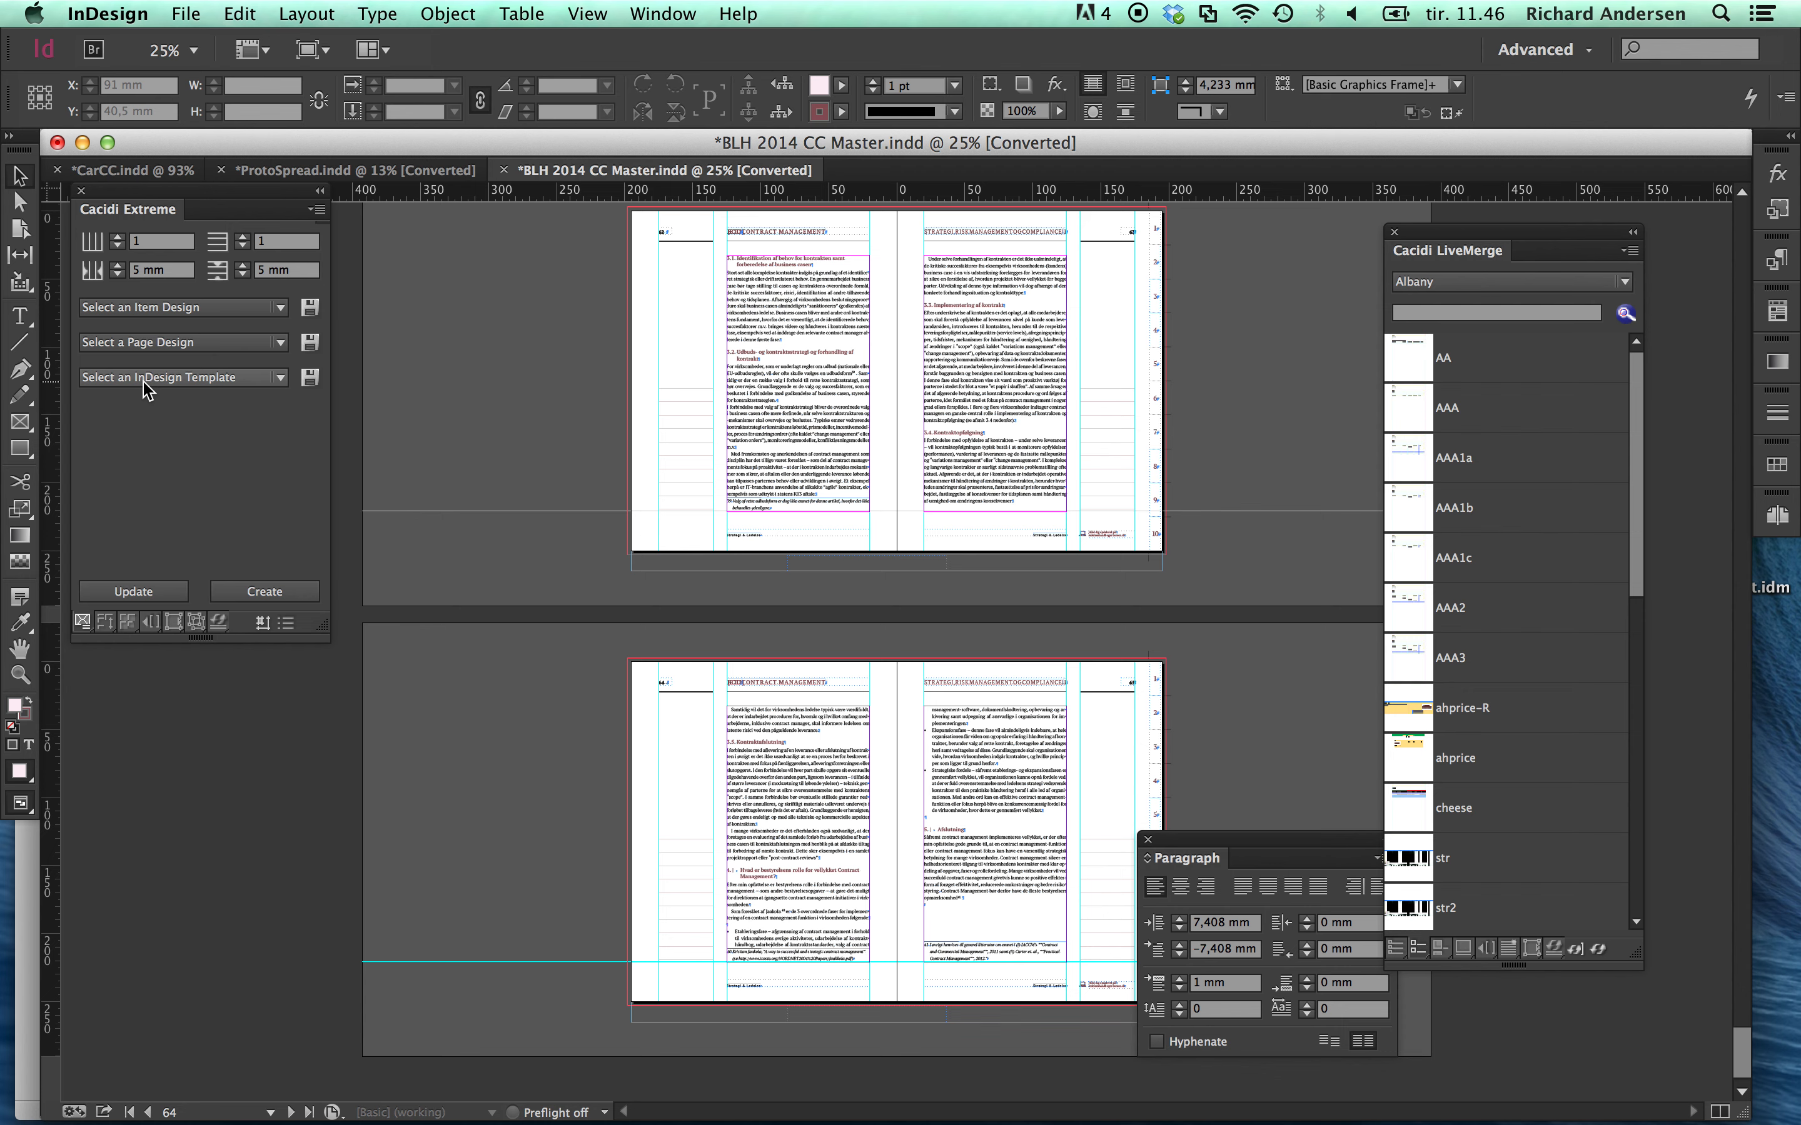
left_click(179, 377)
left_click(148, 465)
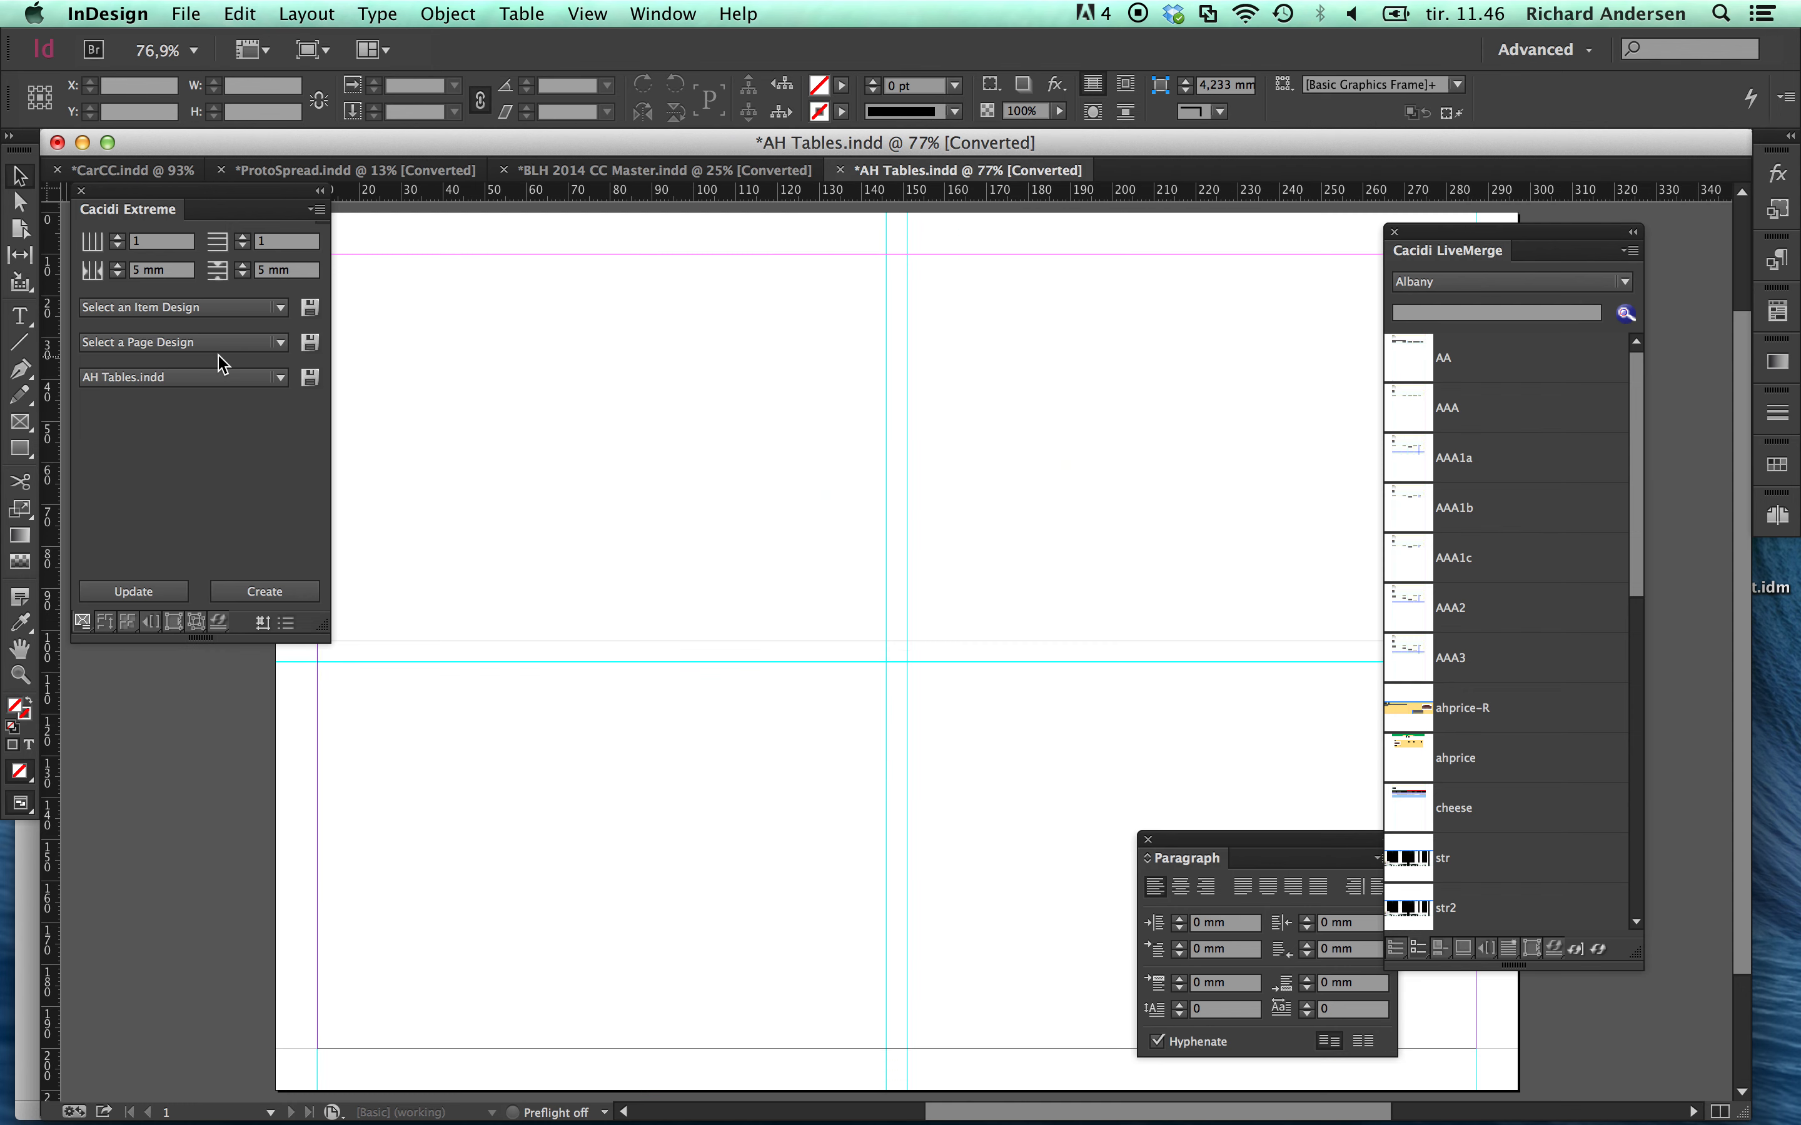
Place the Table.idms item design in the AH Tables document and bring the whole table into view.
left_click(216, 317)
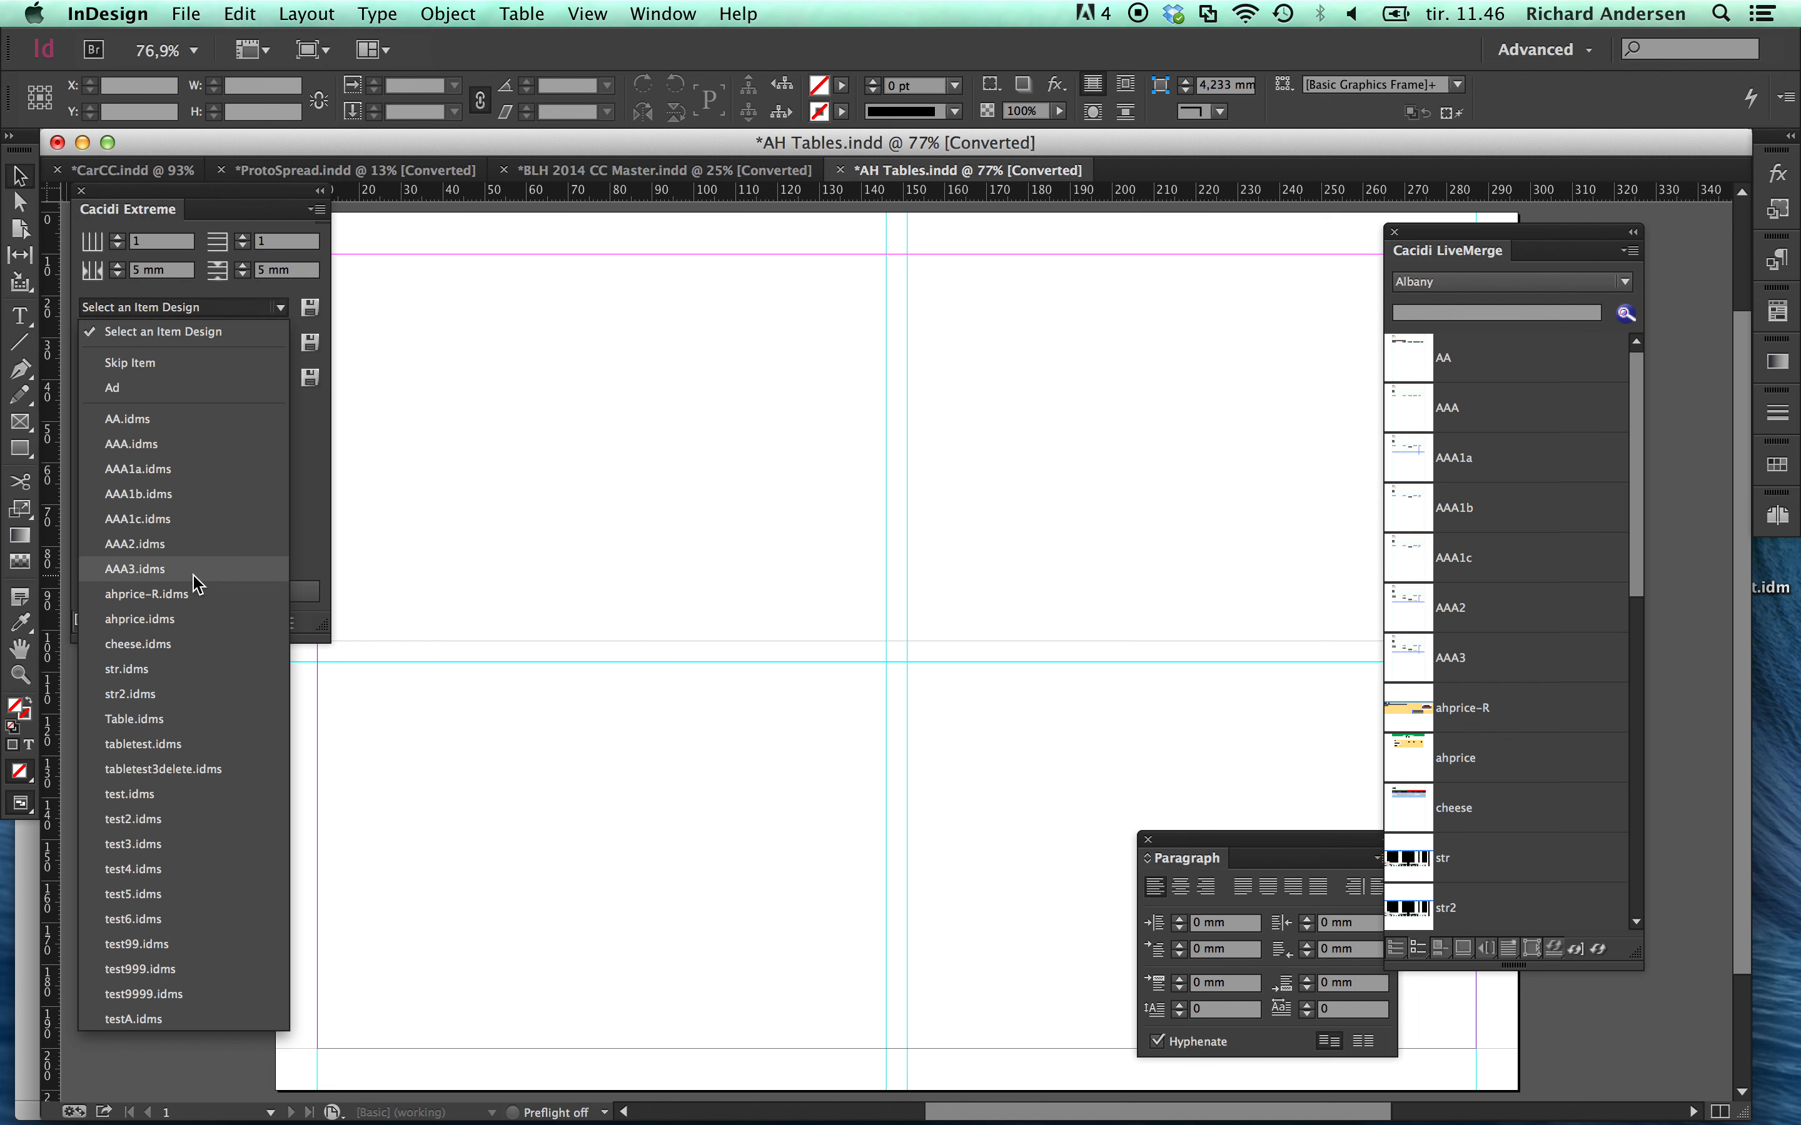
left_click(149, 723)
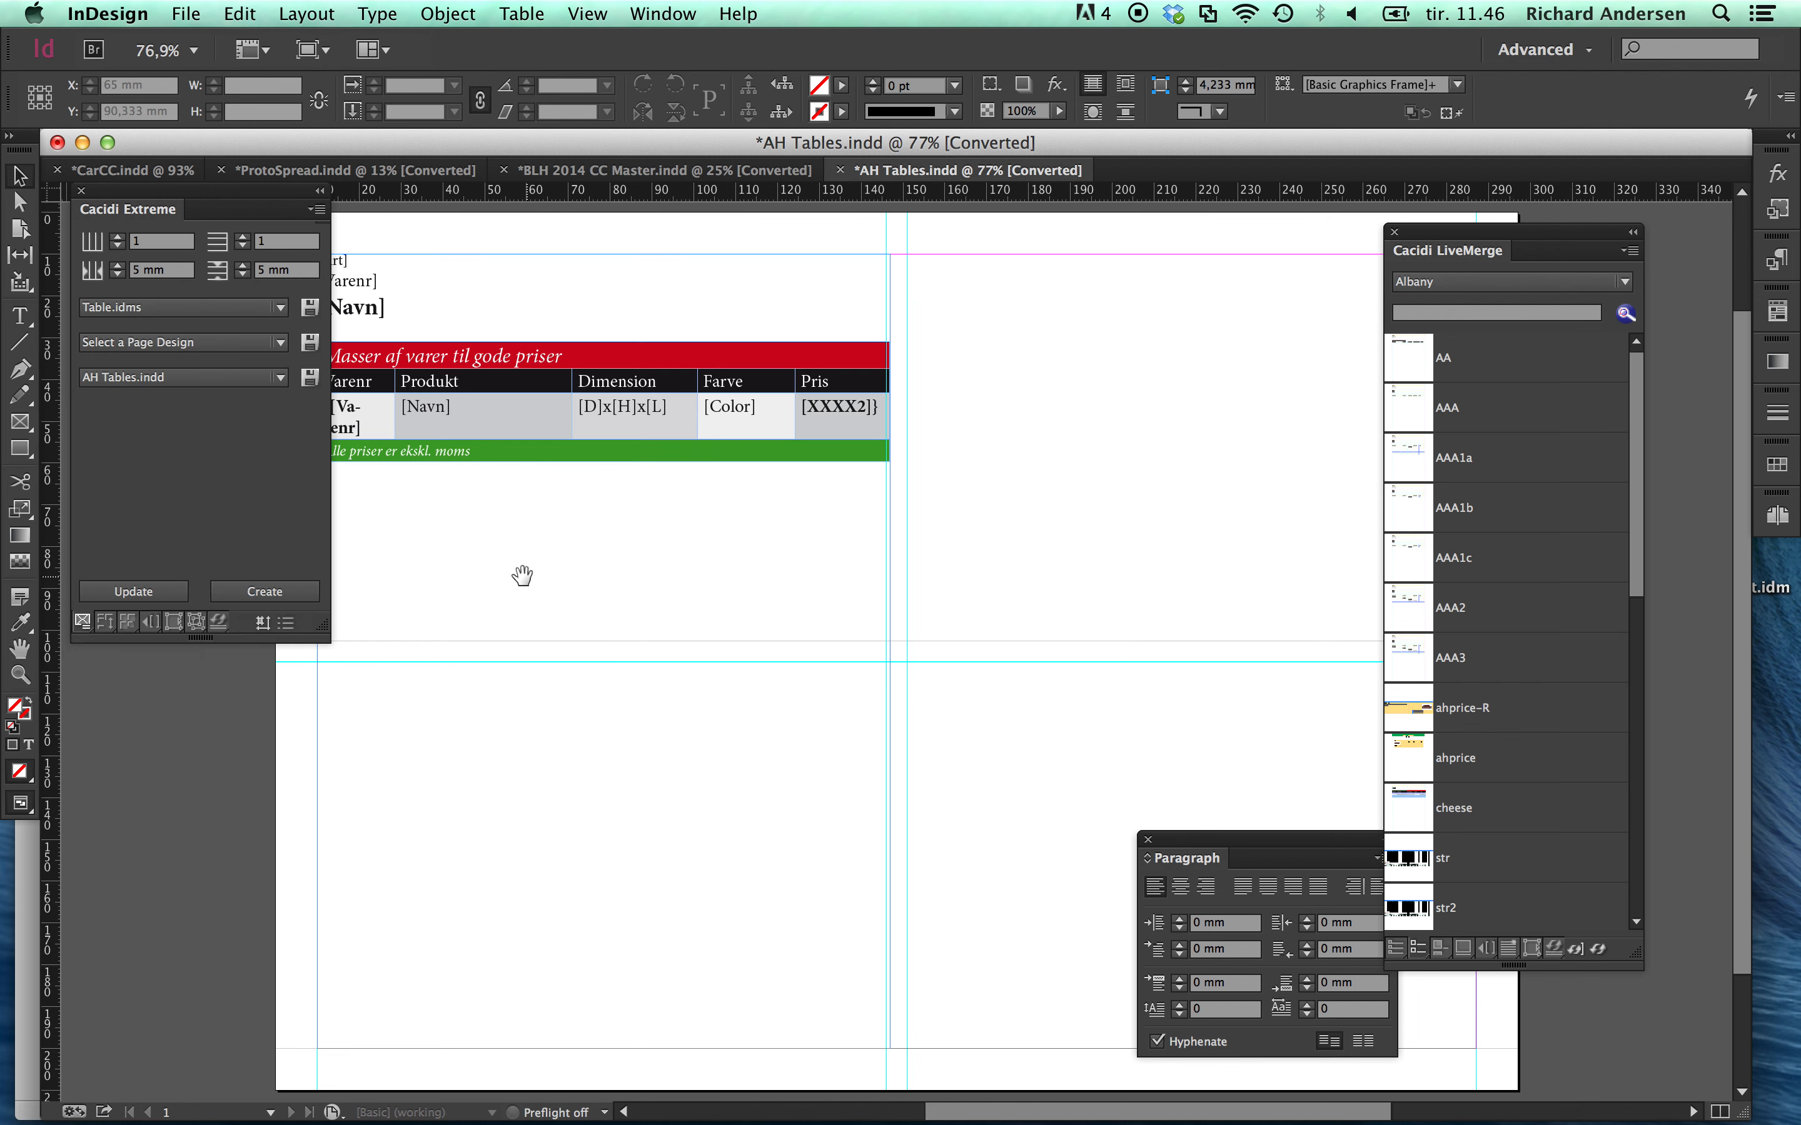
left_click_drag(484, 530, 605, 539)
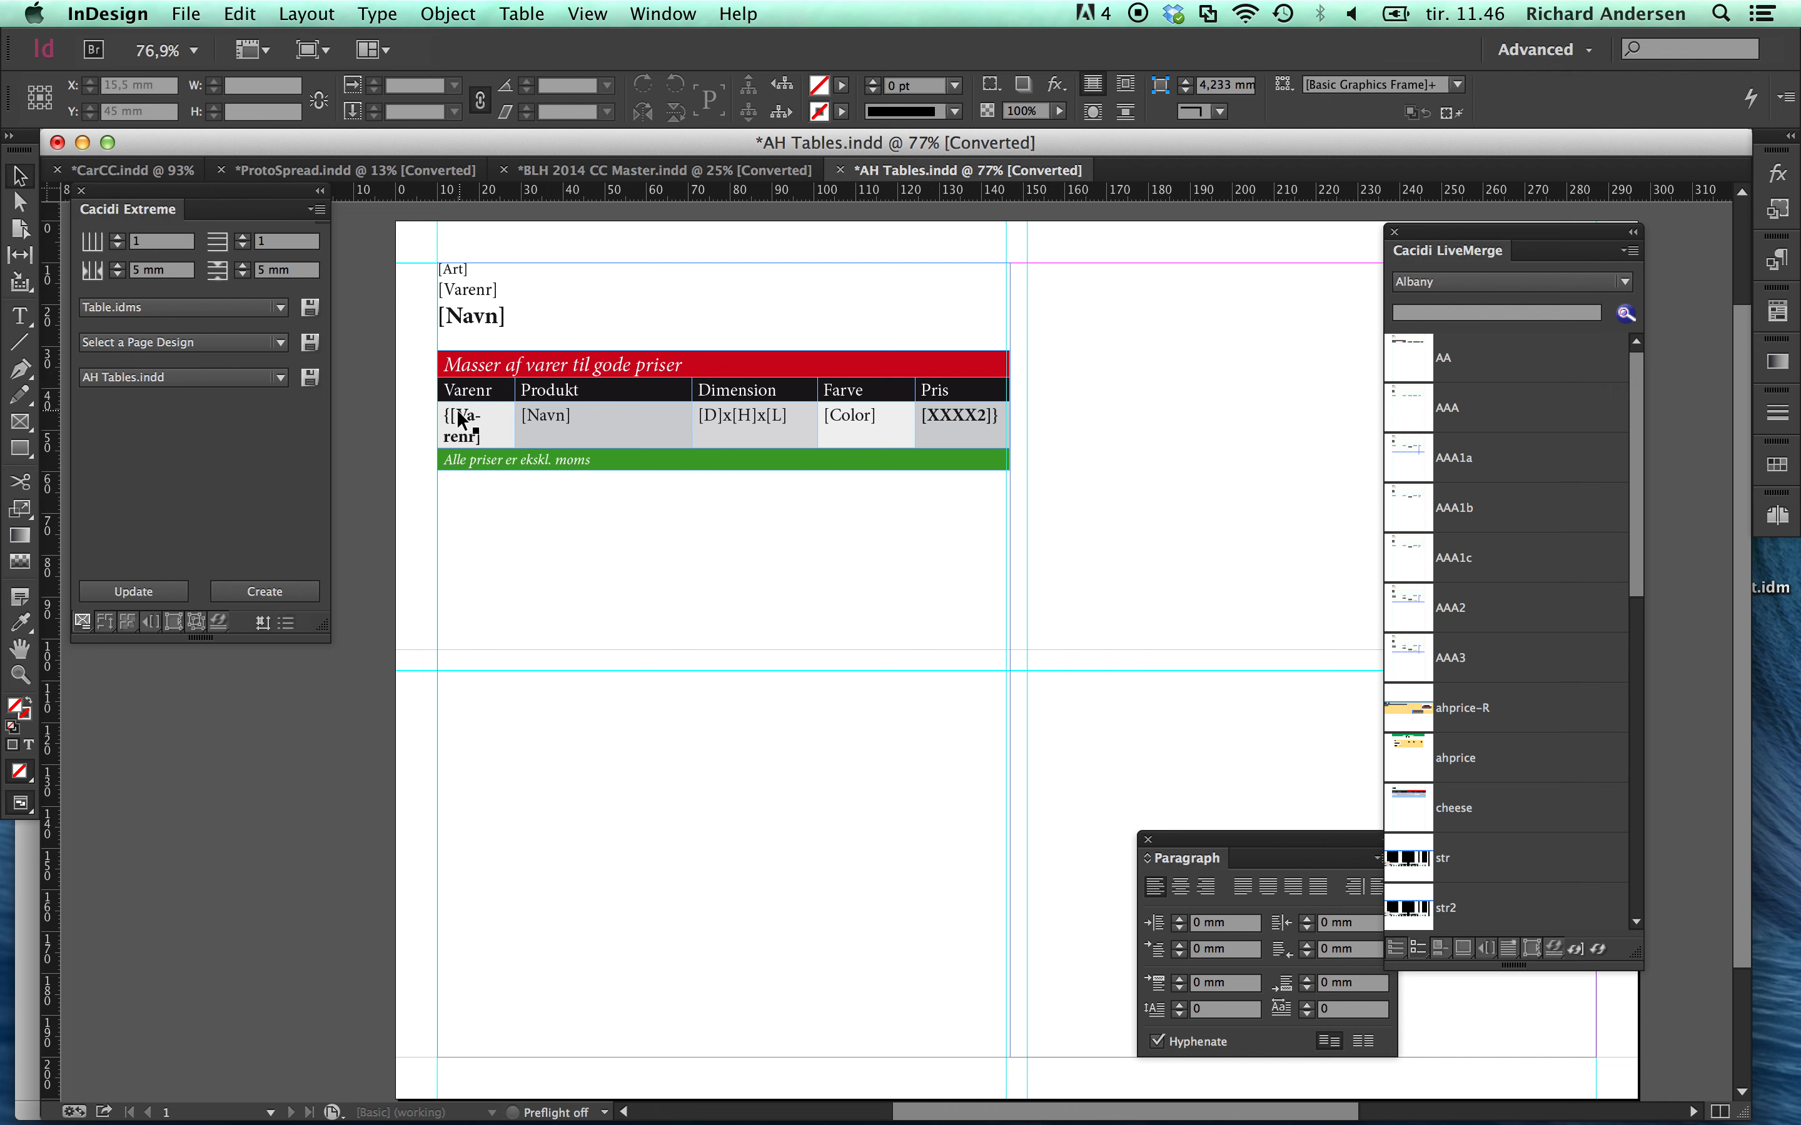
Examine the AH Price project settings for the Group Field and the Loop Field expression.
left_click(286, 623)
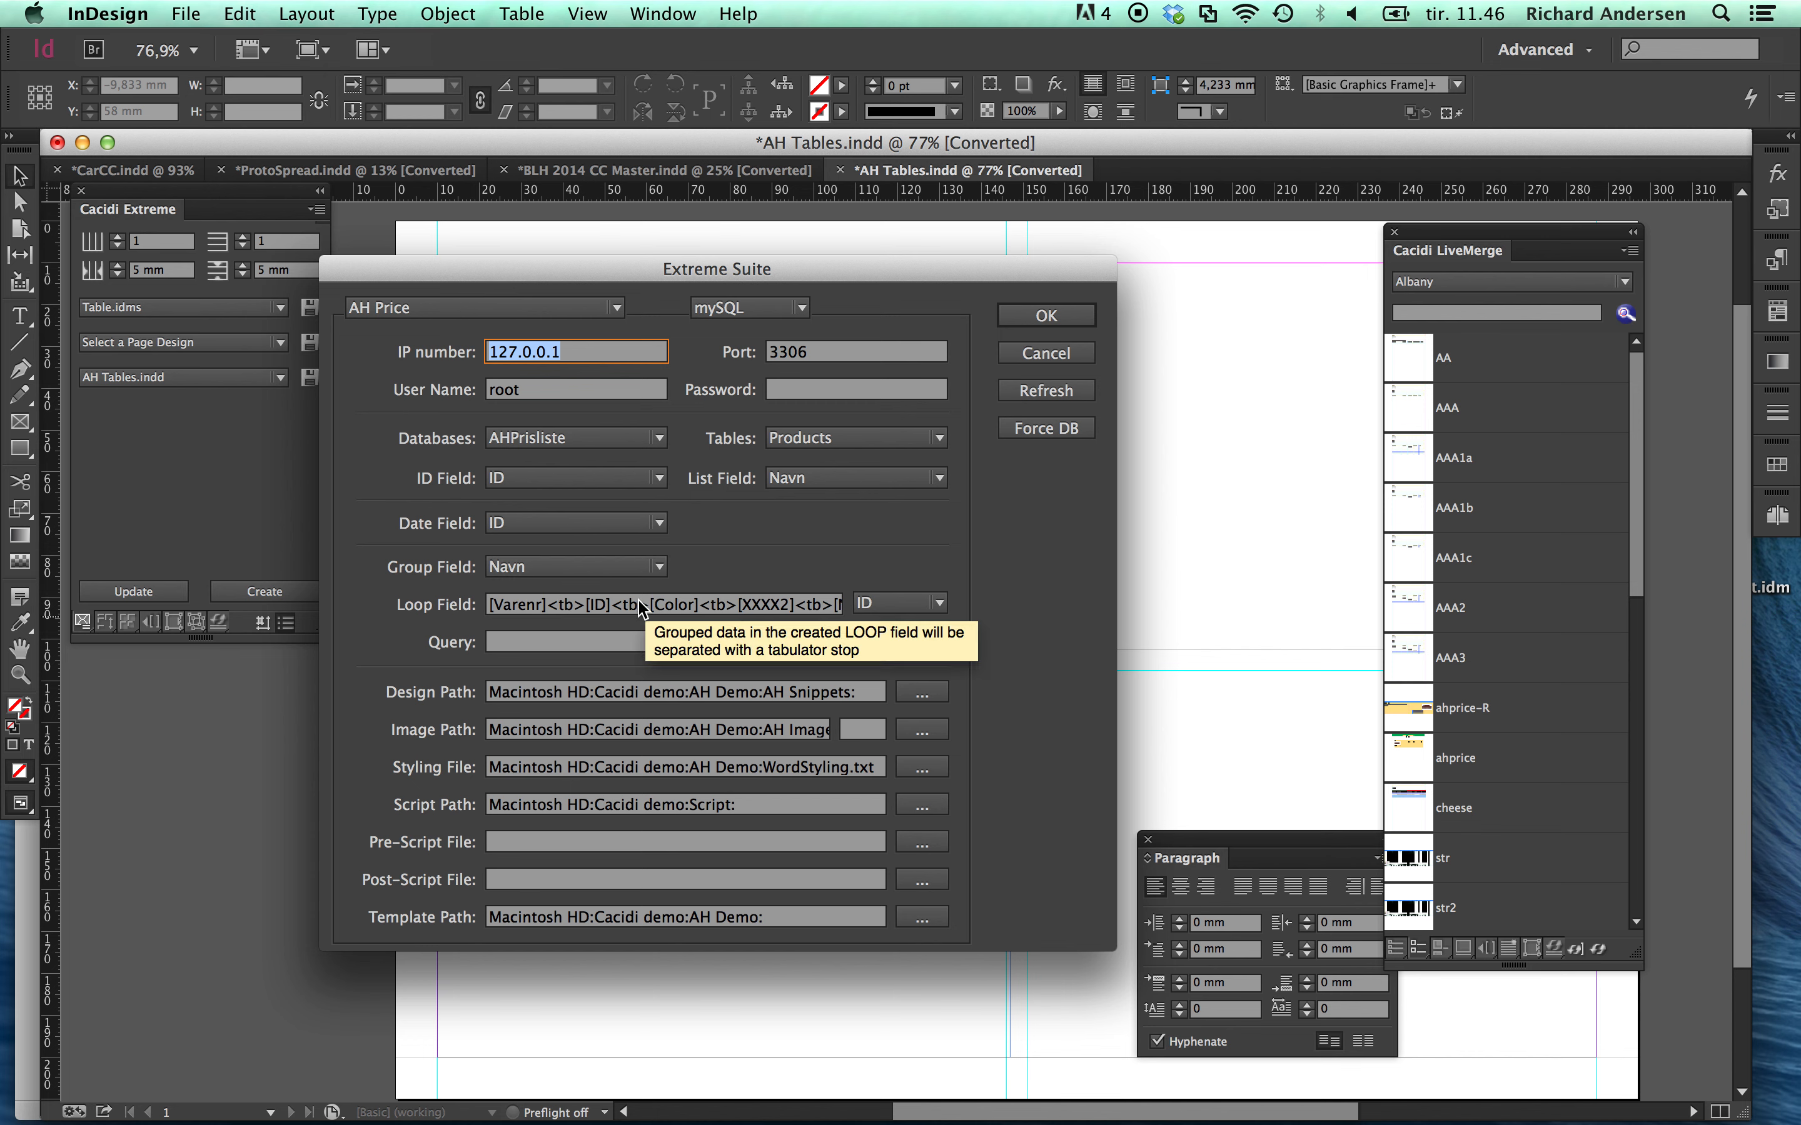
left_click_drag(705, 607, 502, 600)
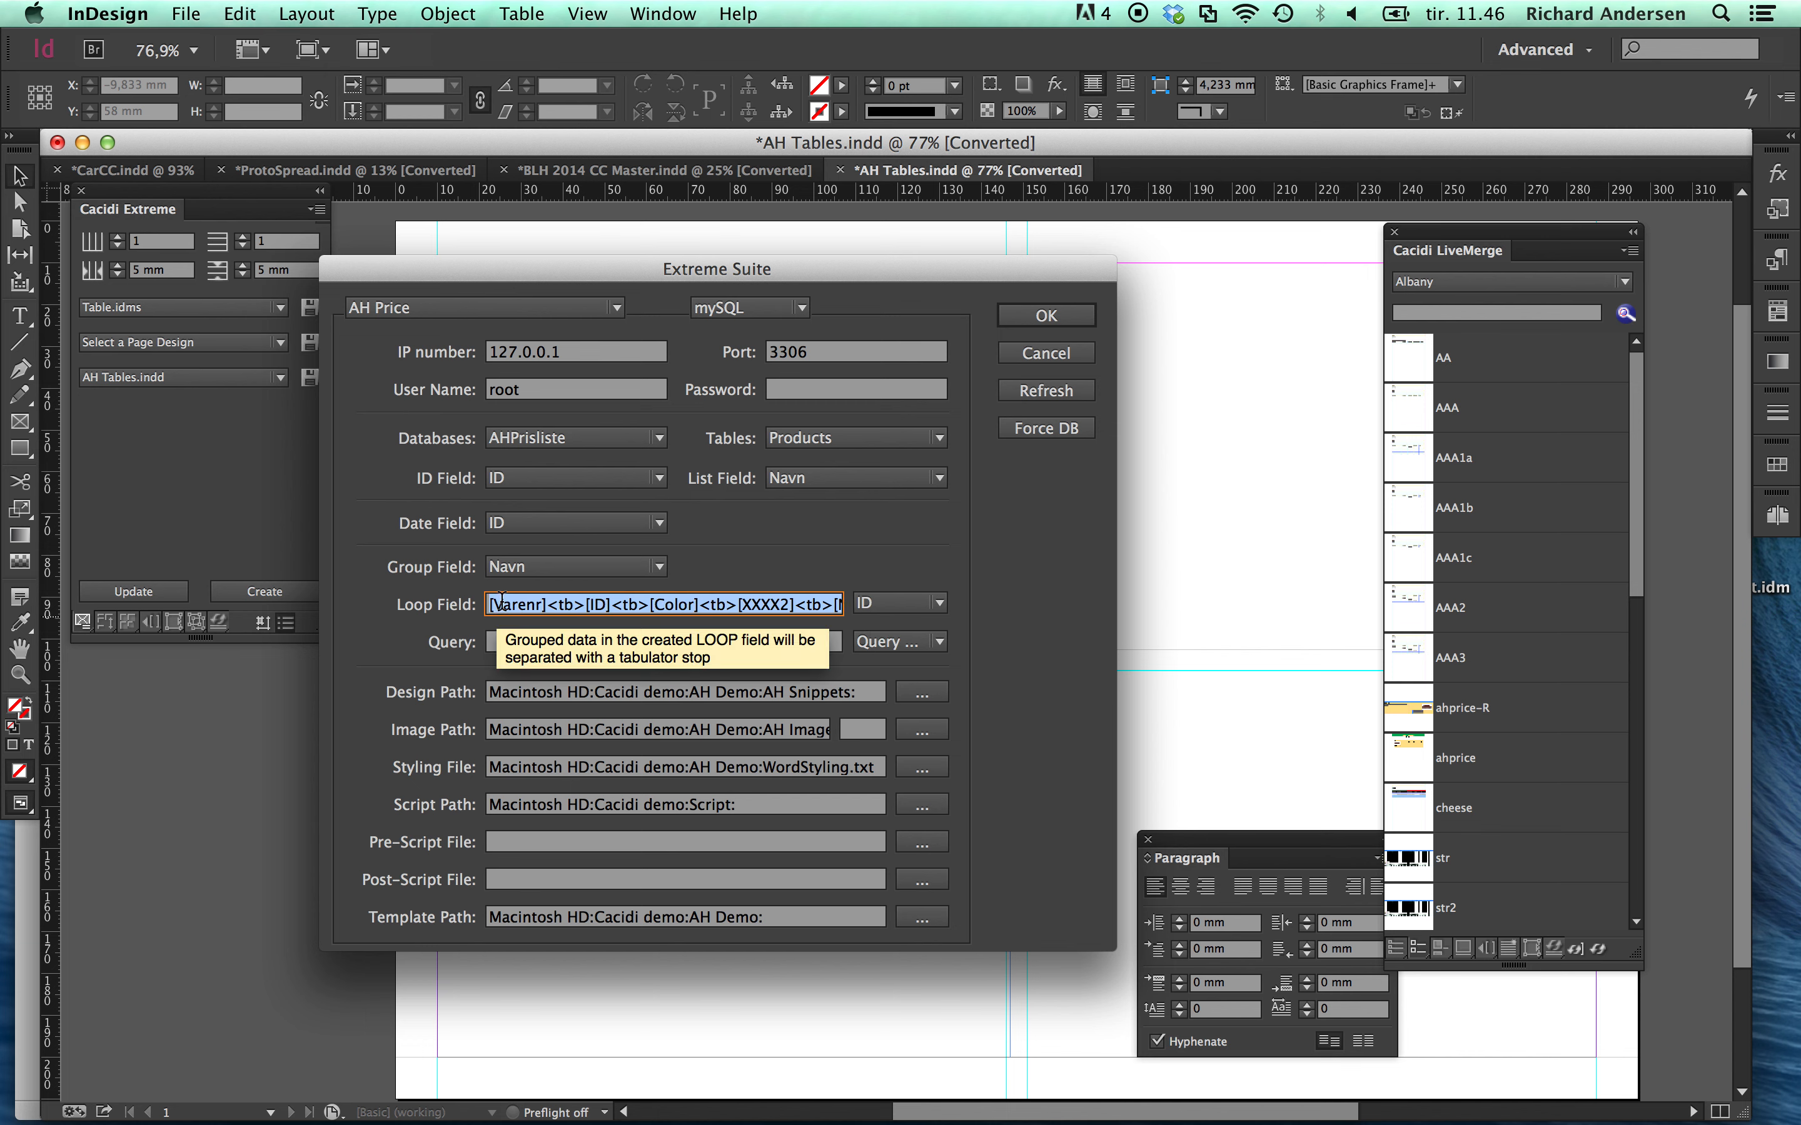
left_click(502, 600)
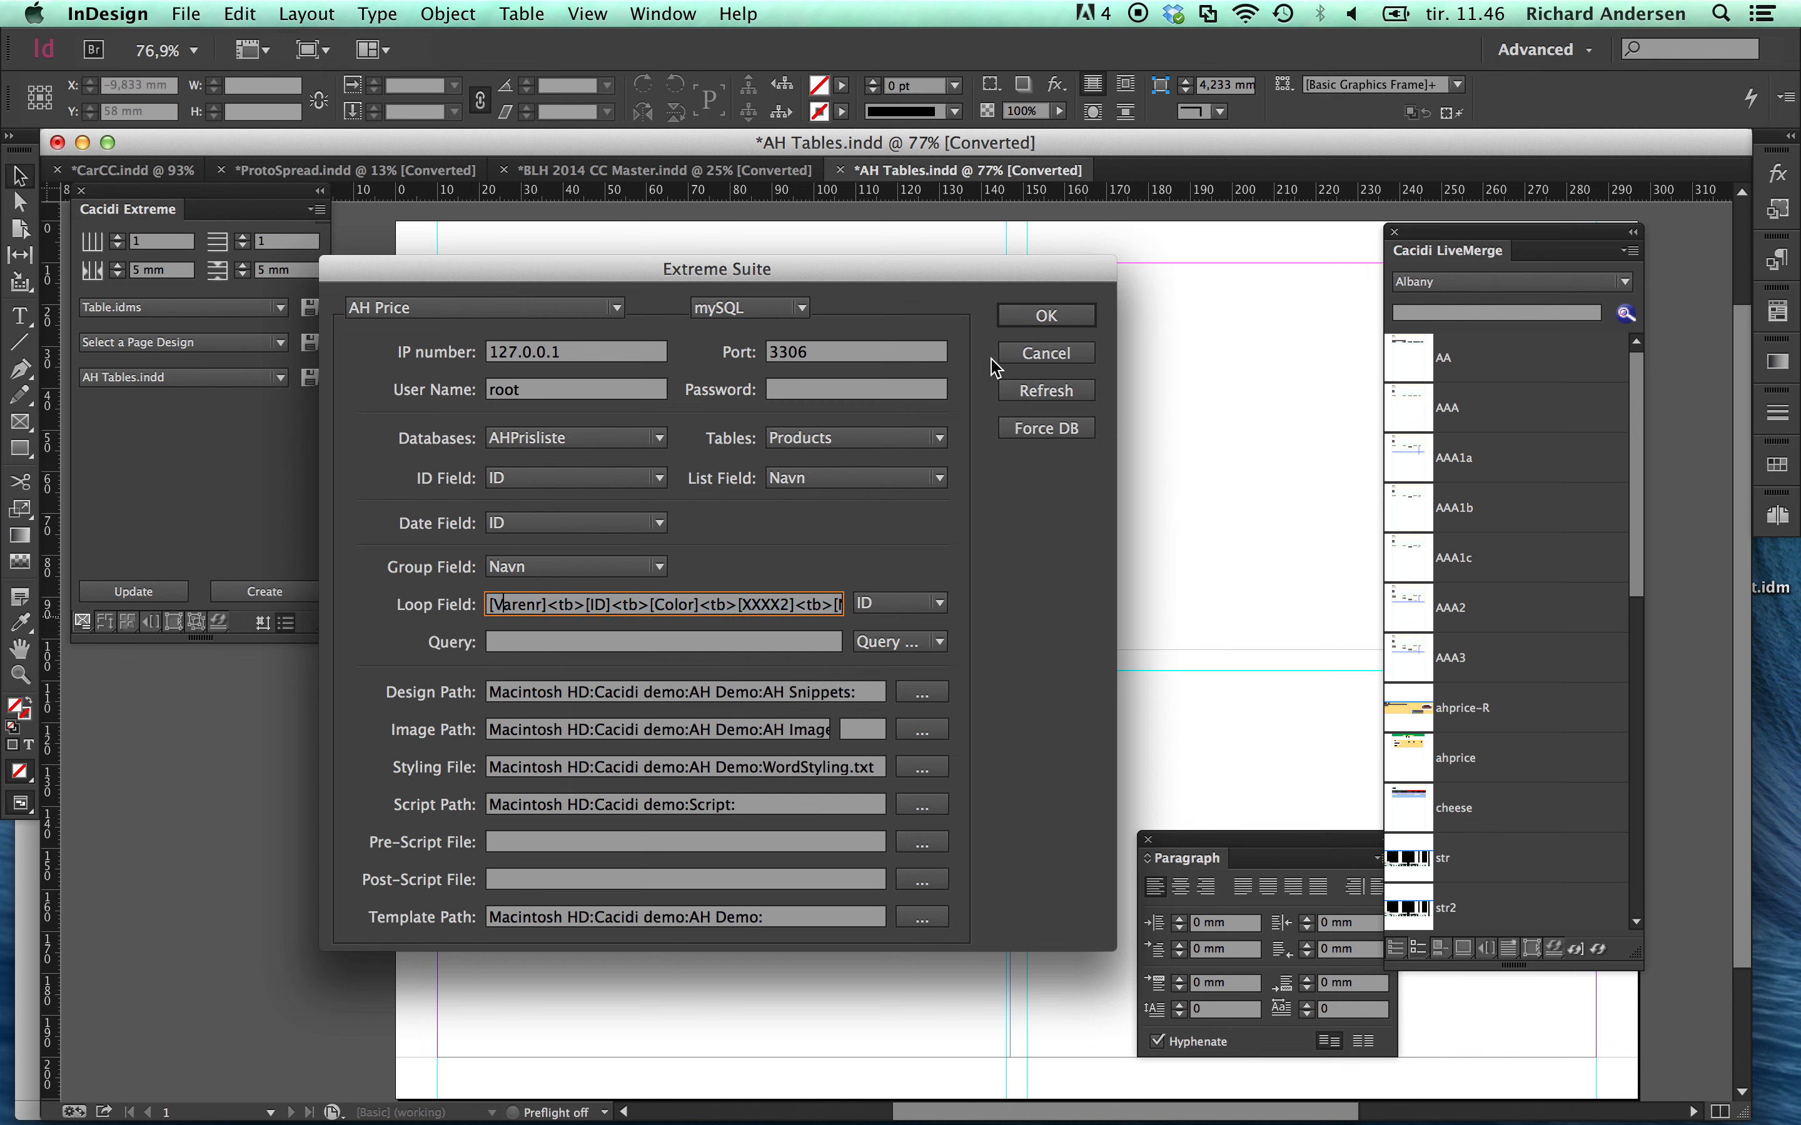
left_click(1026, 325)
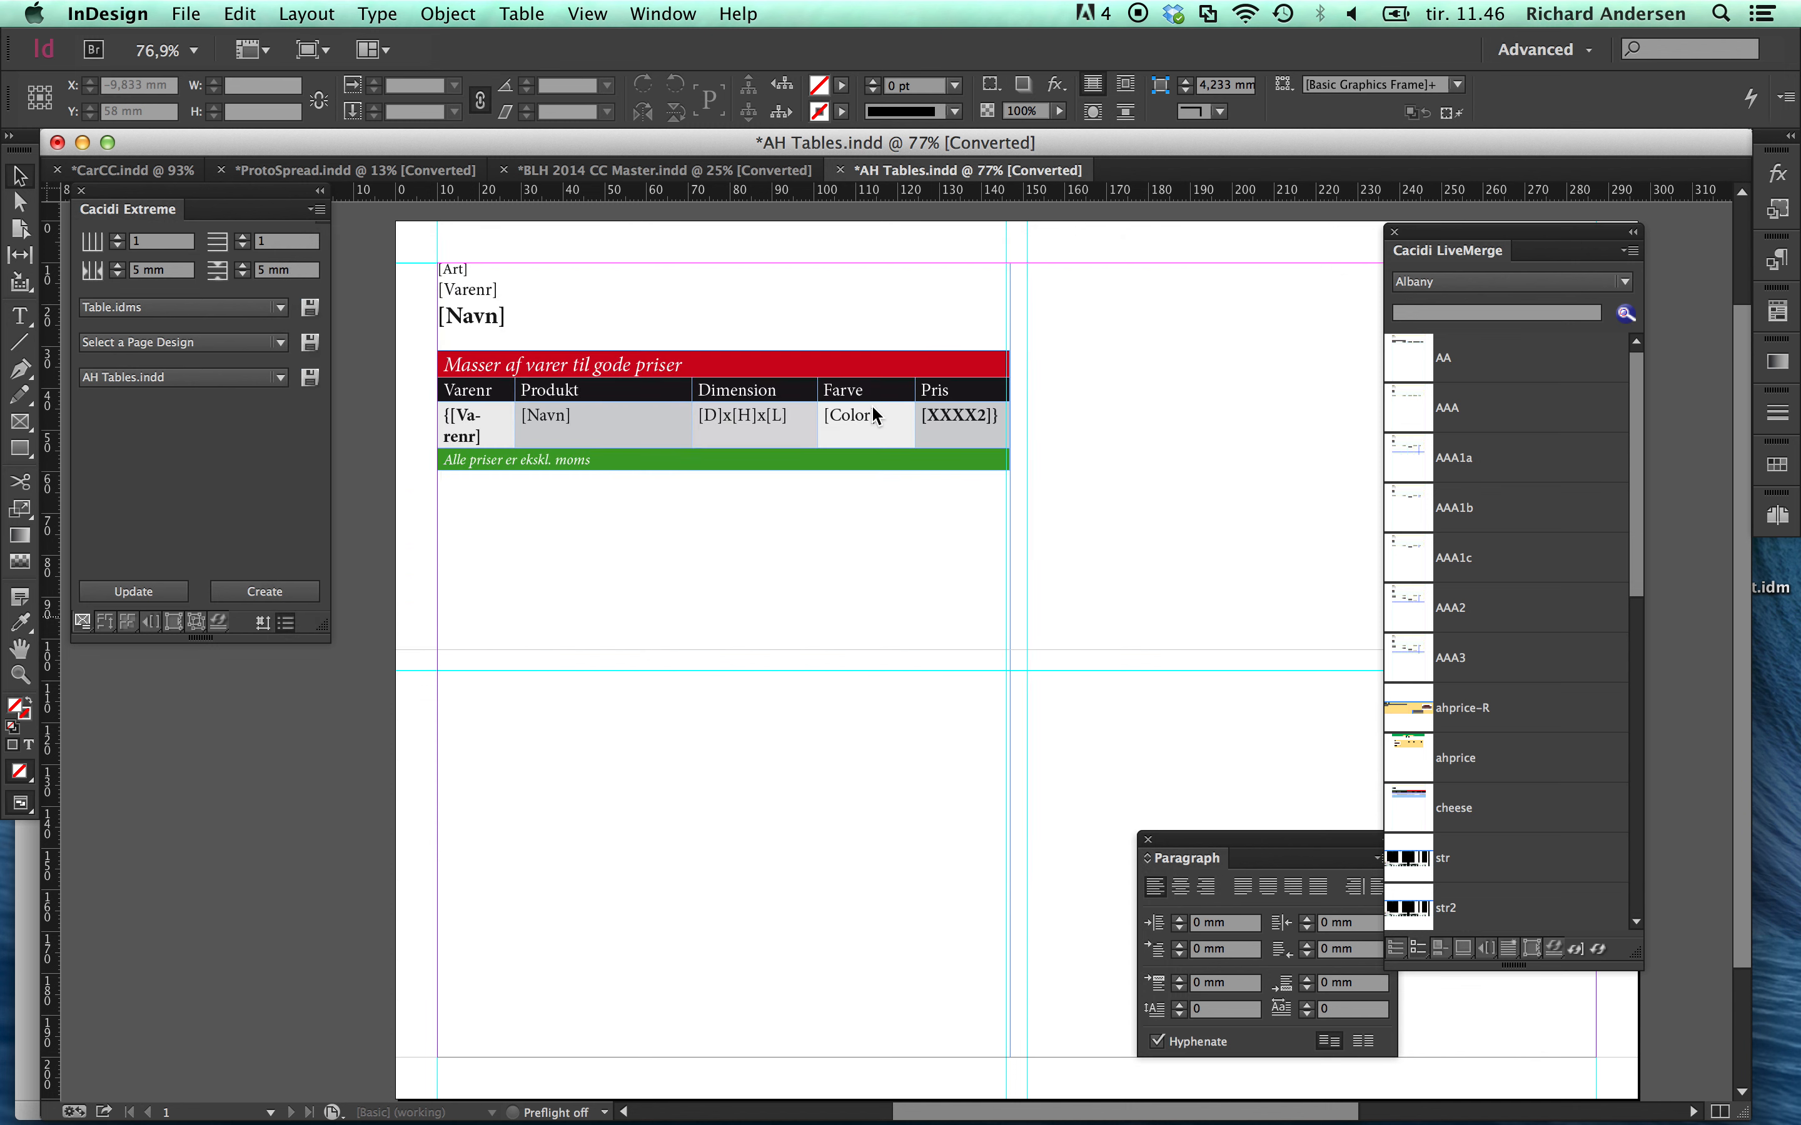
Delete the placed table design and calculate the AH Tables document using the ProtoTable.cac calculation type.
left_click(771, 563)
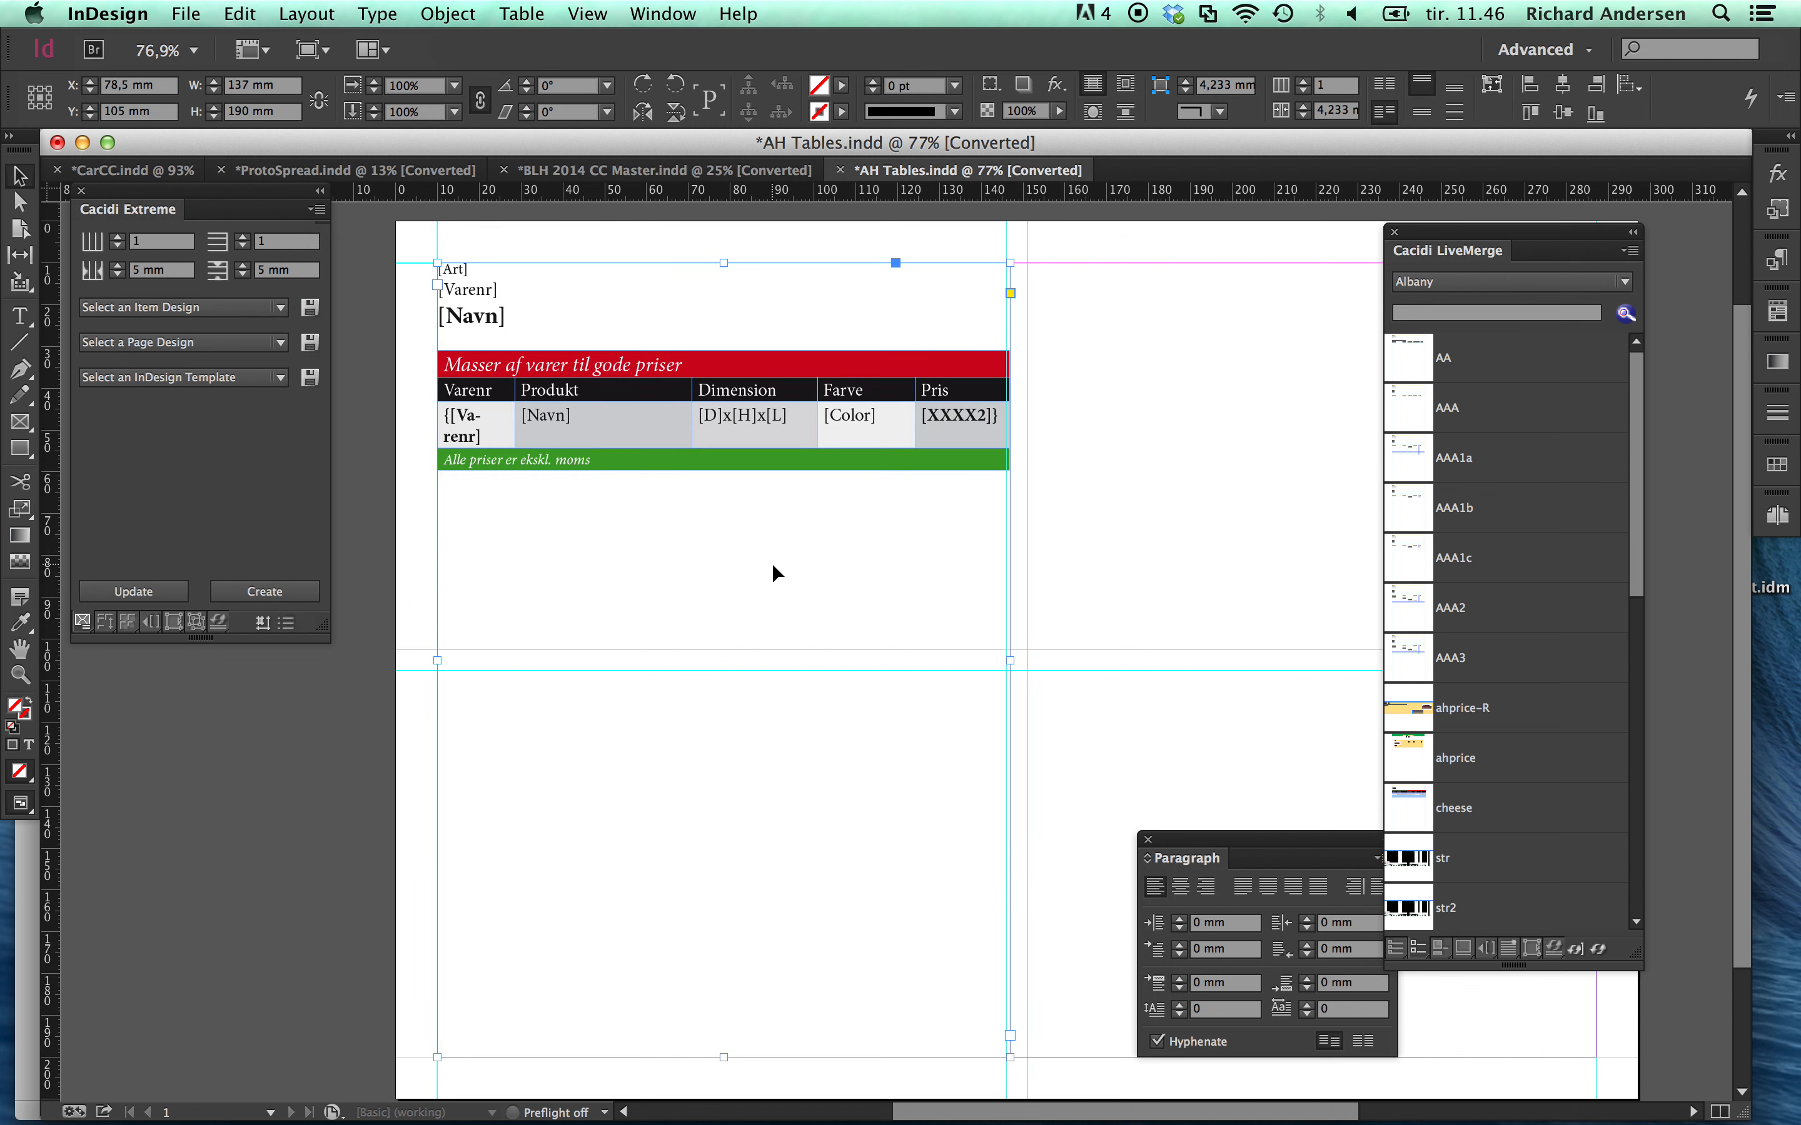
key("Delete")
left_click(104, 622)
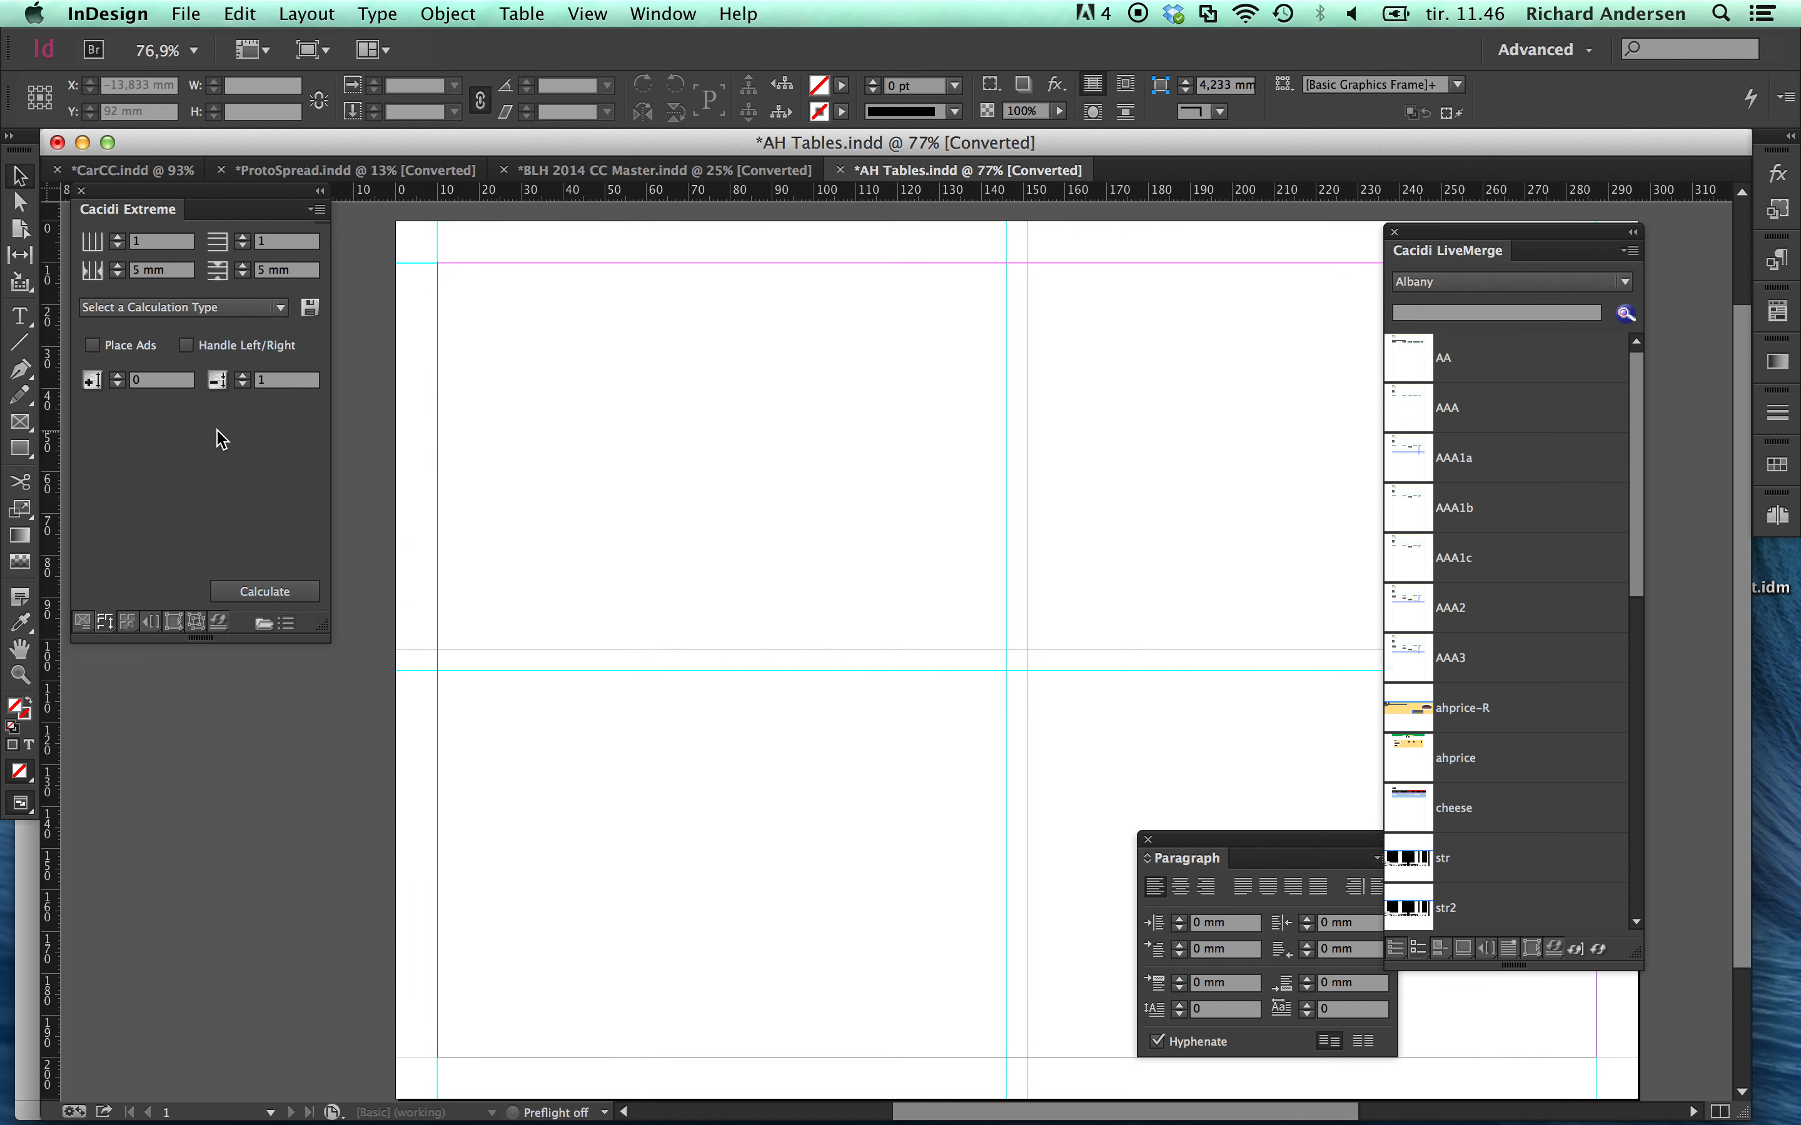
left_click(154, 309)
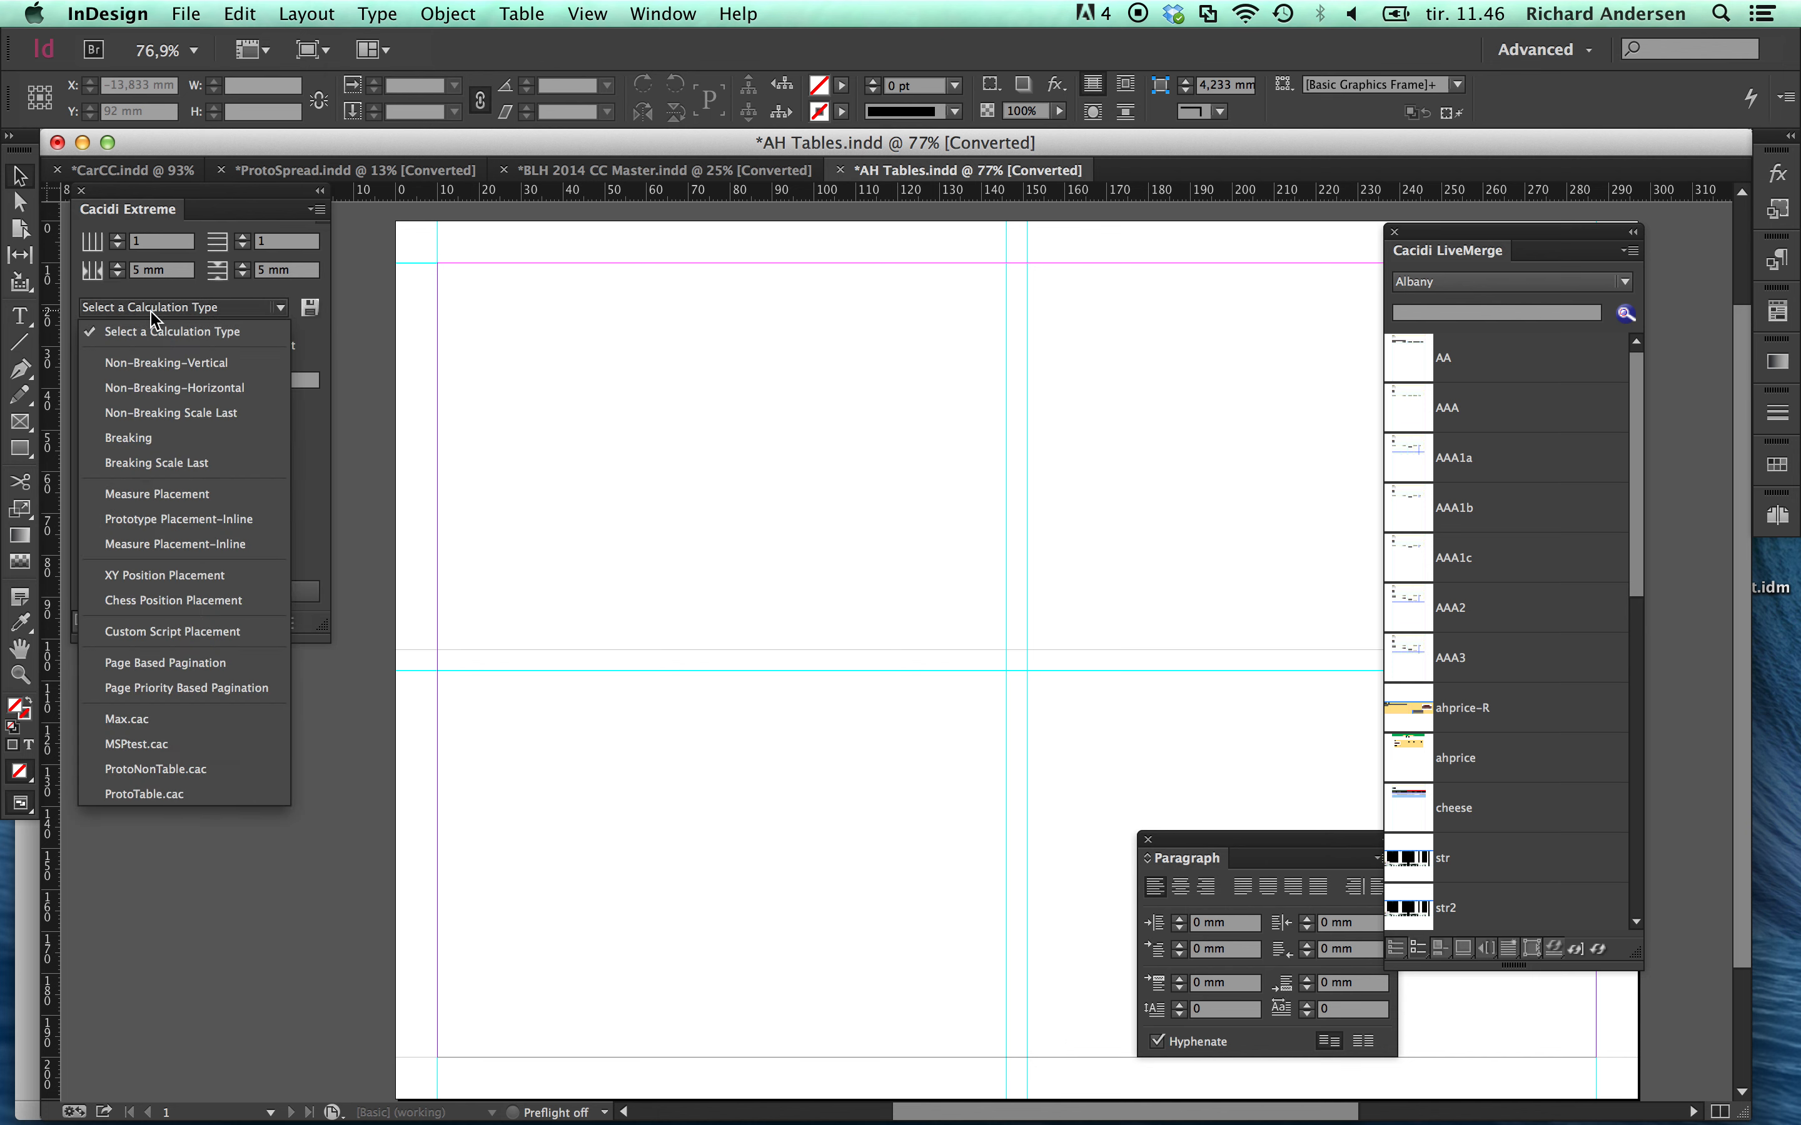
left_click(184, 794)
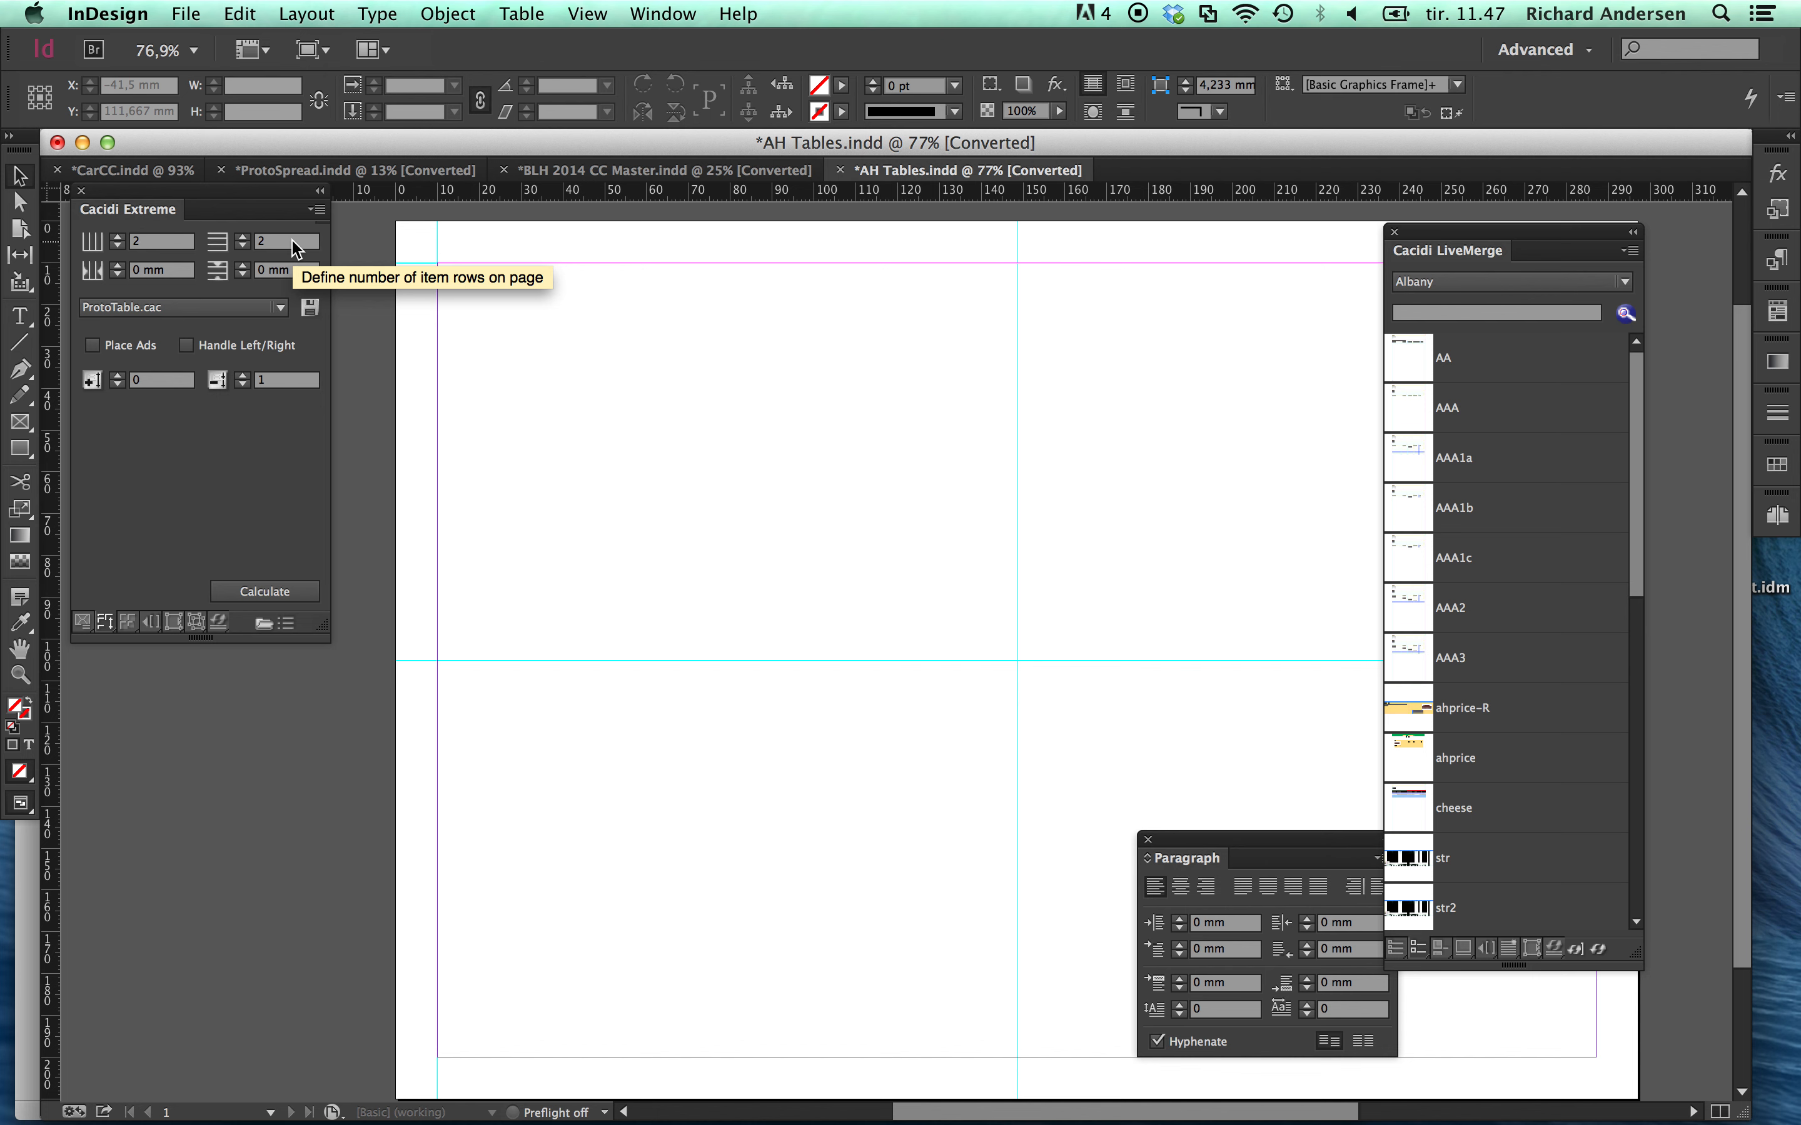
left_click(281, 594)
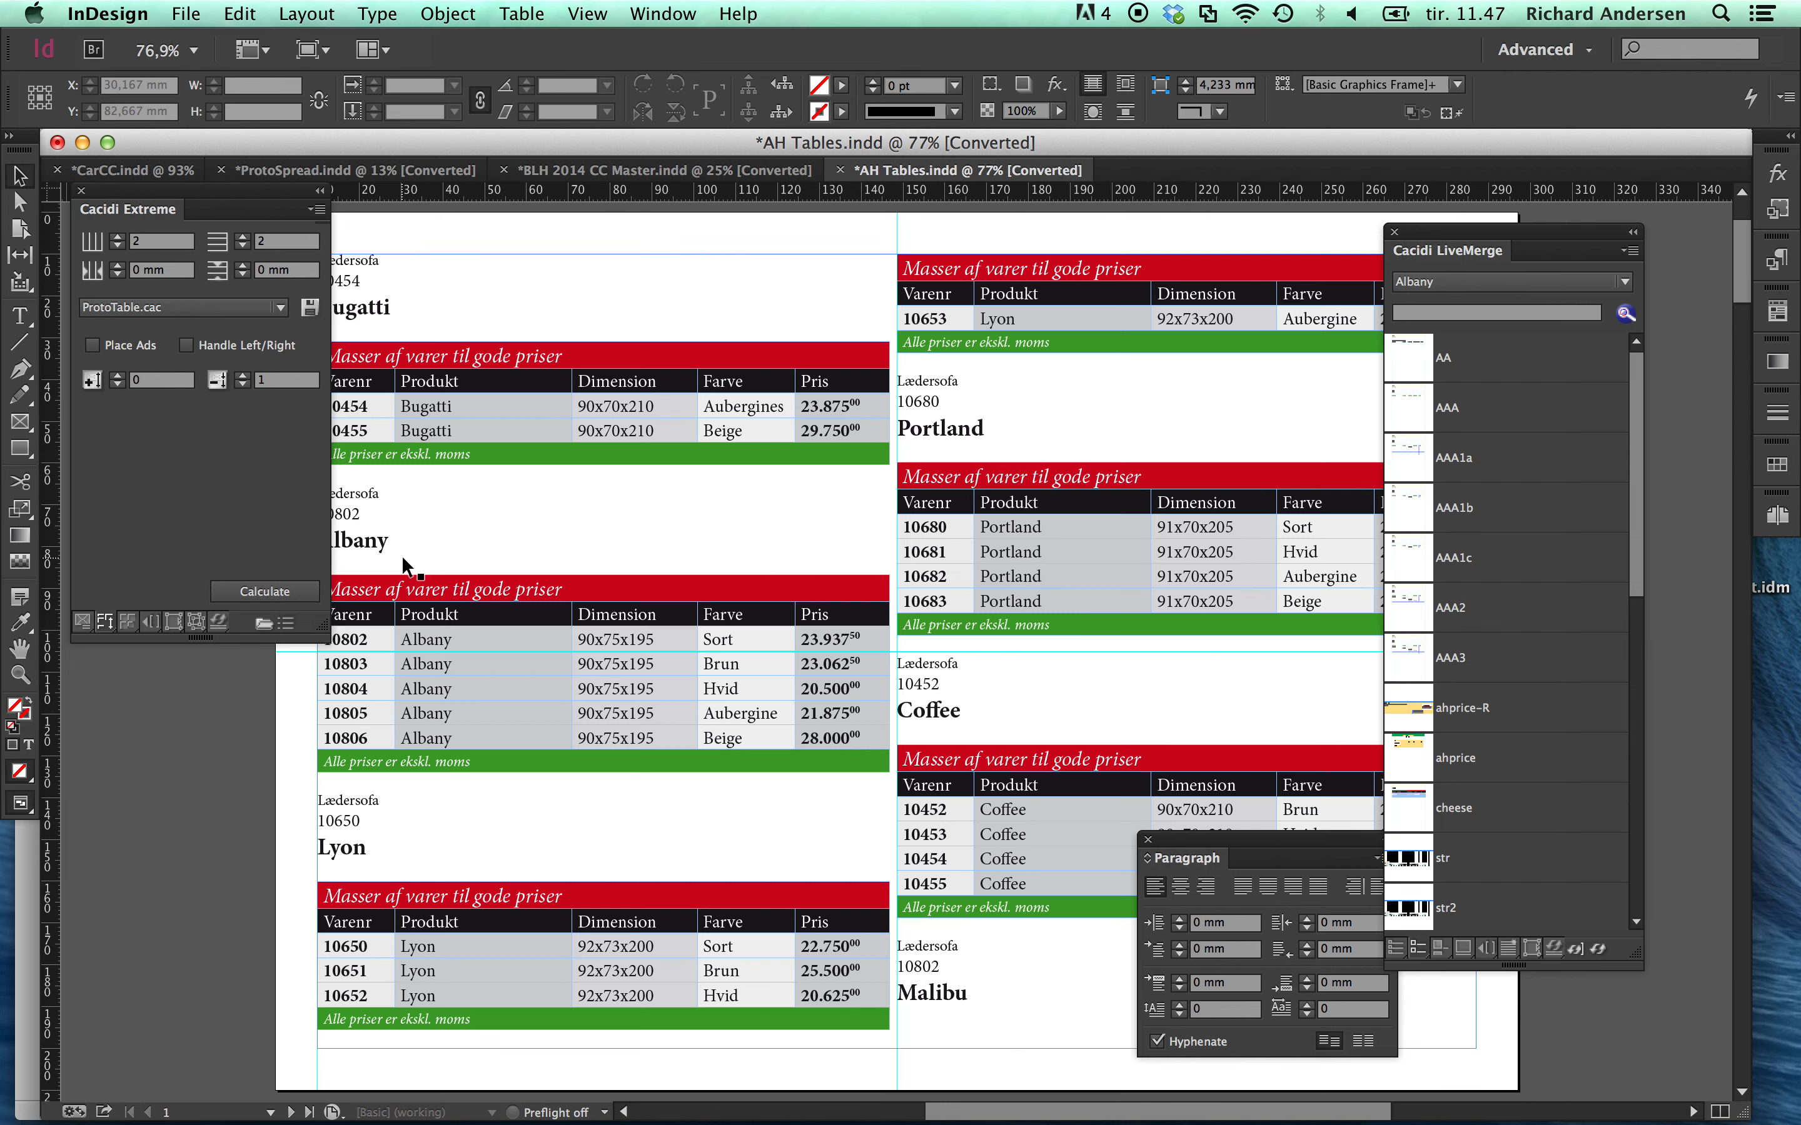
Shorten the two-column text frame on the first page to about 175 mm high to reflow the product tables.
left_click(768, 862)
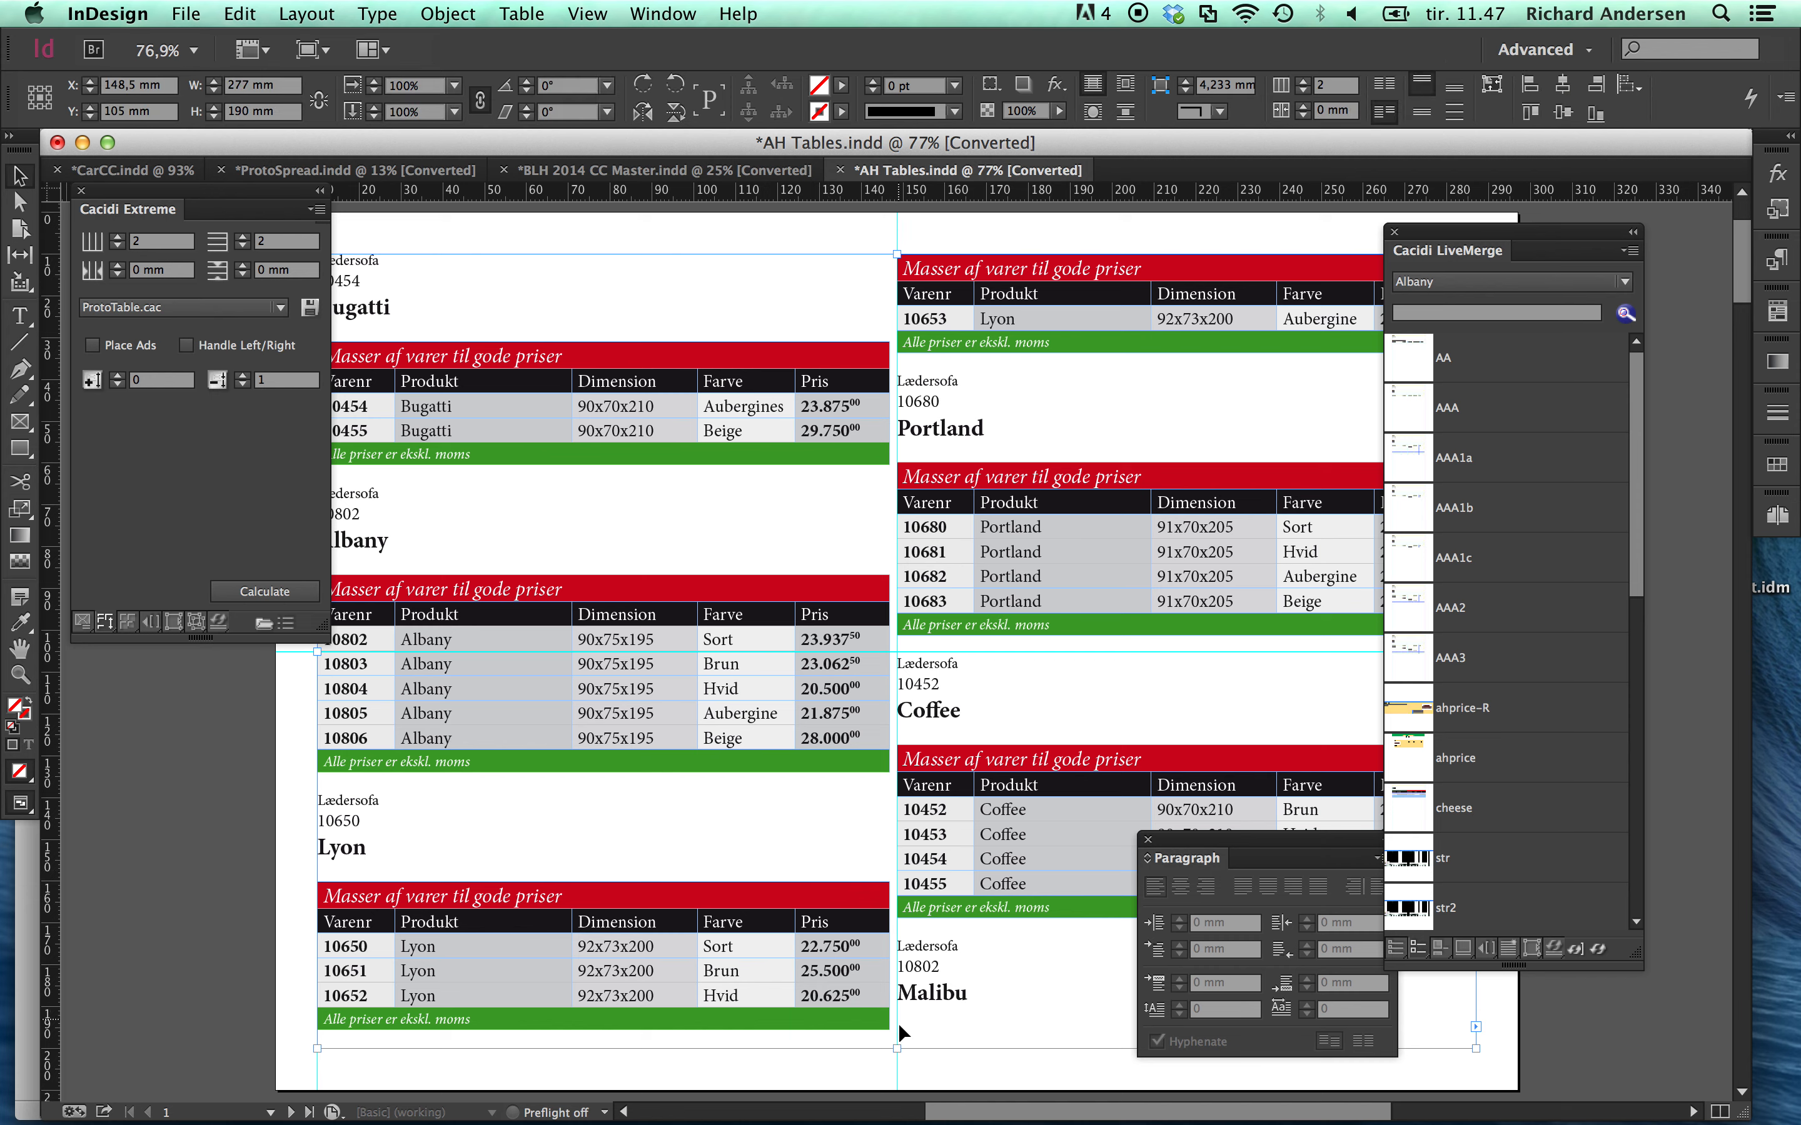
mouse_move(898, 1052)
left_mouse_down()
mouse_move(897, 965)
mouse_move(896, 1052)
left_mouse_up()
mouse_move(897, 1050)
left_mouse_down()
mouse_move(897, 1015)
mouse_move(897, 1037)
left_mouse_up()
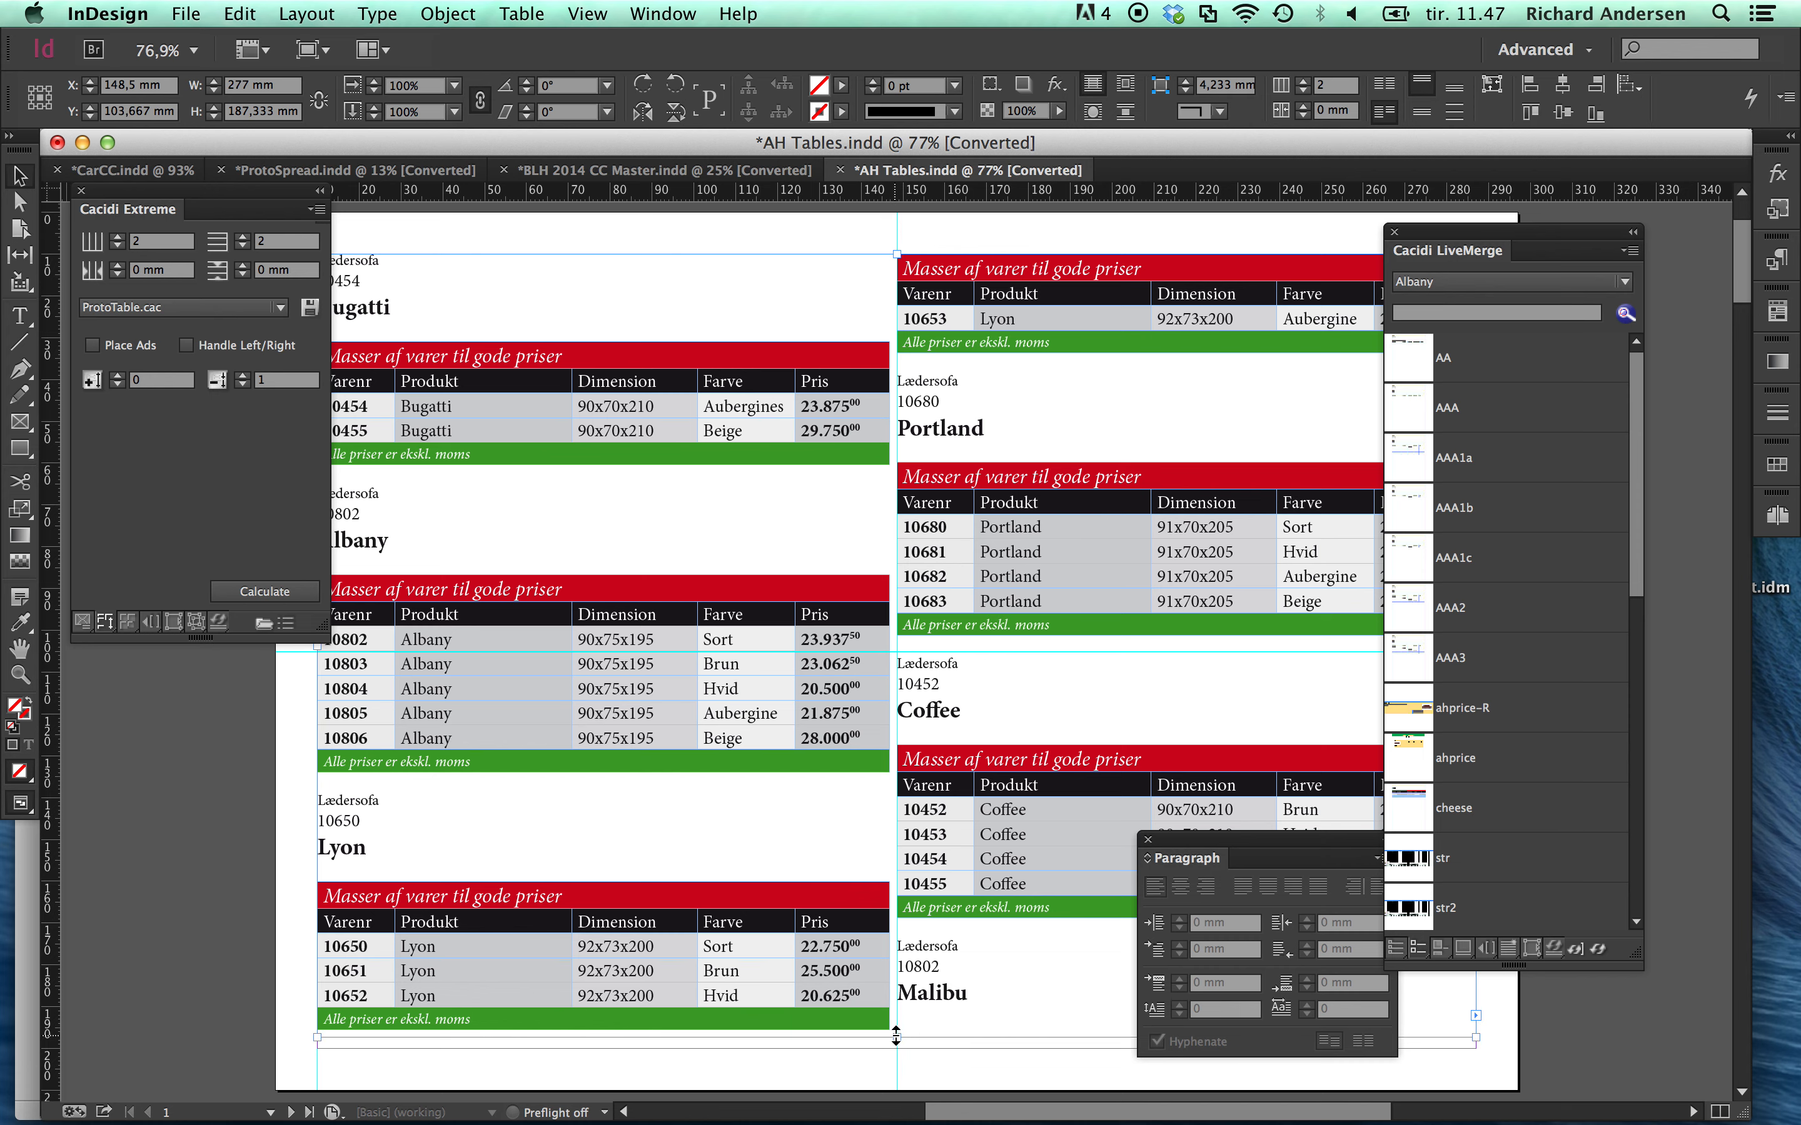
left_click_drag(893, 1035, 892, 989)
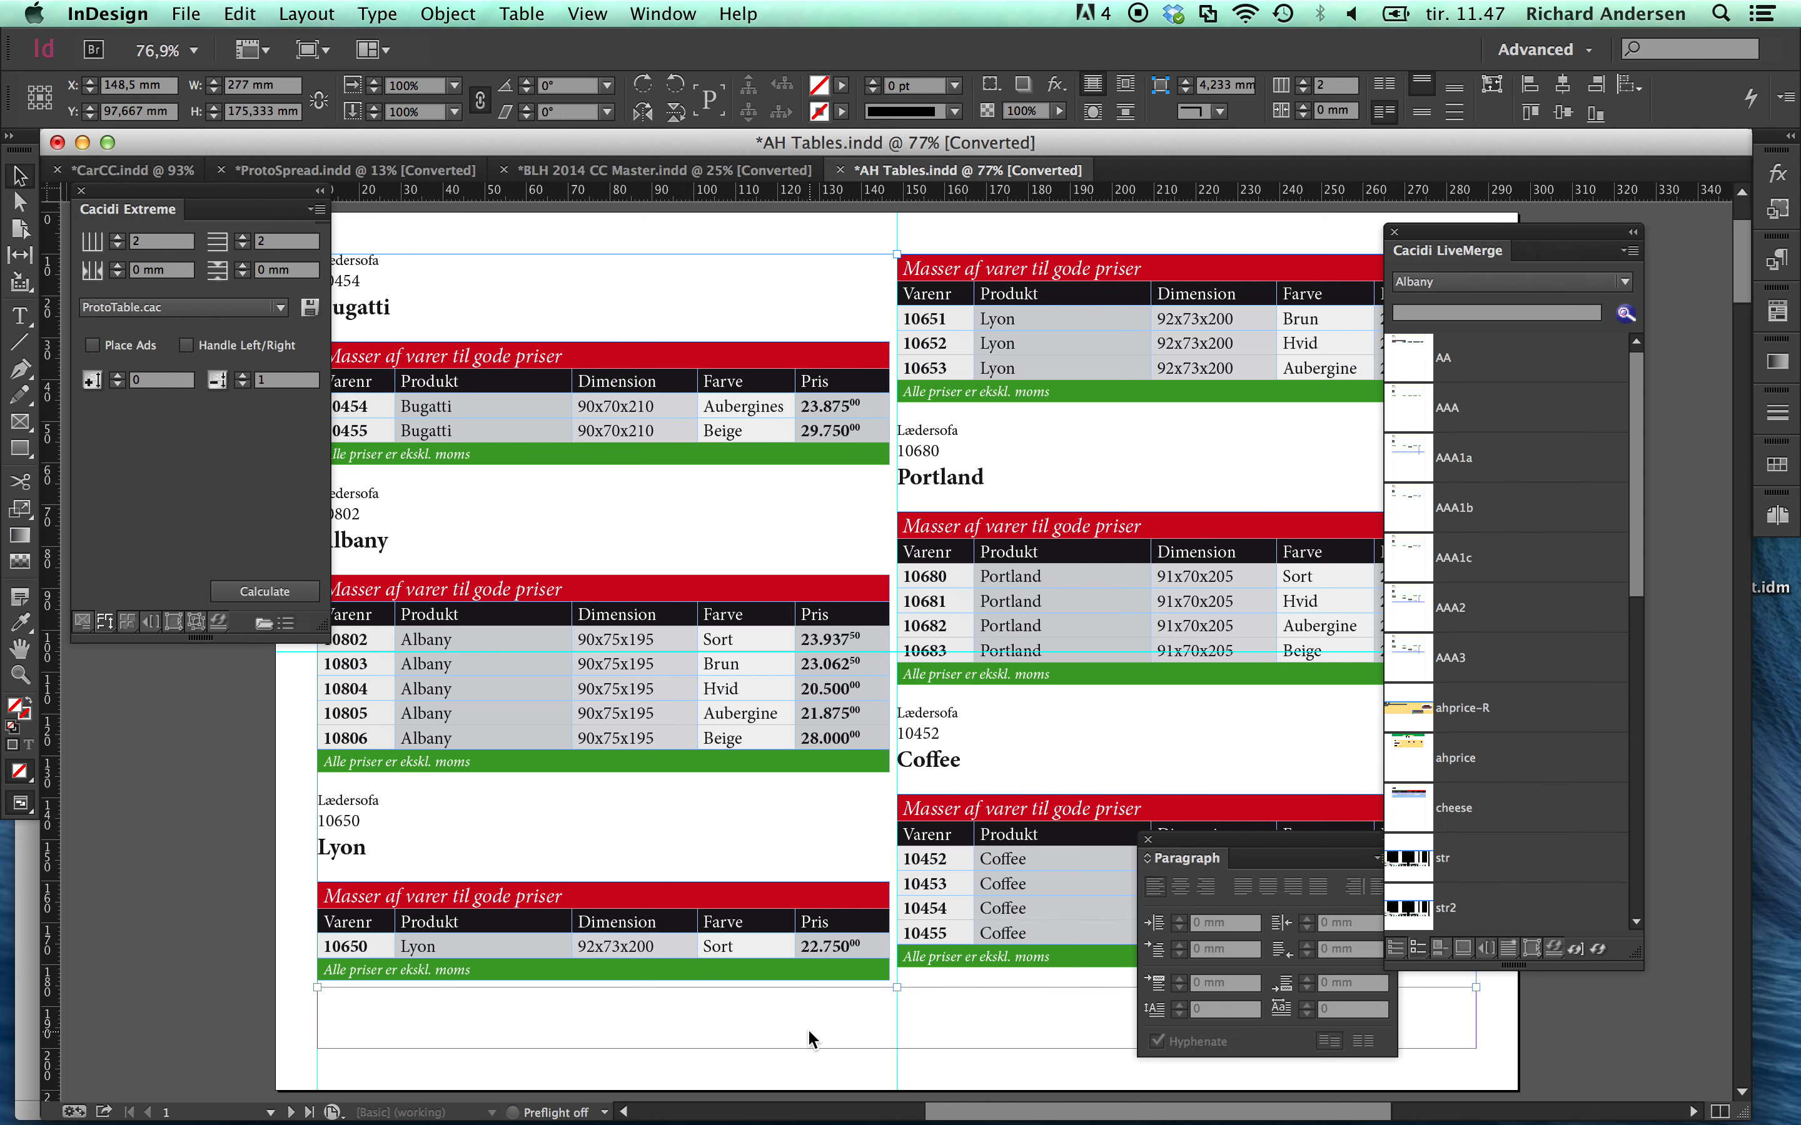
key("super+minus")
key("super+minus")
key("super+minus")
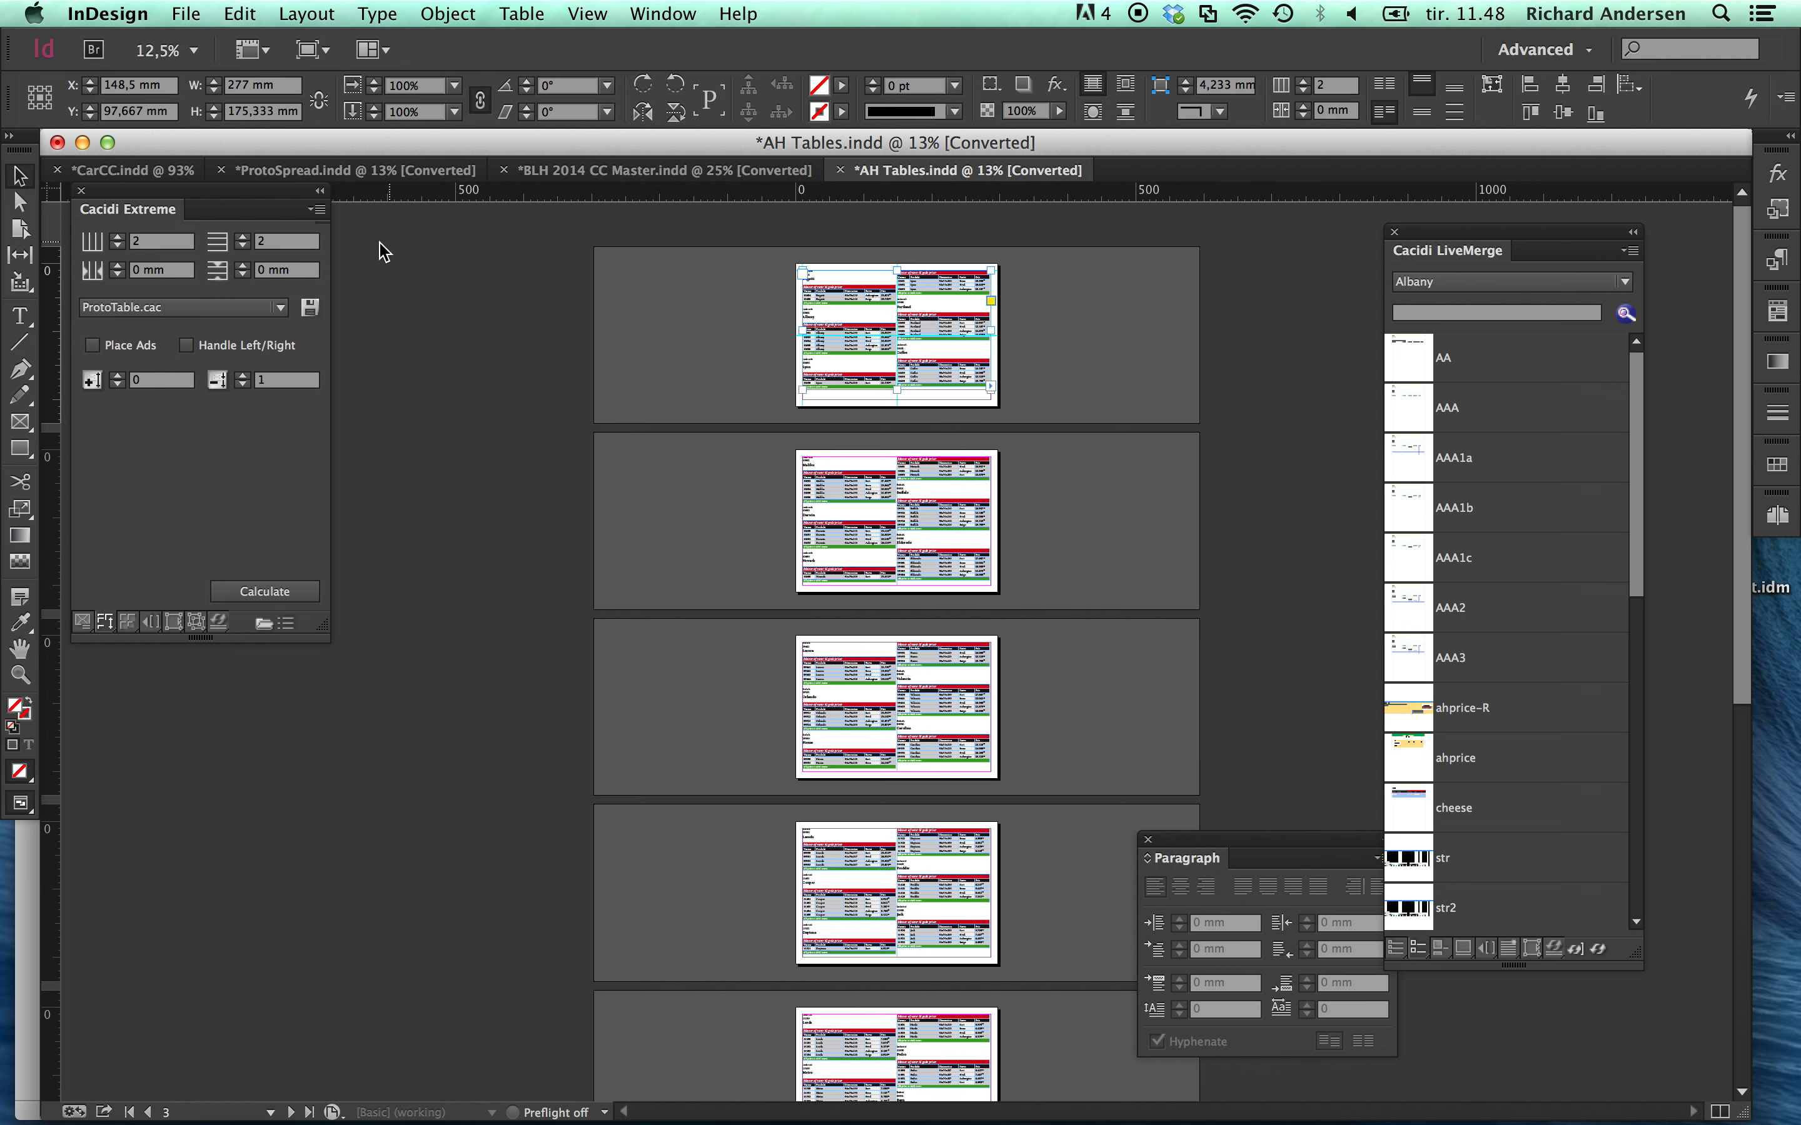
Switch the active project to Christies DB and review its database and path settings.
left_click(316, 208)
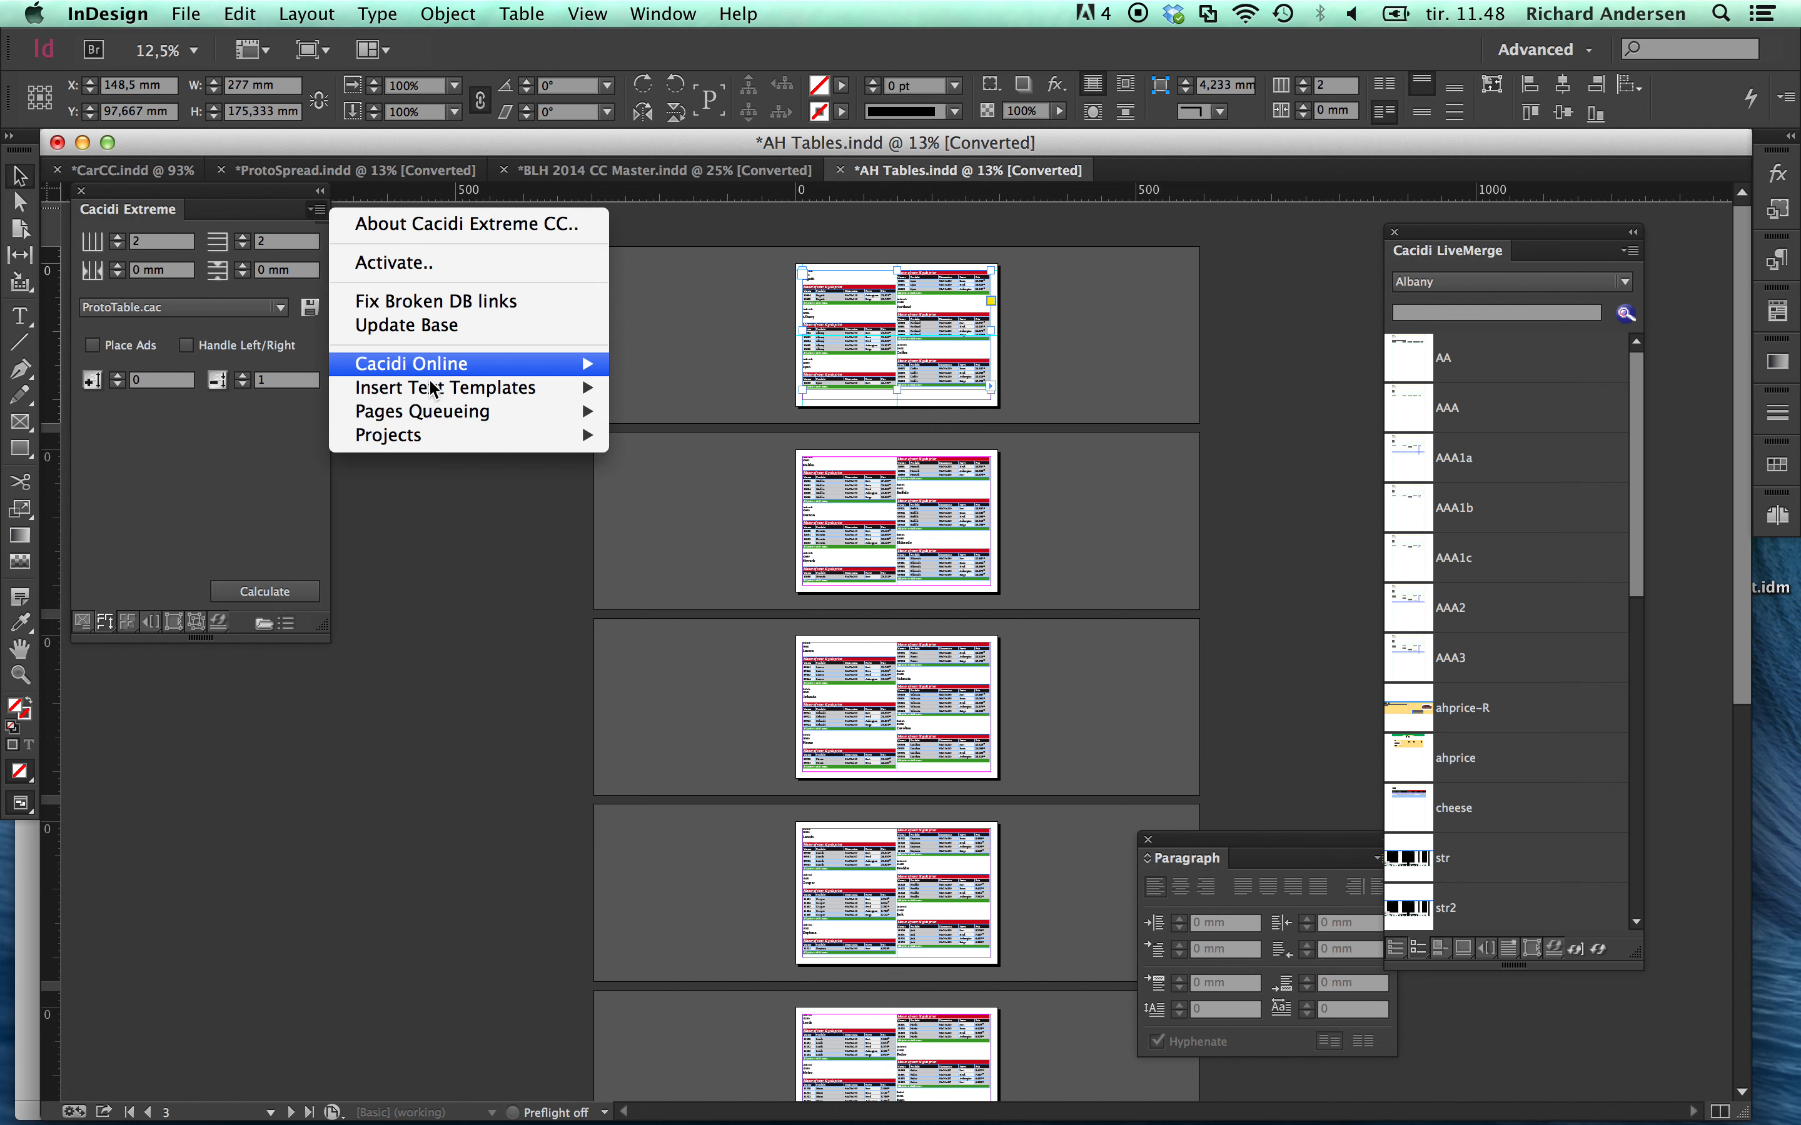
mouse_move(423, 445)
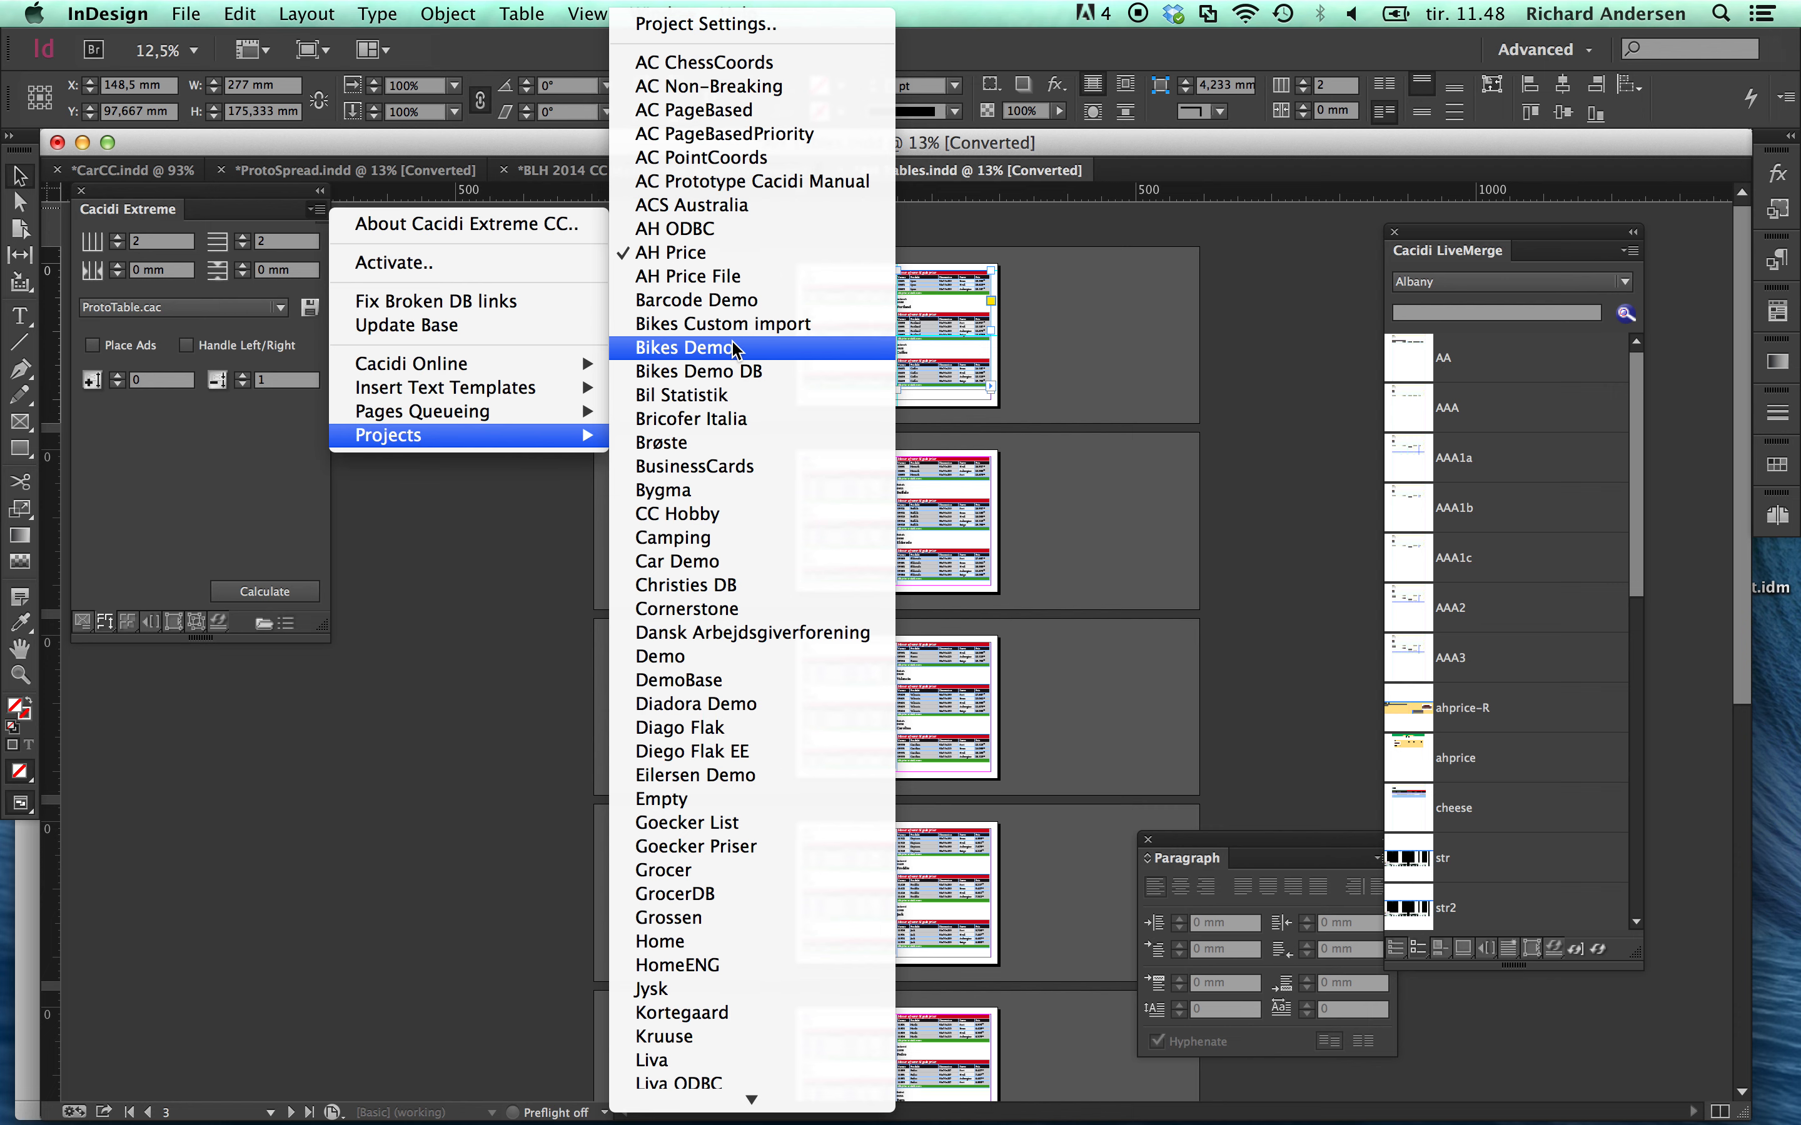
left_click(696, 591)
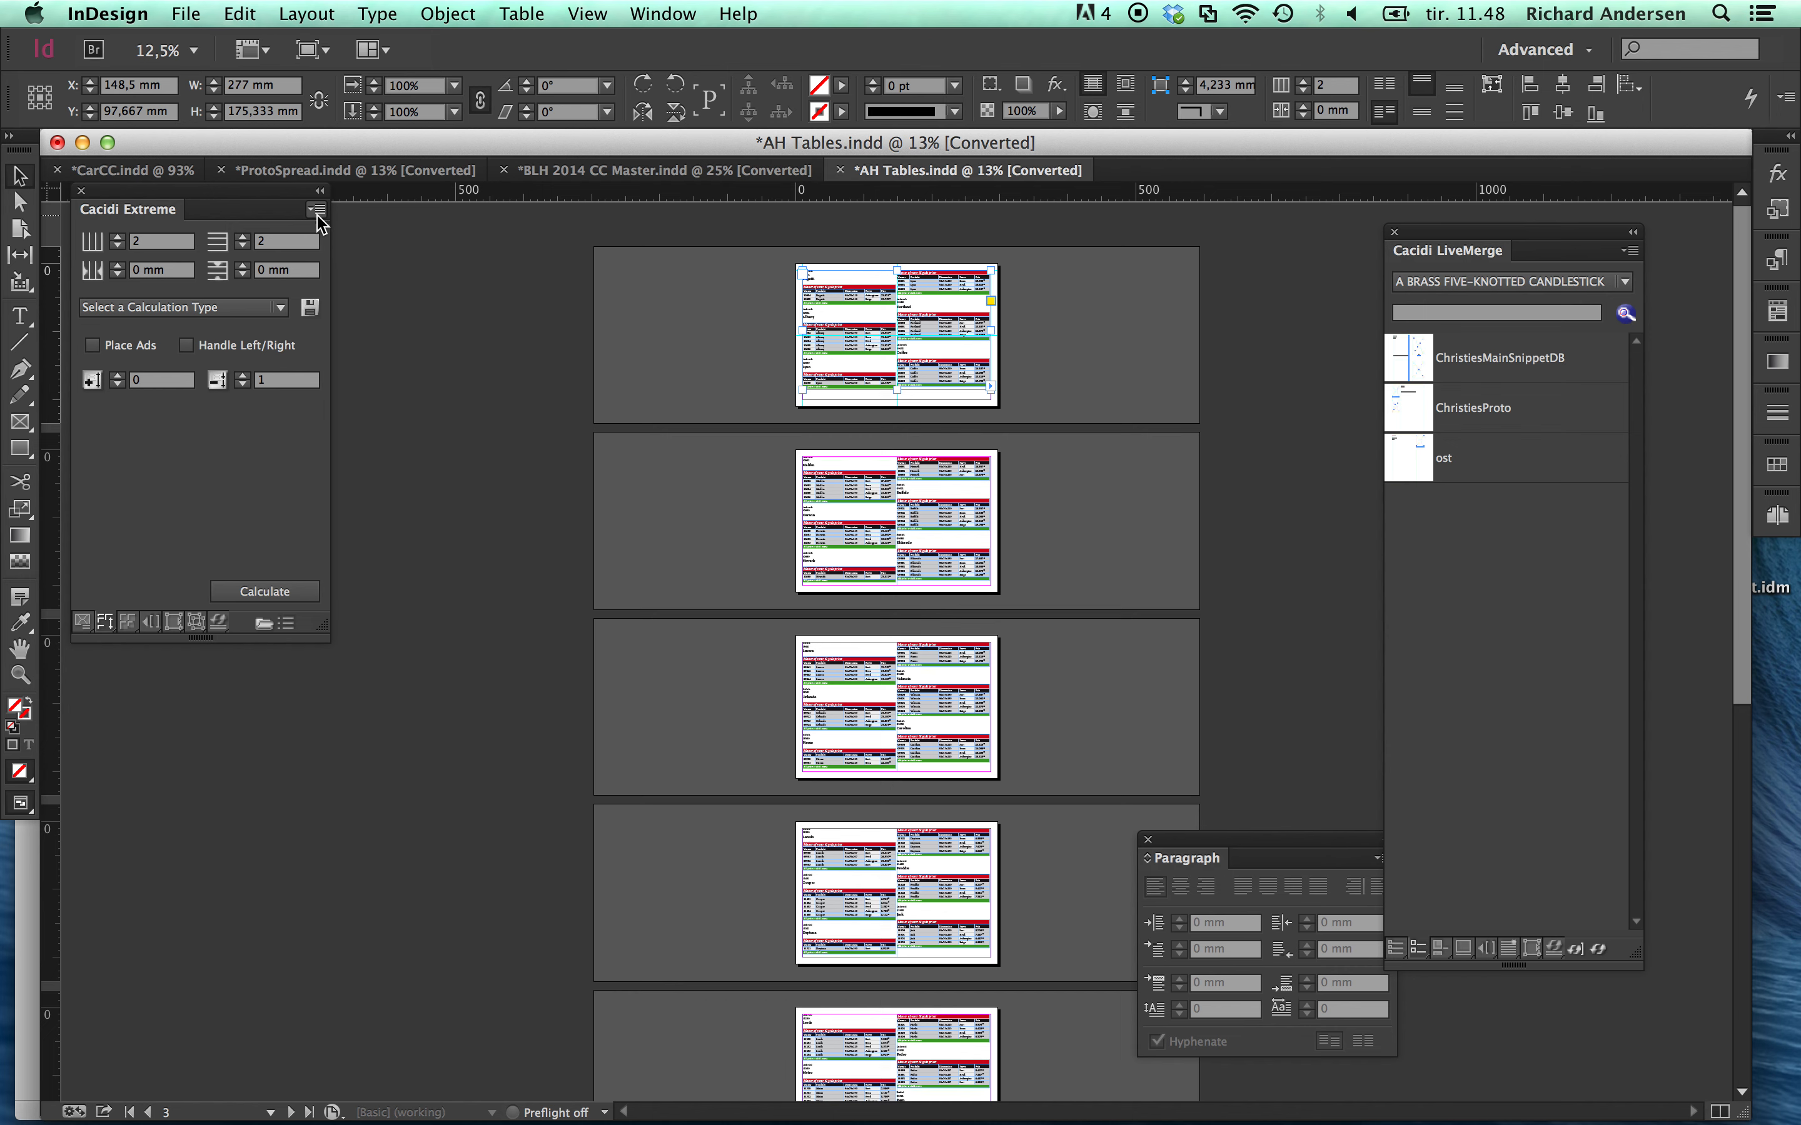
left_click(317, 216)
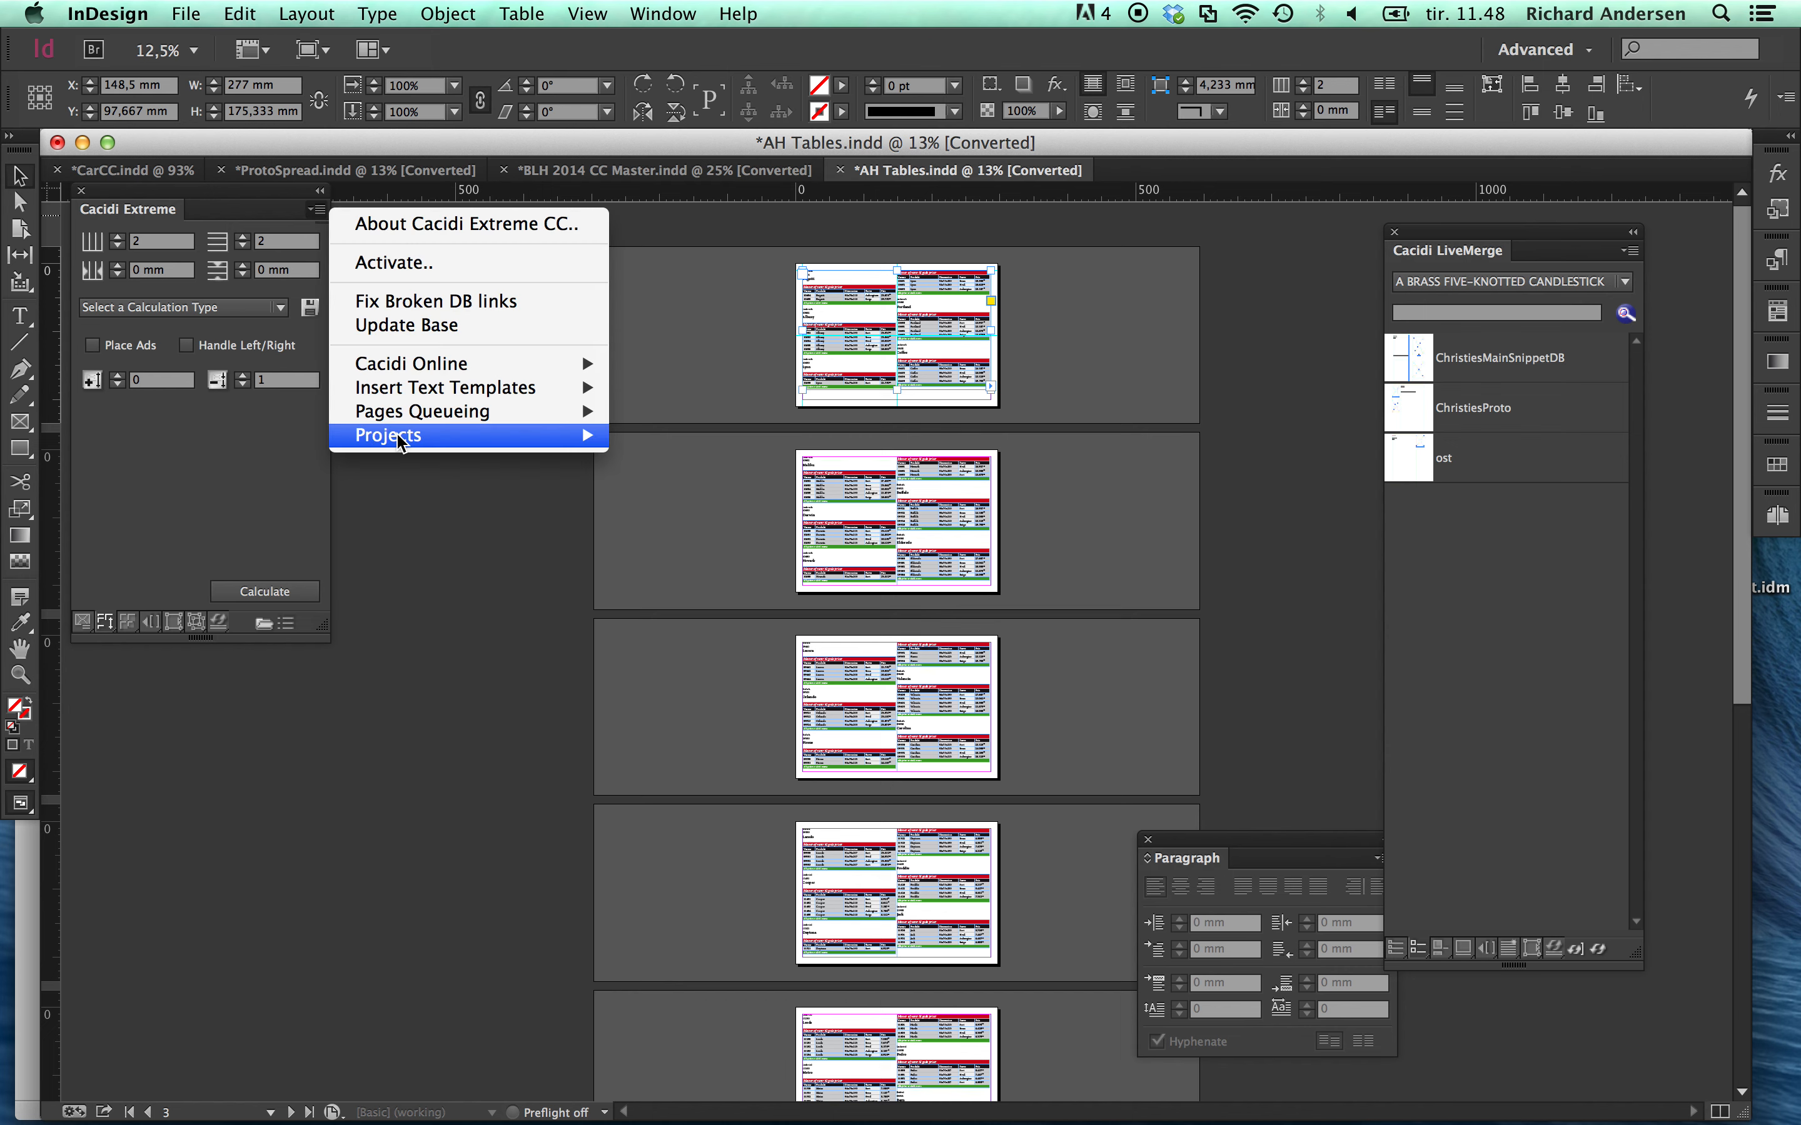
mouse_move(398, 438)
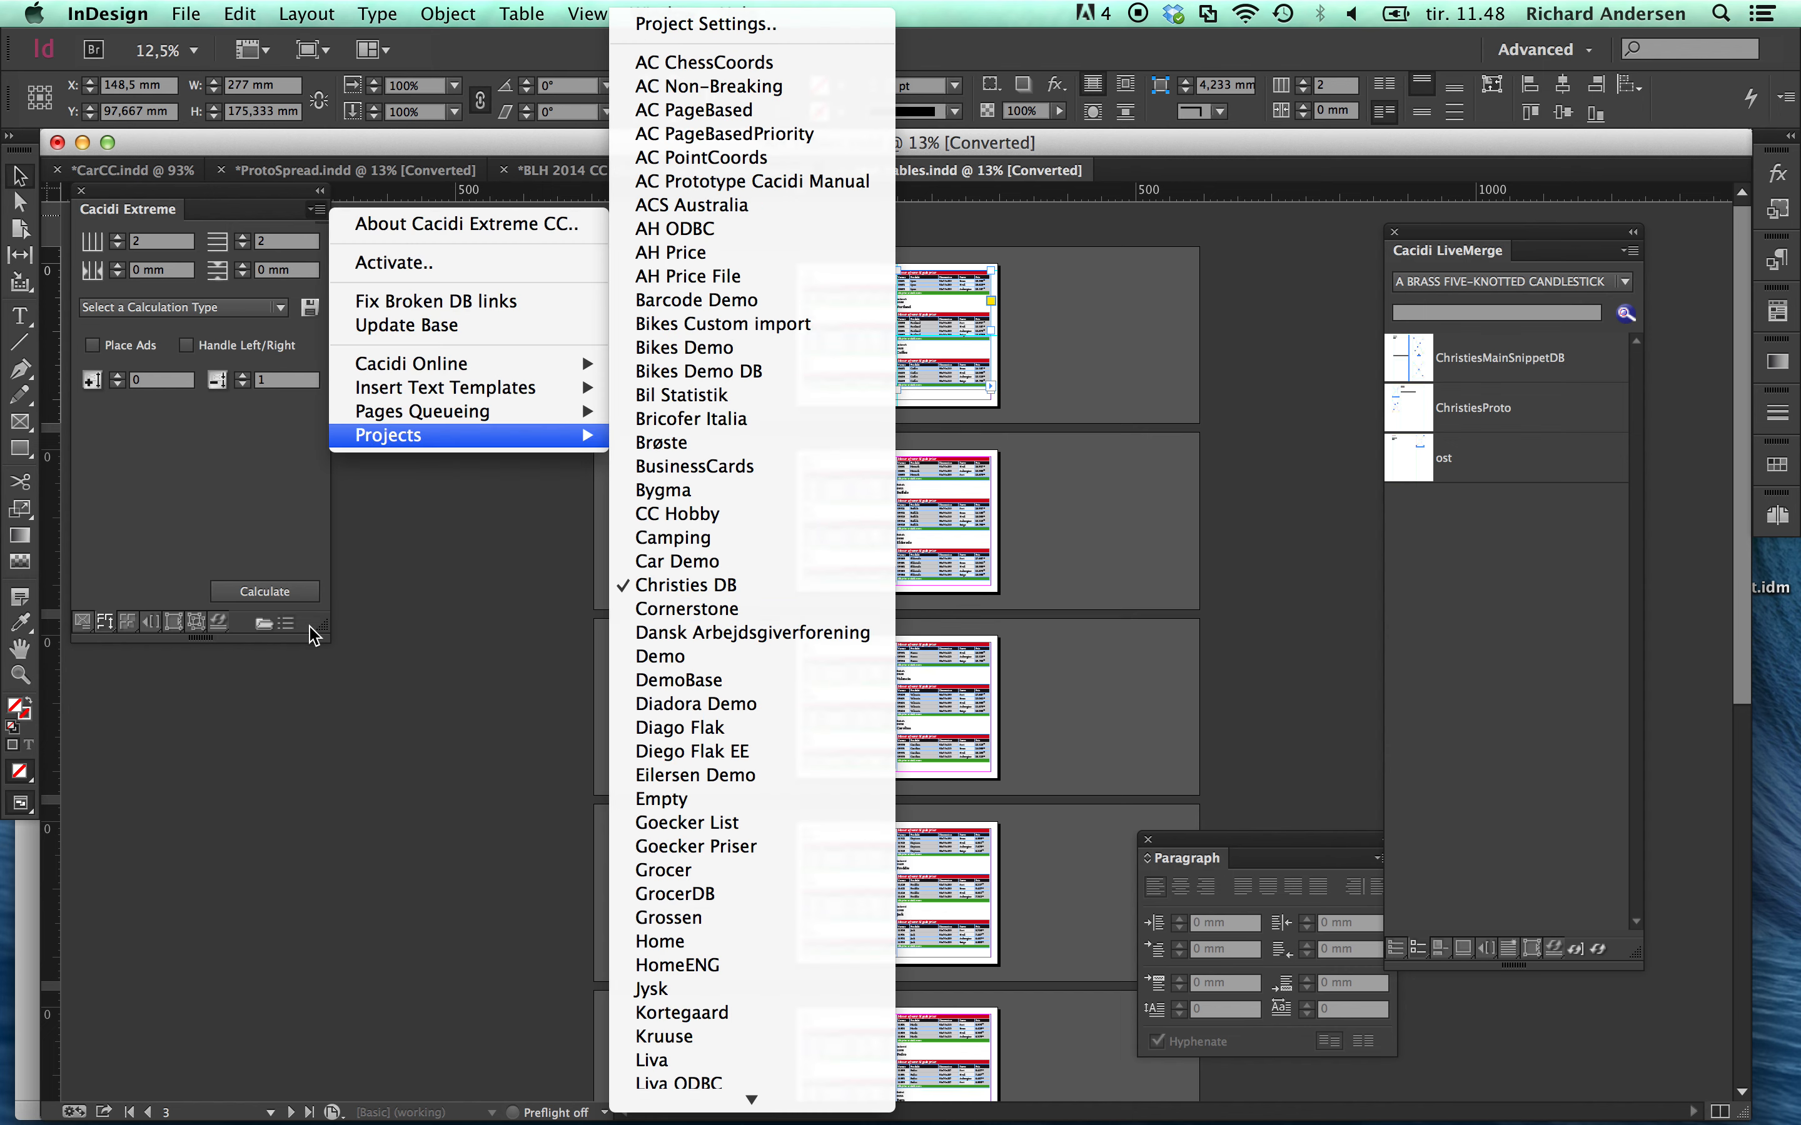
left_click(267, 527)
left_click(263, 622)
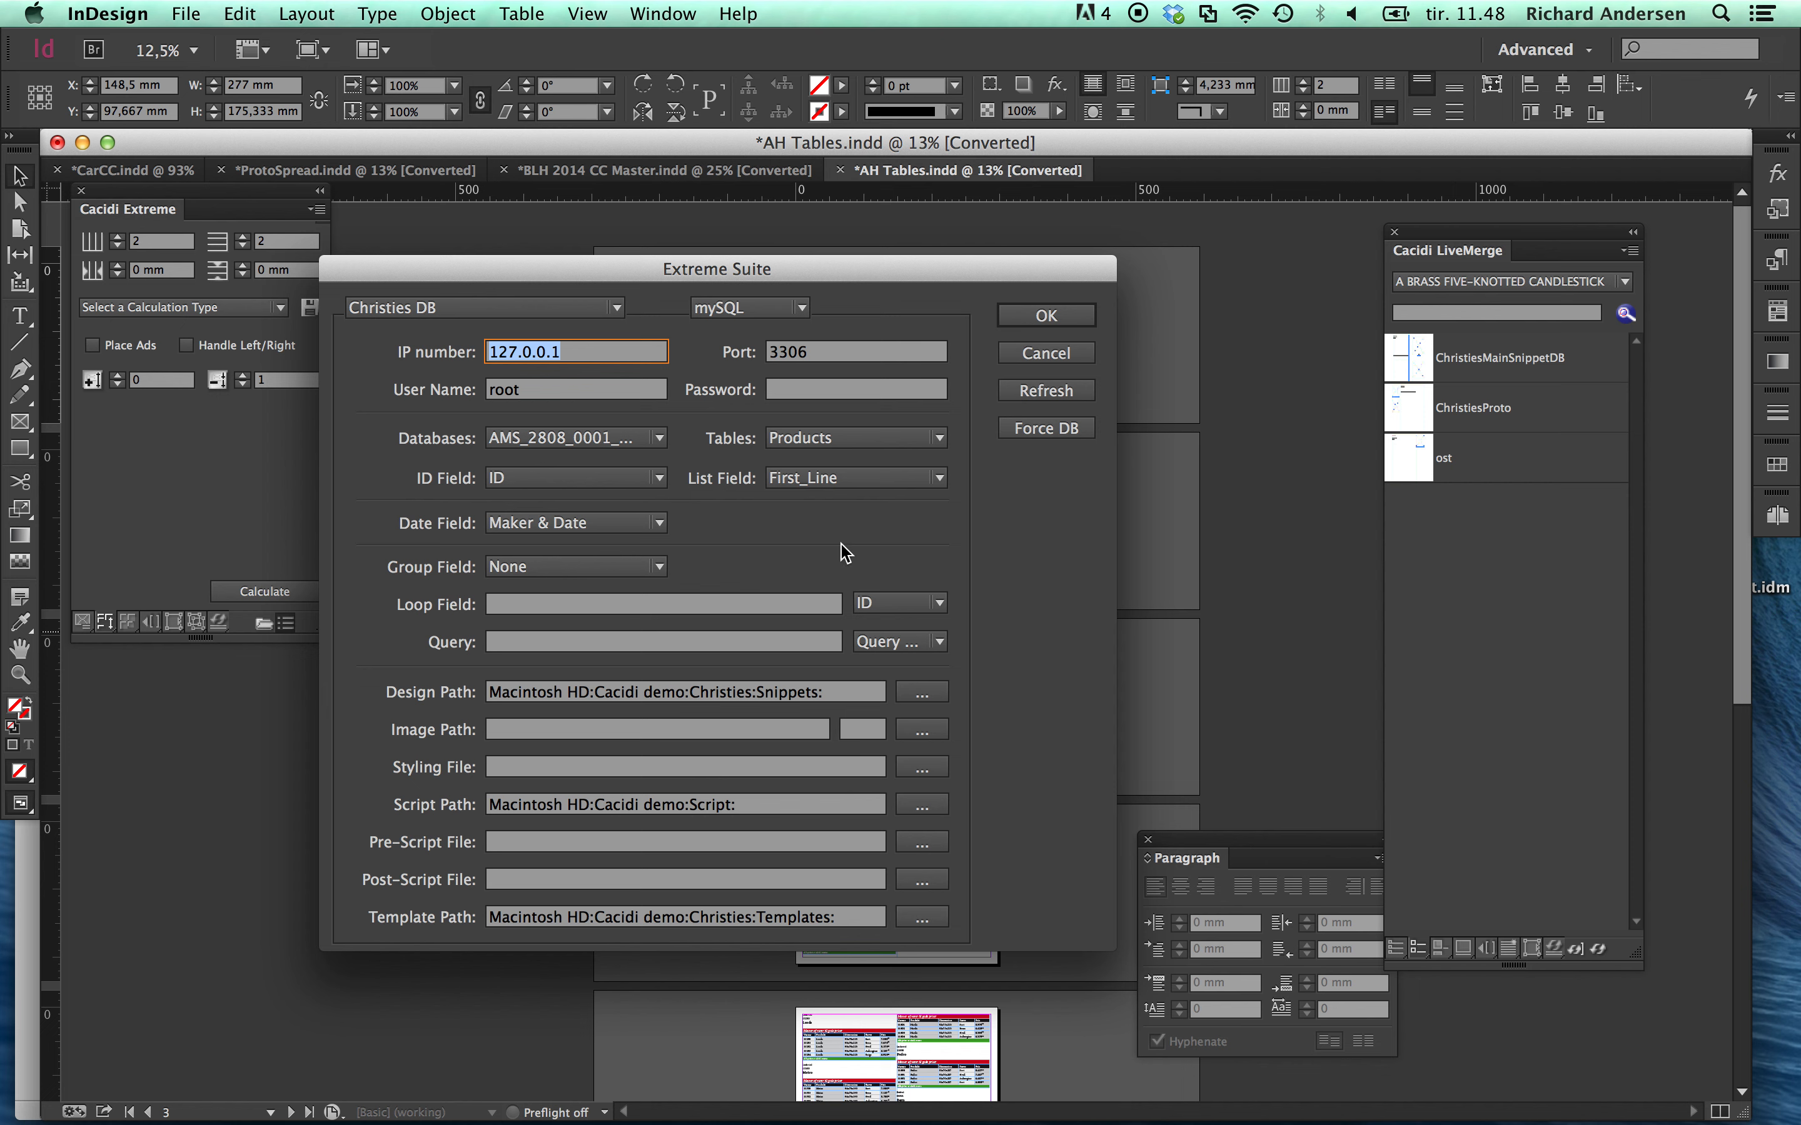
left_click(1073, 329)
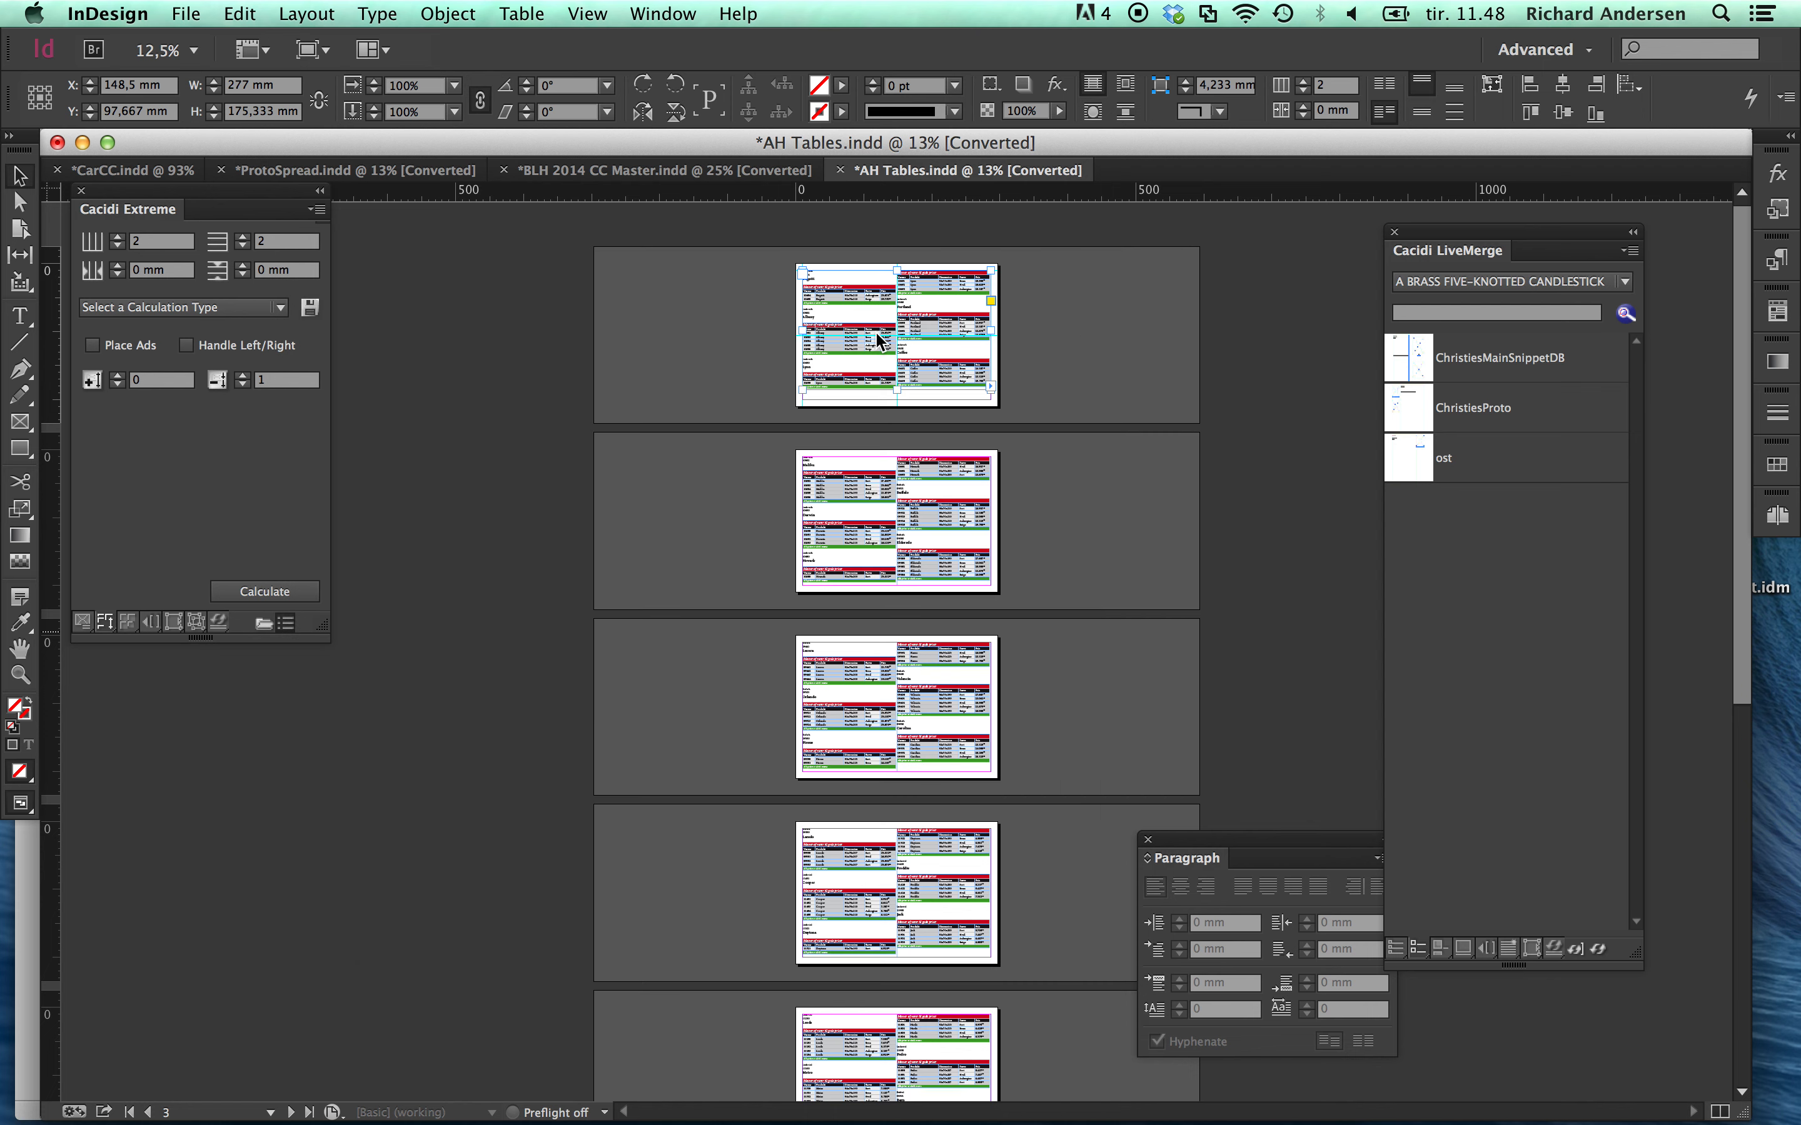
Open the ChristiesProtoTemplate.indd template and dismiss the missing-link warning.
left_click(82, 622)
left_click(179, 378)
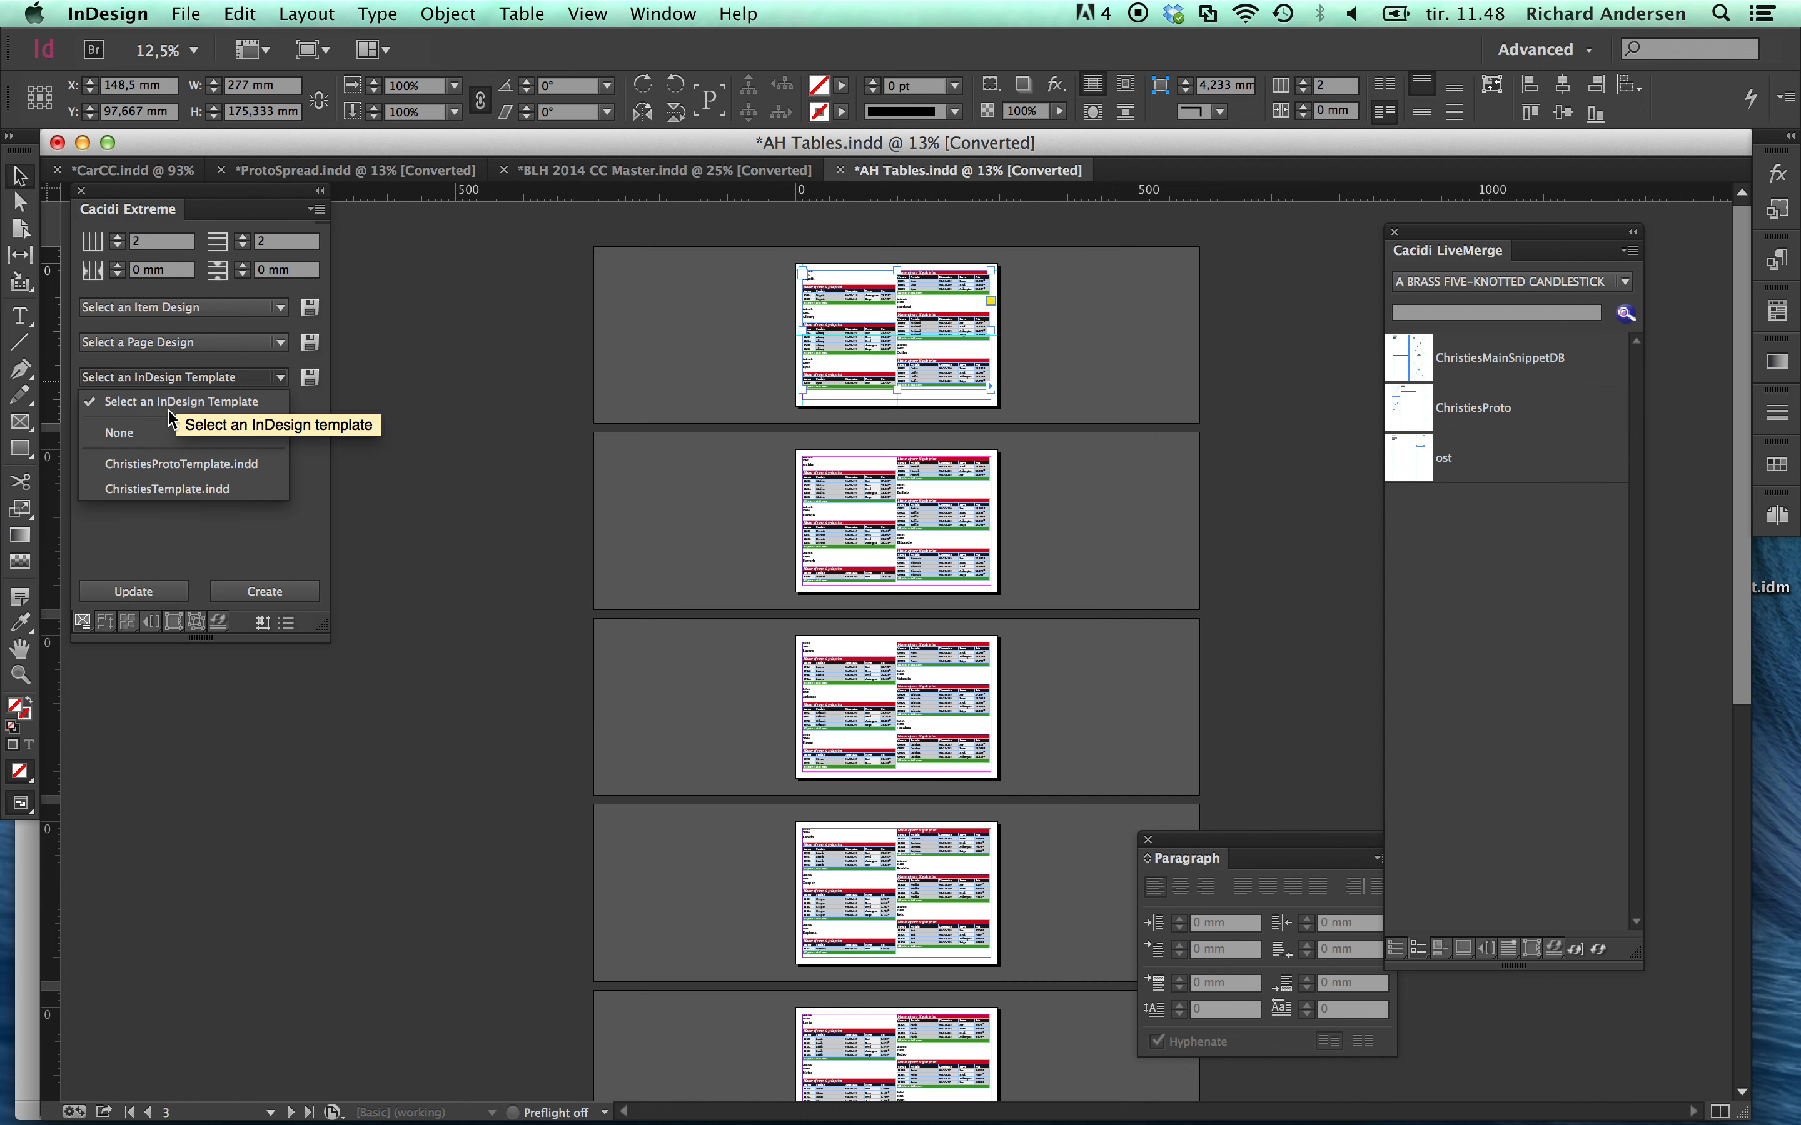
left_click(167, 469)
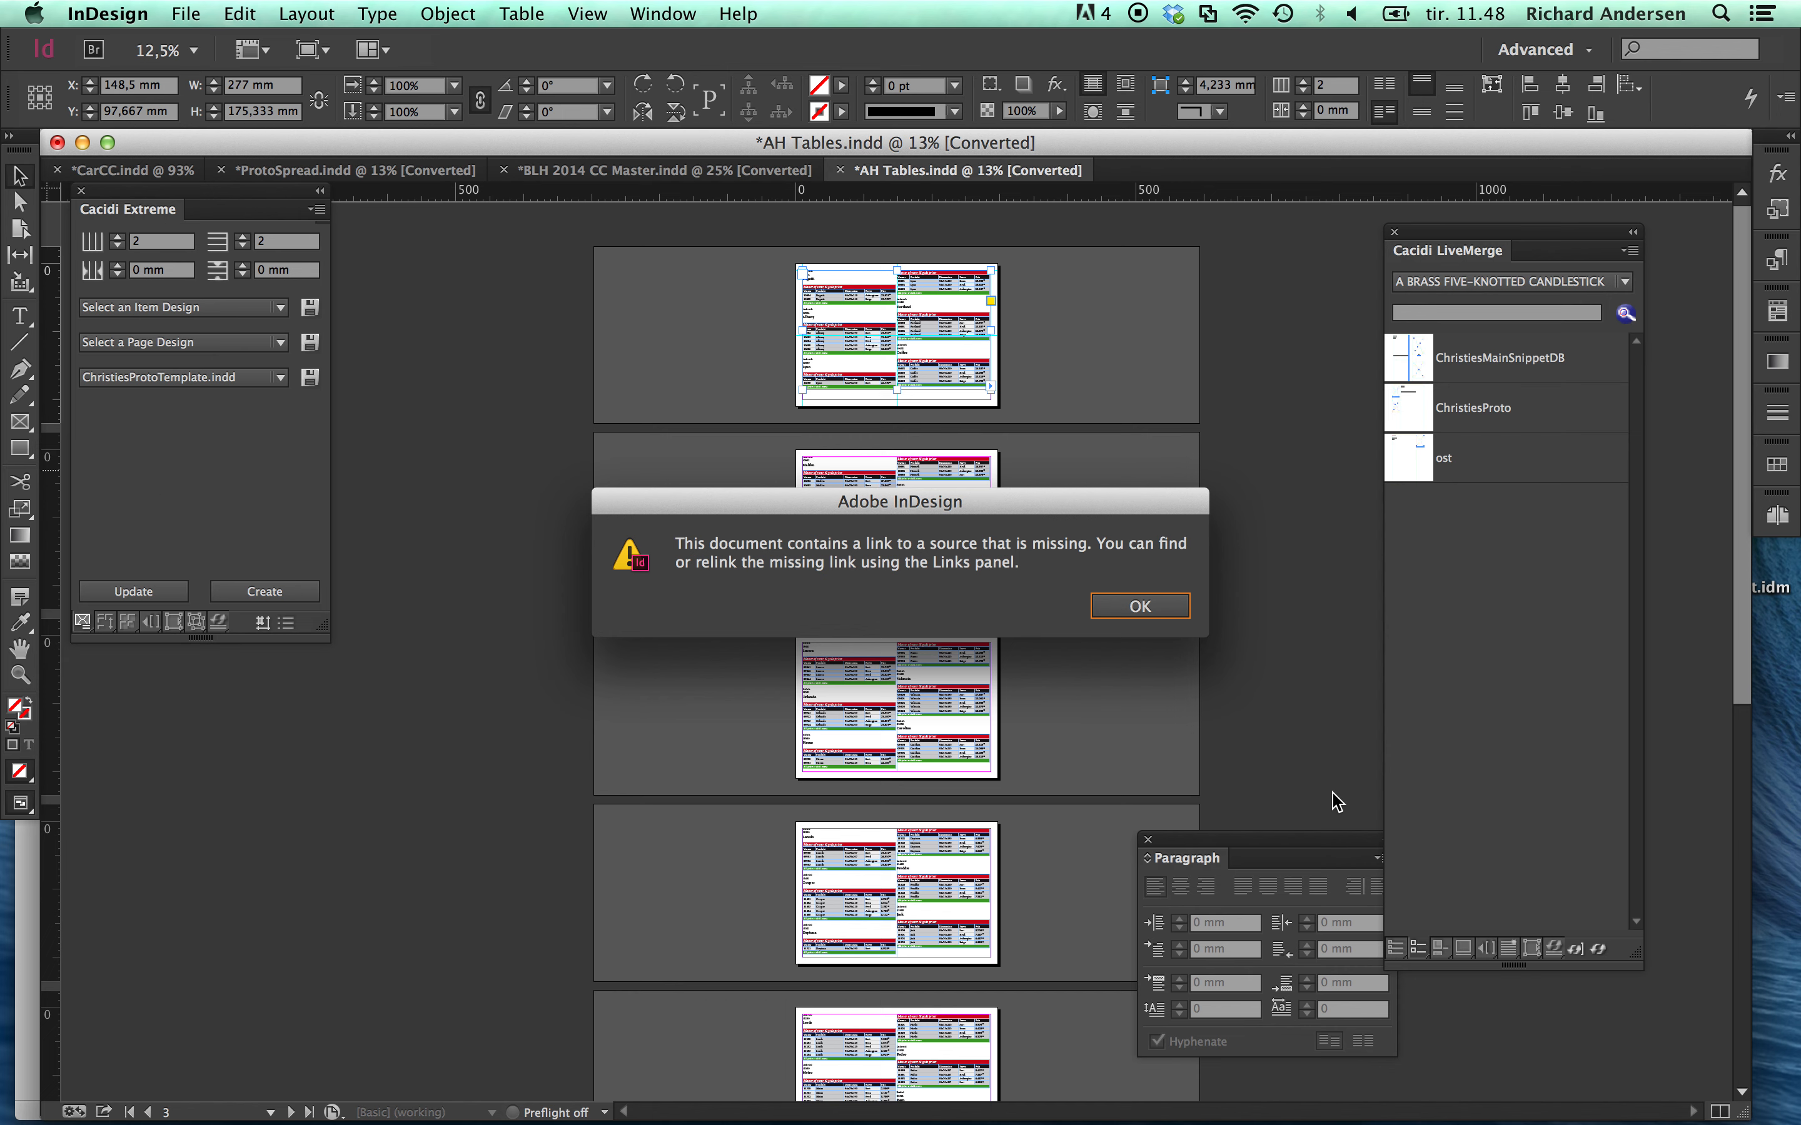
left_click(1153, 614)
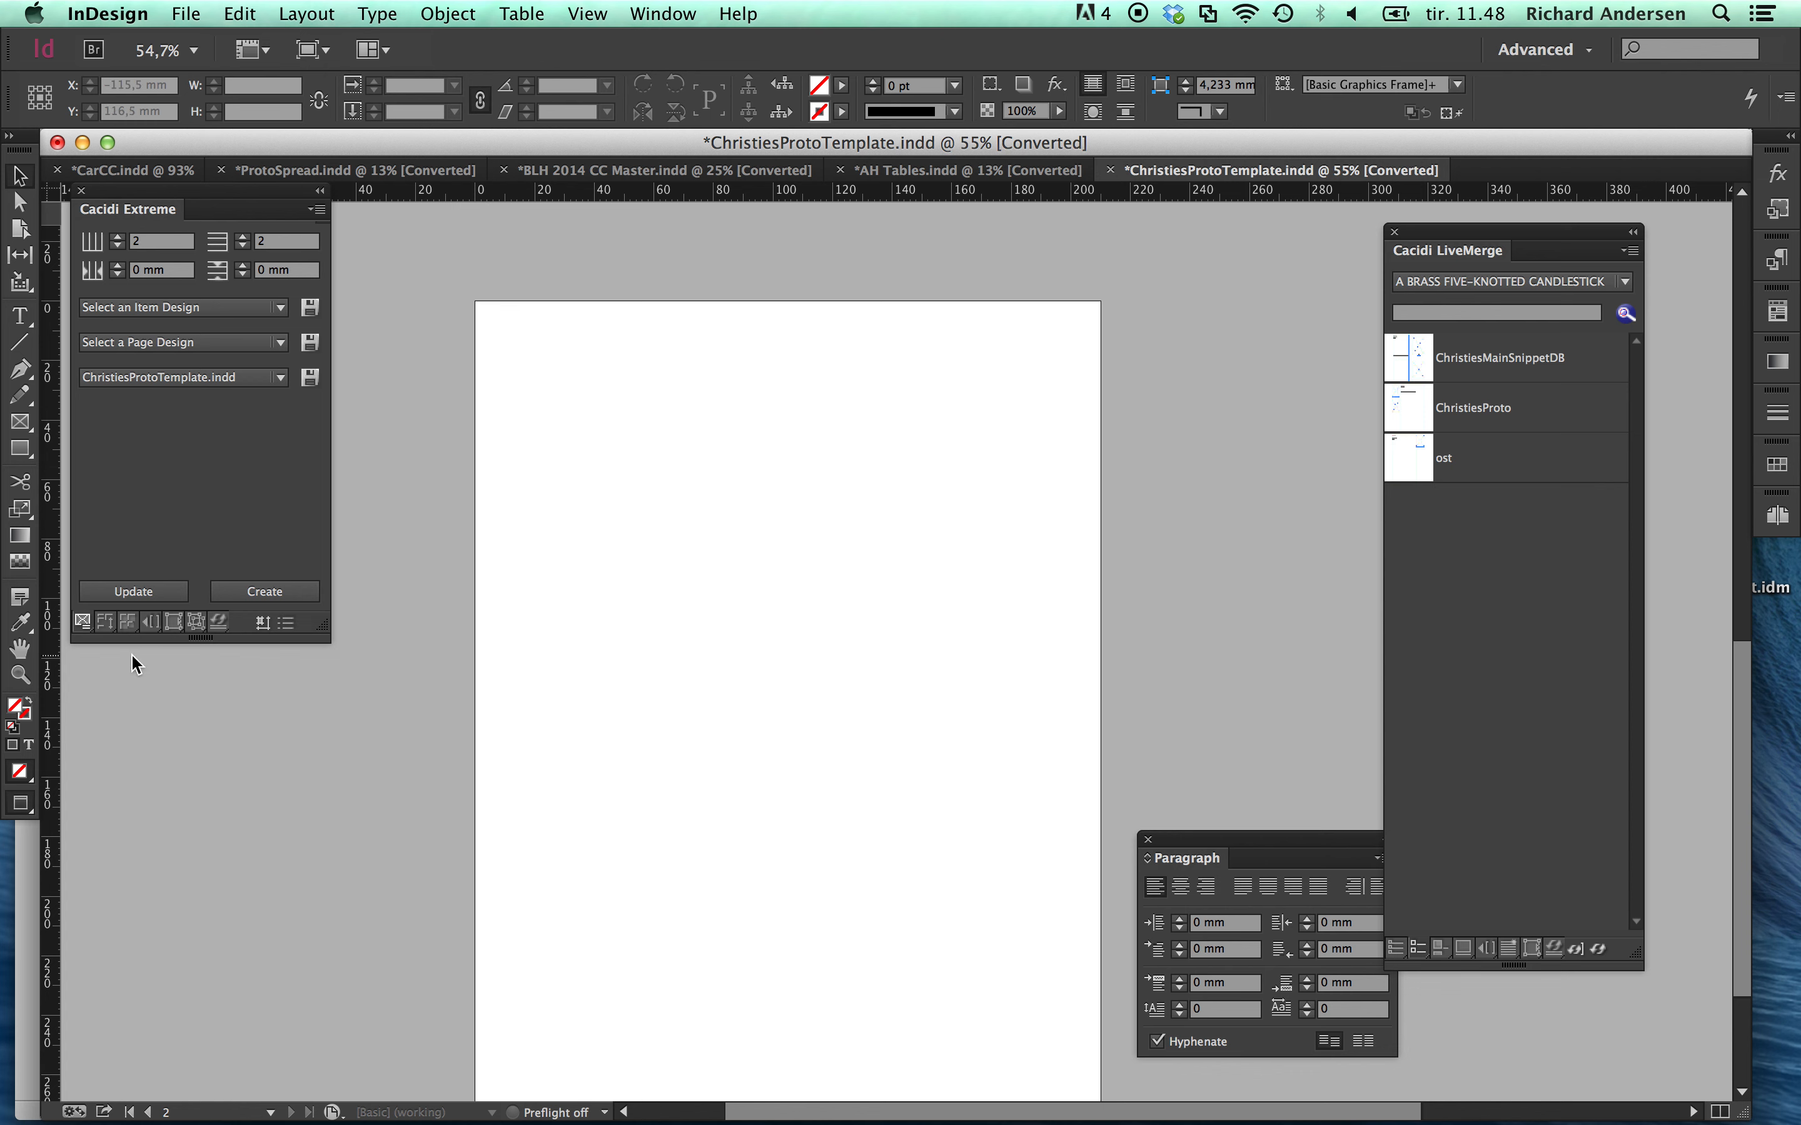
Choose Christies Prototype Placement-Inline.cac as the calculation type for the template.
left_click(105, 622)
left_click(246, 308)
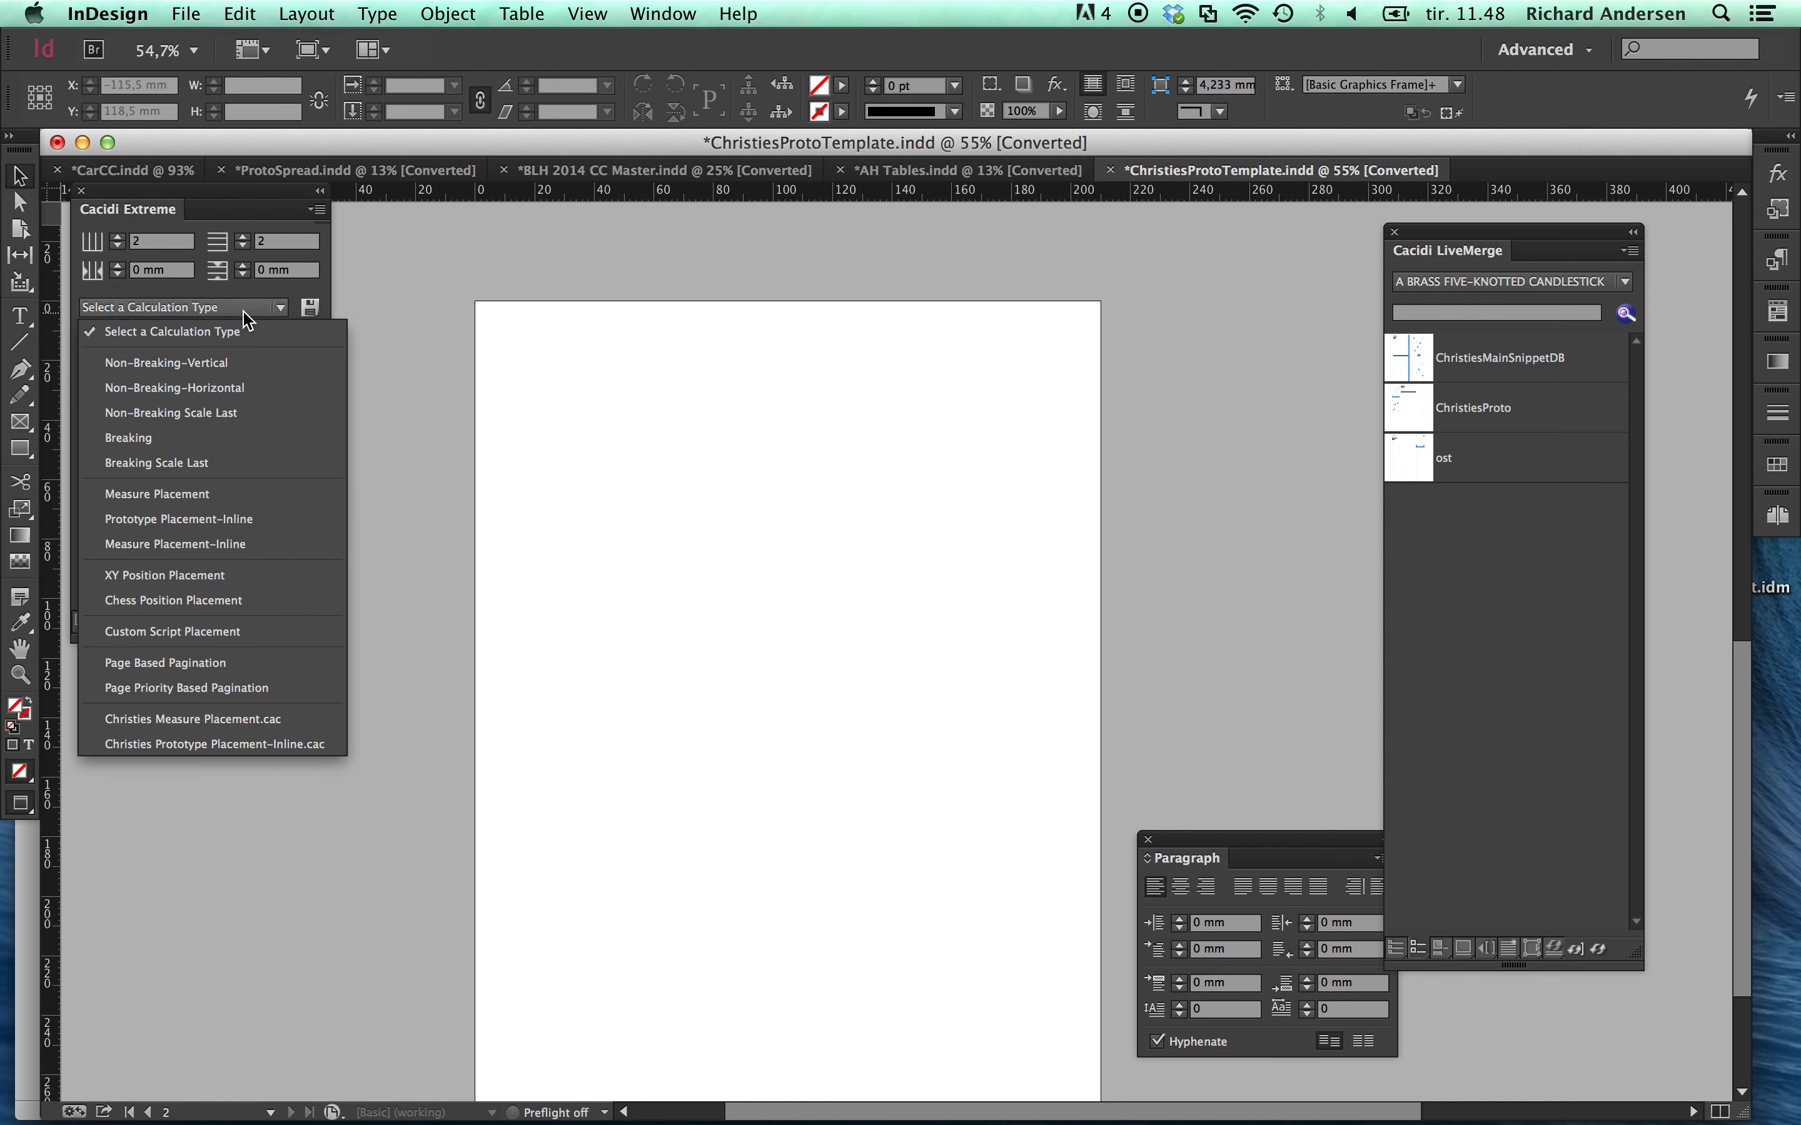
left_click(245, 744)
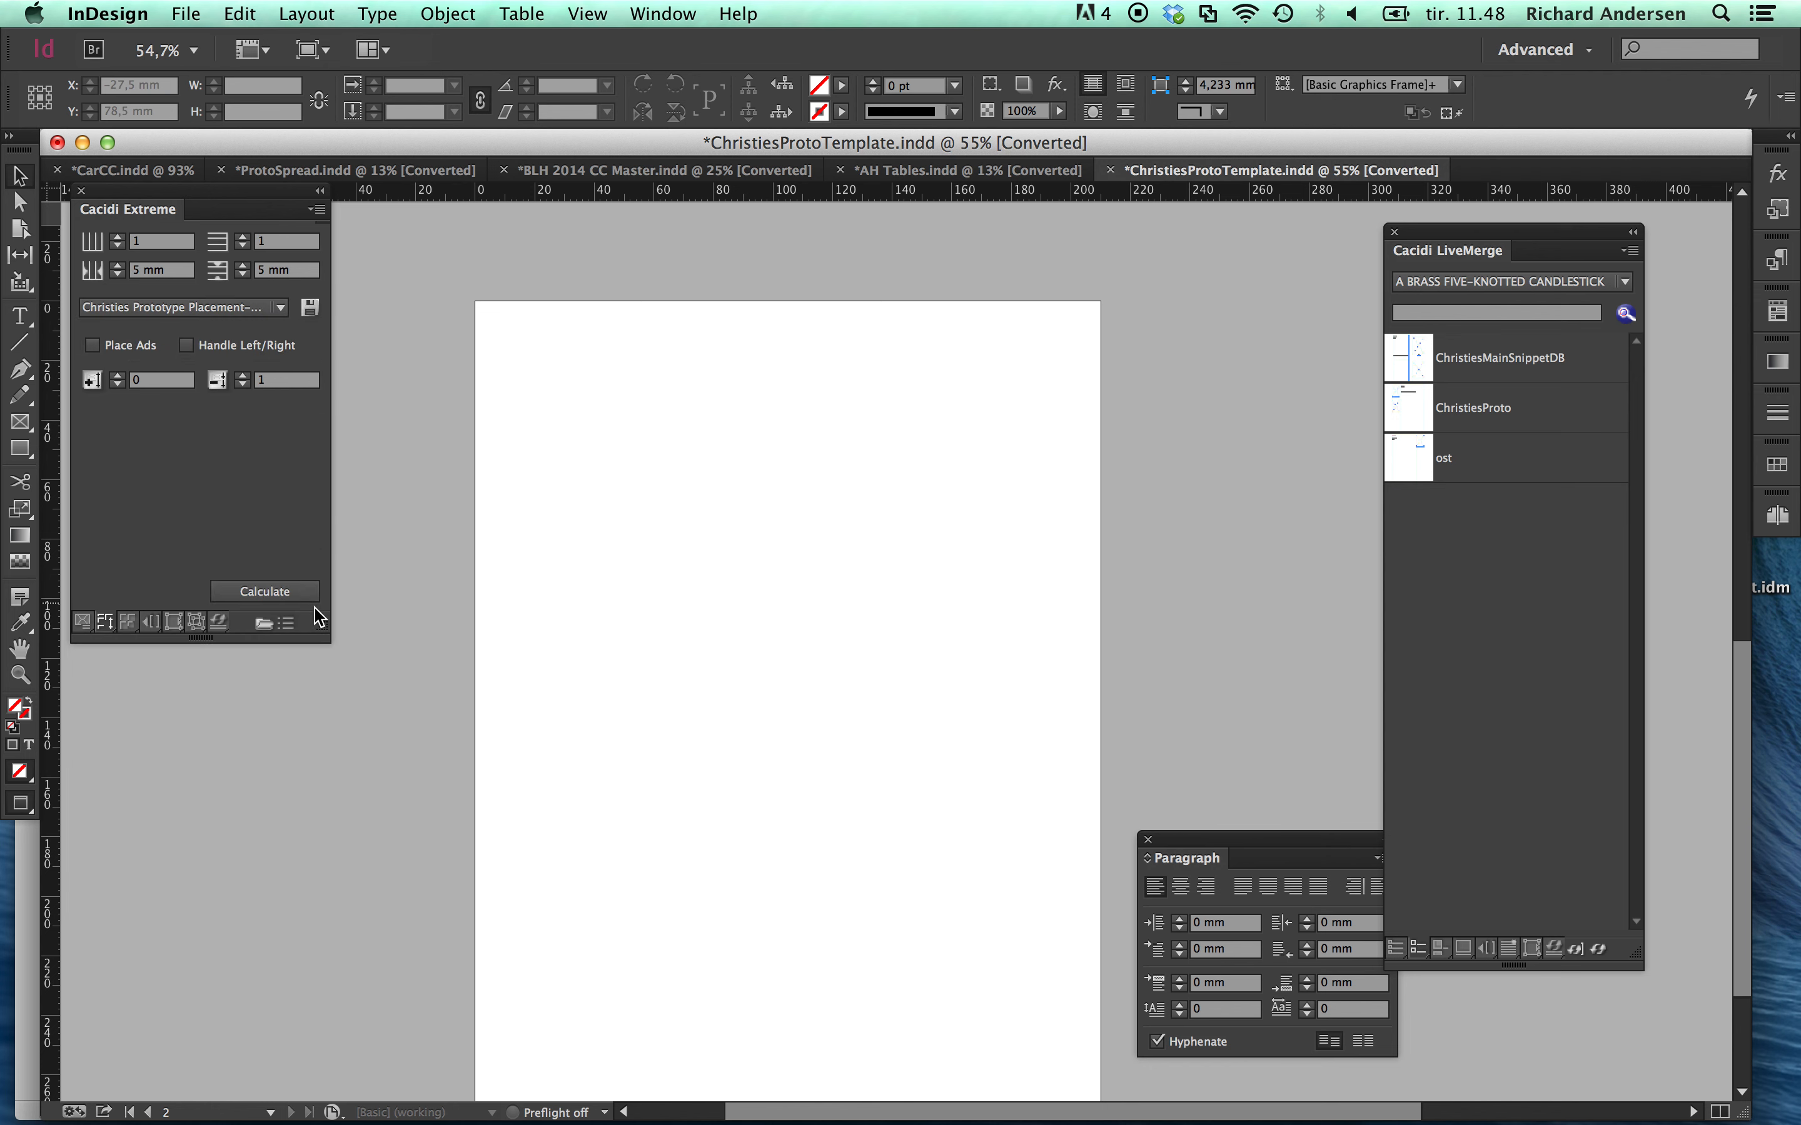
left_click(285, 594)
Preview the ChristiesProto.idms item design on the page in Normal view, inspecting its text frame and anchored picture group.
left_click(83, 622)
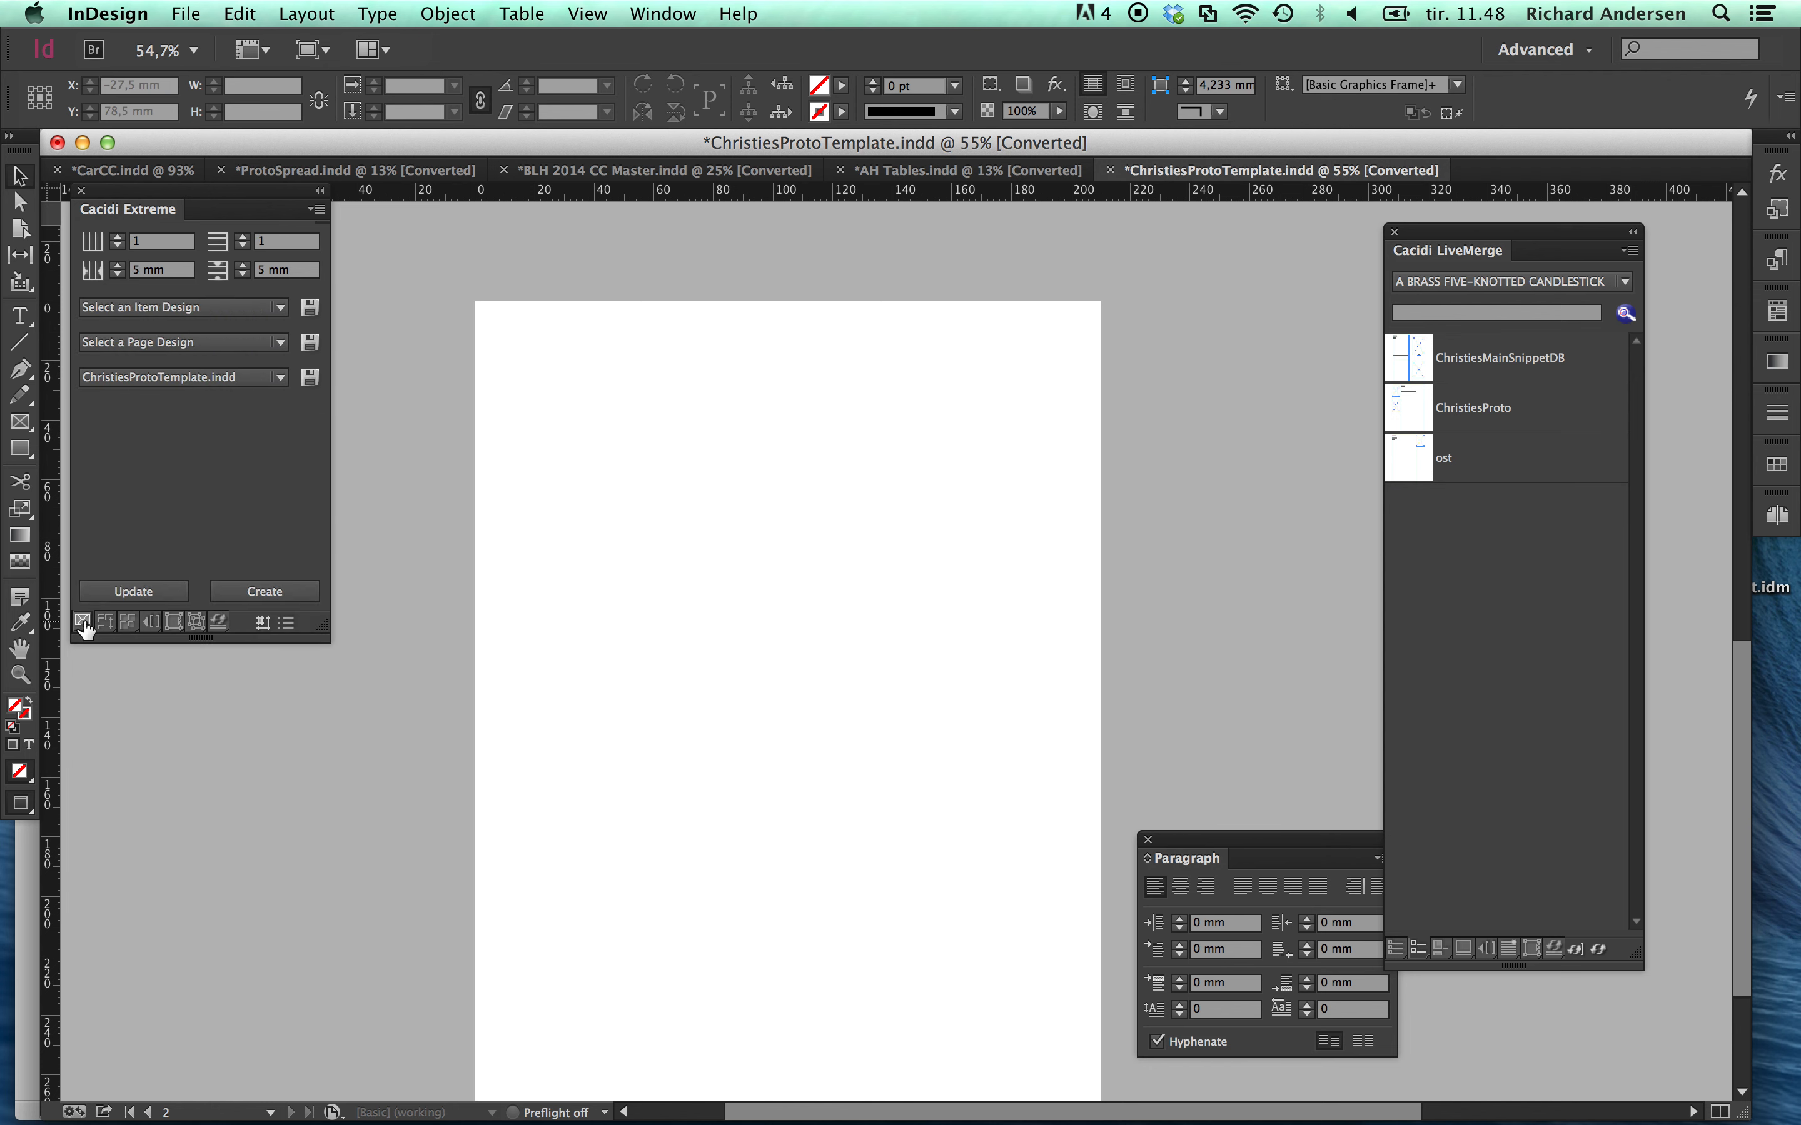
left_click(182, 305)
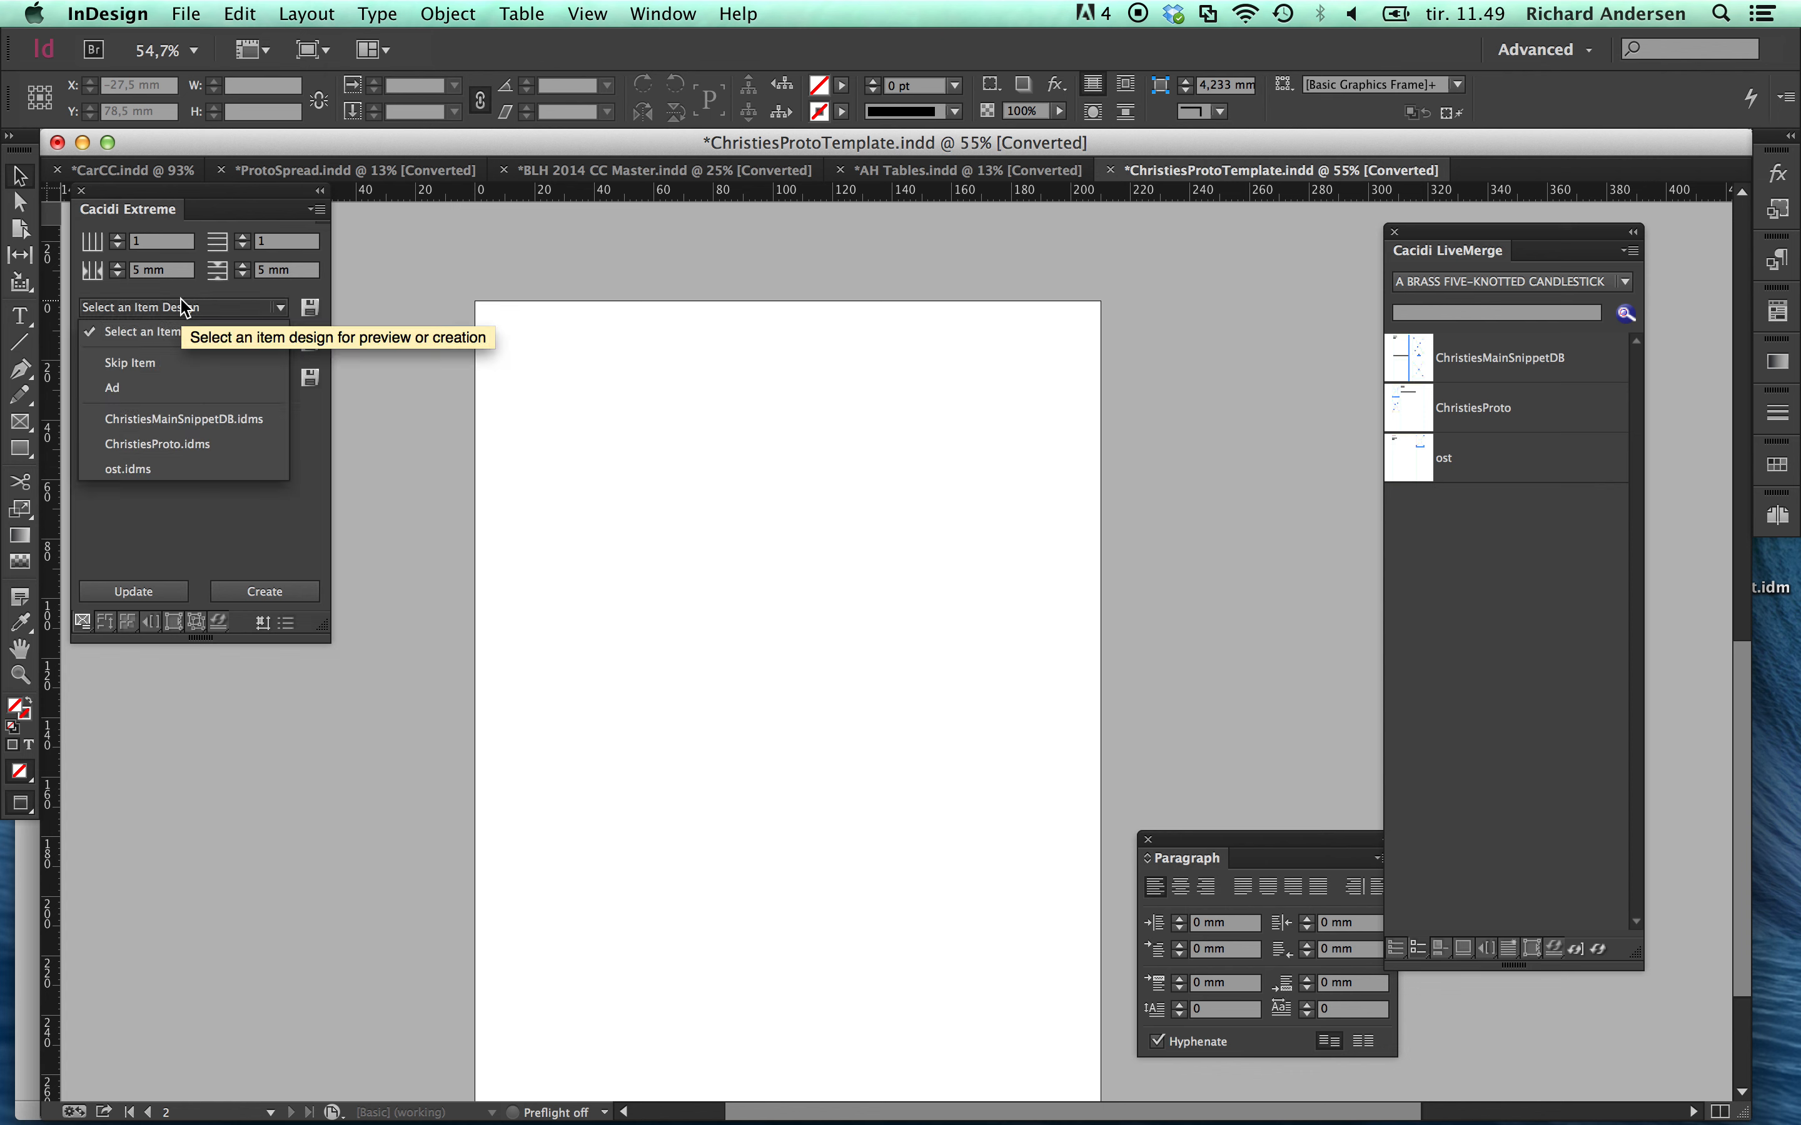
left_click(157, 445)
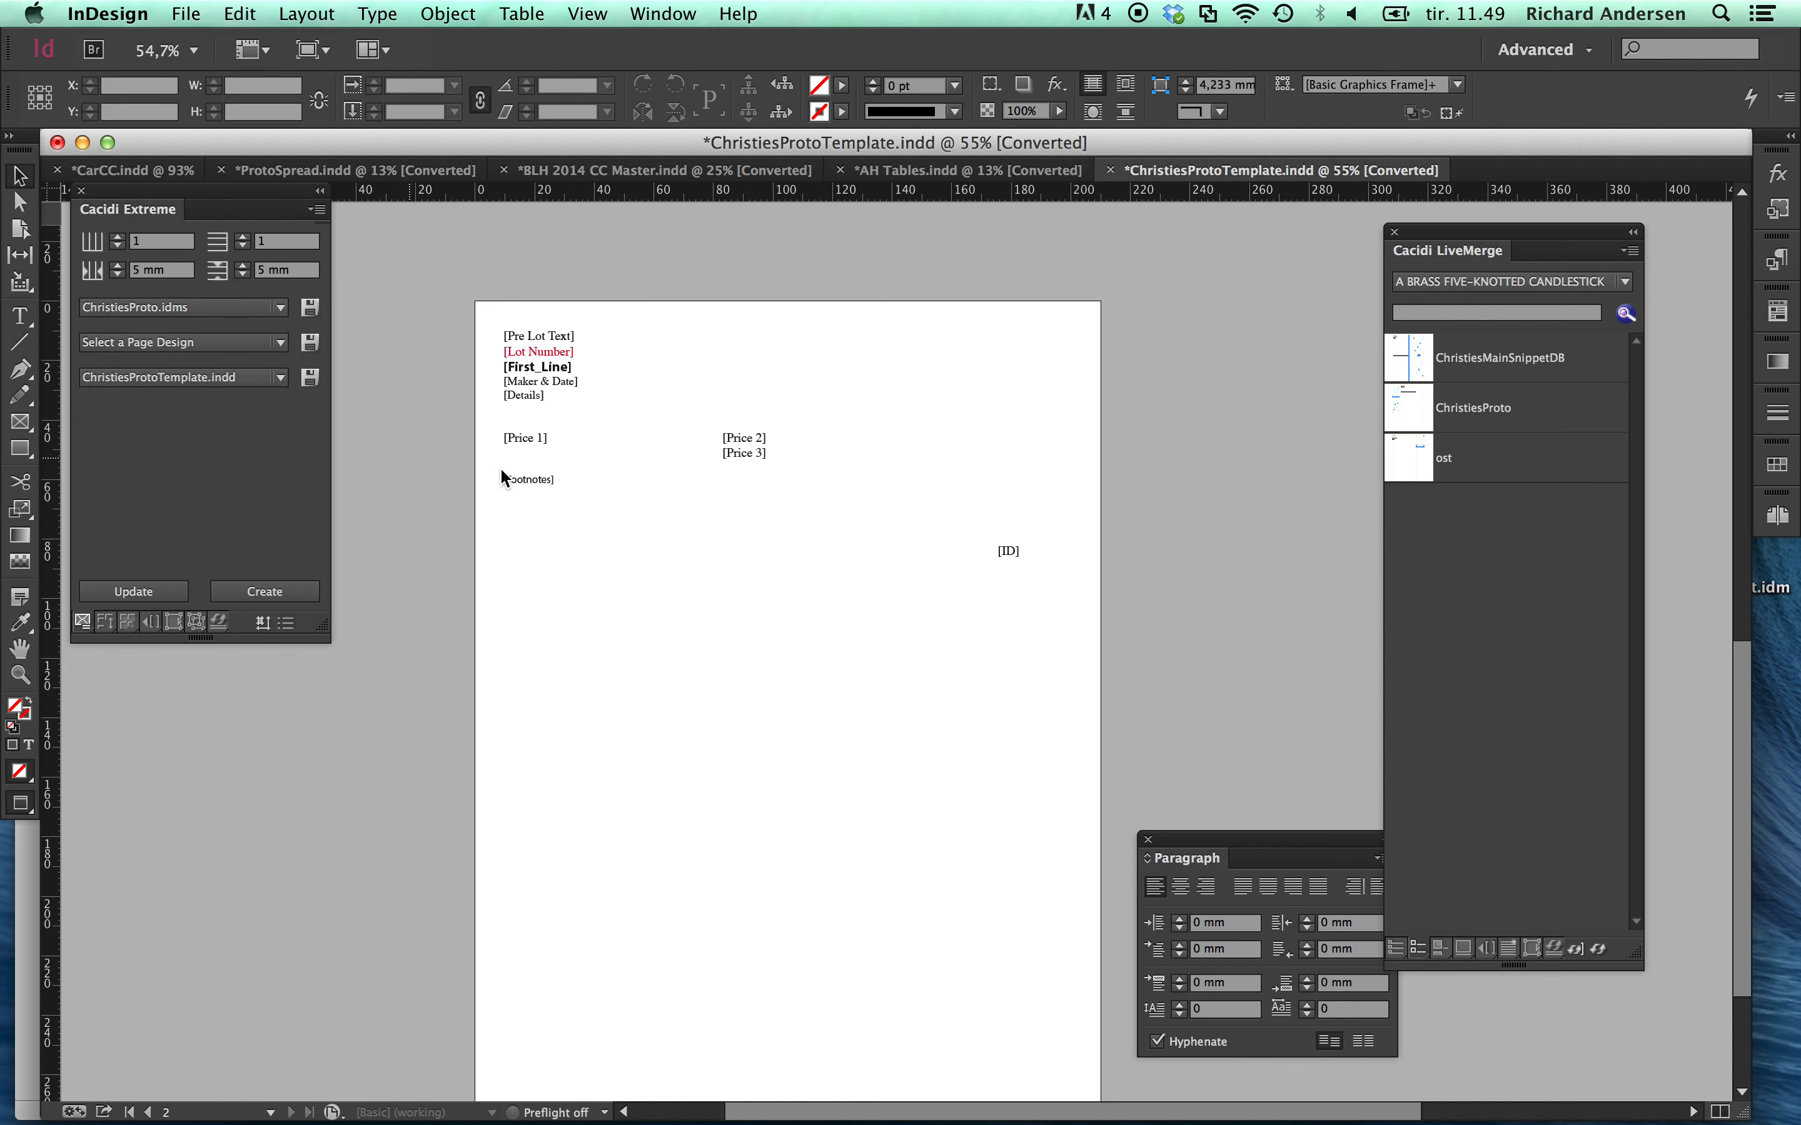
left_click(1012, 493)
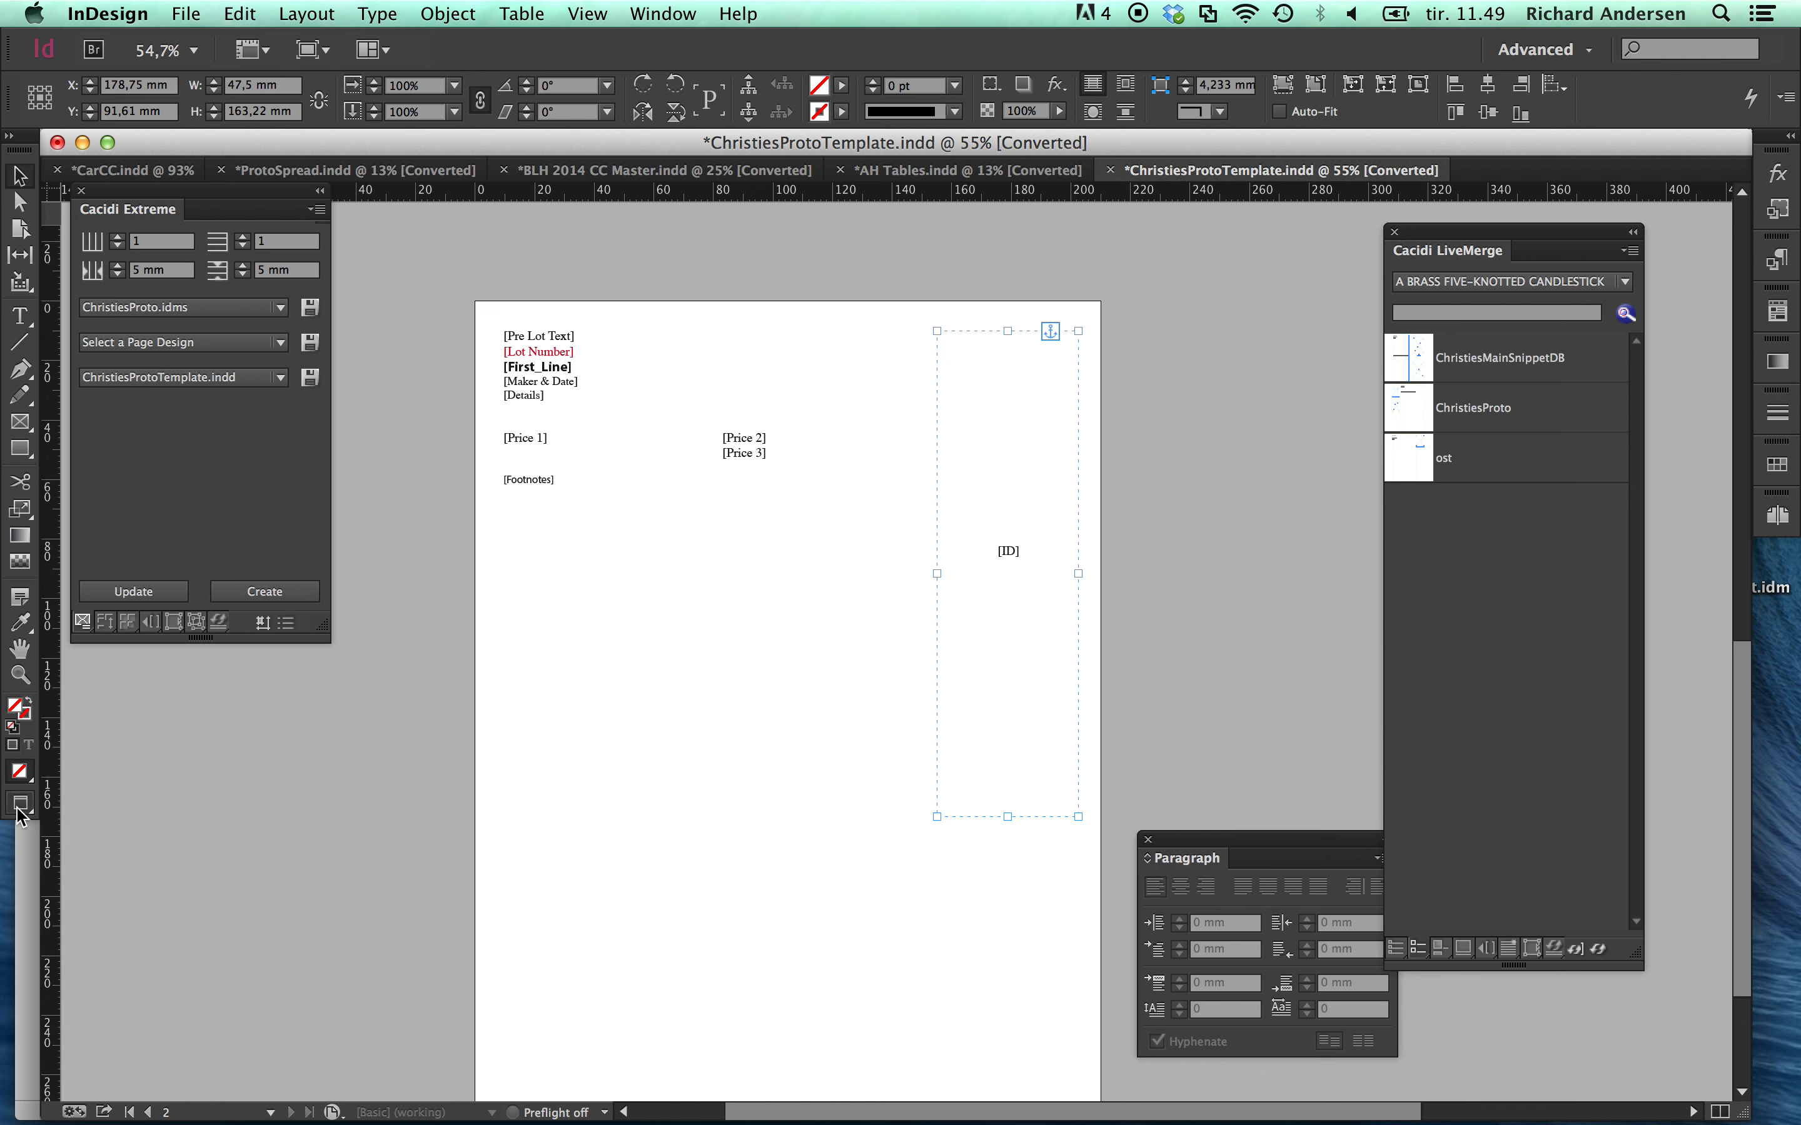
left_click_drag(22, 802, 67, 808)
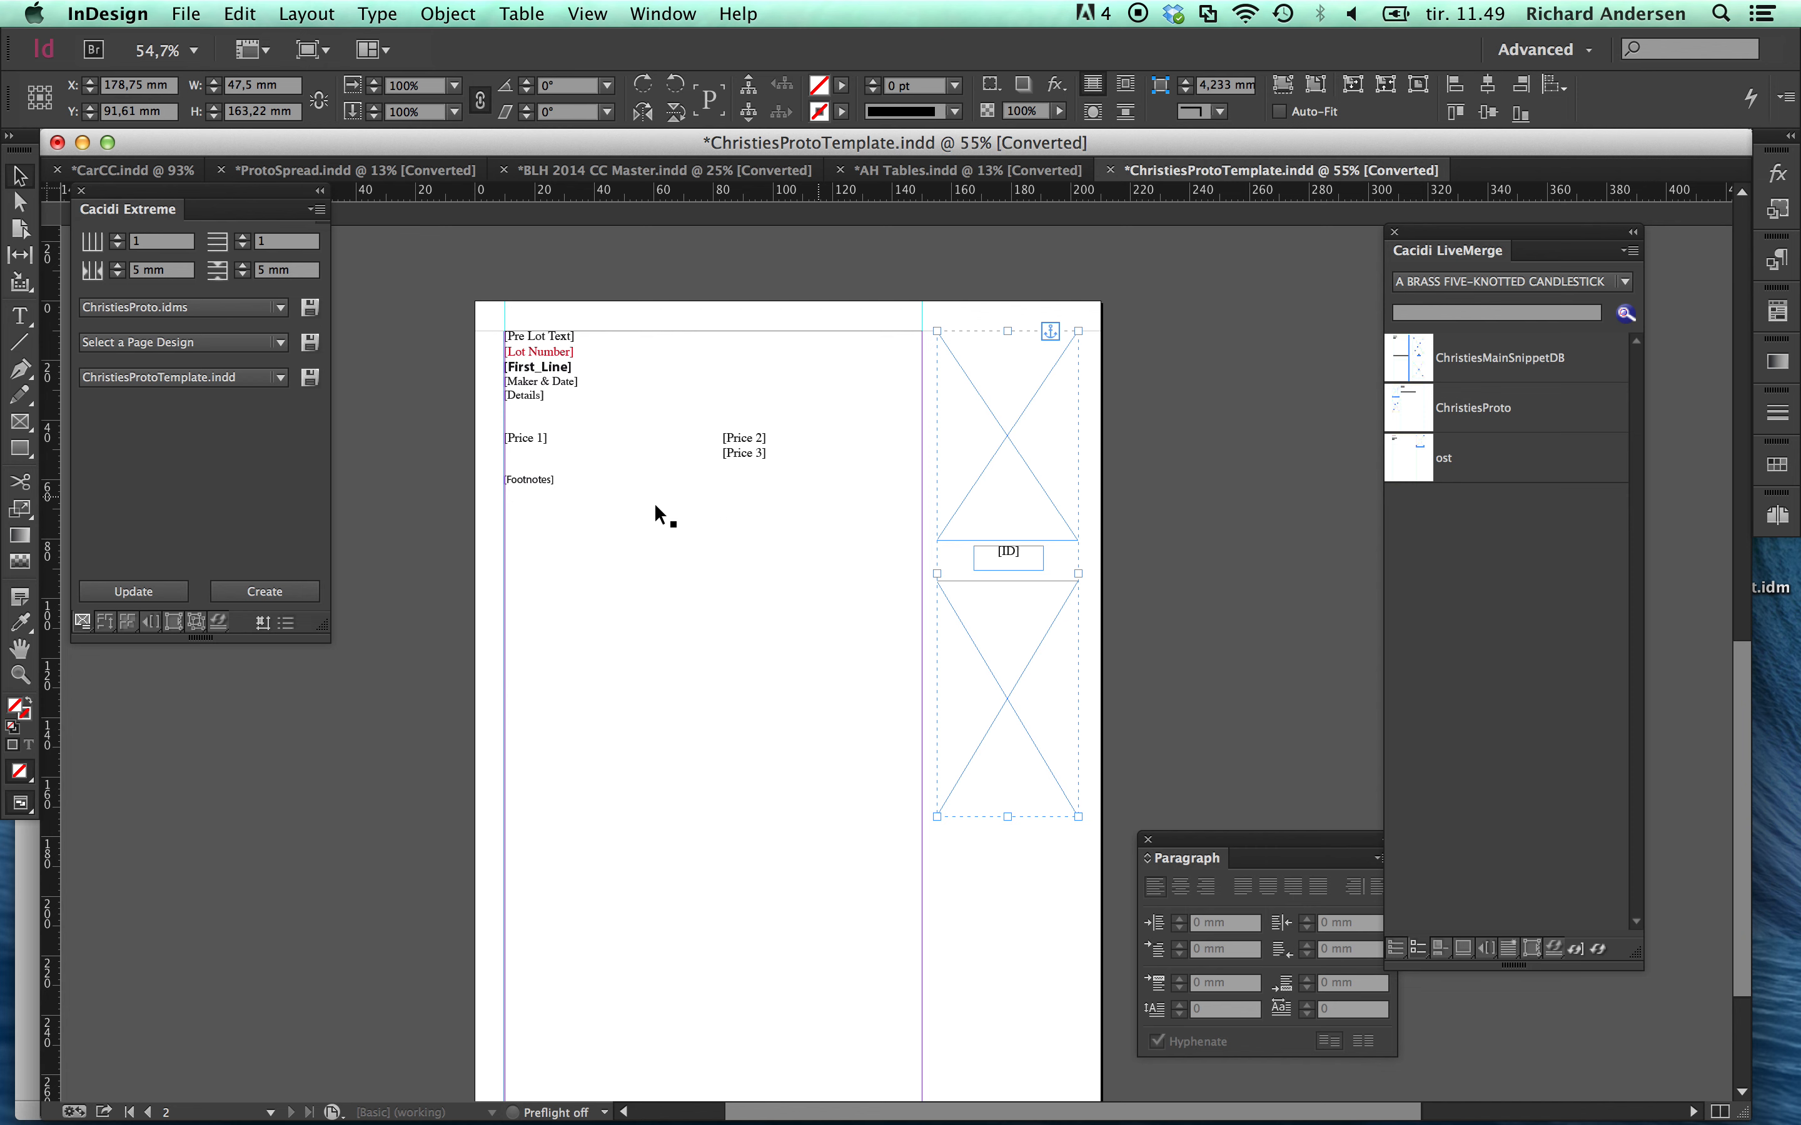
left_click(747, 445)
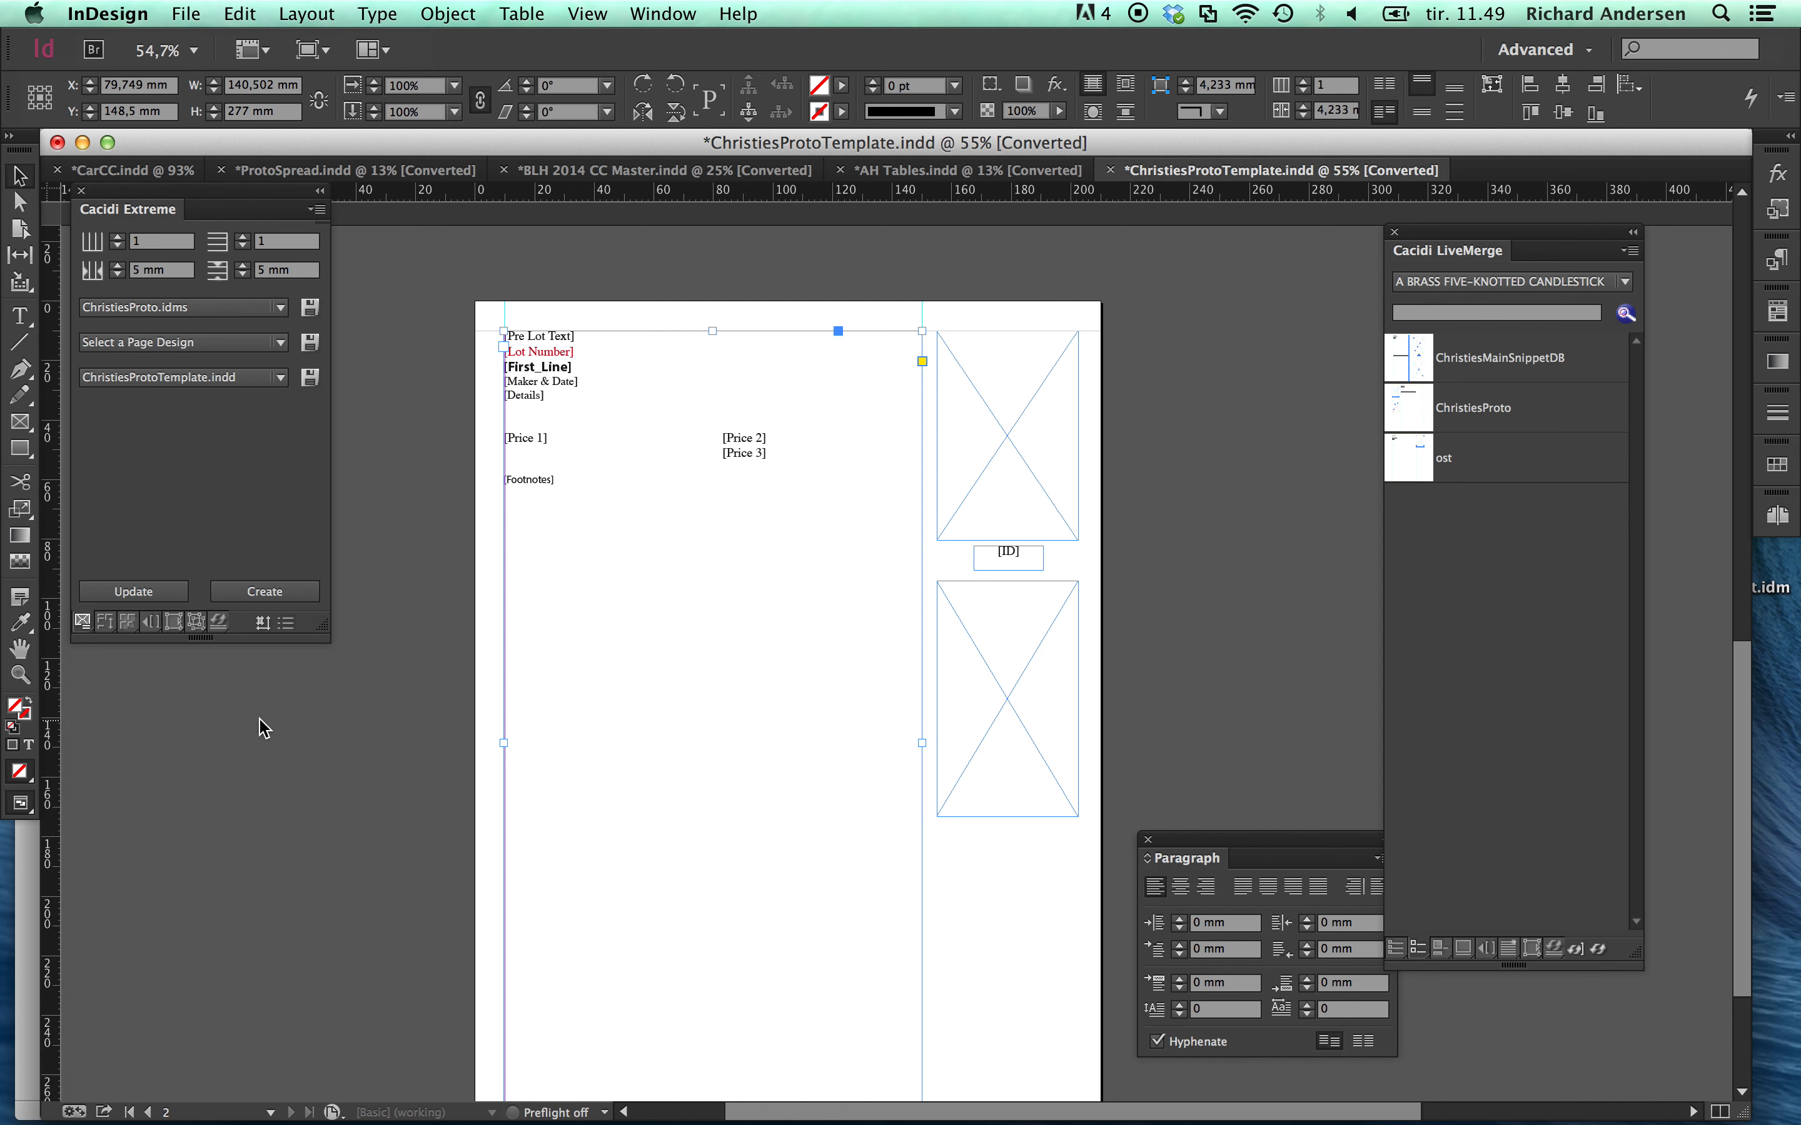
Clear the previewed item design from the page in Preview mode and calculate the document with the Christies prototype inline calculation.
left_click_drag(20, 804, 63, 825)
key("super+a")
key("Delete")
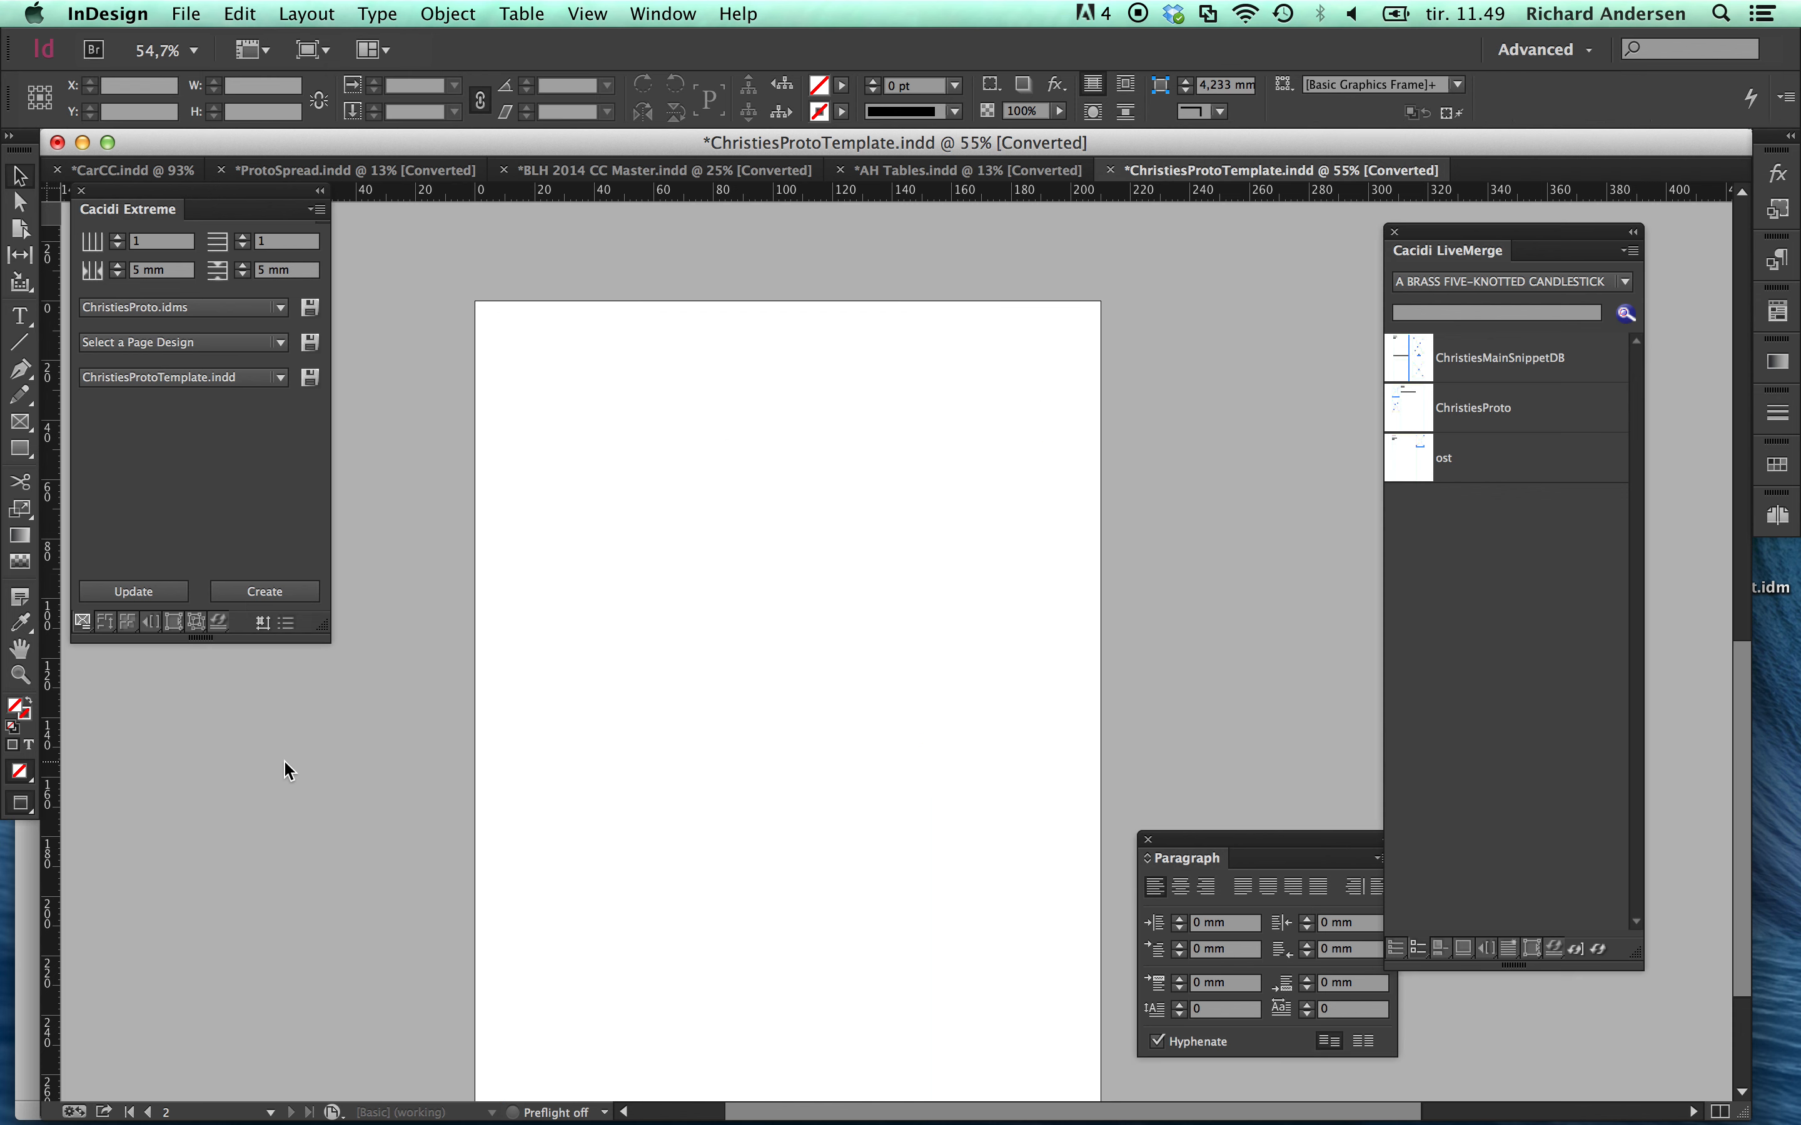
left_click(109, 627)
left_click(277, 594)
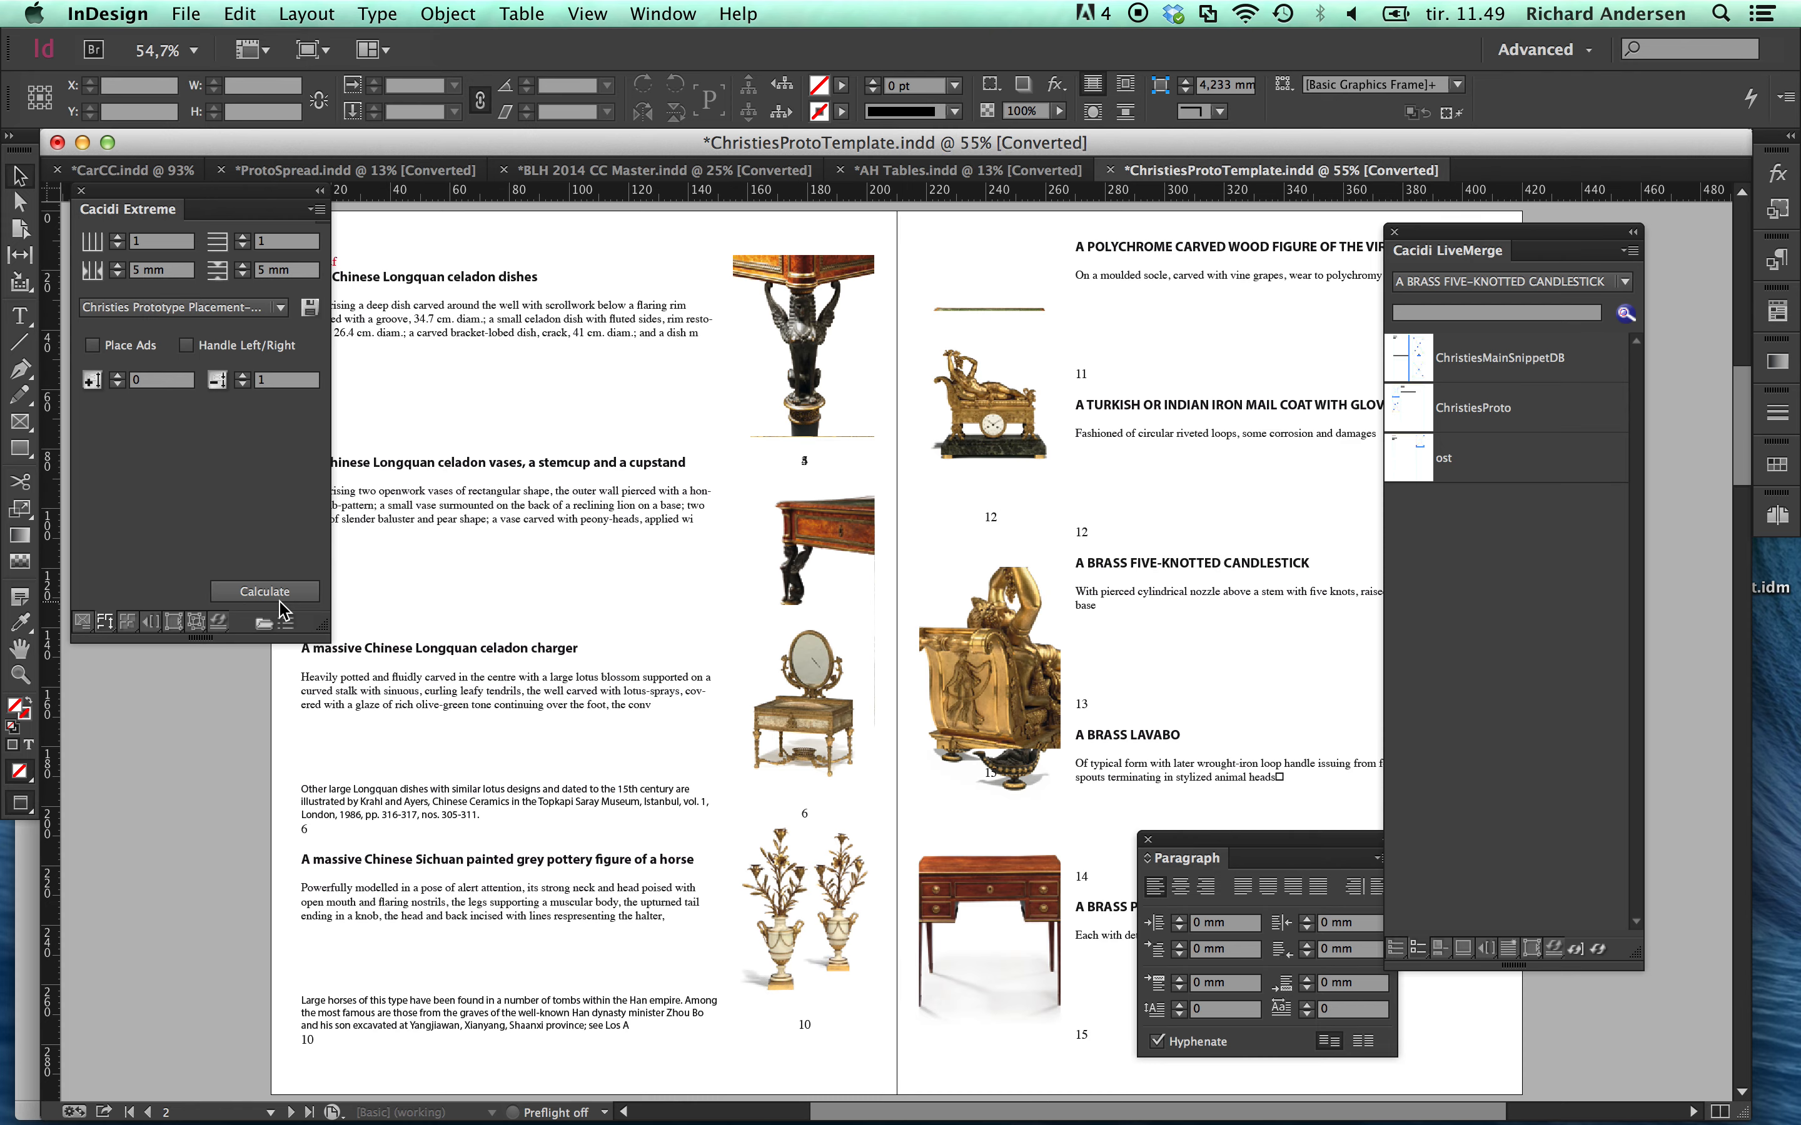
Examine the calculated Christie's catalogue spreads for lot text flow and the placement of pictures along the page sides.
key("super+minus")
key("super+minus")
scroll(544, 472, "up", 1)
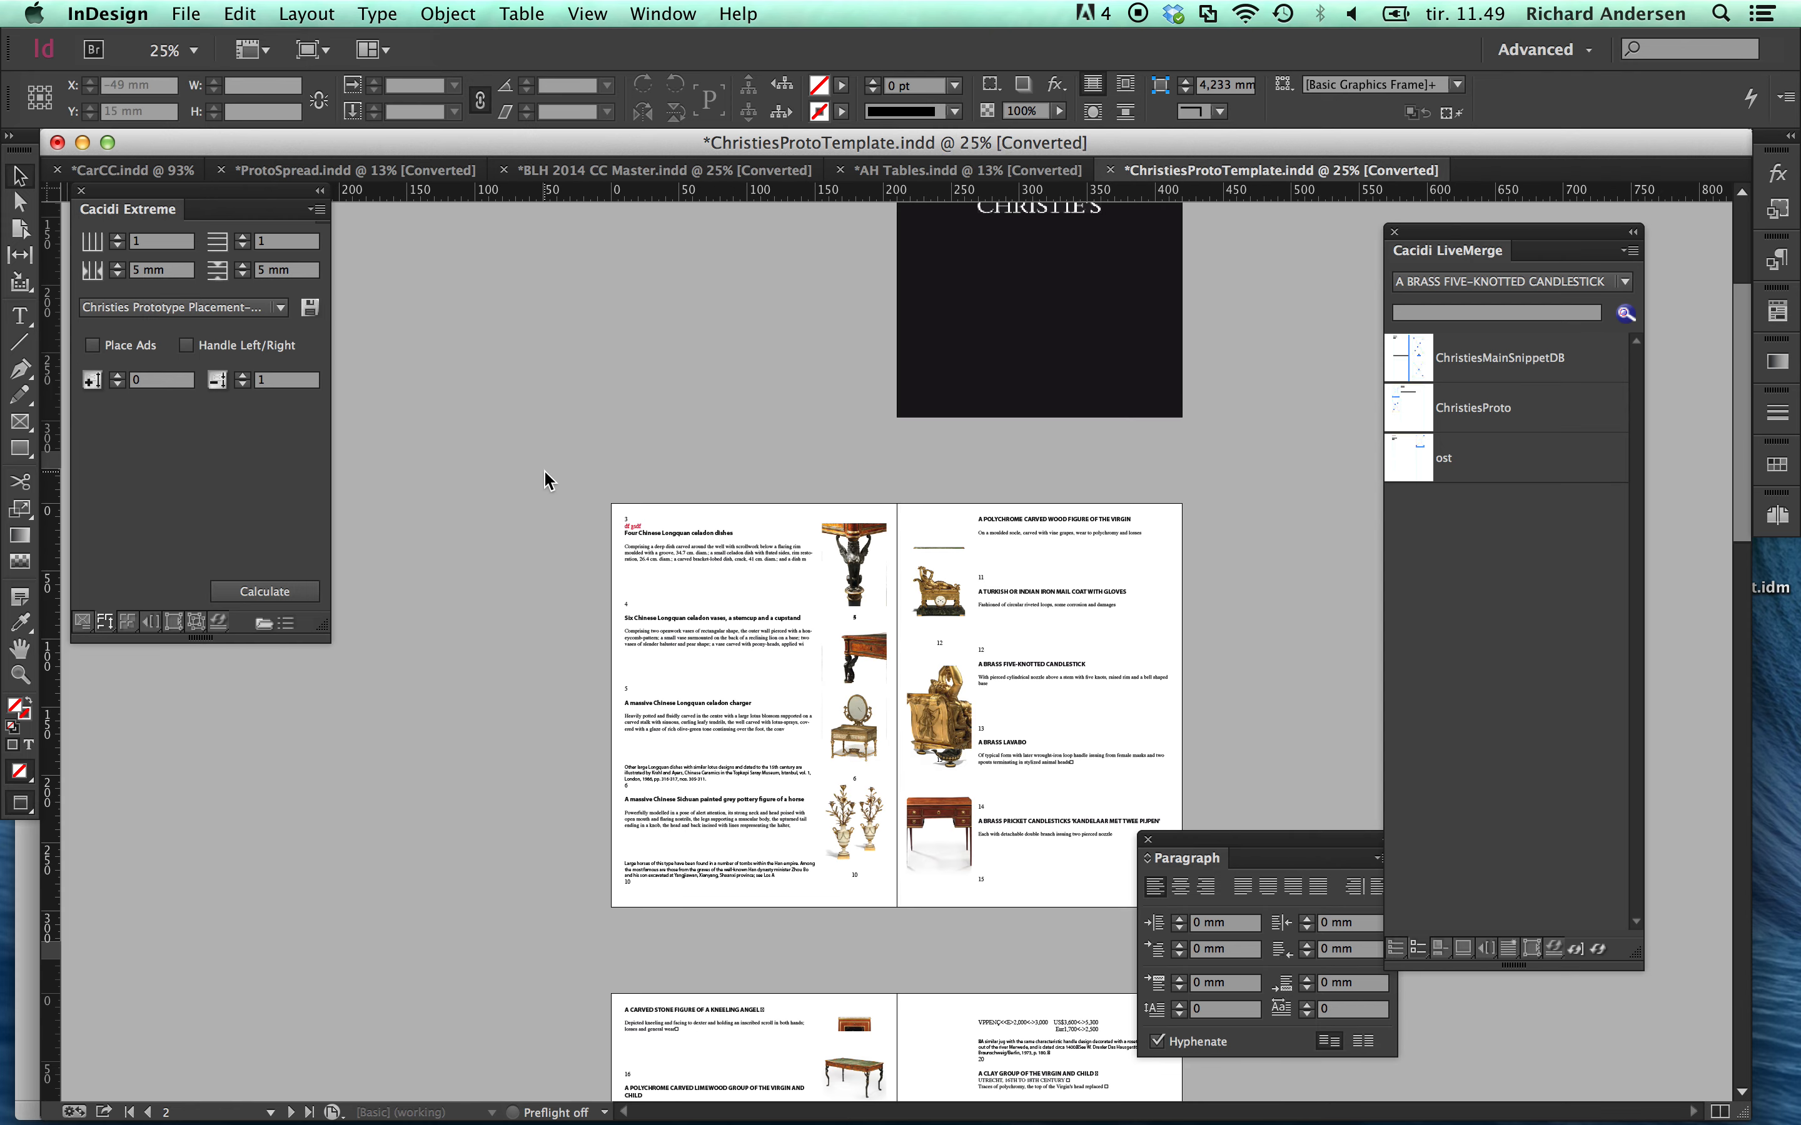
scroll(545, 481, "down", 15)
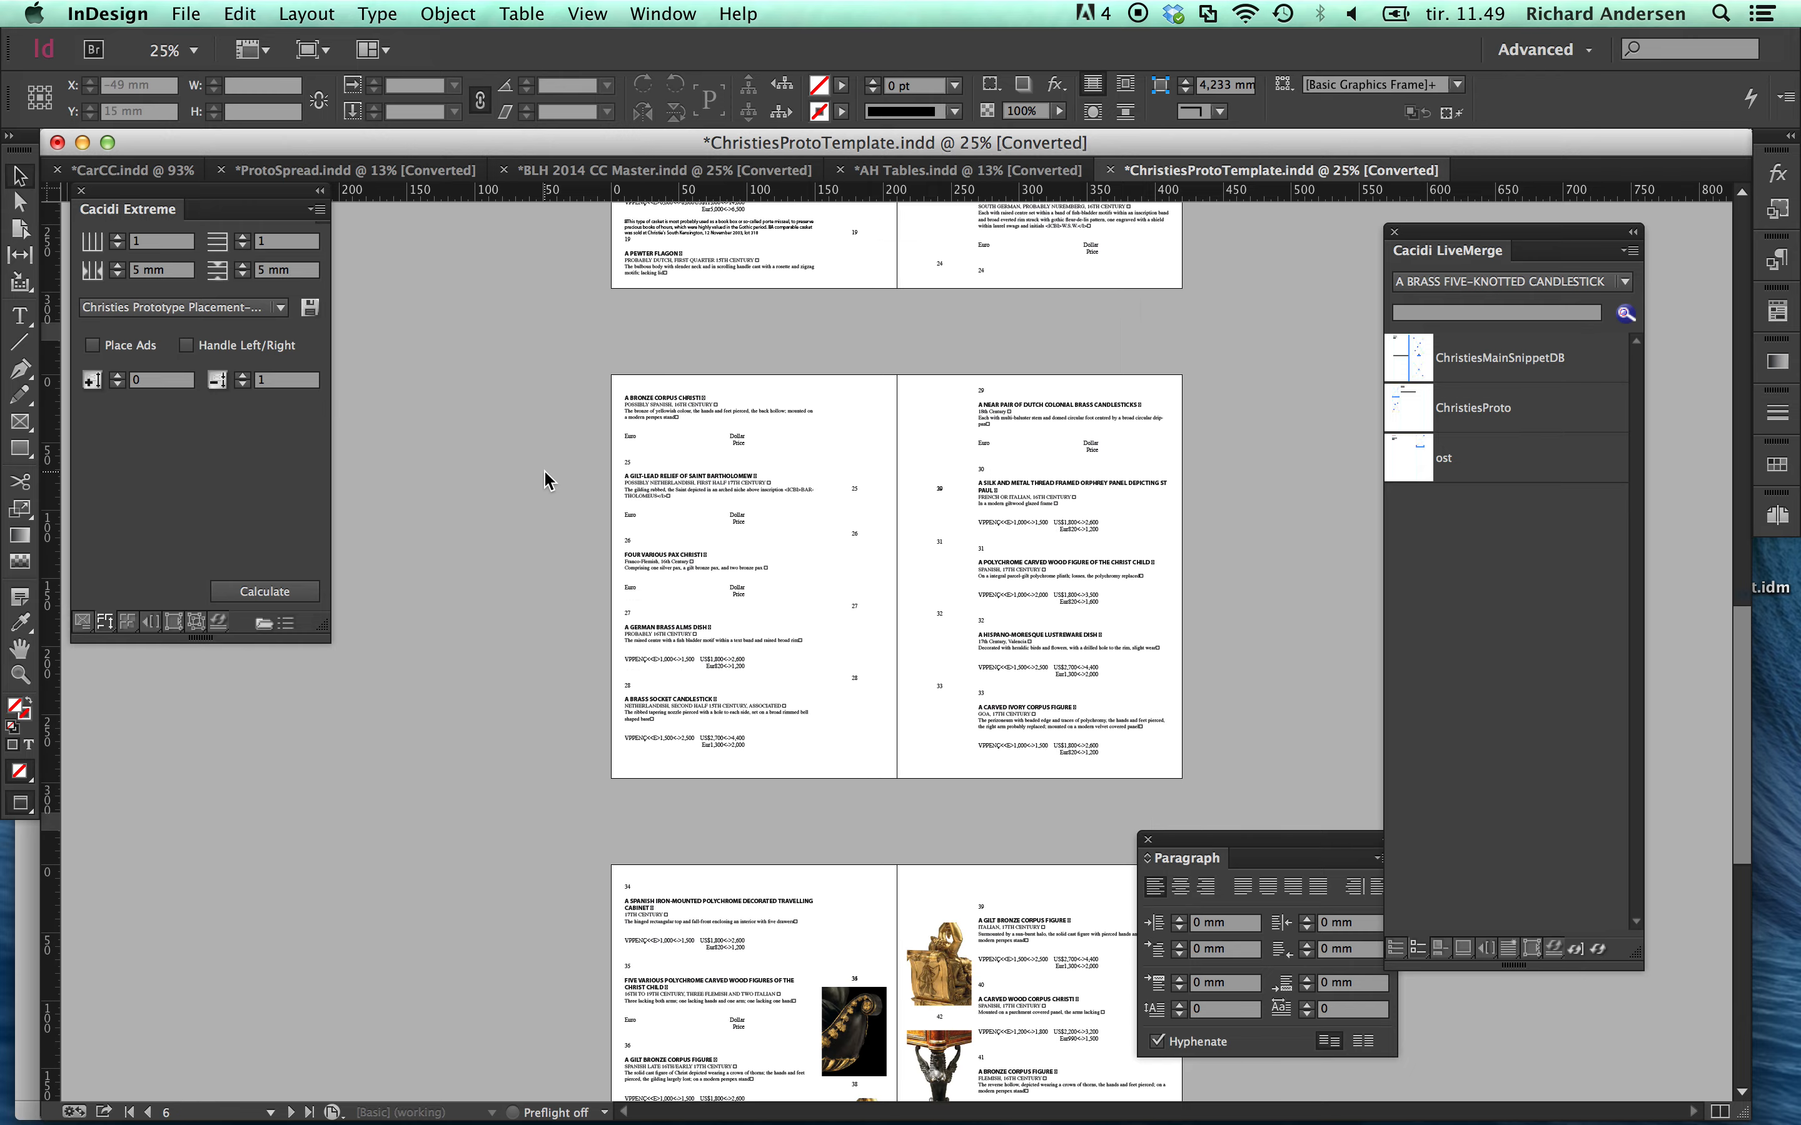
scroll(545, 480, "down", 10)
scroll(545, 480, "up", 12)
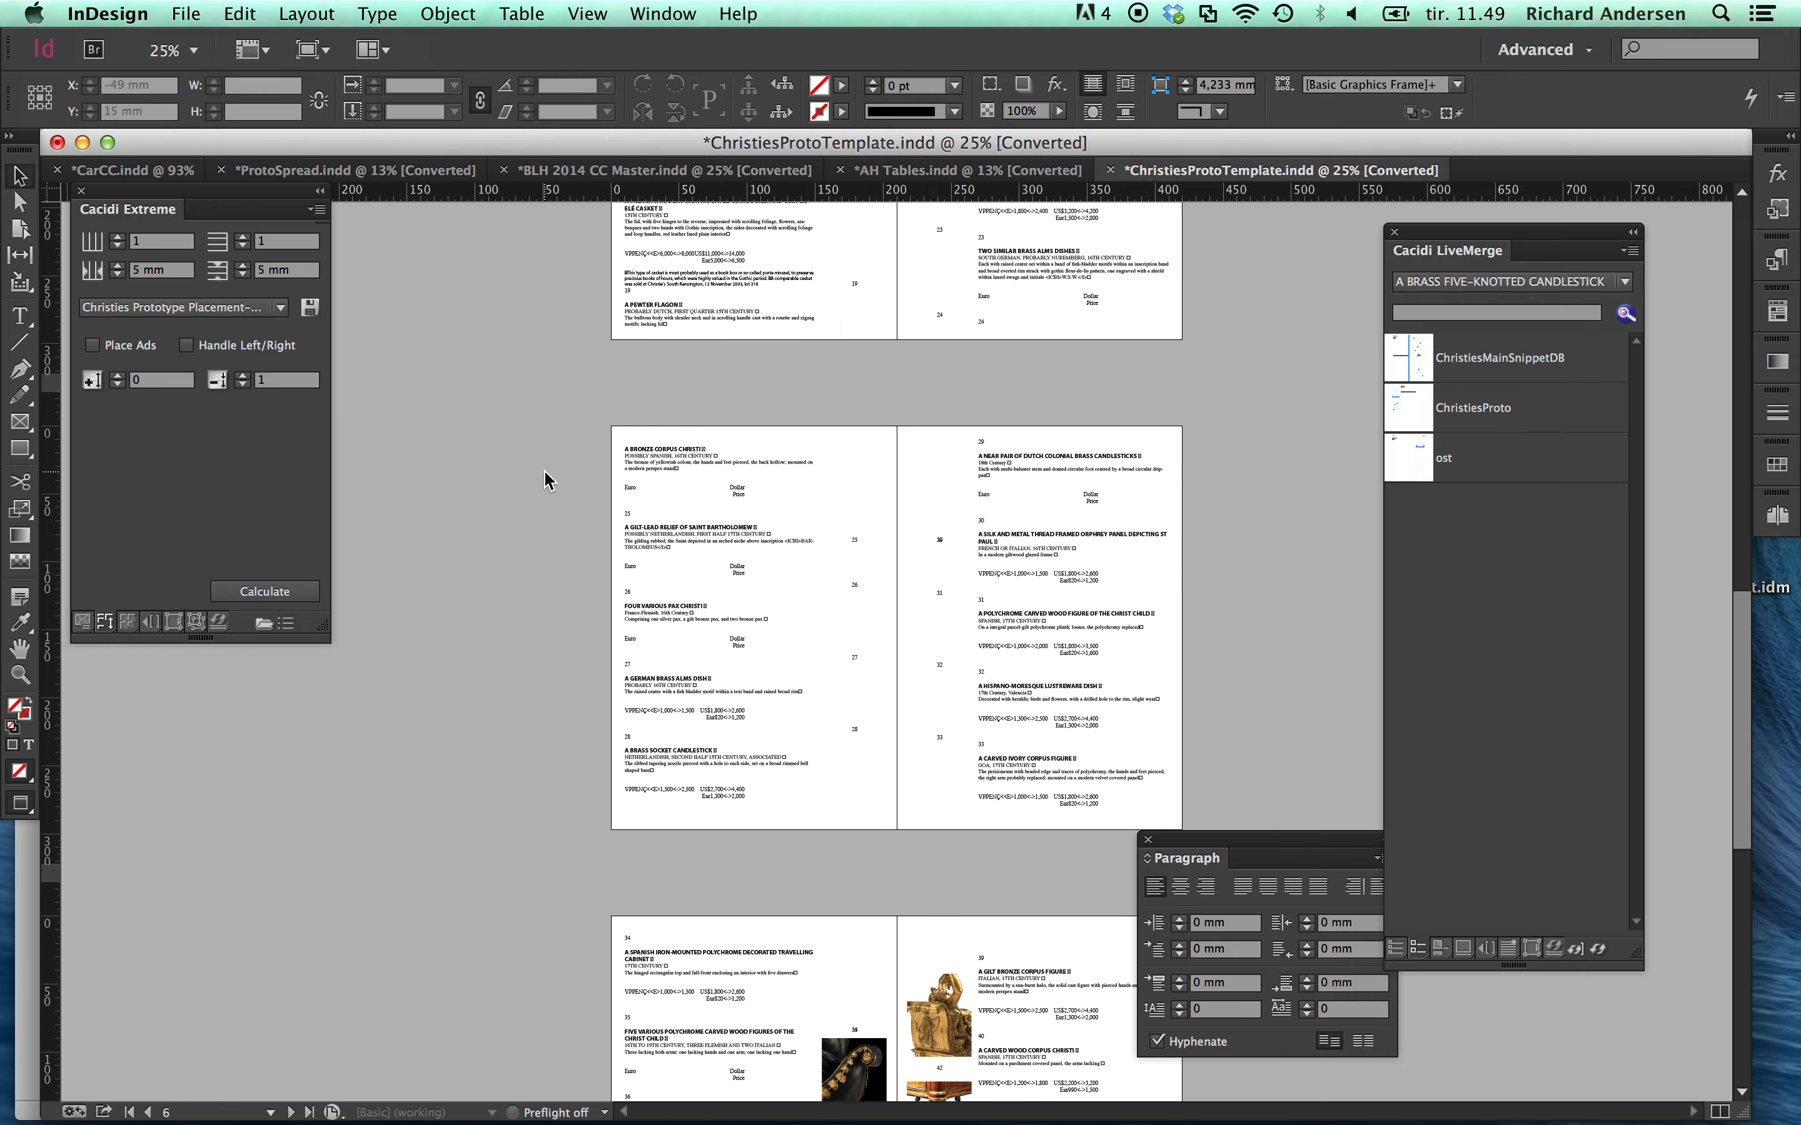
scroll(545, 480, "up", 15)
scroll(545, 480, "down", 8)
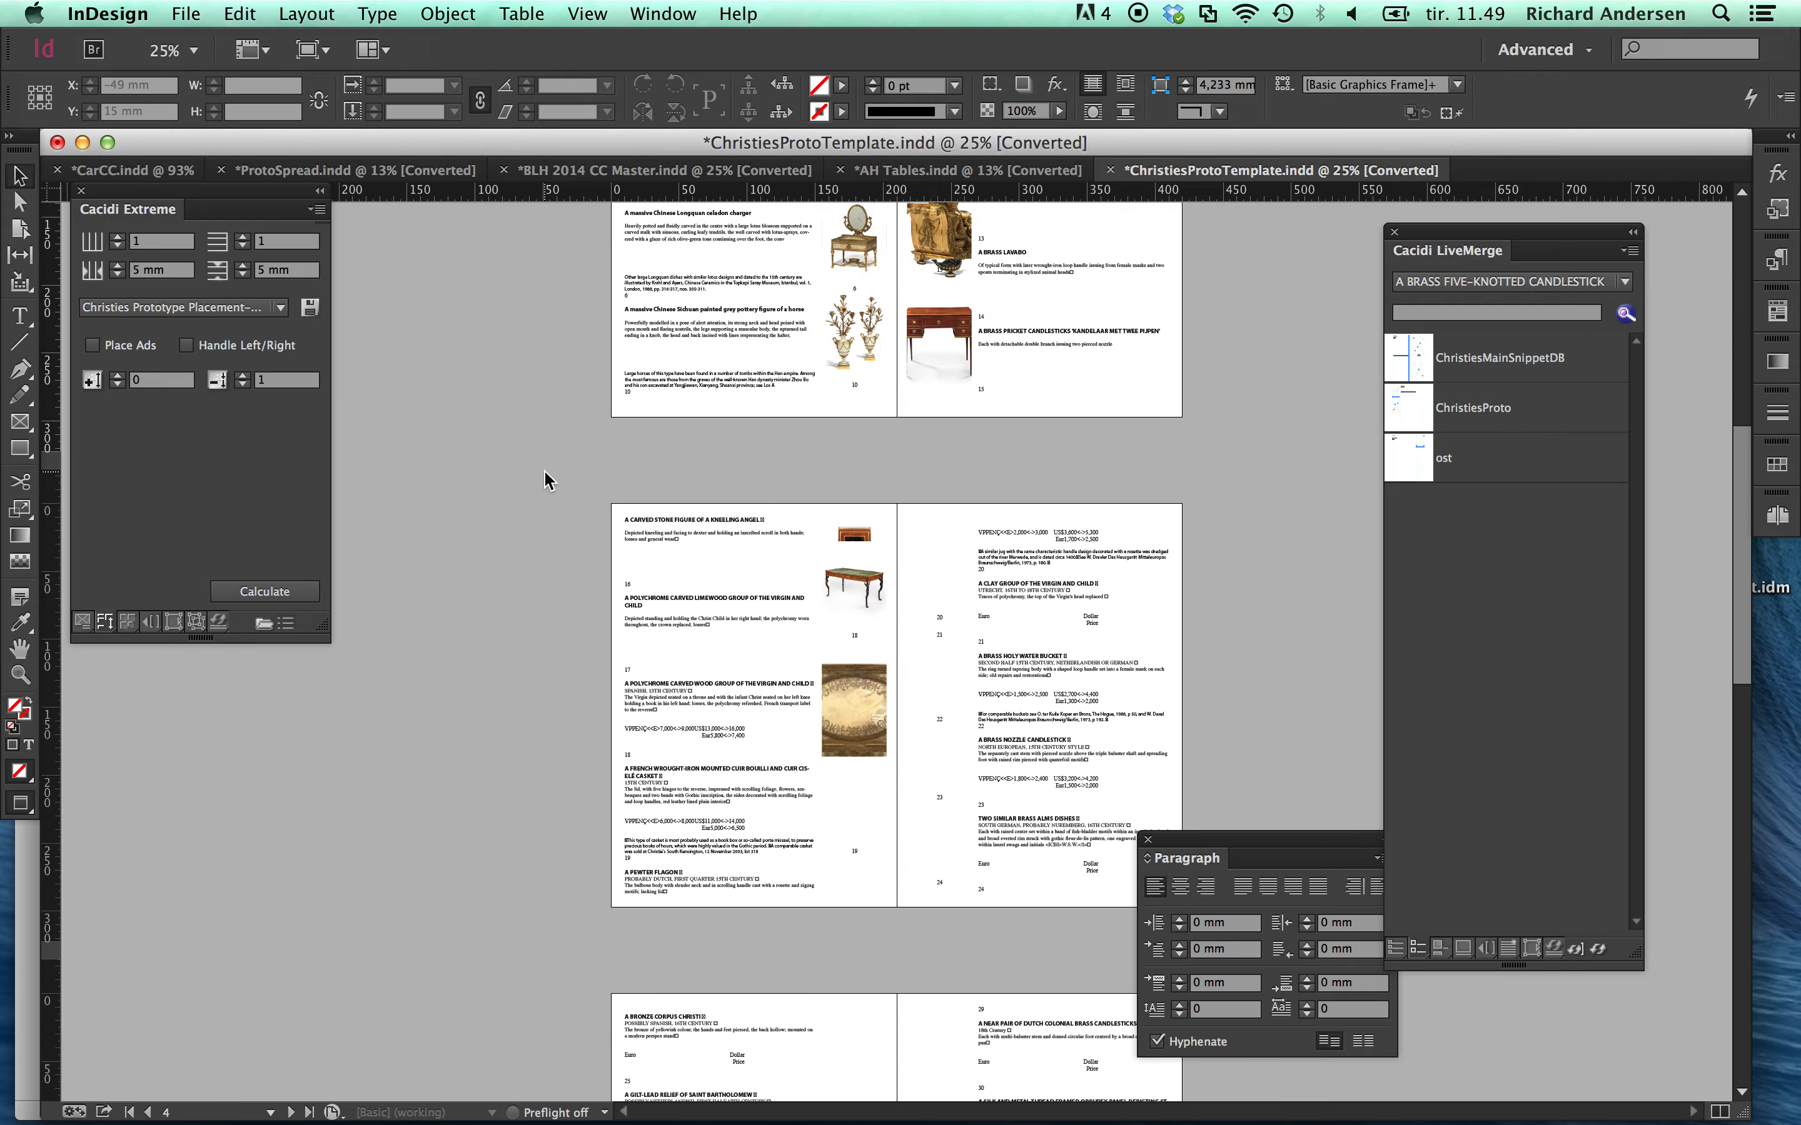
scroll(545, 480, "down", 5)
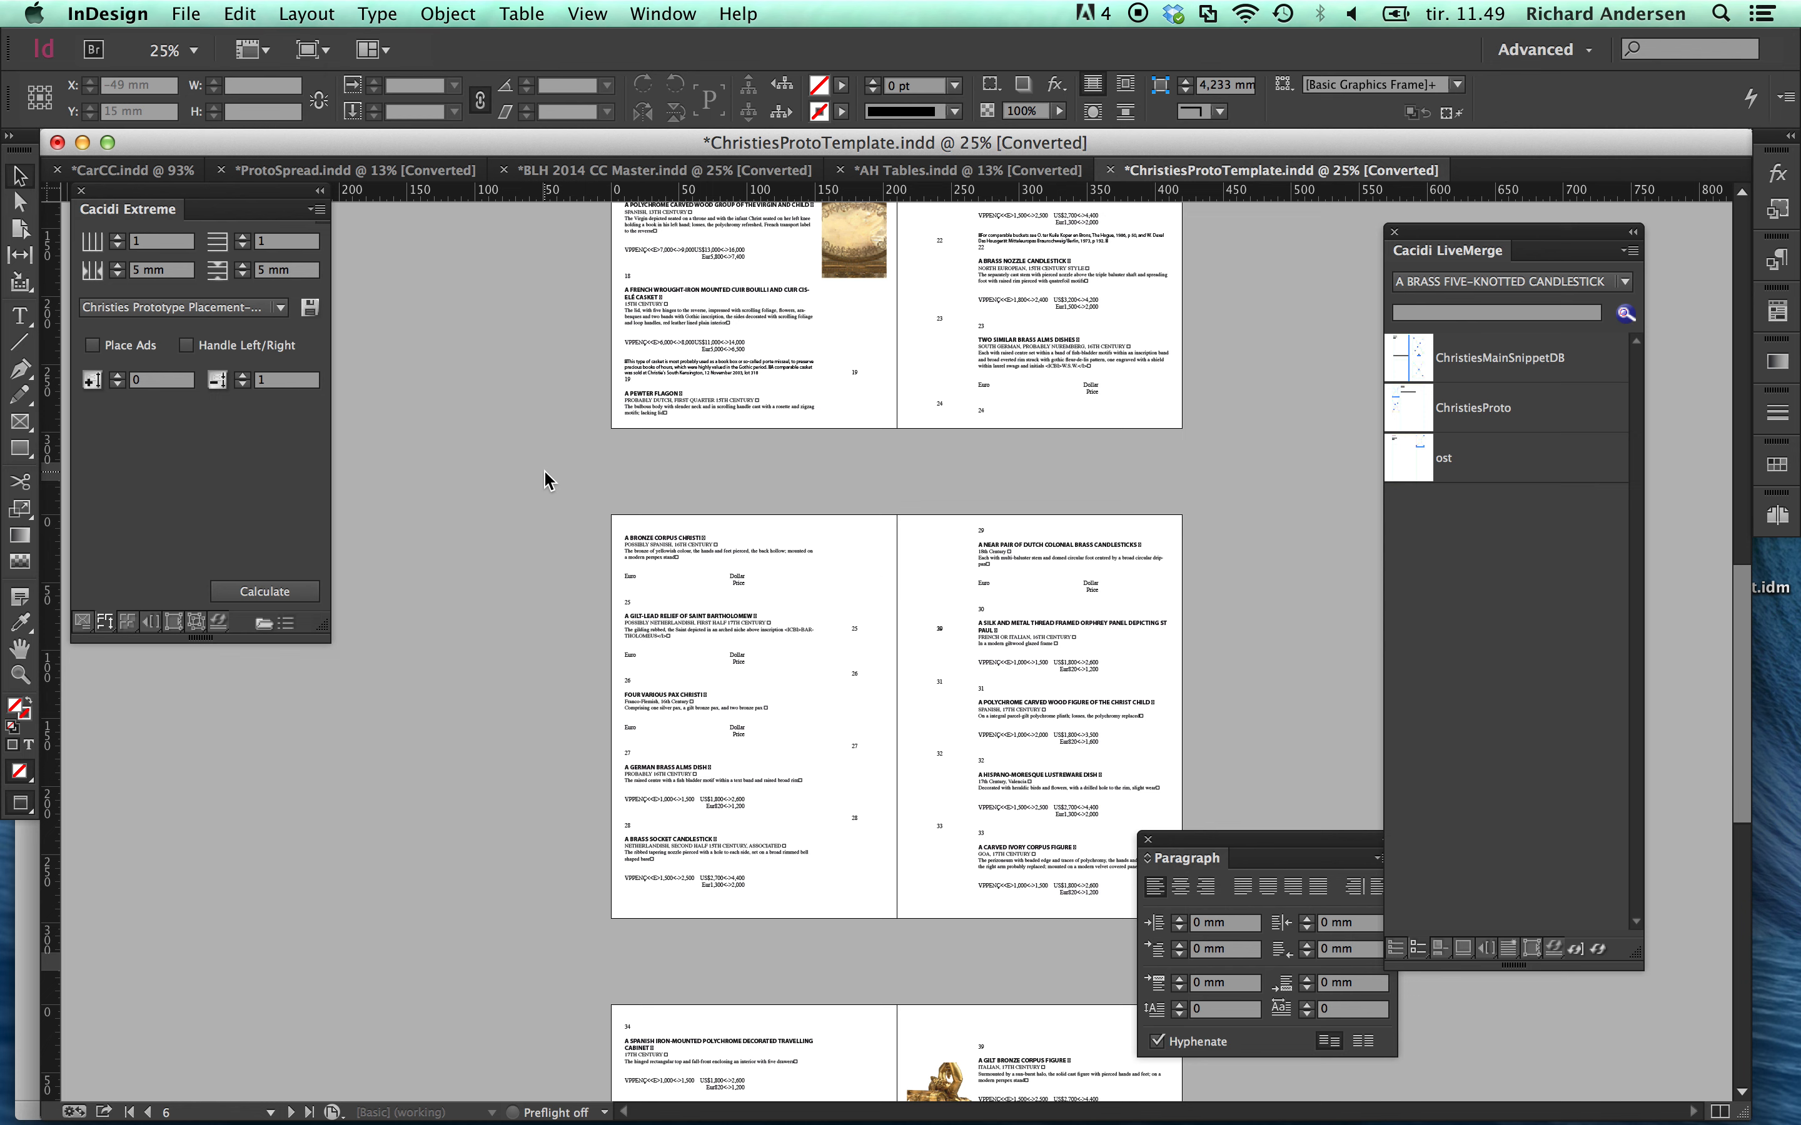
Open the choice of calculation types for the Christies catalogue document.
left_click(245, 309)
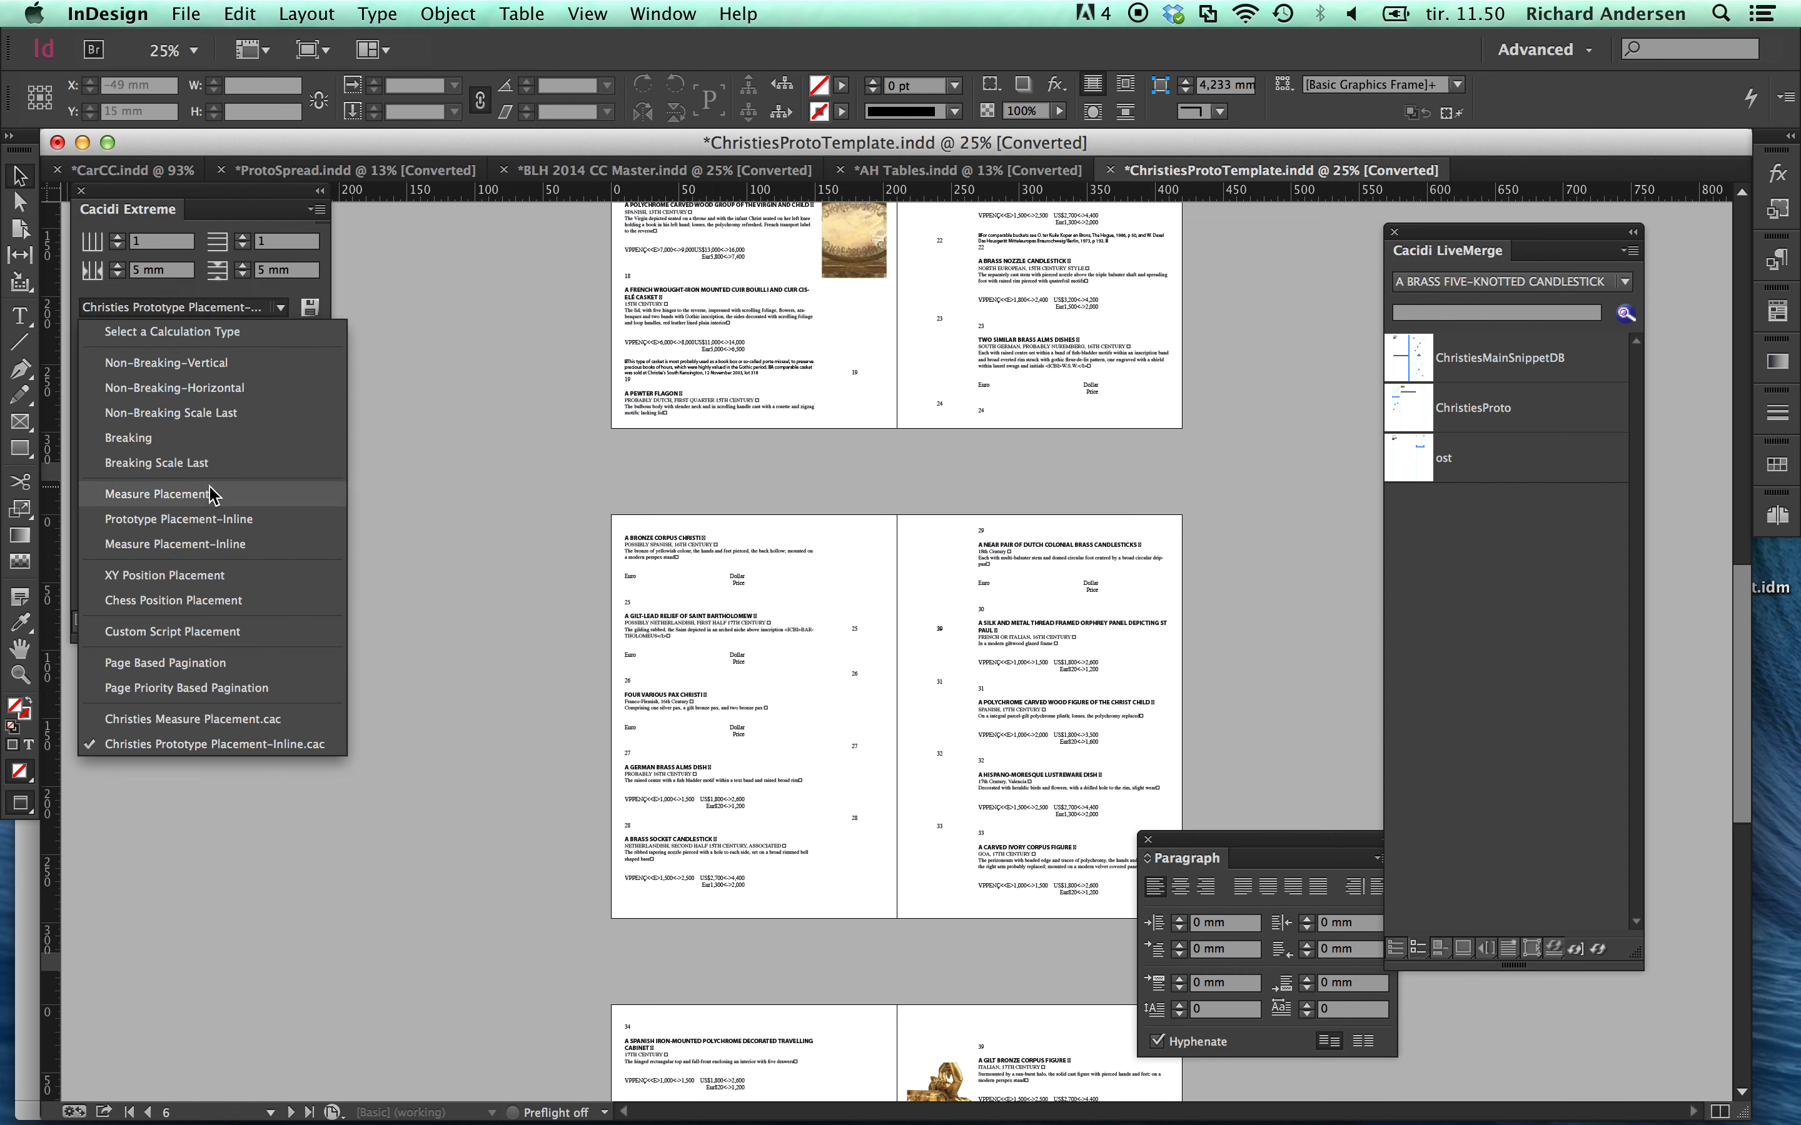